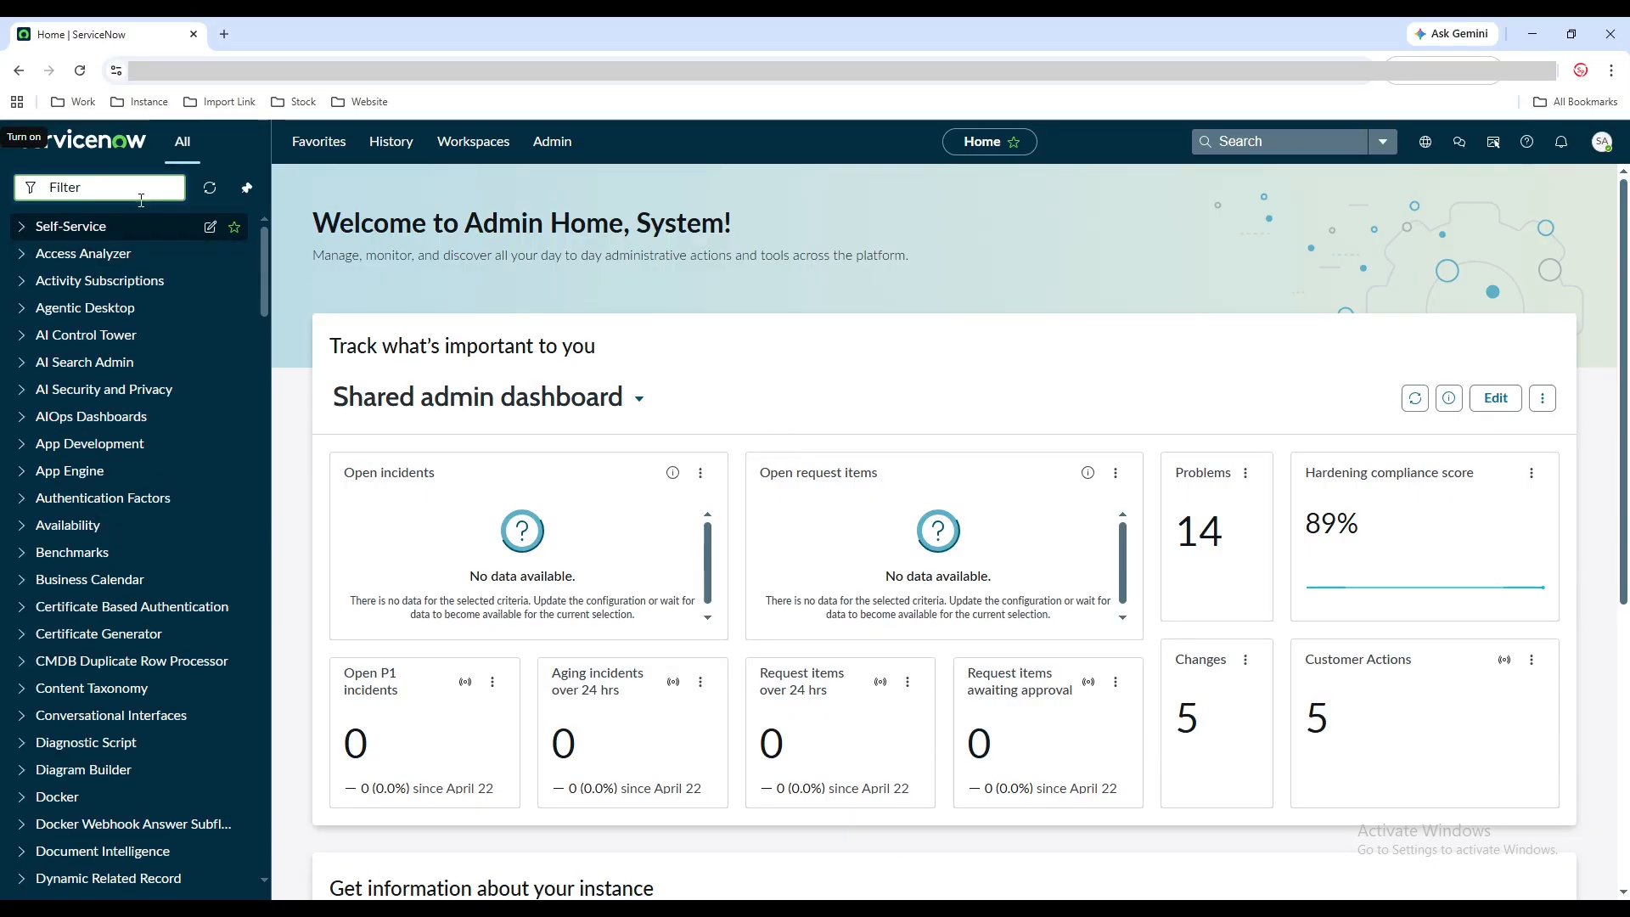
Step: Filter the navigator for "now ass" and open the Now Assist Admin overview to look over its summary
click(141, 187)
text(no)
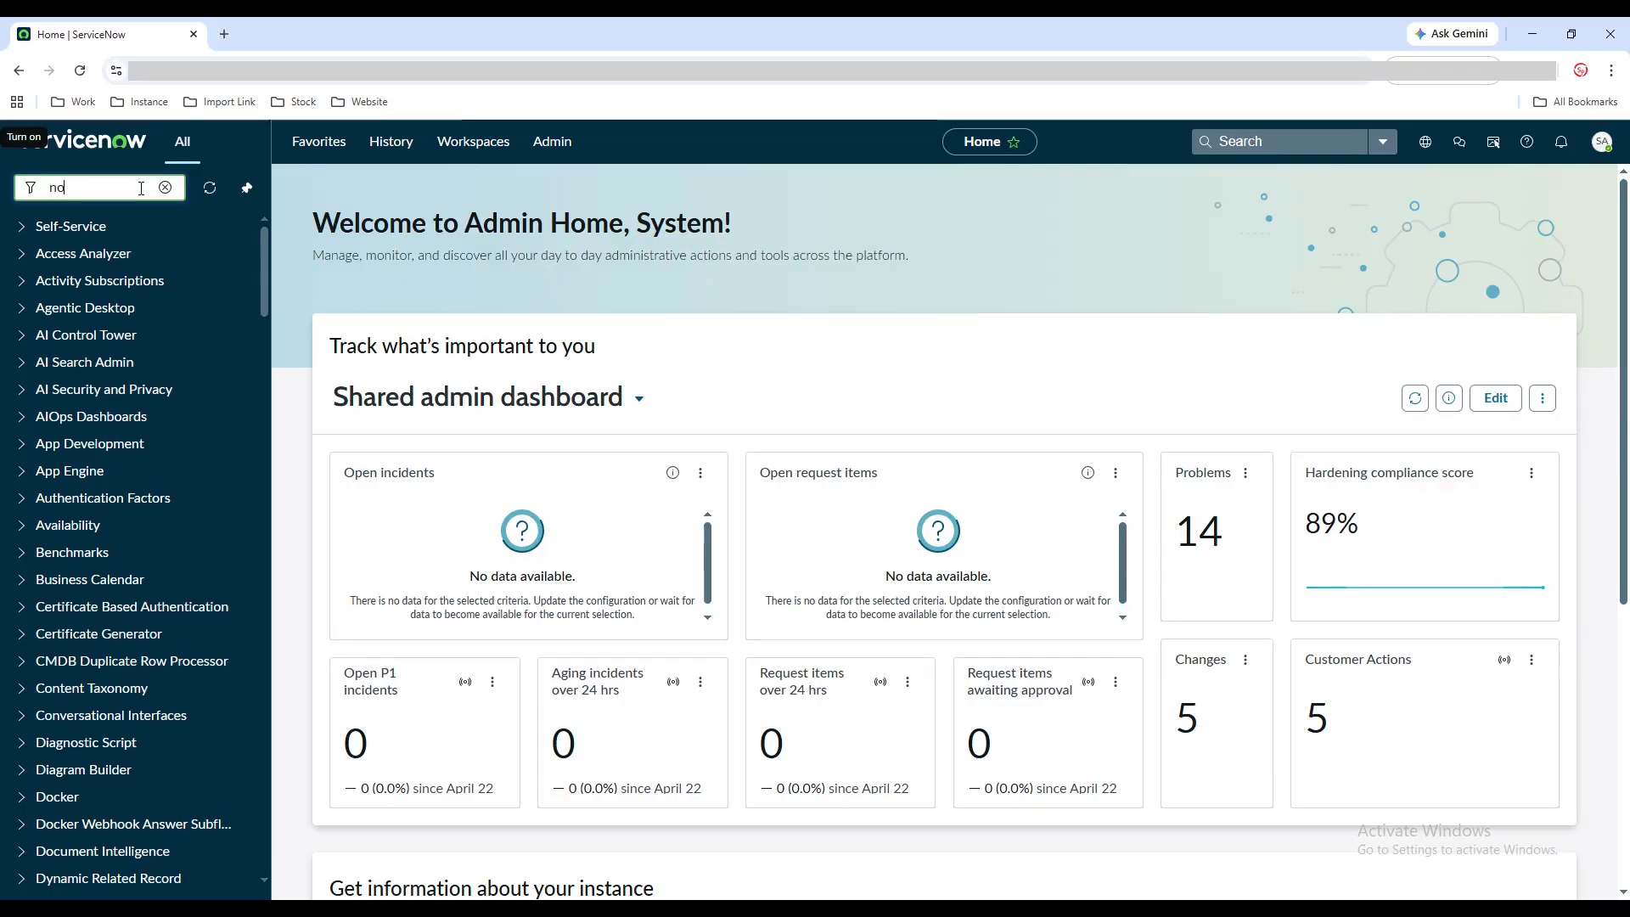
text(w ass)
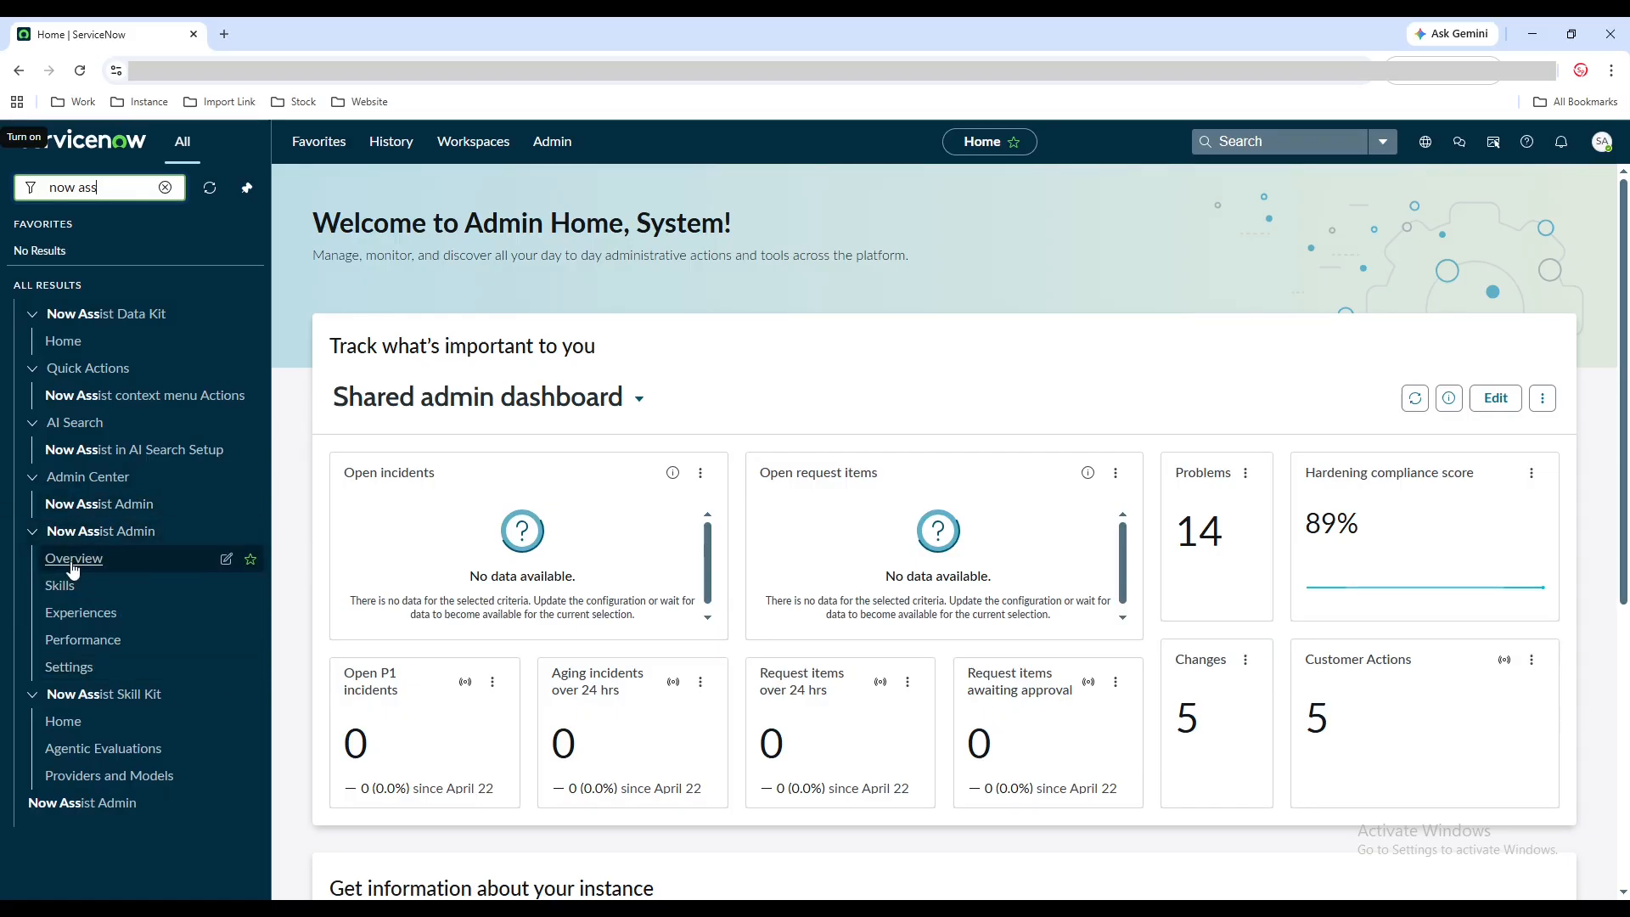
click(101, 564)
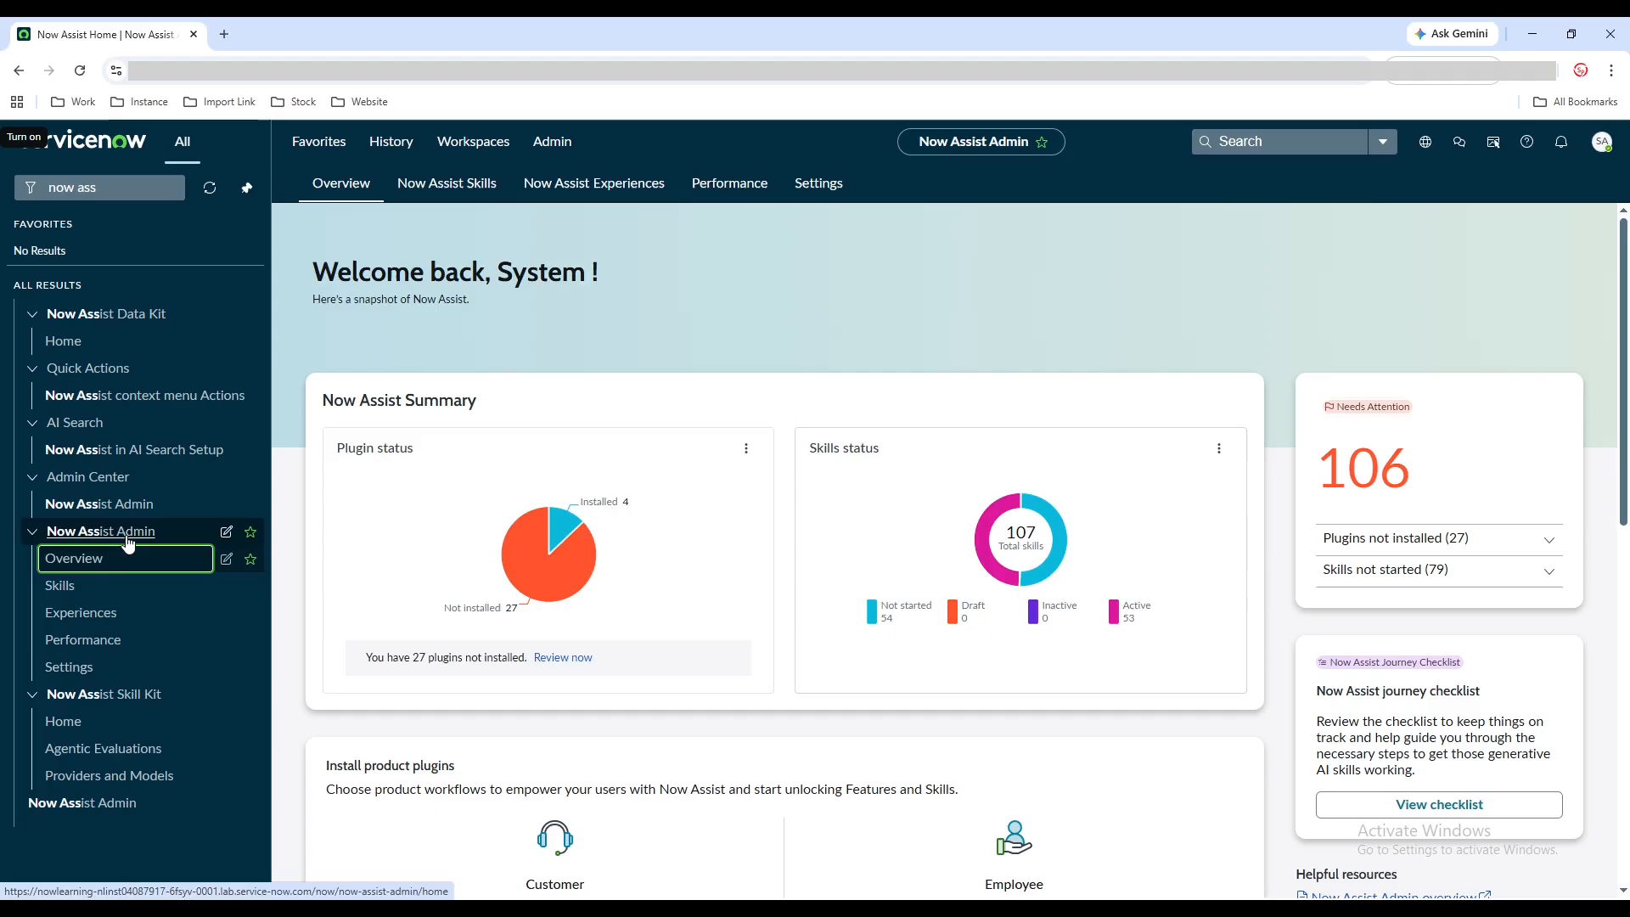
scroll(617, 495, down, 5)
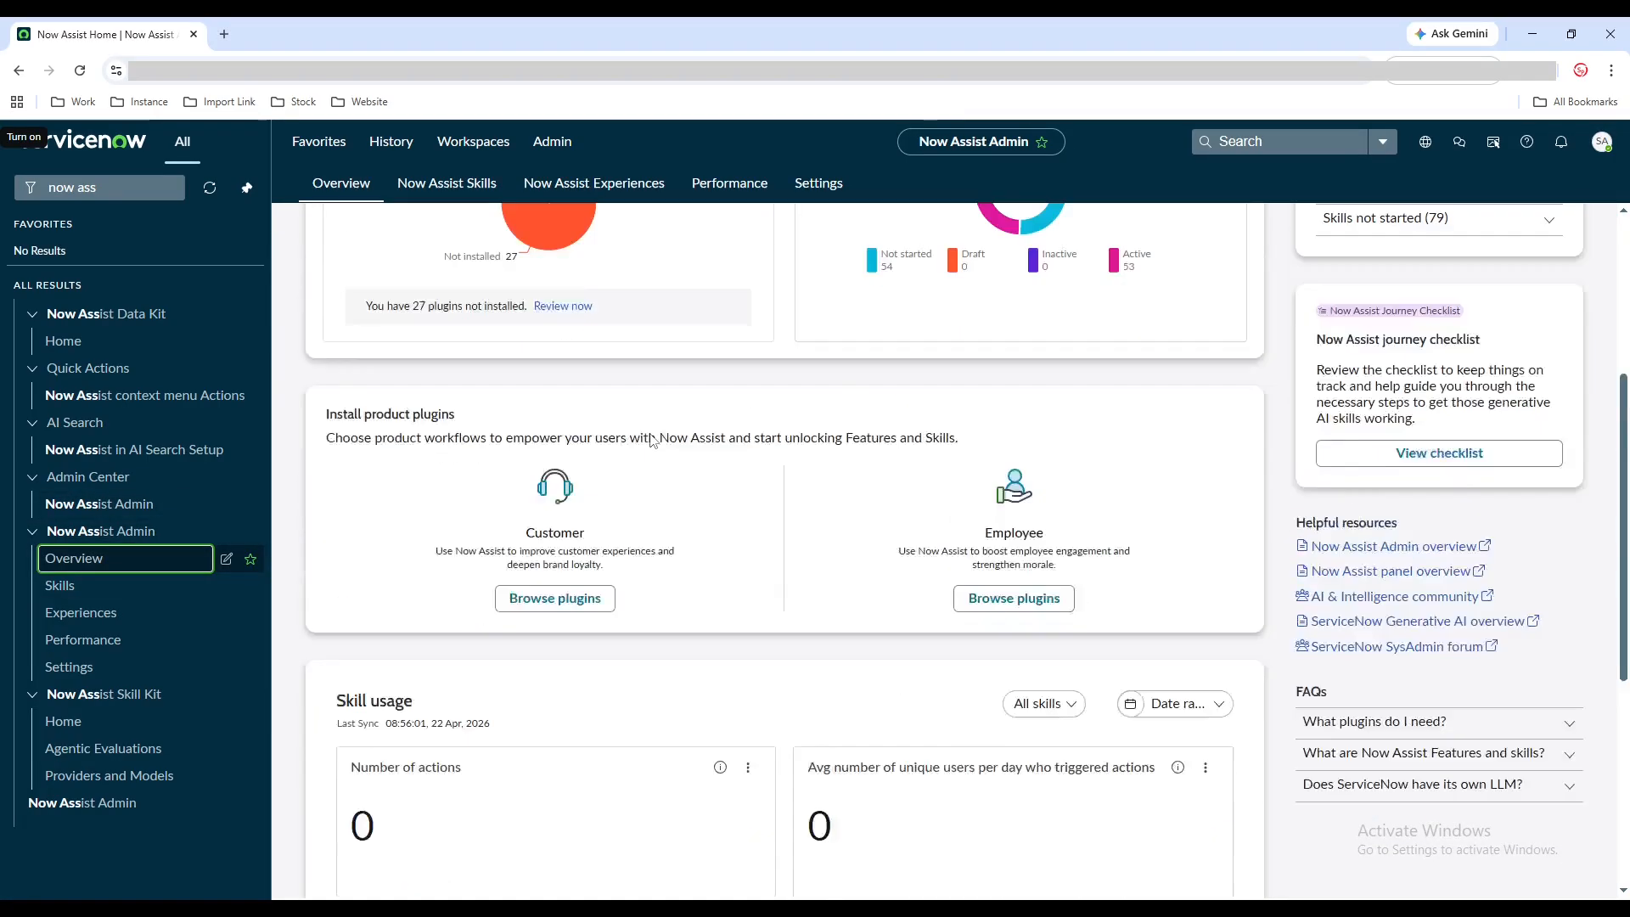
scroll(651, 436, up, 5)
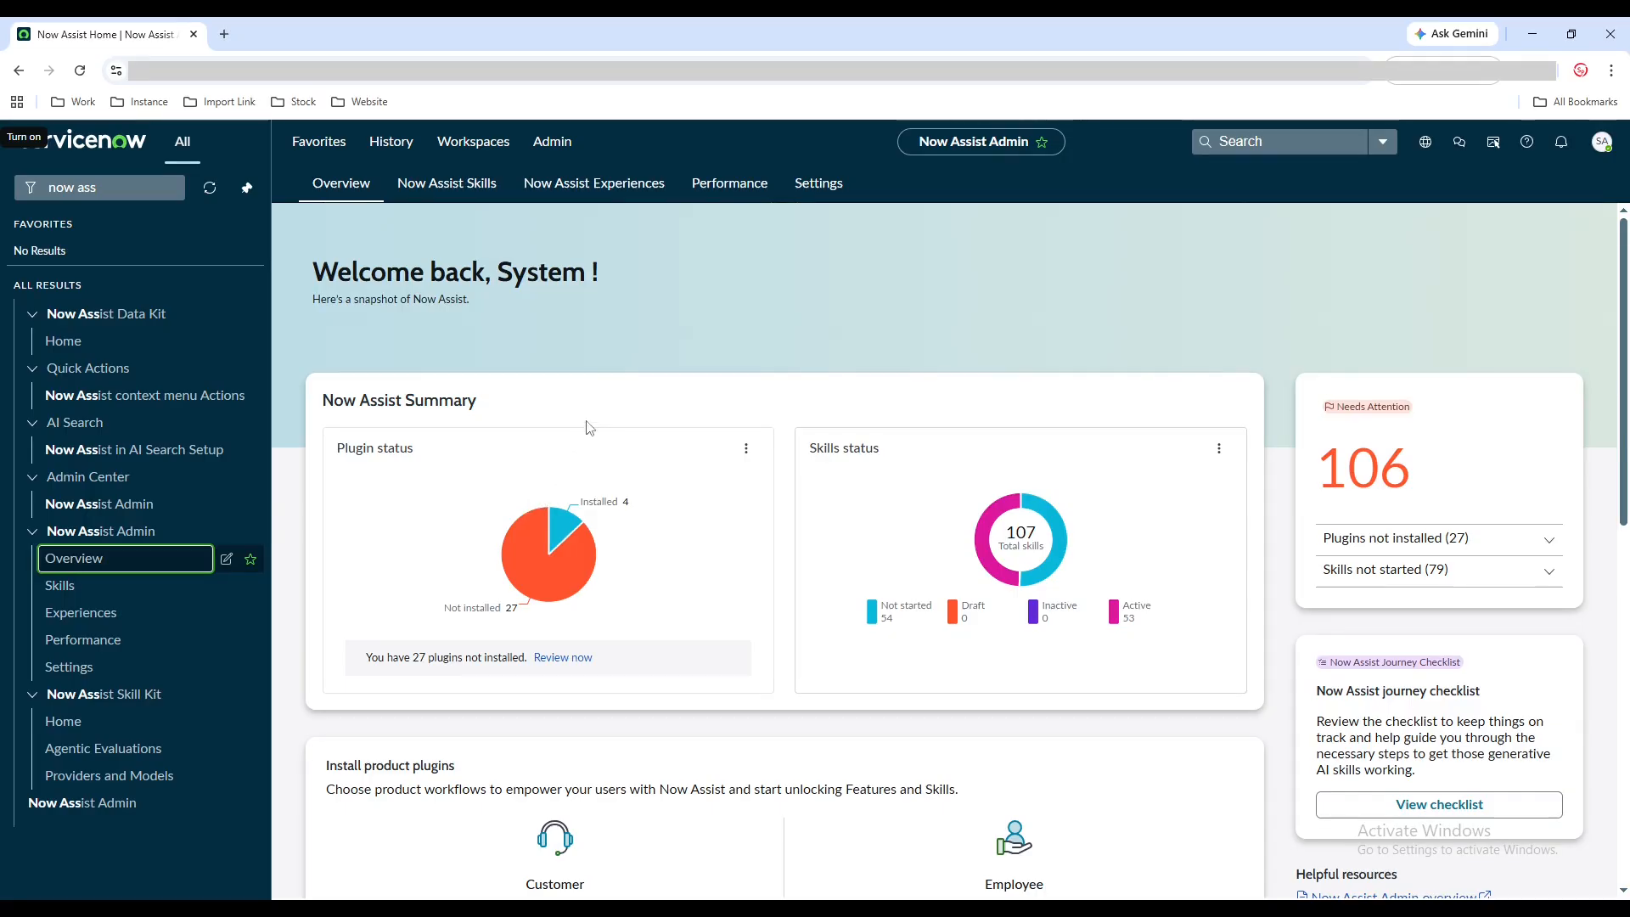
Step: Open the Now Assist plugin settings, stop all guided tours on this page from auto-launching, and highlight the Now Assist for Creator plugin
click(826, 185)
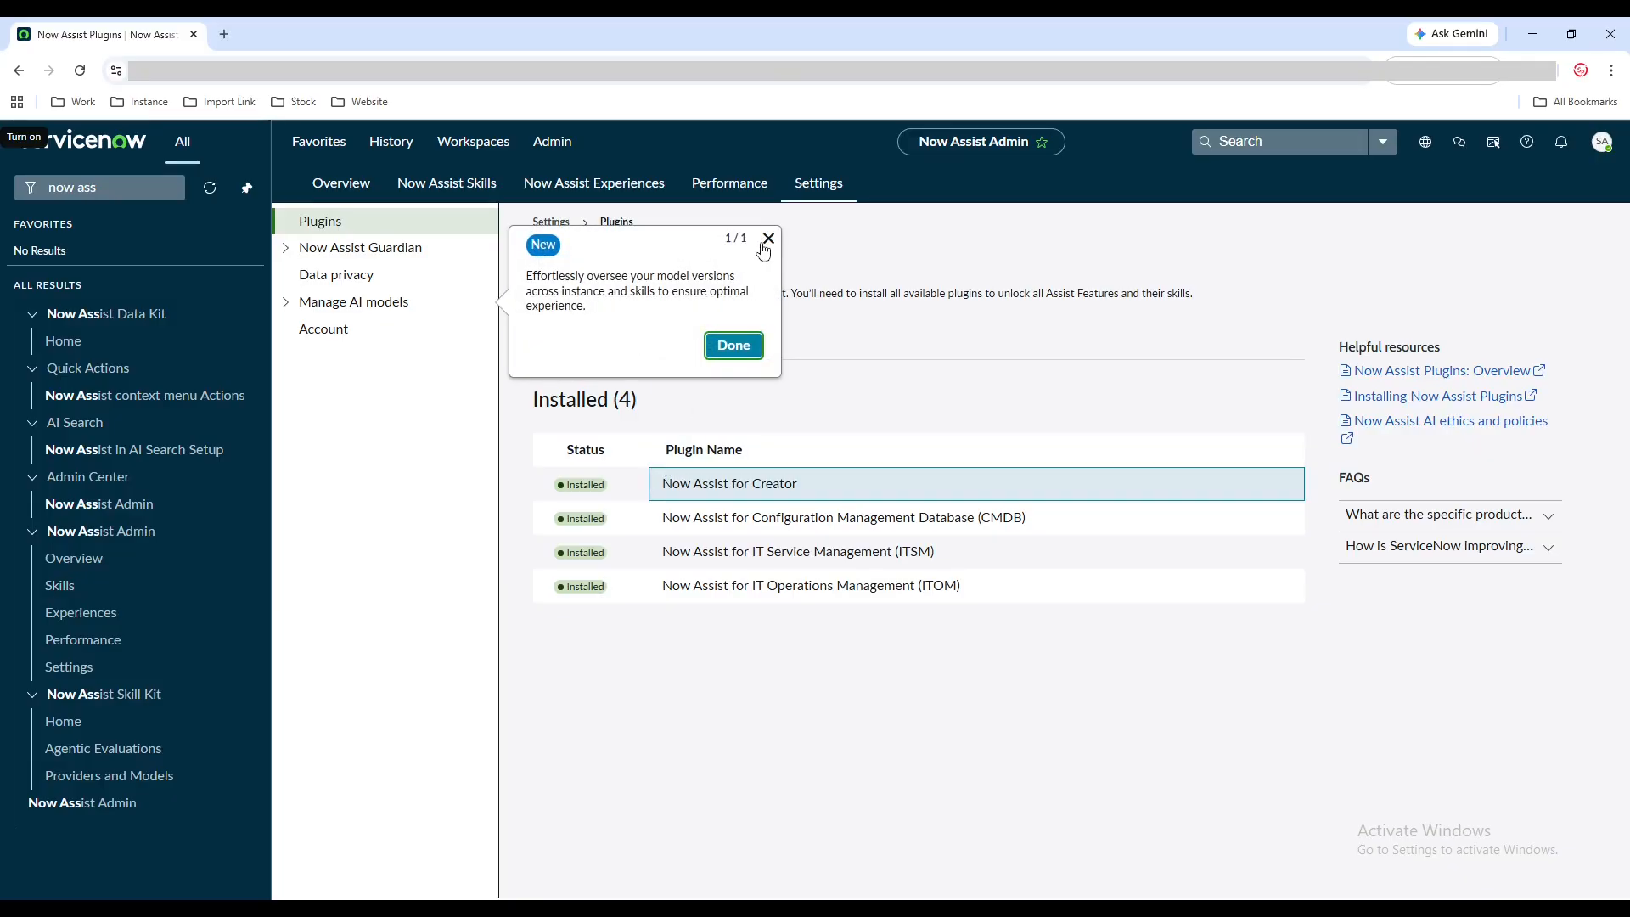
click(770, 238)
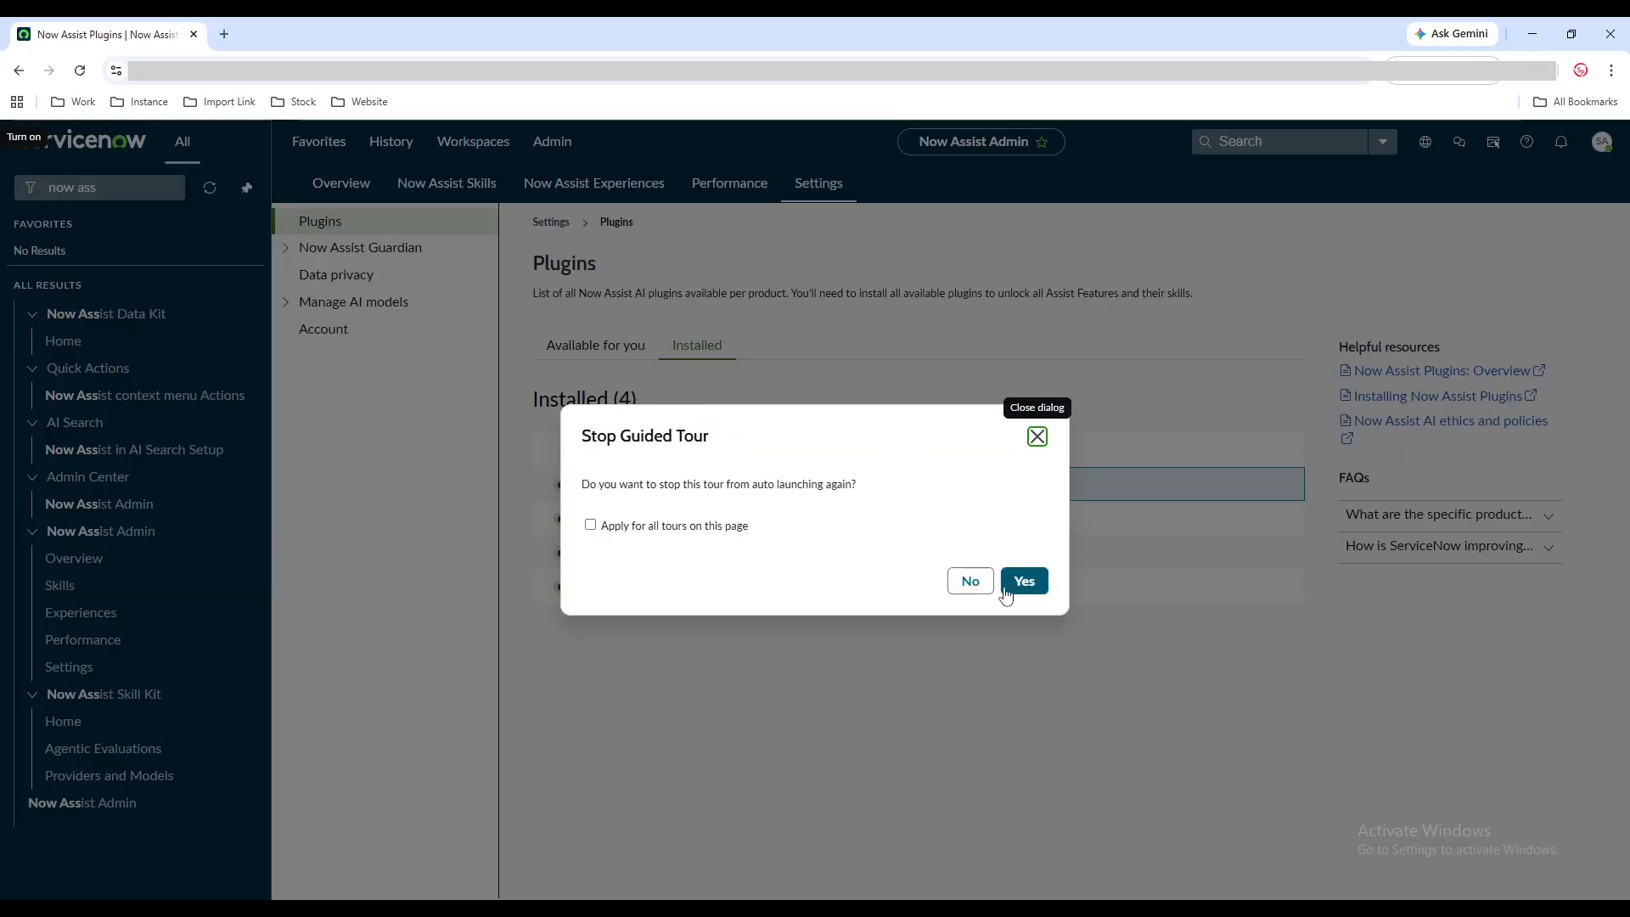
click(590, 525)
click(1036, 584)
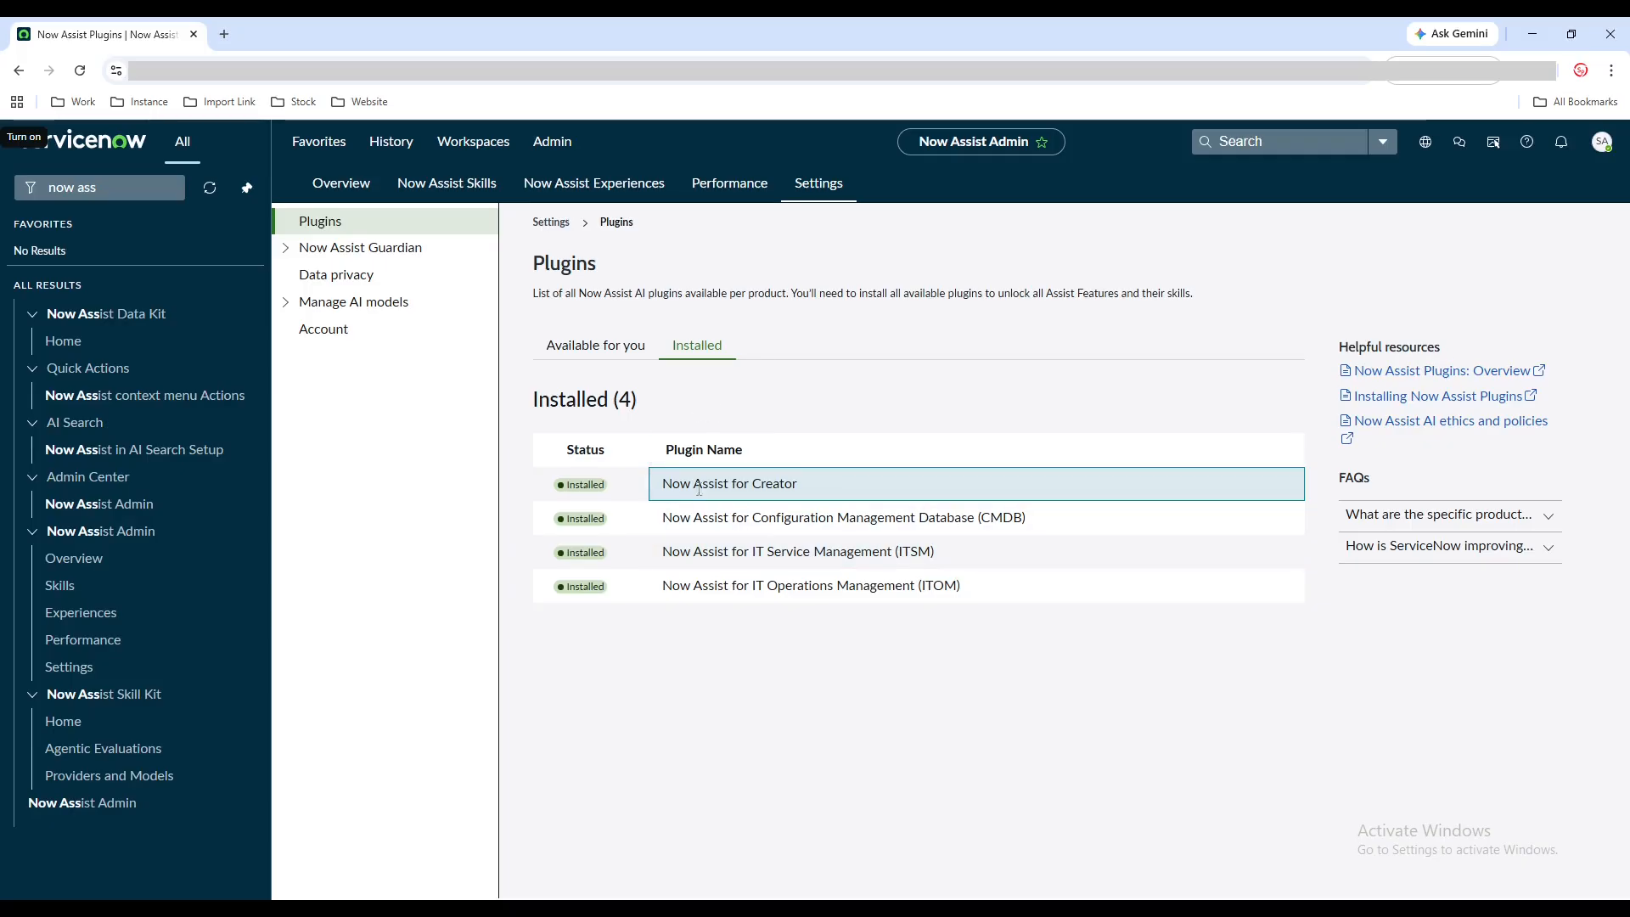
drag(802, 485, 664, 492)
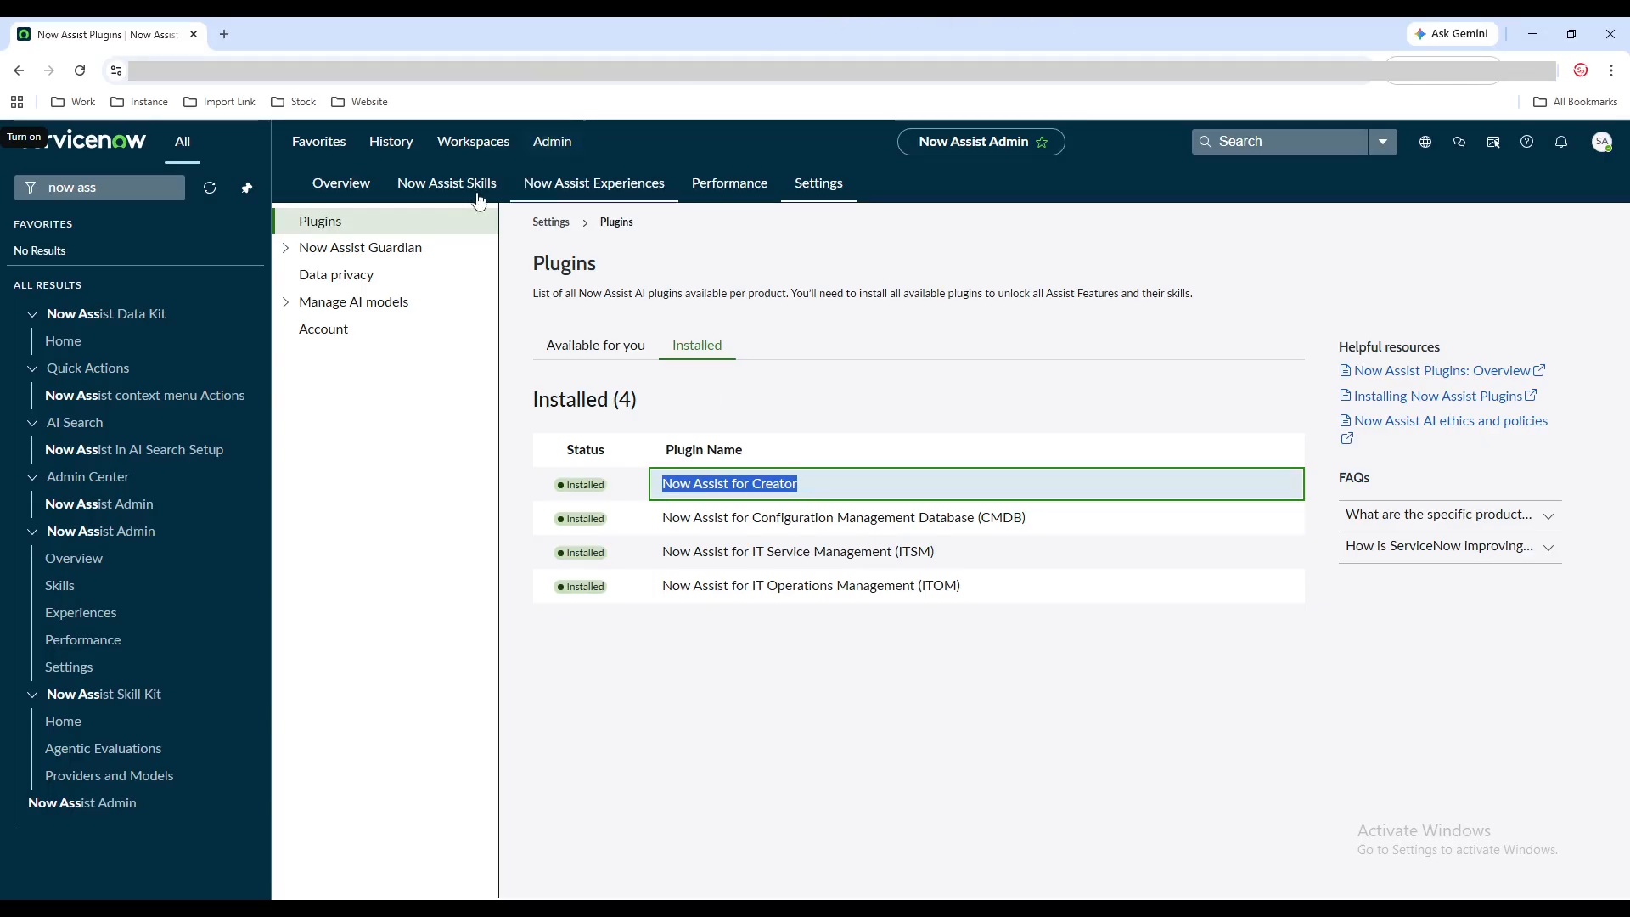
Step: Open the Now Assist skills for Creator and locate the Catalog item generation skill on the first page
click(442, 201)
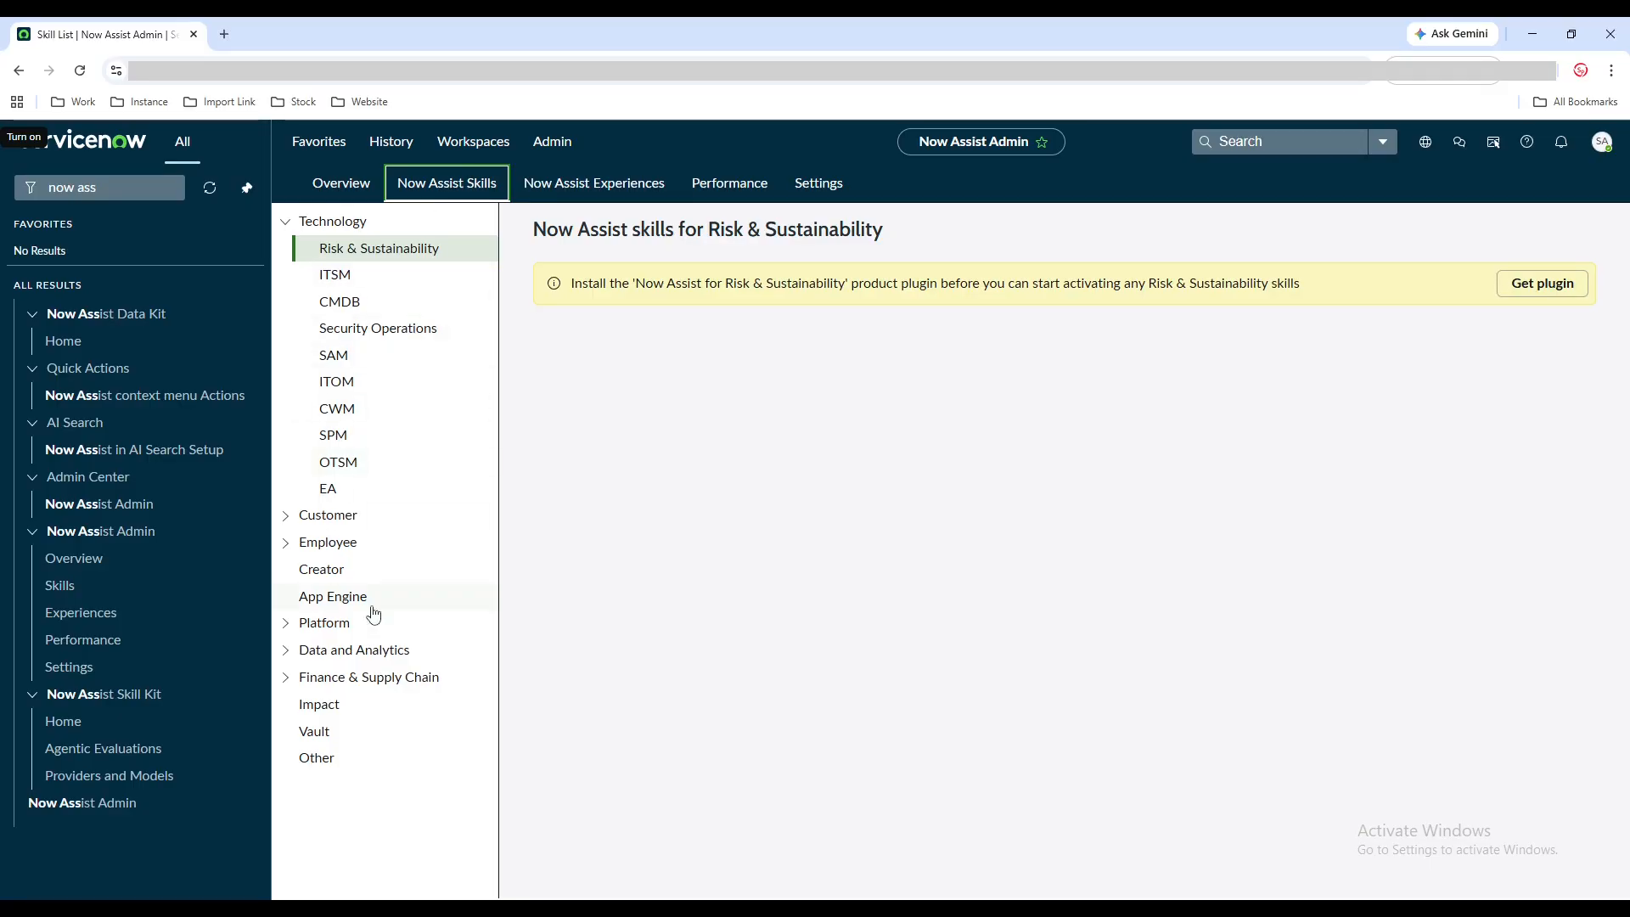
click(363, 571)
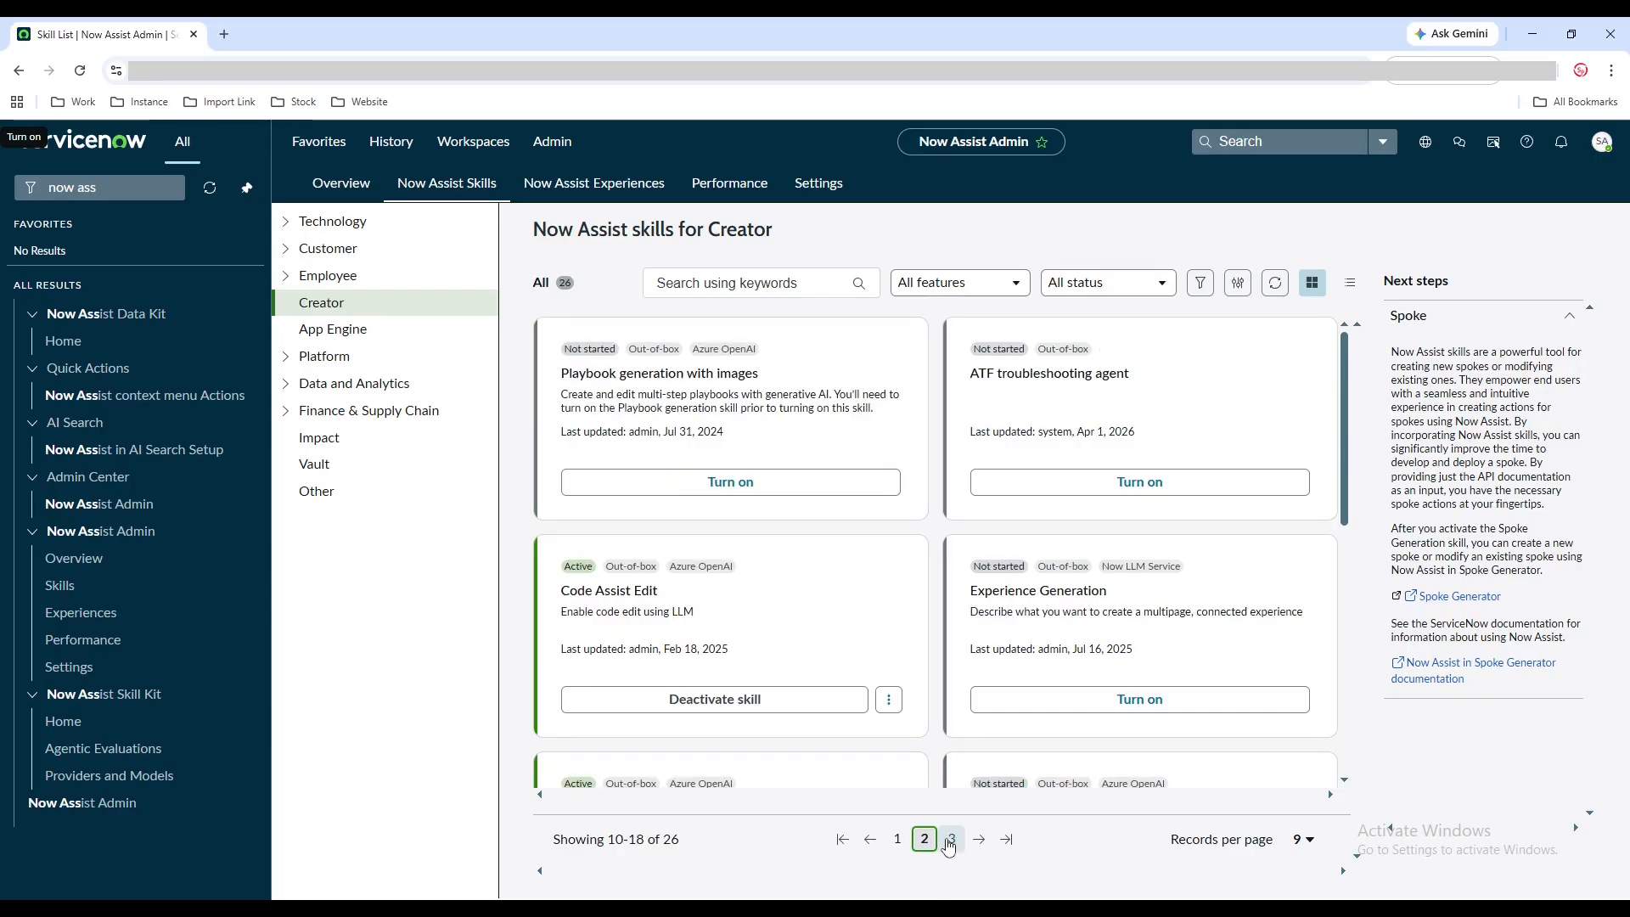
click(952, 841)
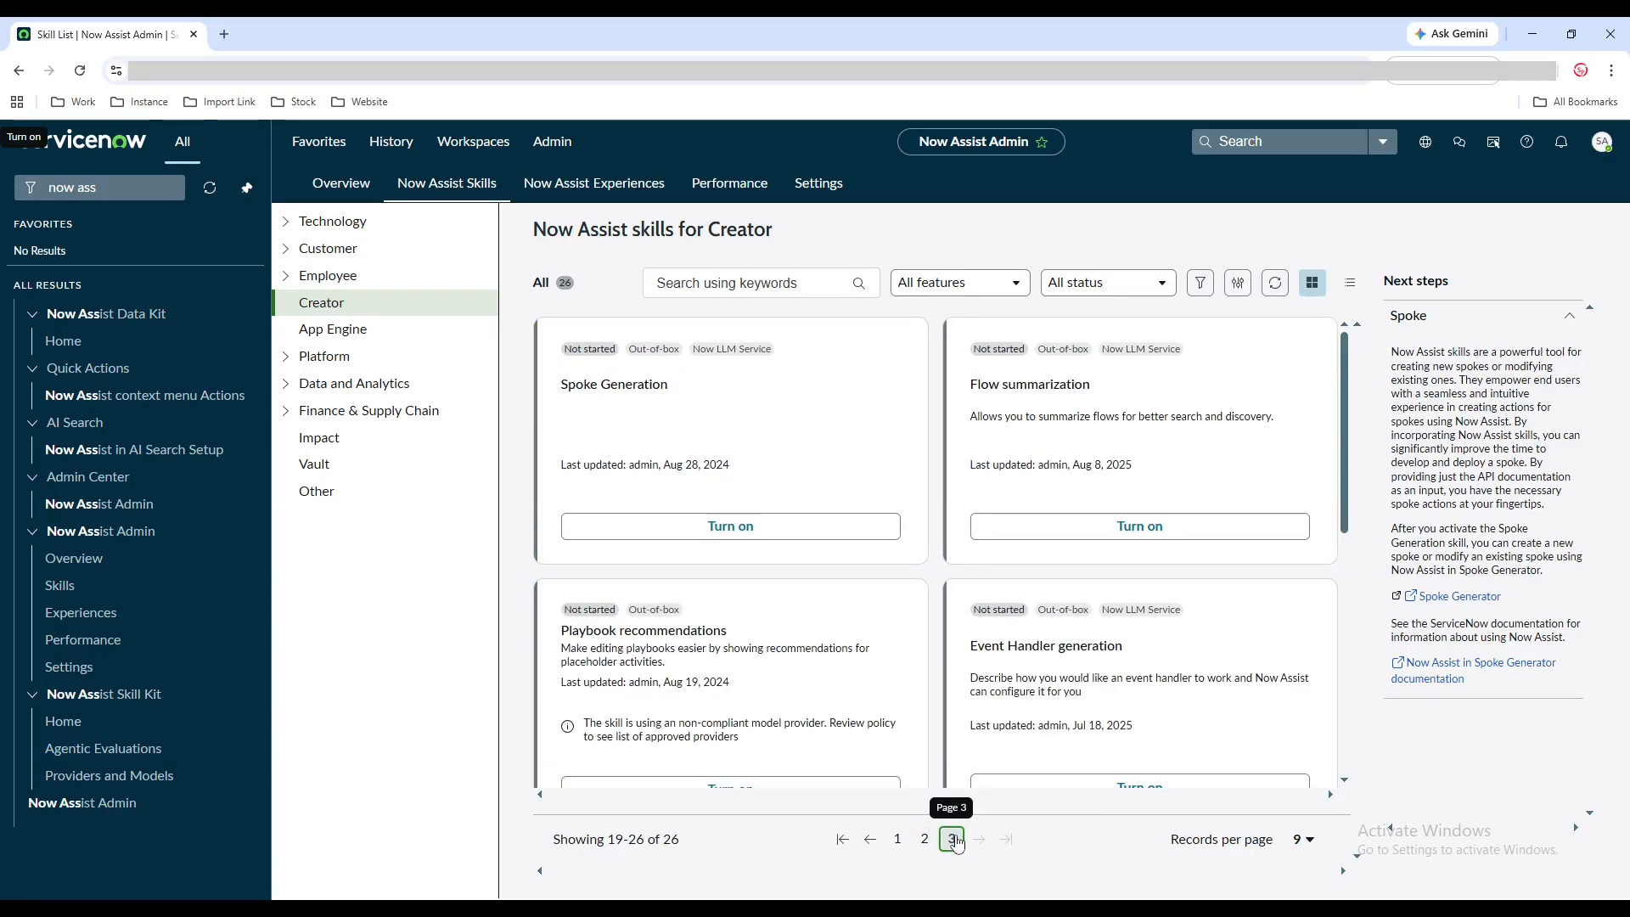
click(892, 843)
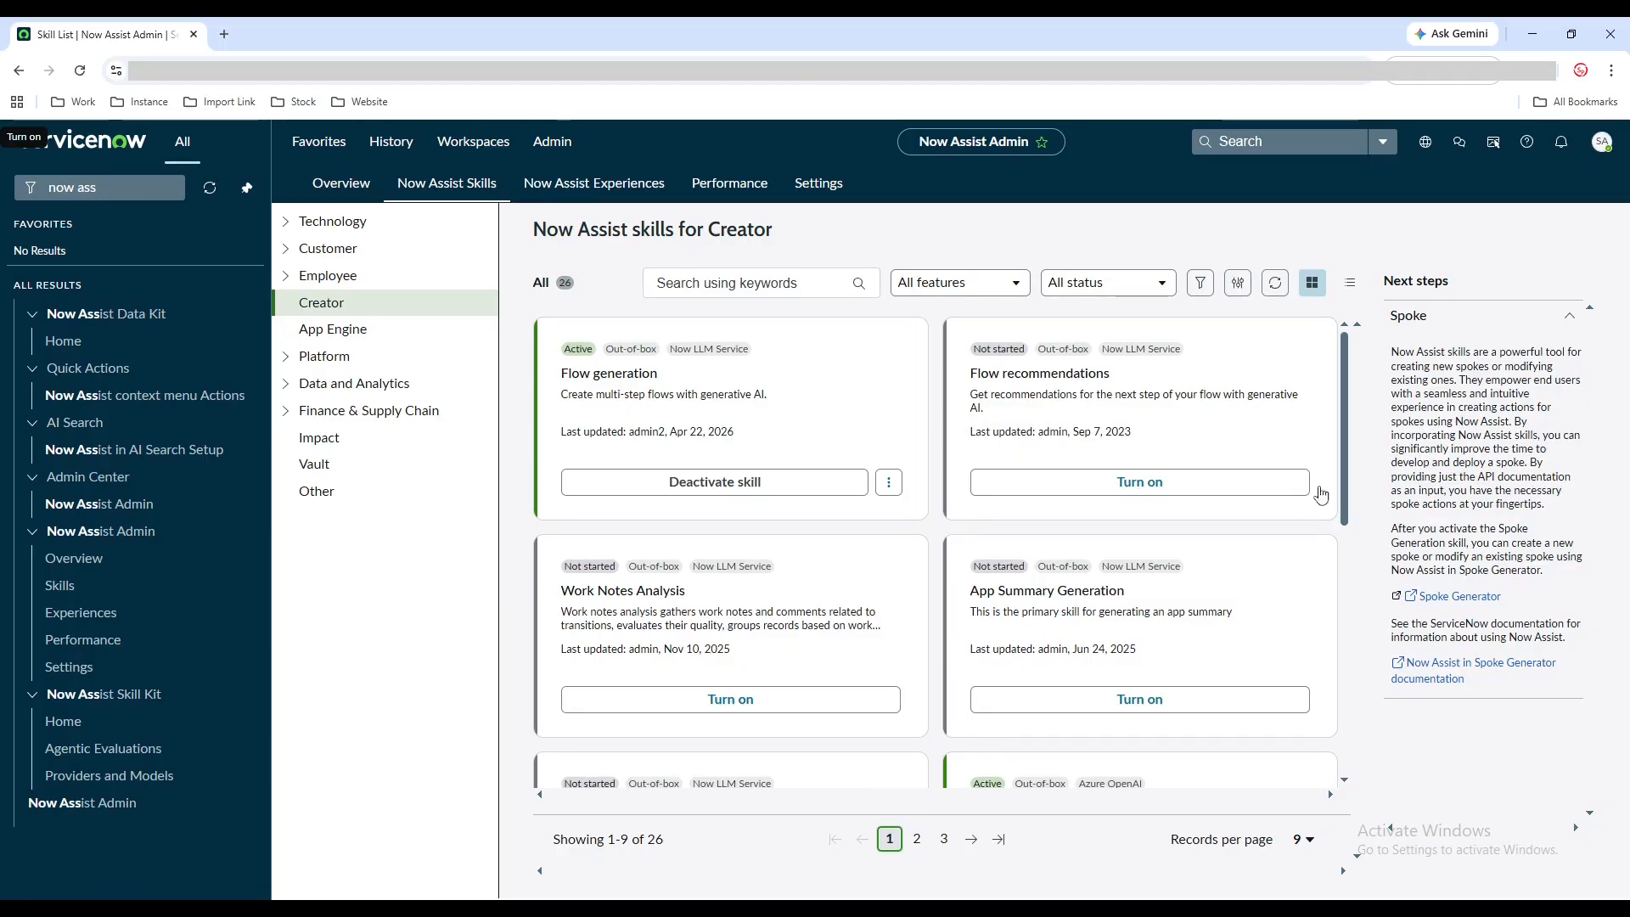
drag(1344, 459, 1355, 621)
triple_click(565, 638)
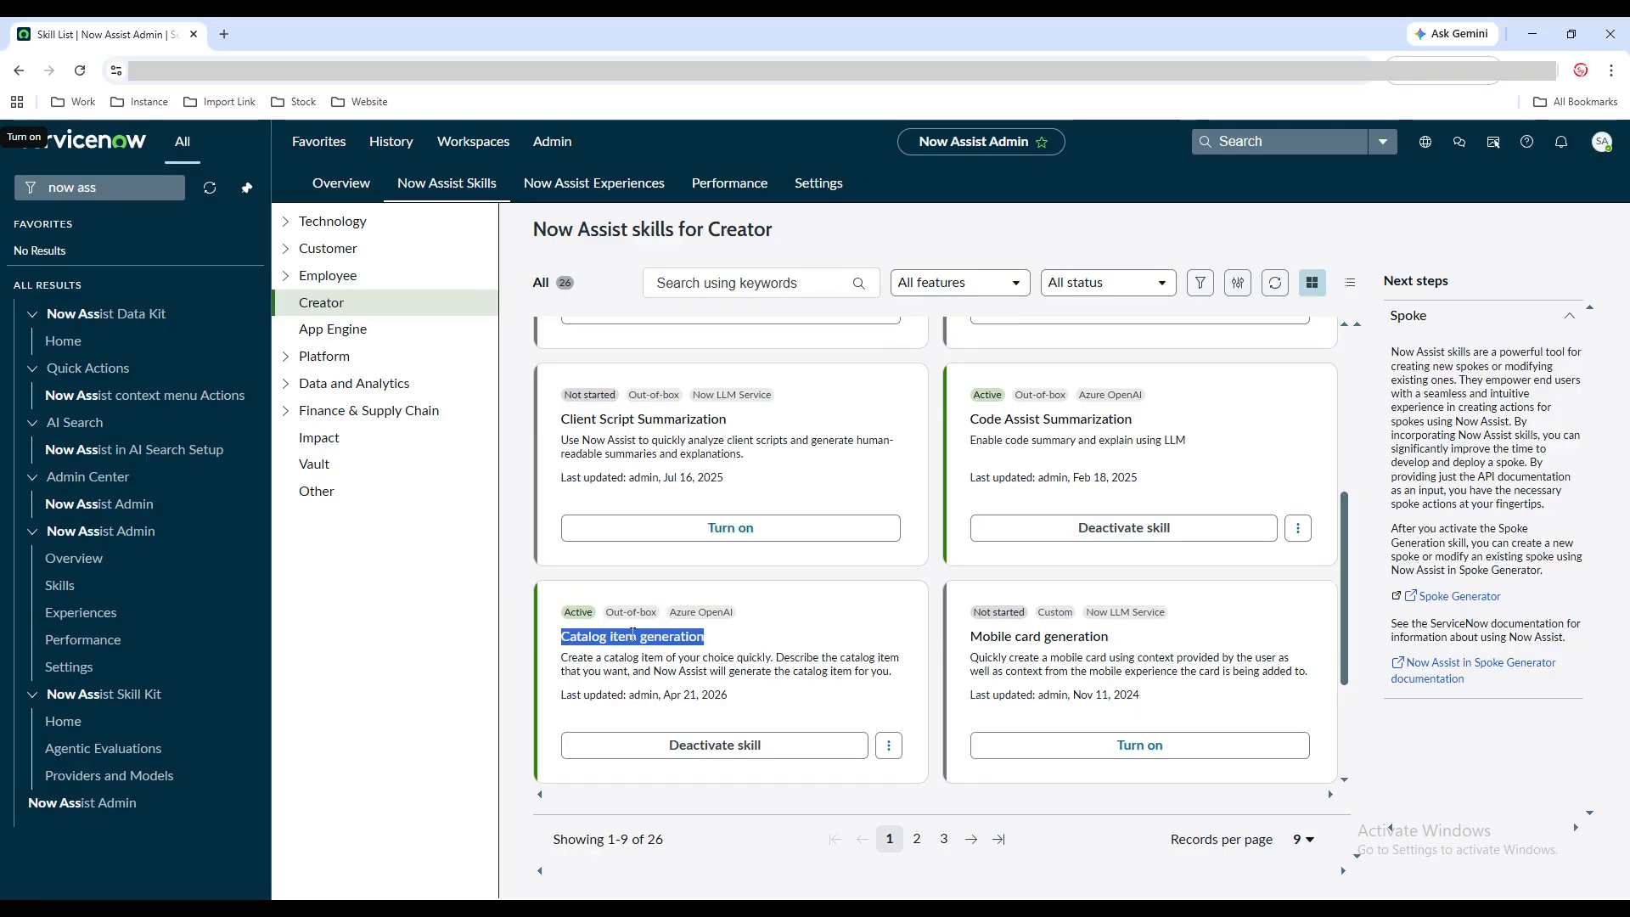
Step: Review the Creator skills across all three pages, ending at the Catalog item generation skill on the first page
drag(1344, 532, 1341, 331)
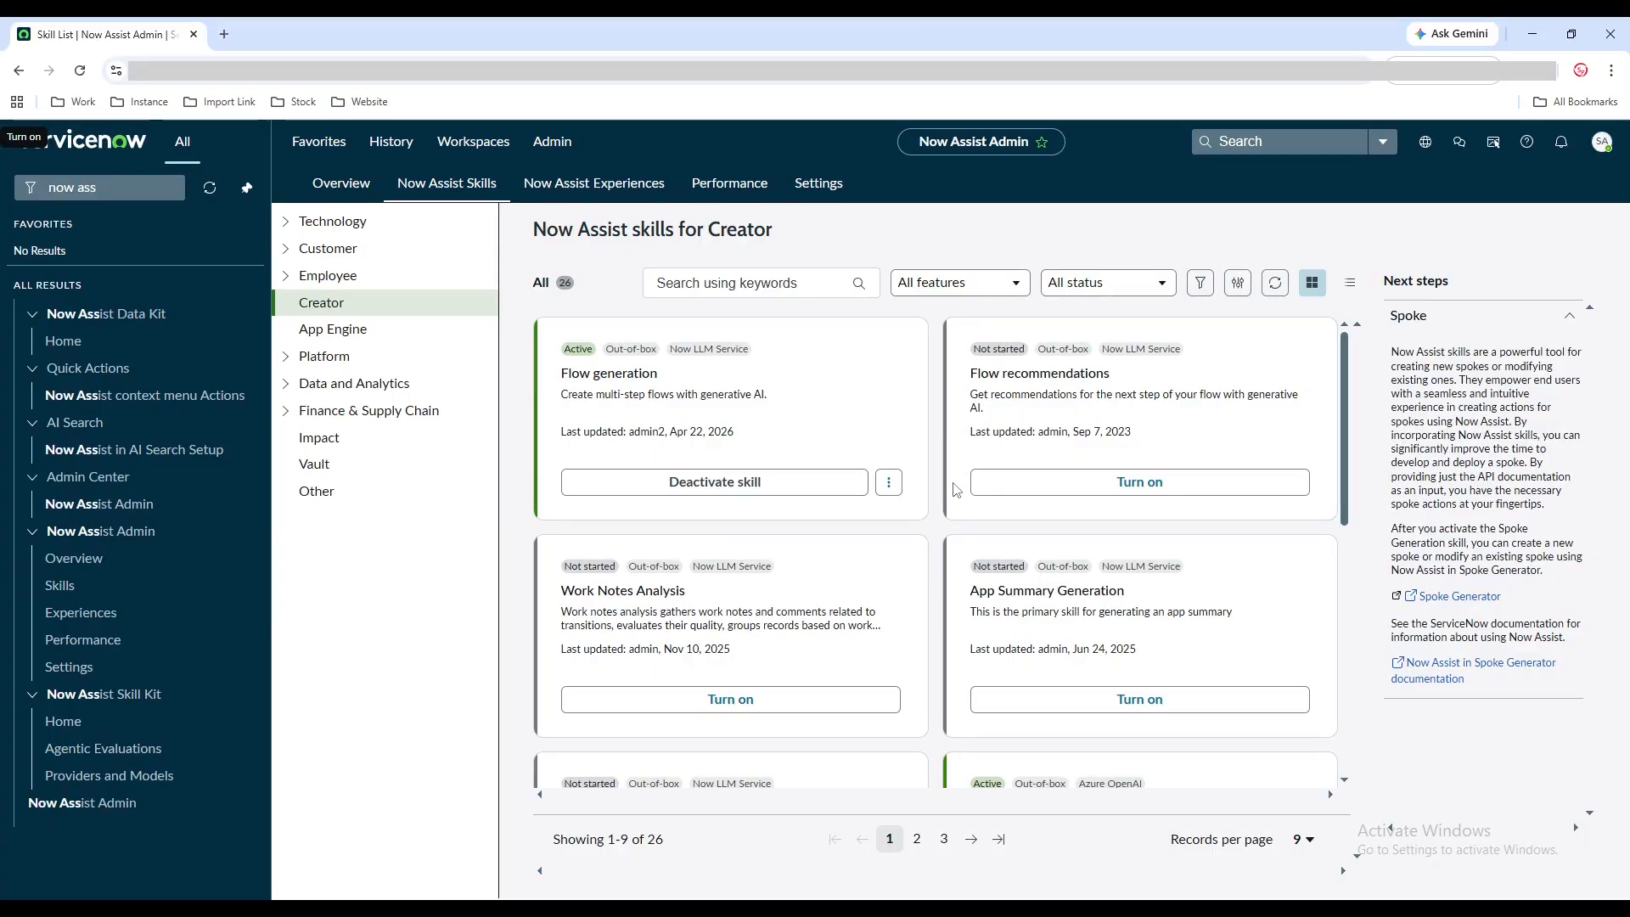
scroll(1067, 788, down, 6)
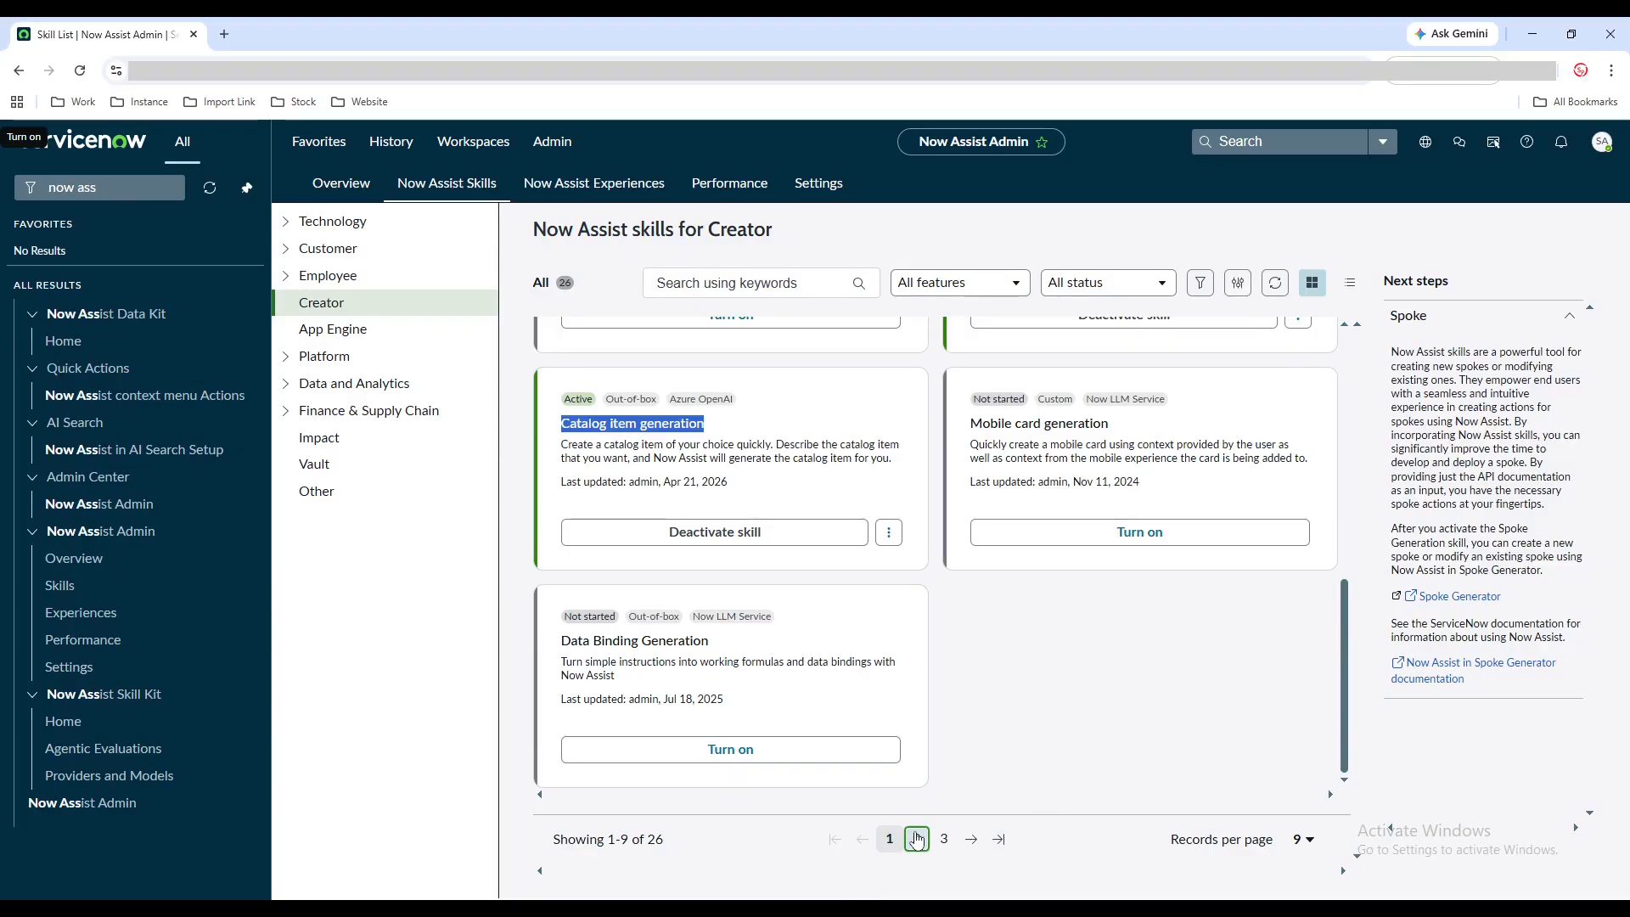
click(917, 839)
scroll(861, 597, up, 4)
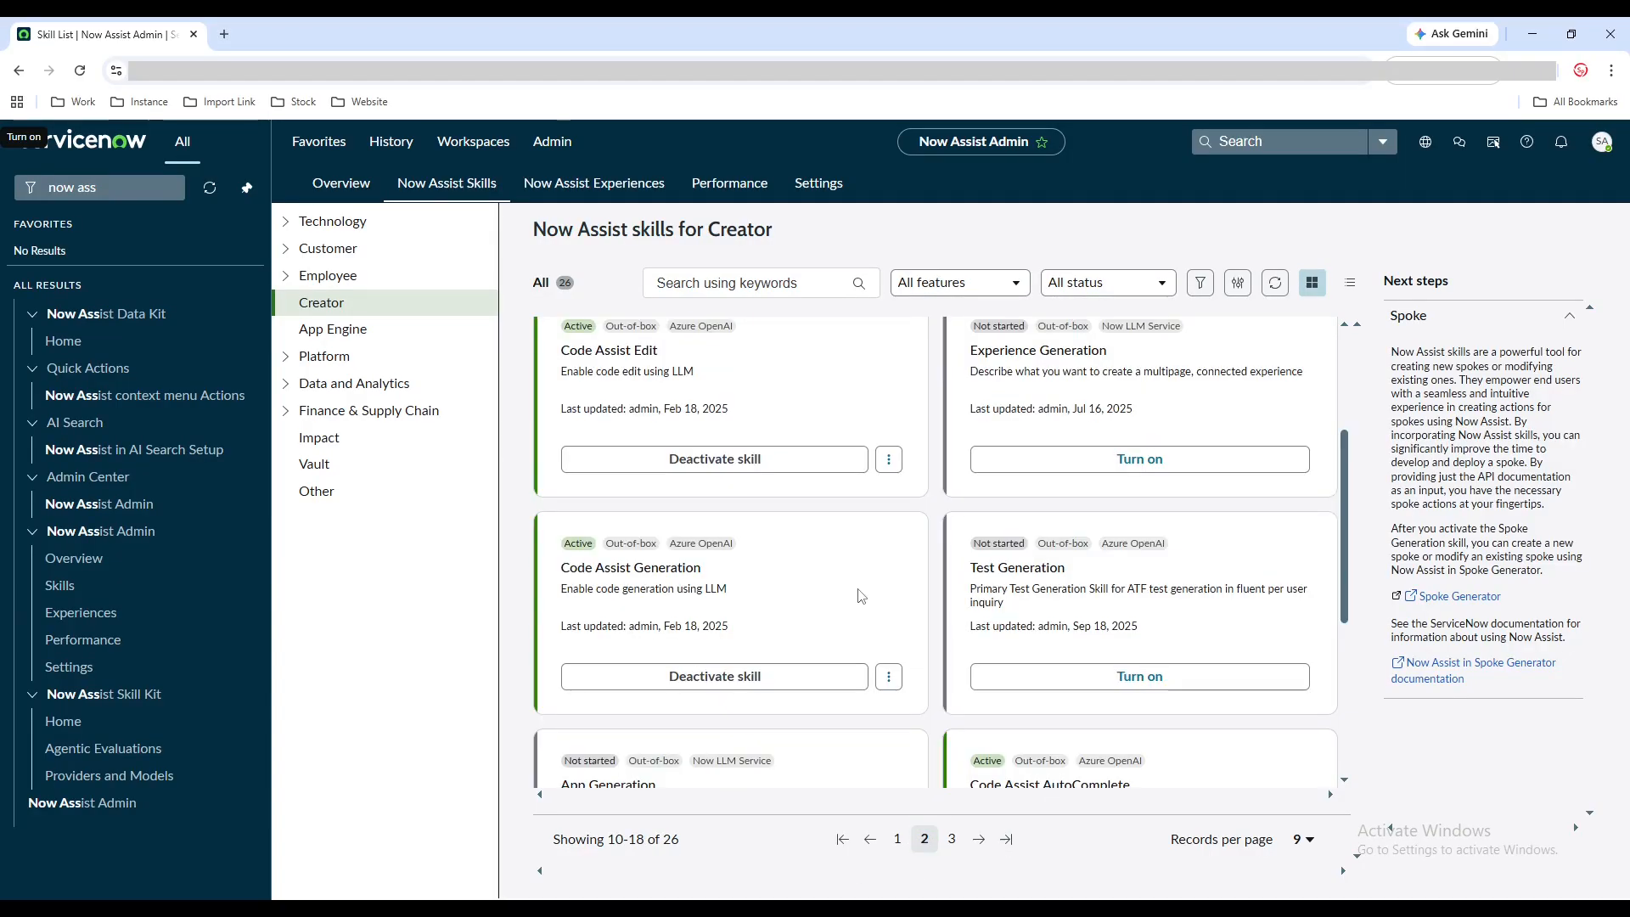
drag(1344, 404, 1343, 355)
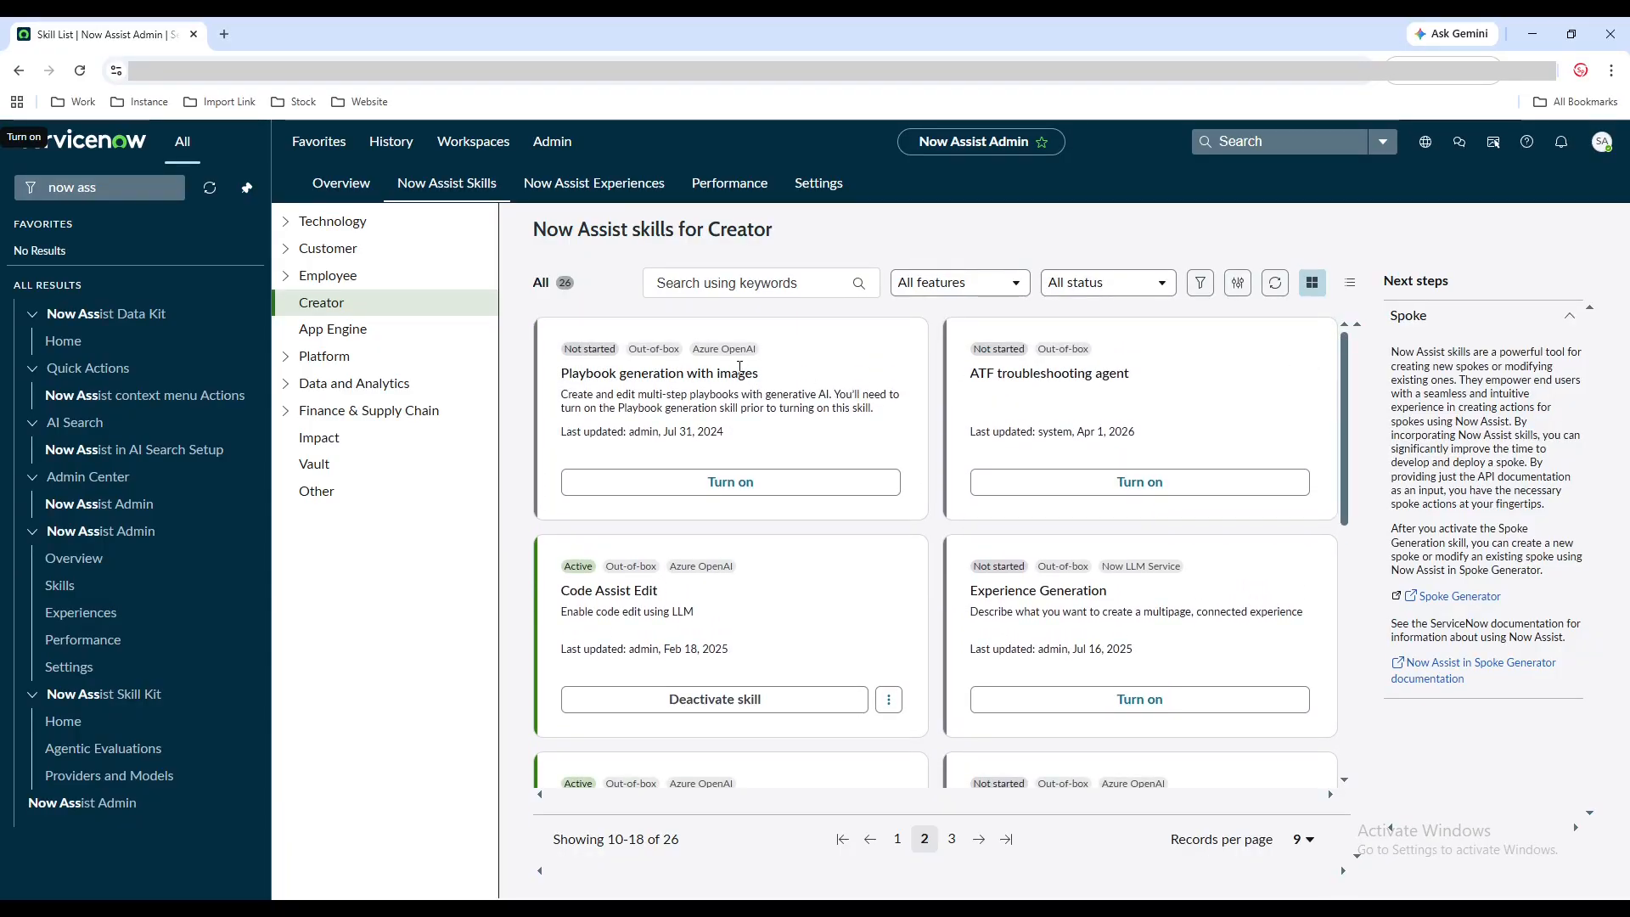
click(952, 839)
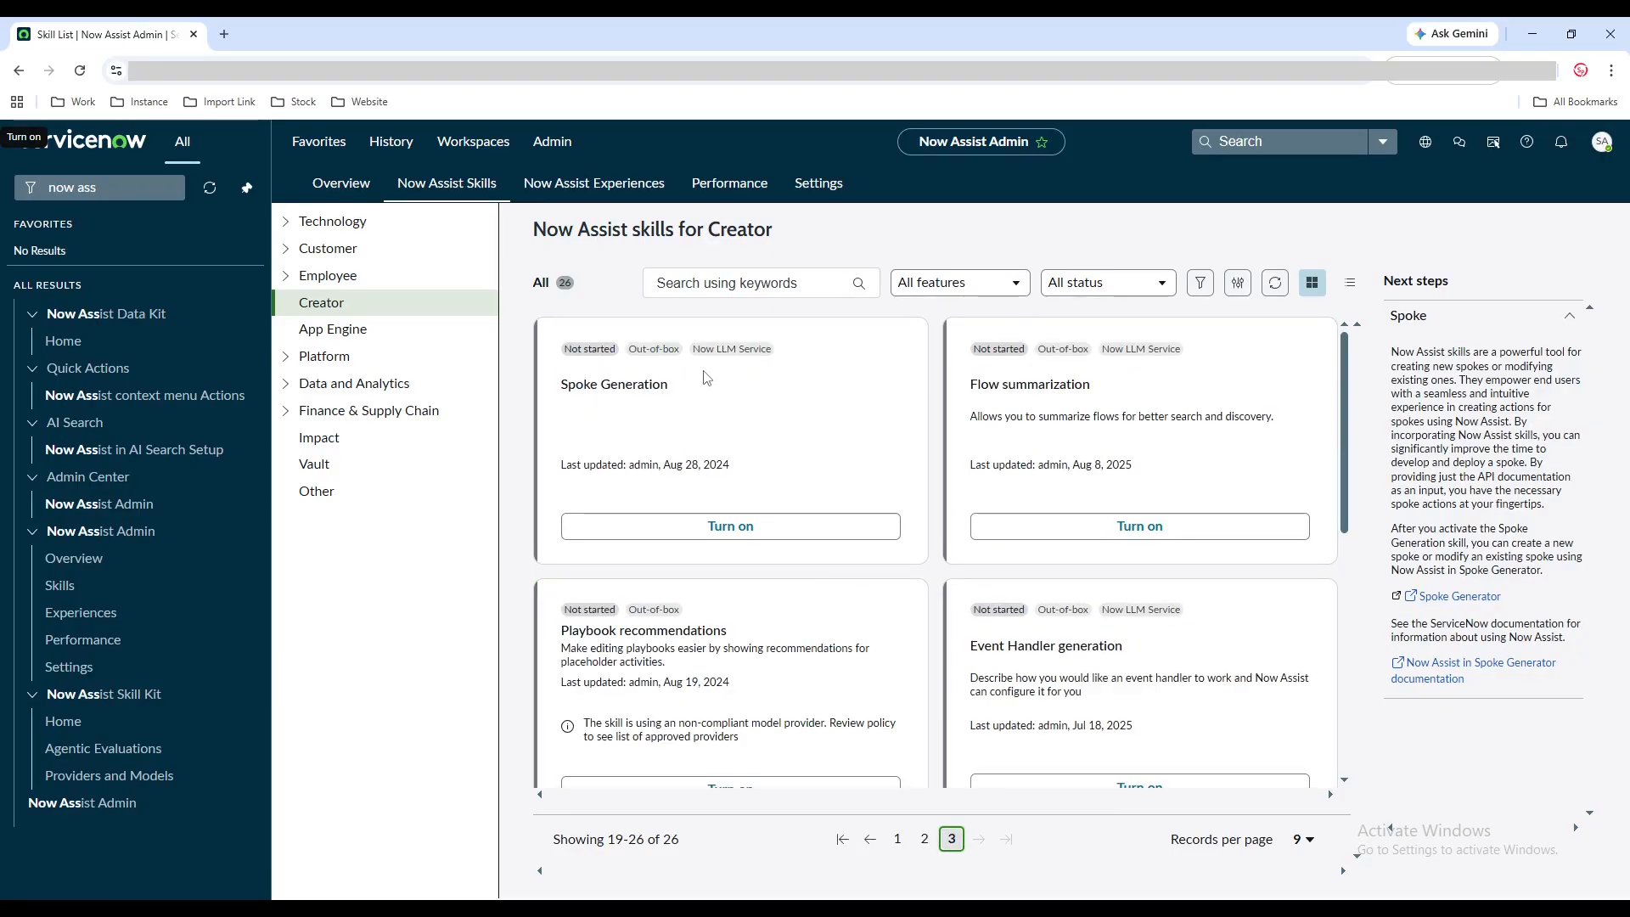
drag(1340, 416, 1340, 560)
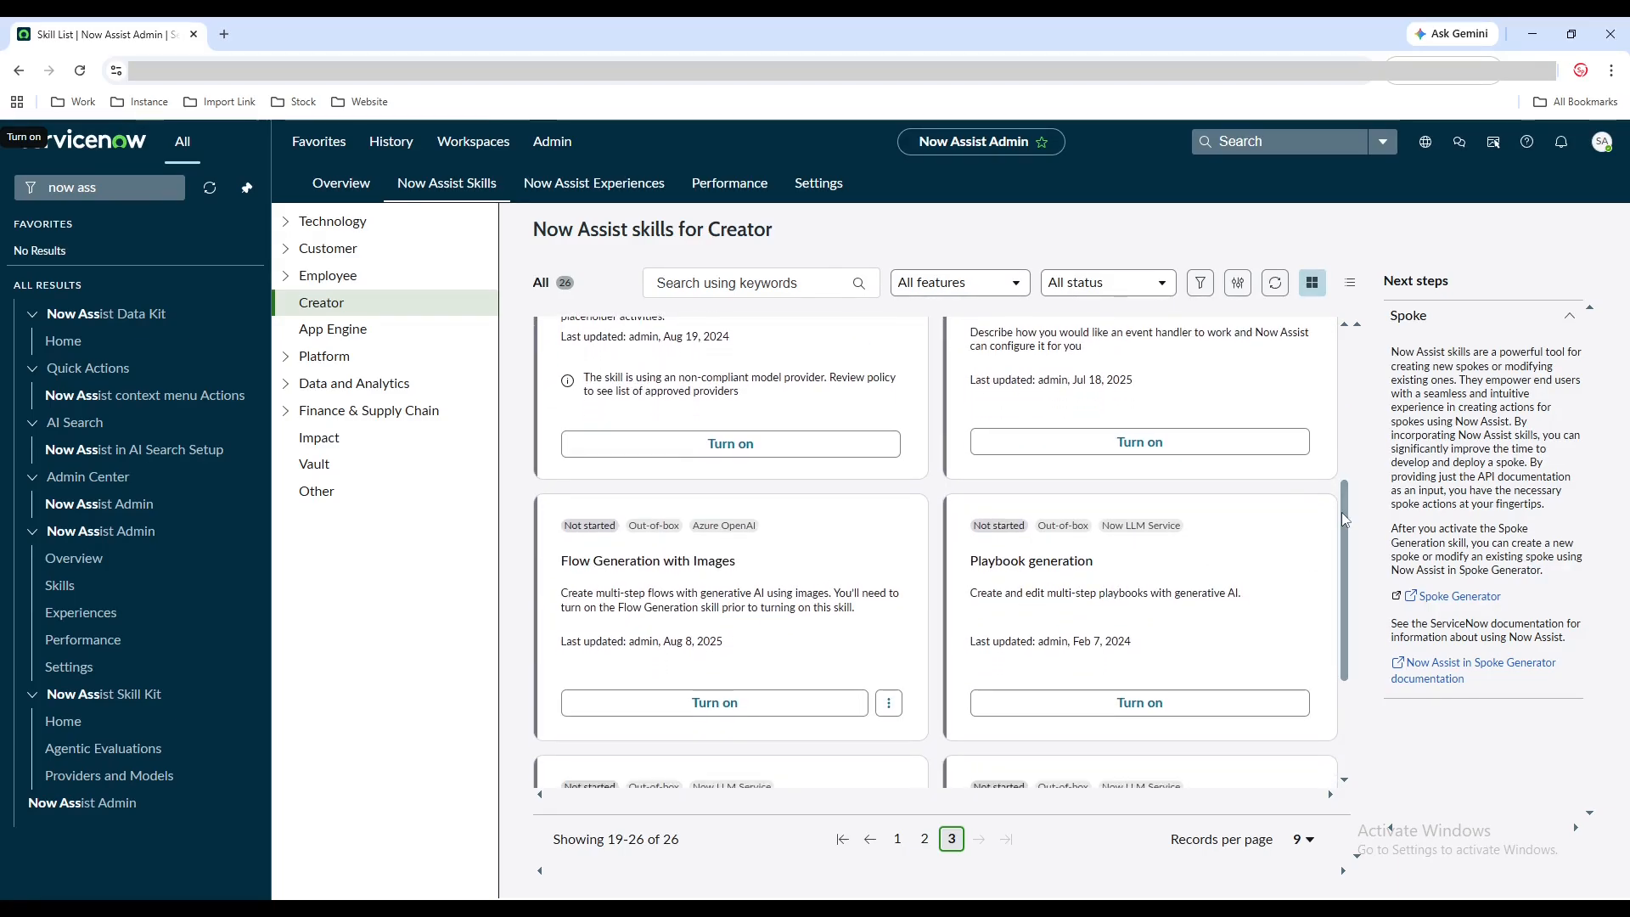
drag(1350, 519, 1353, 618)
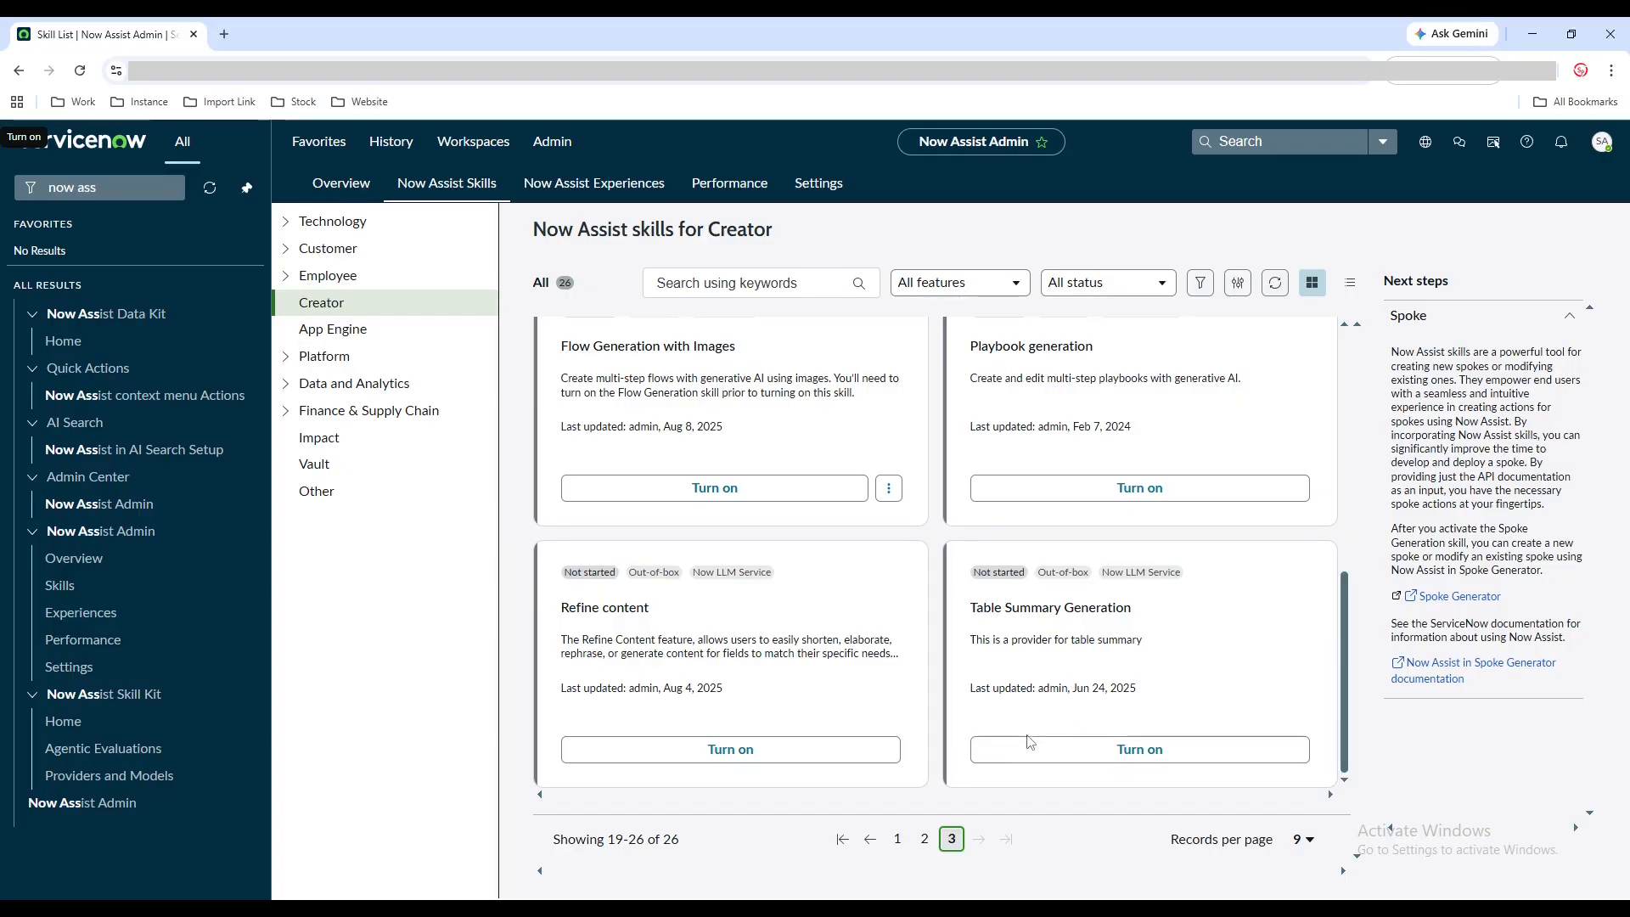
click(897, 838)
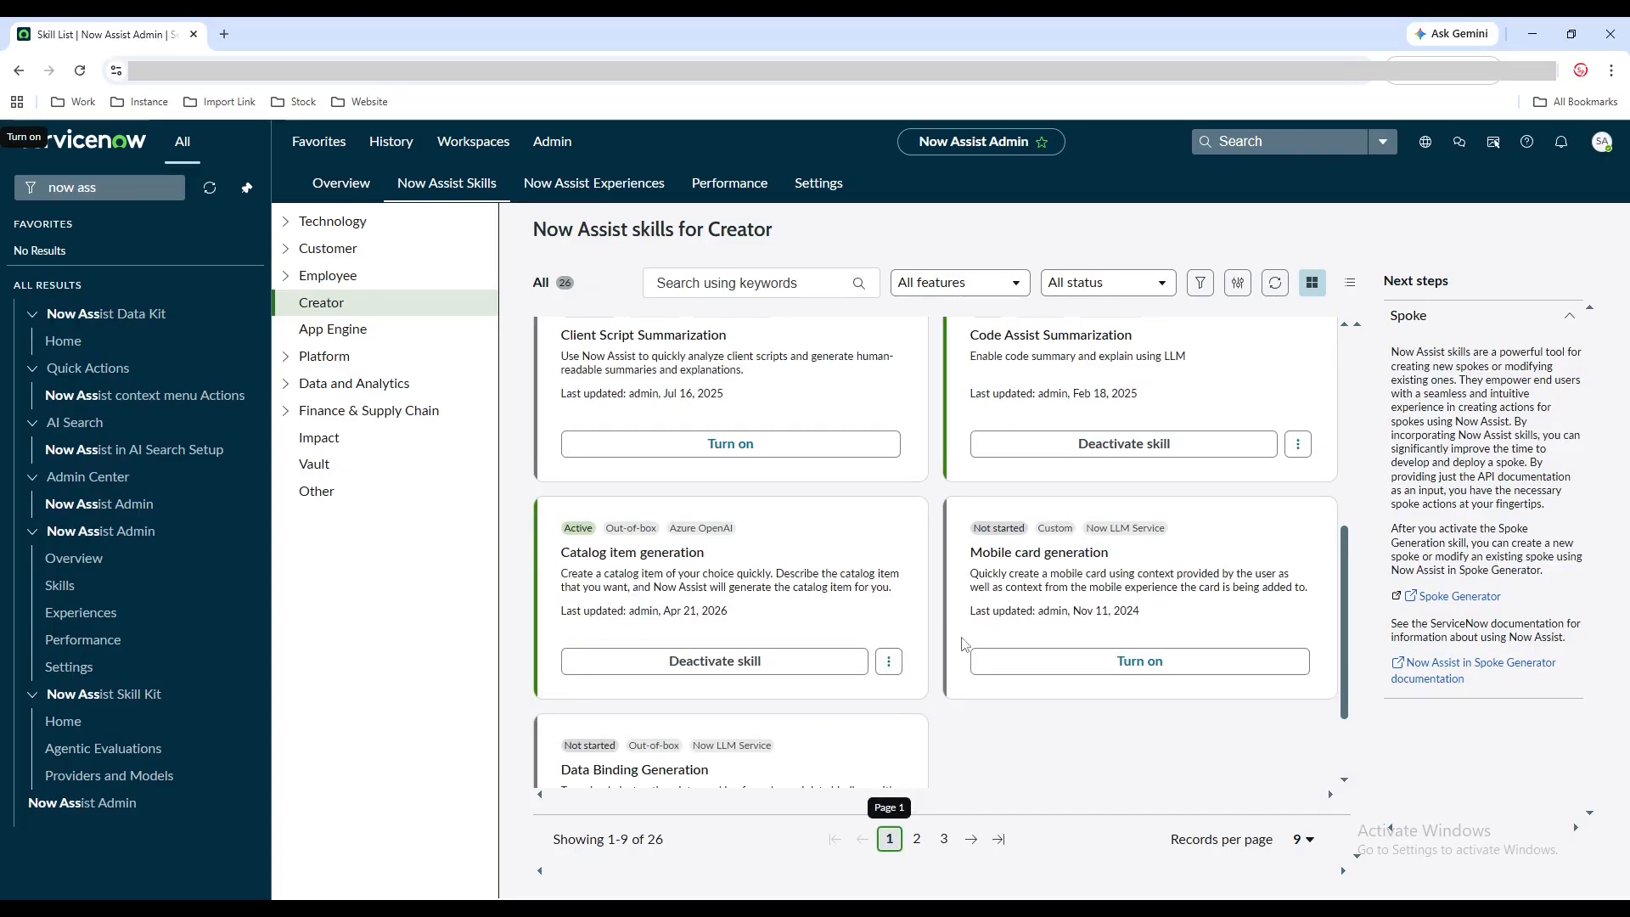
scroll(1335, 458, up, 3)
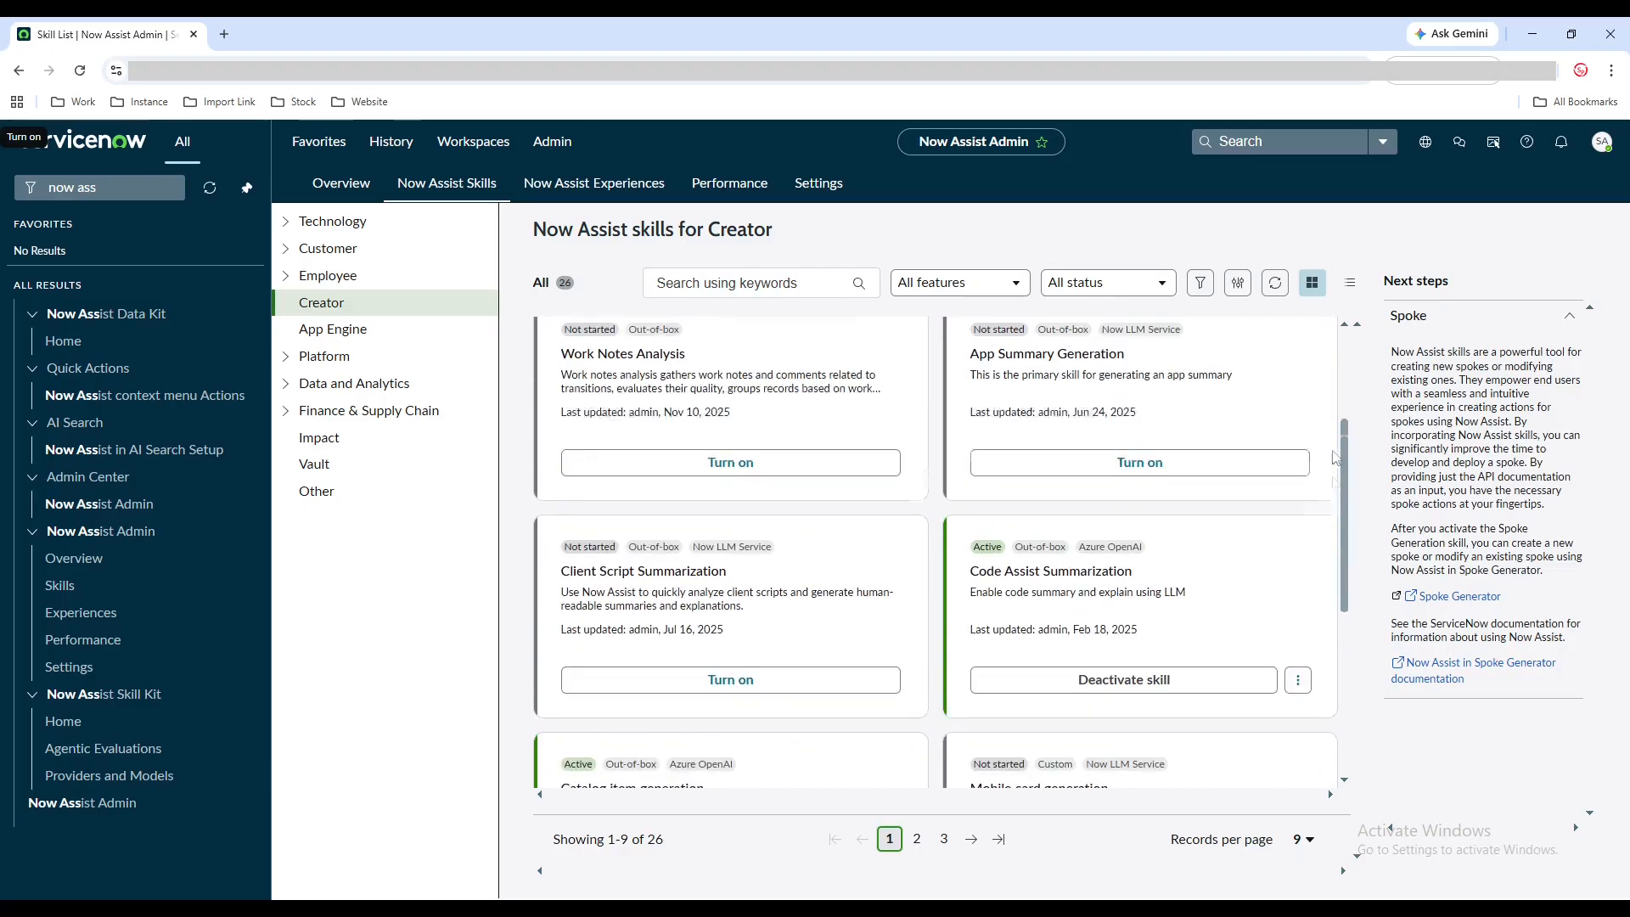
scroll(1335, 459, up, 3)
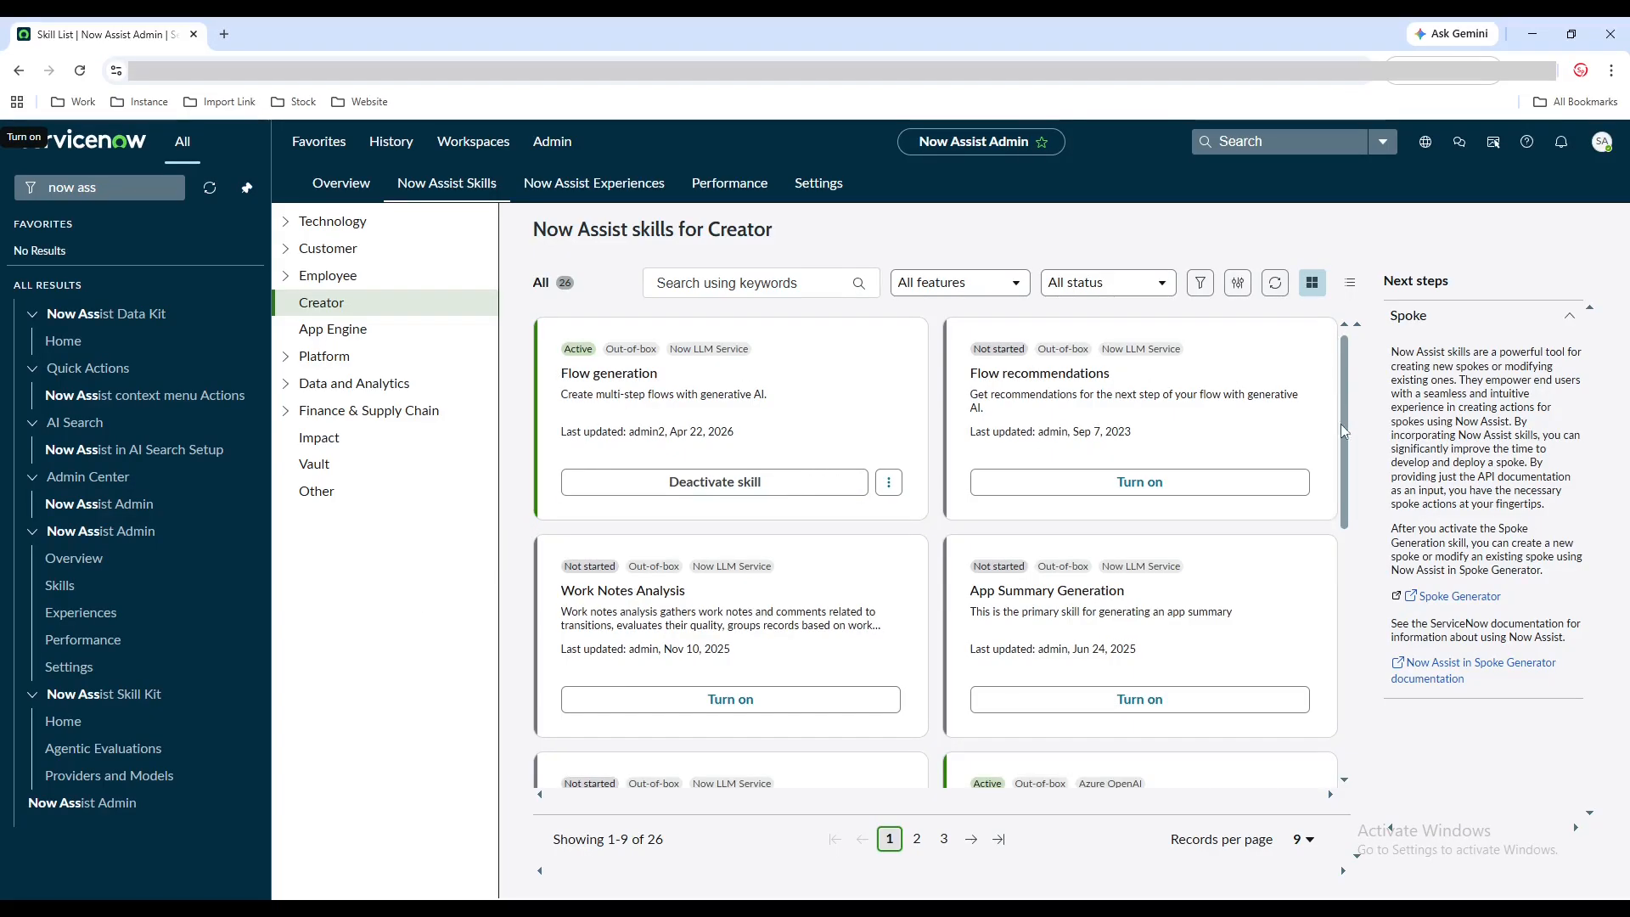
scroll(1345, 431, down, 5)
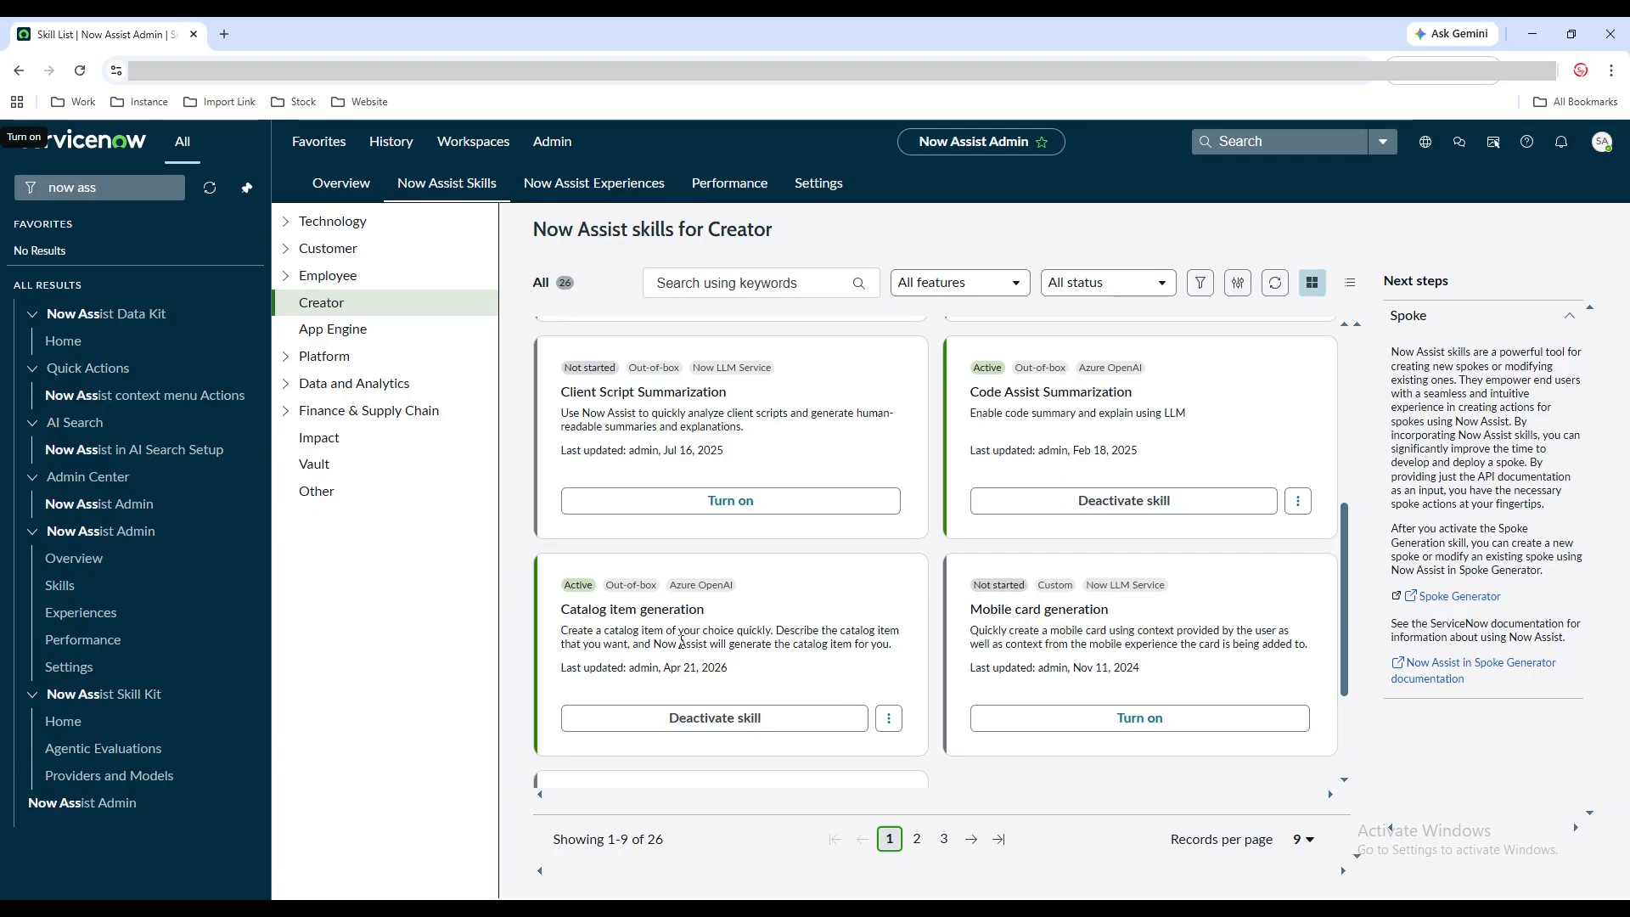
Step: Open the catalog items list with sc_cat_item.list and start a new catalog item record
drag(107, 189, 12, 198)
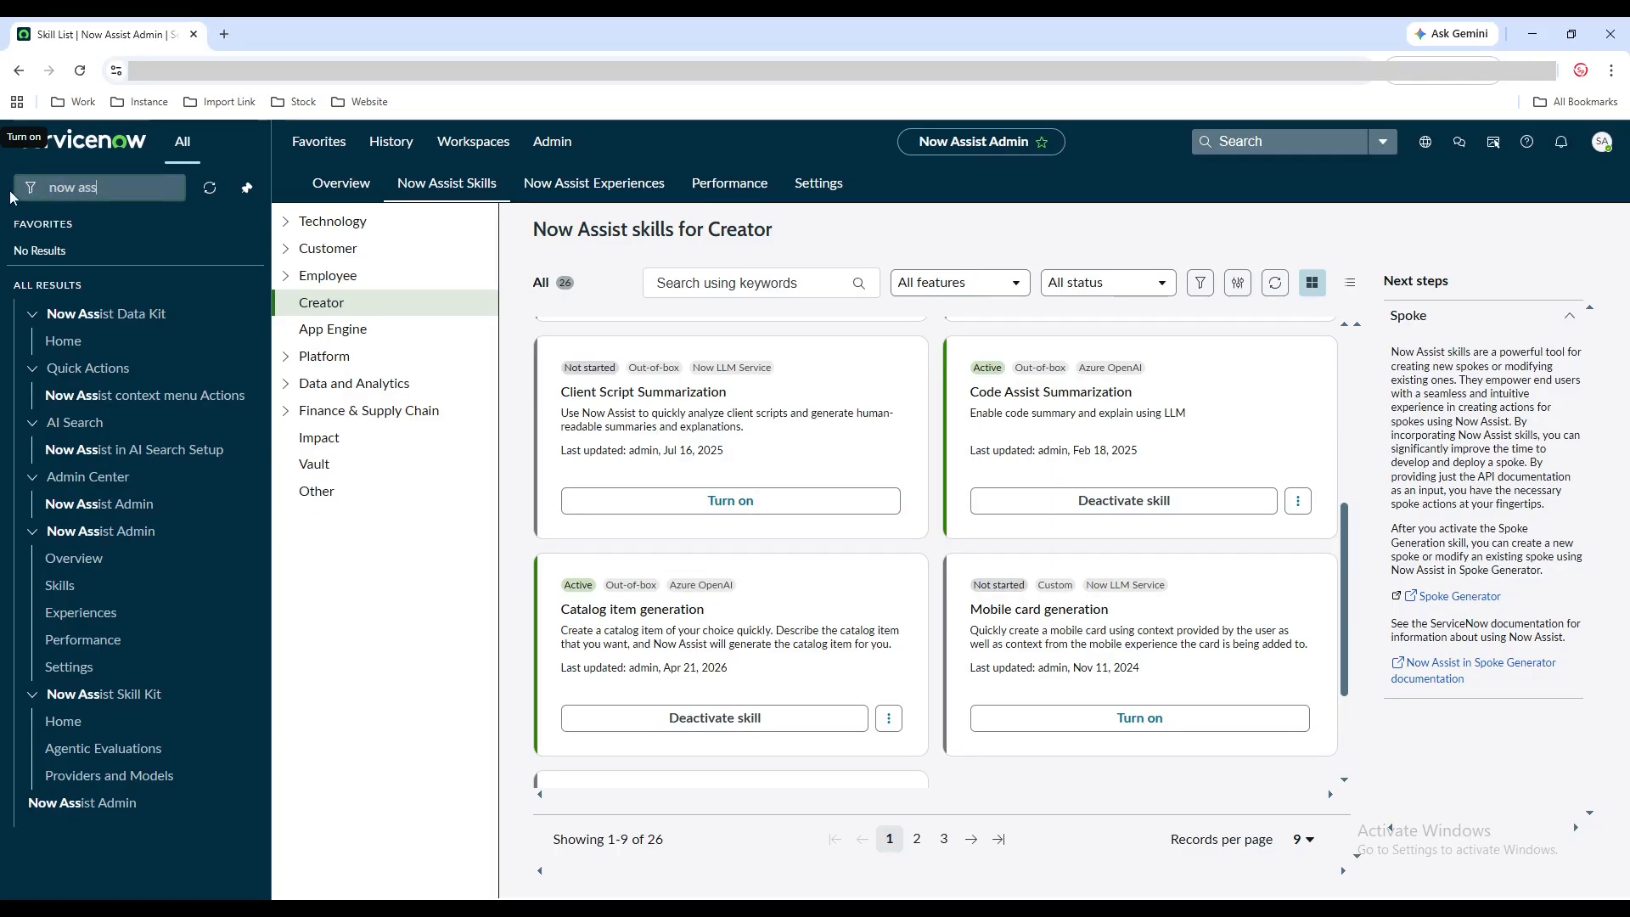
text(sc_)
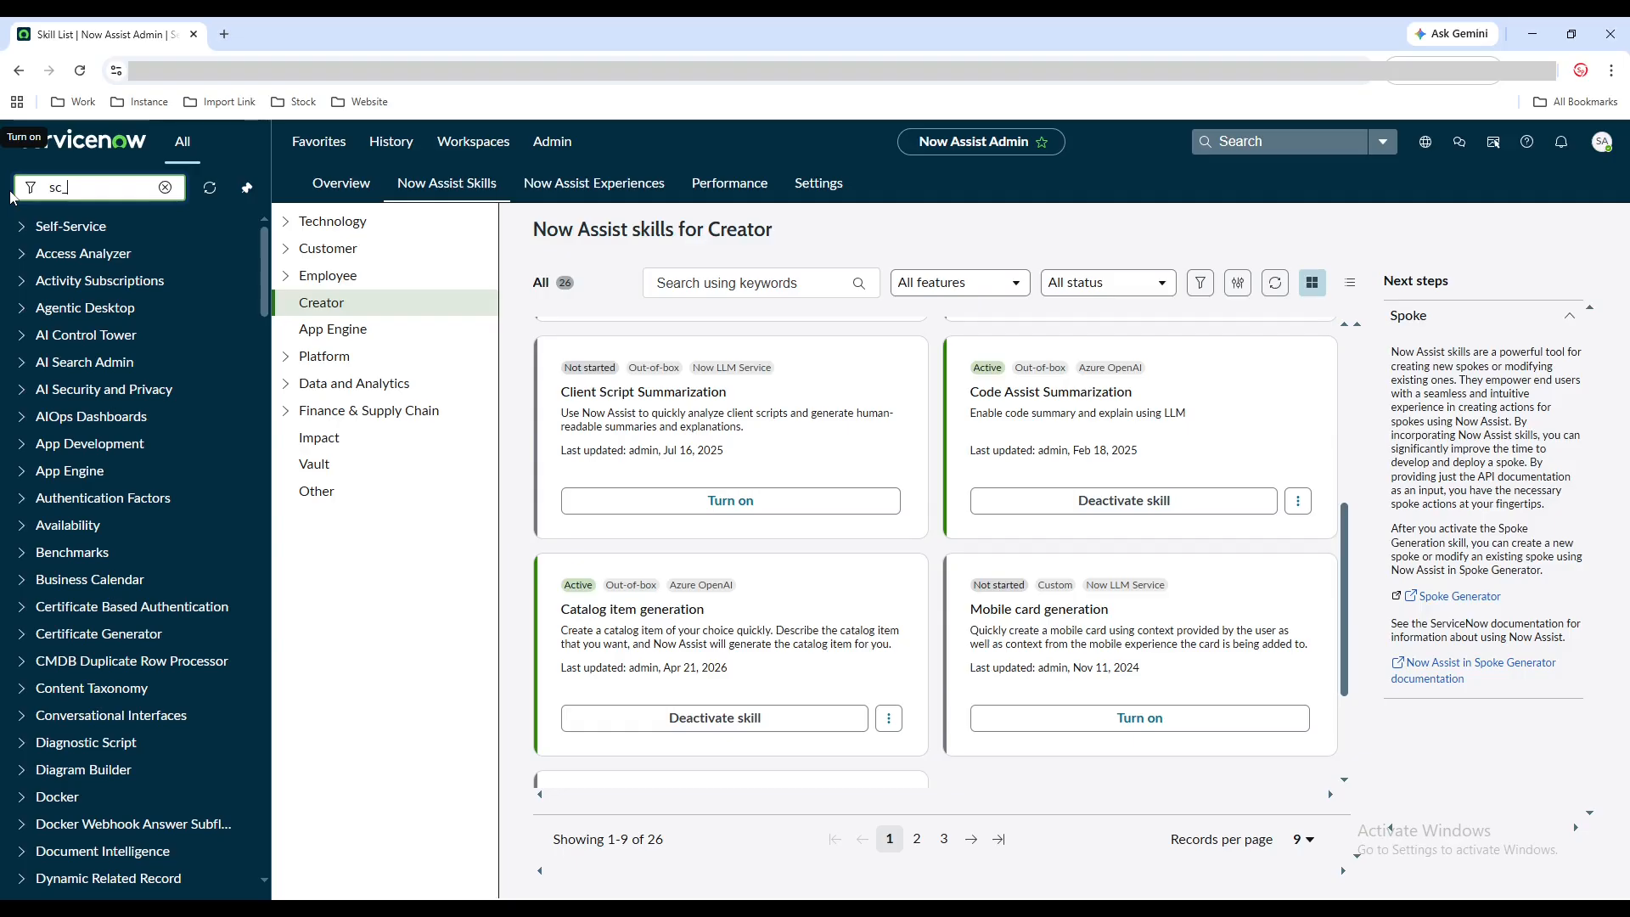
text(cat_item.l)
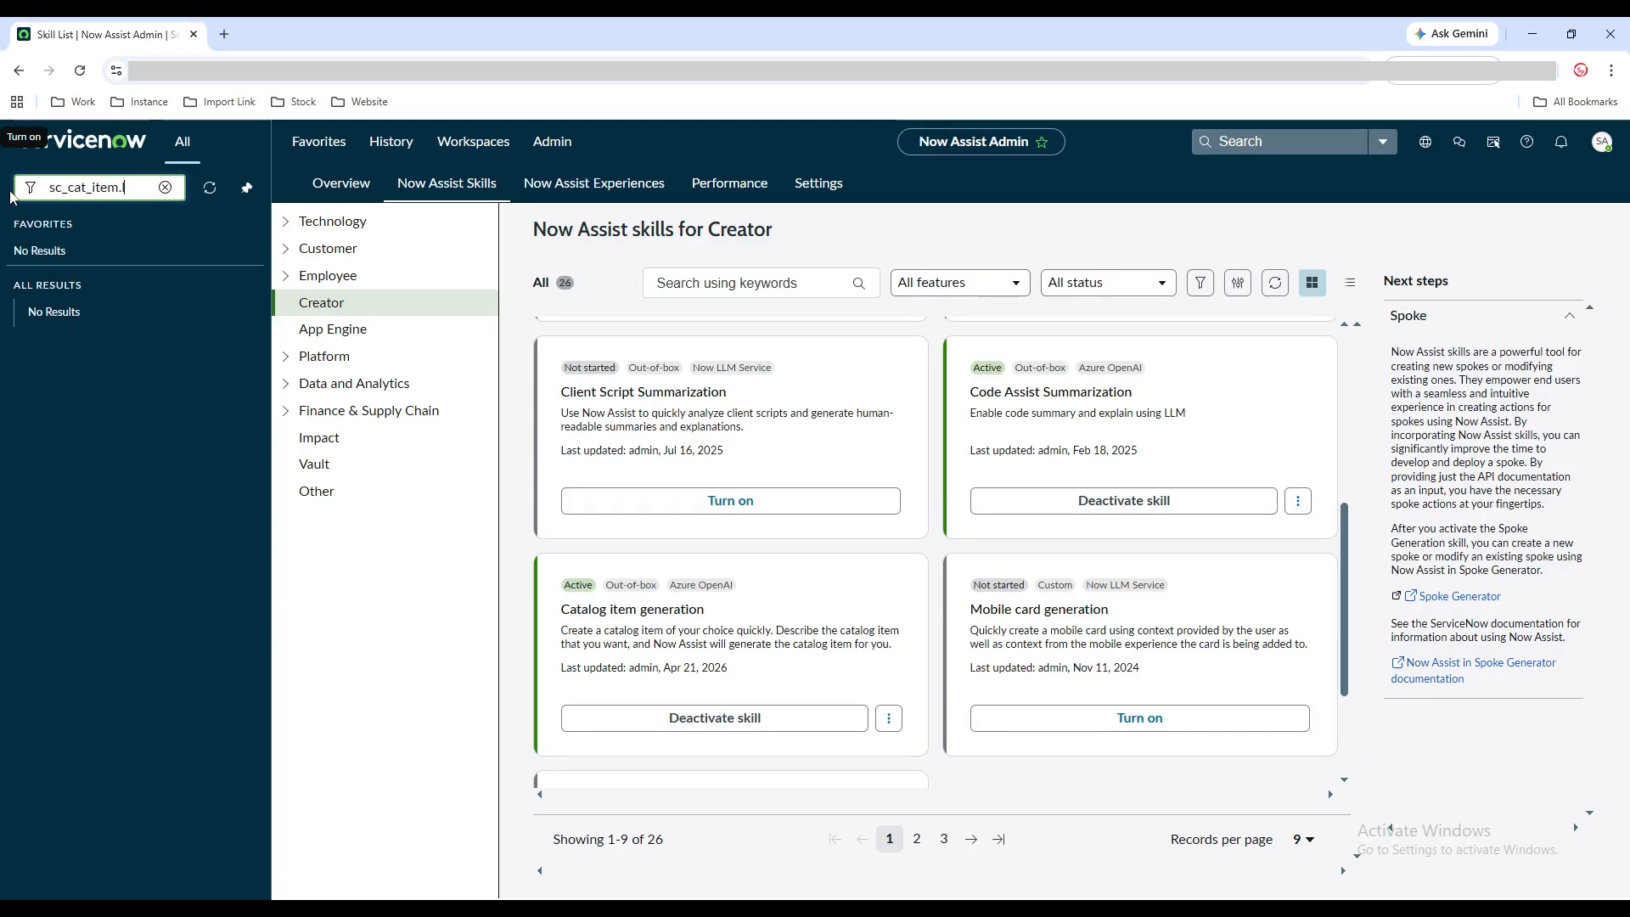
text(ist)
key(Return)
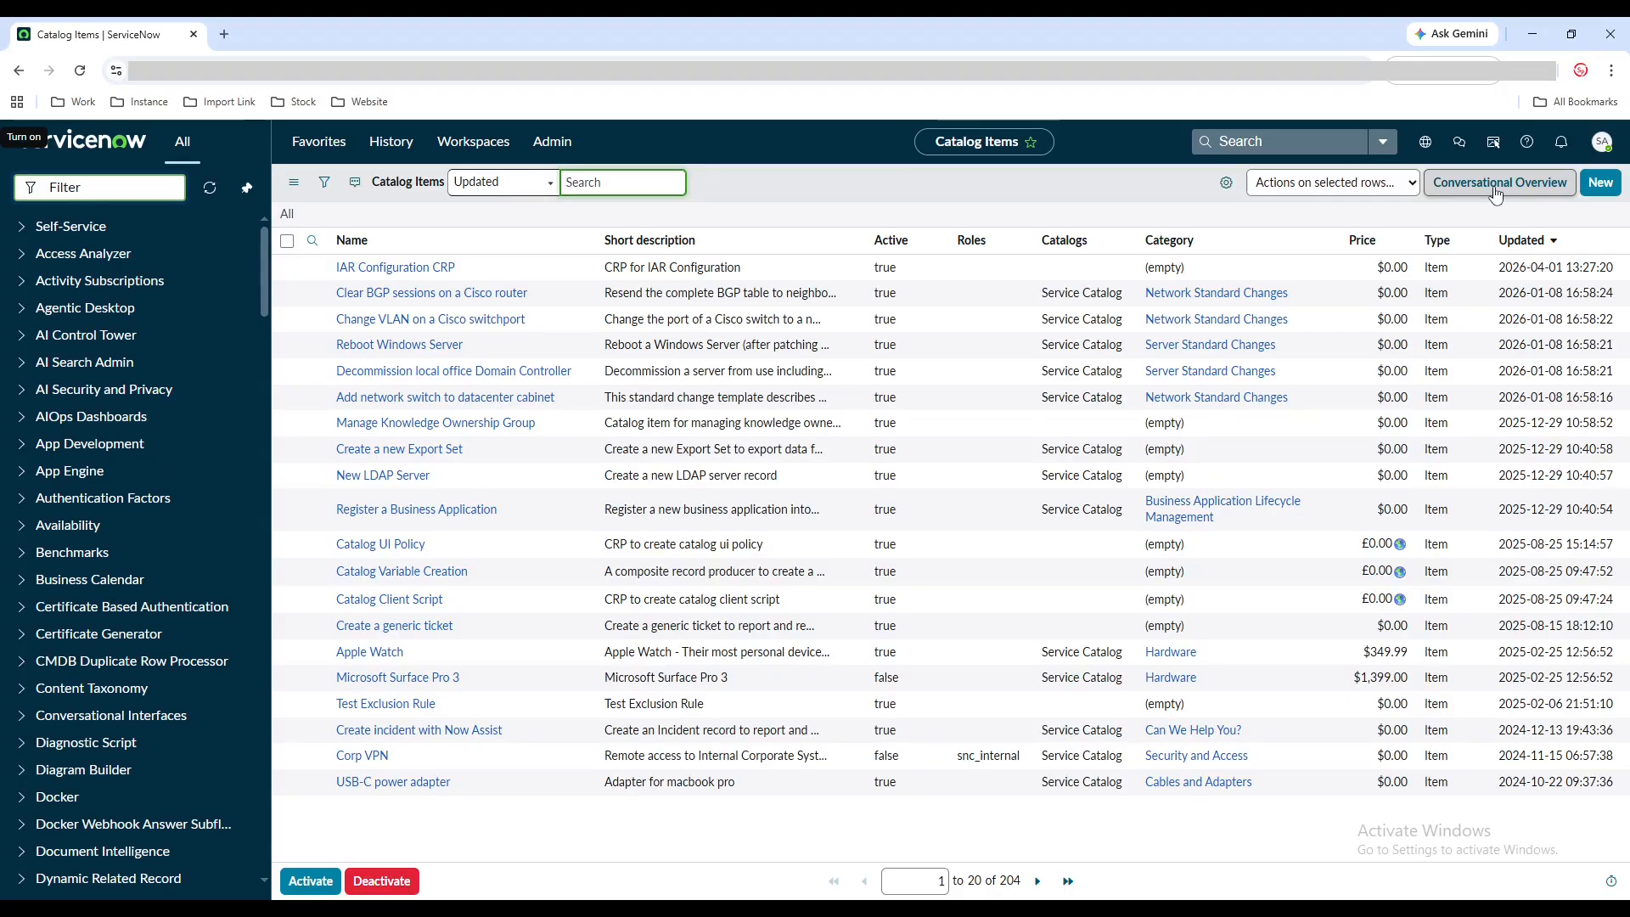
click(1600, 184)
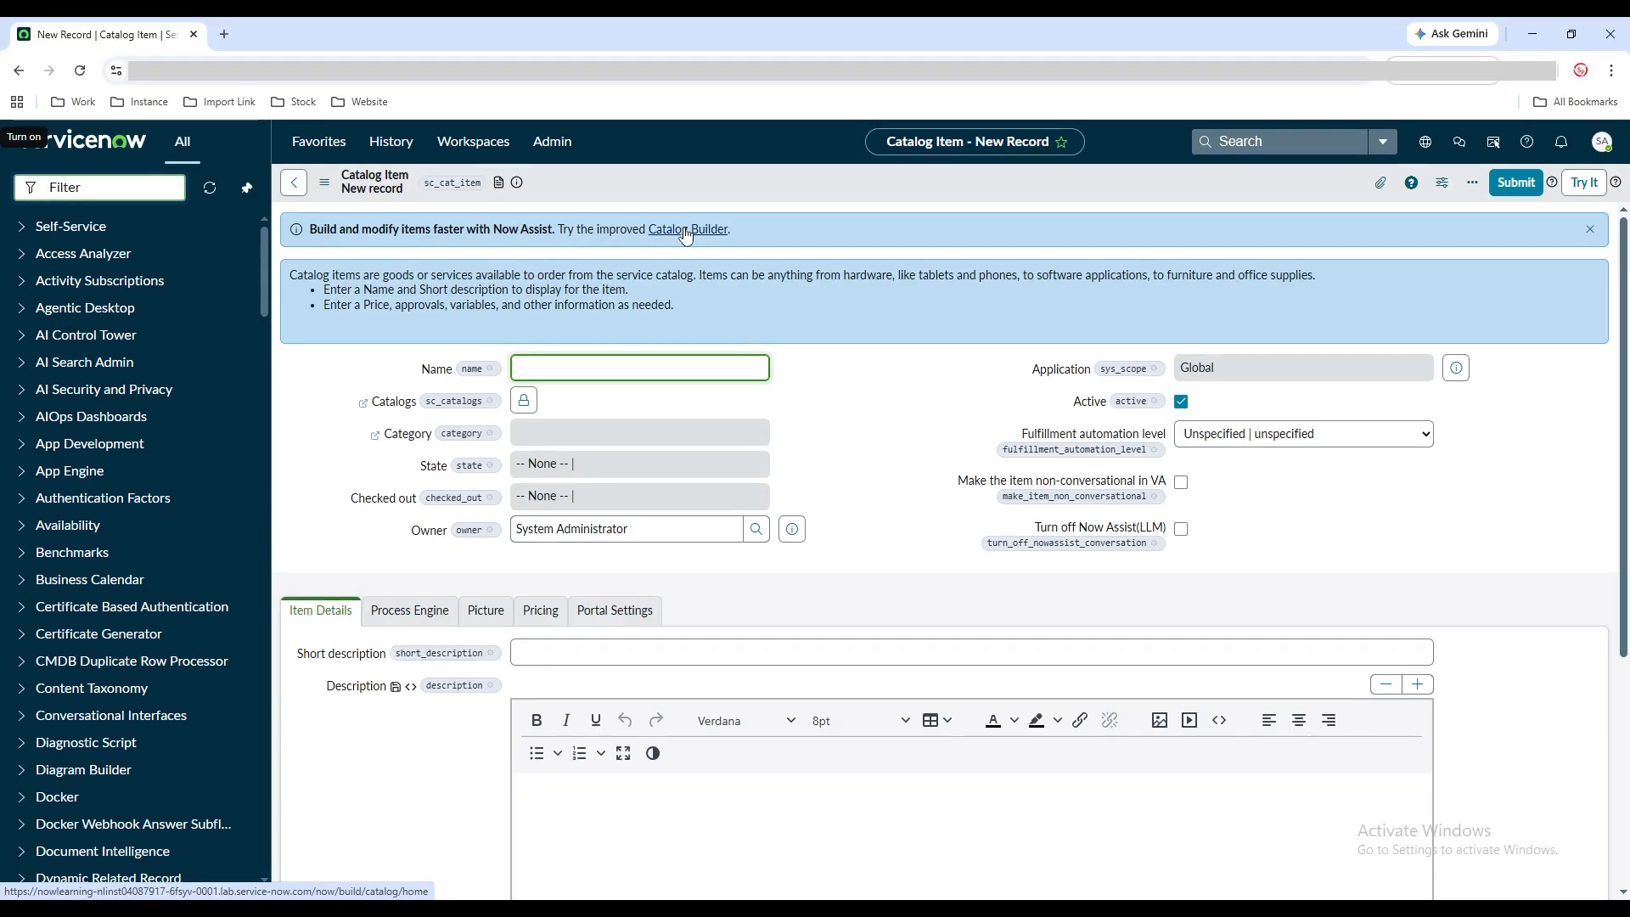
Step: Find Catalog Builder by filtering the navigator for "catalog buil", open it, and look over its dashboard's creation options
click(49, 187)
text(cata)
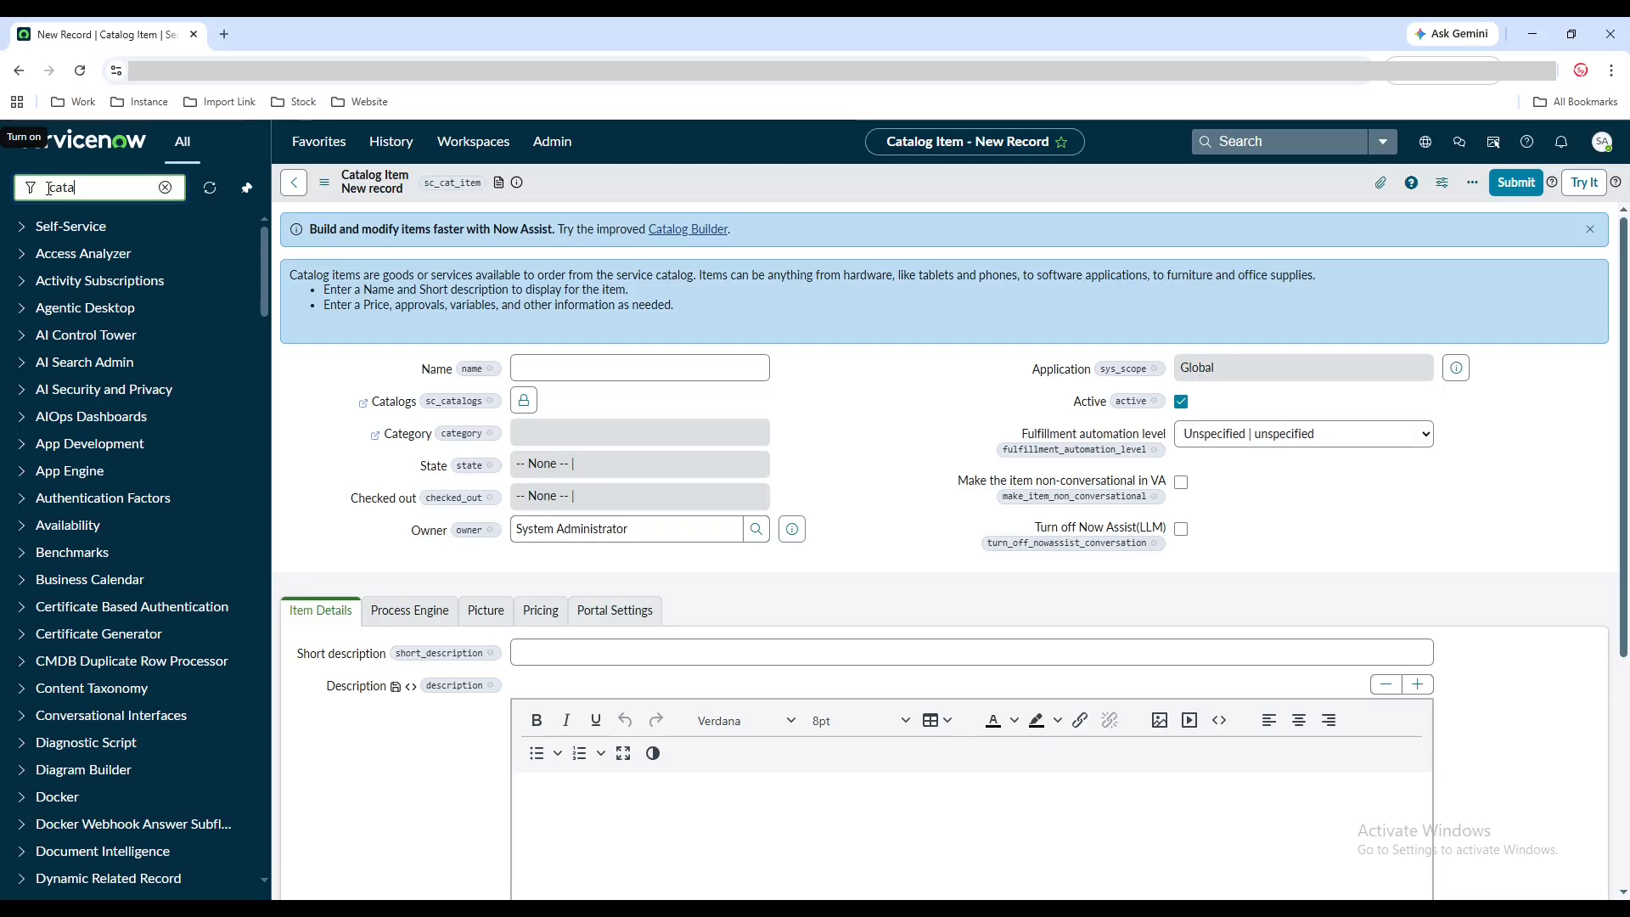
text(log buil)
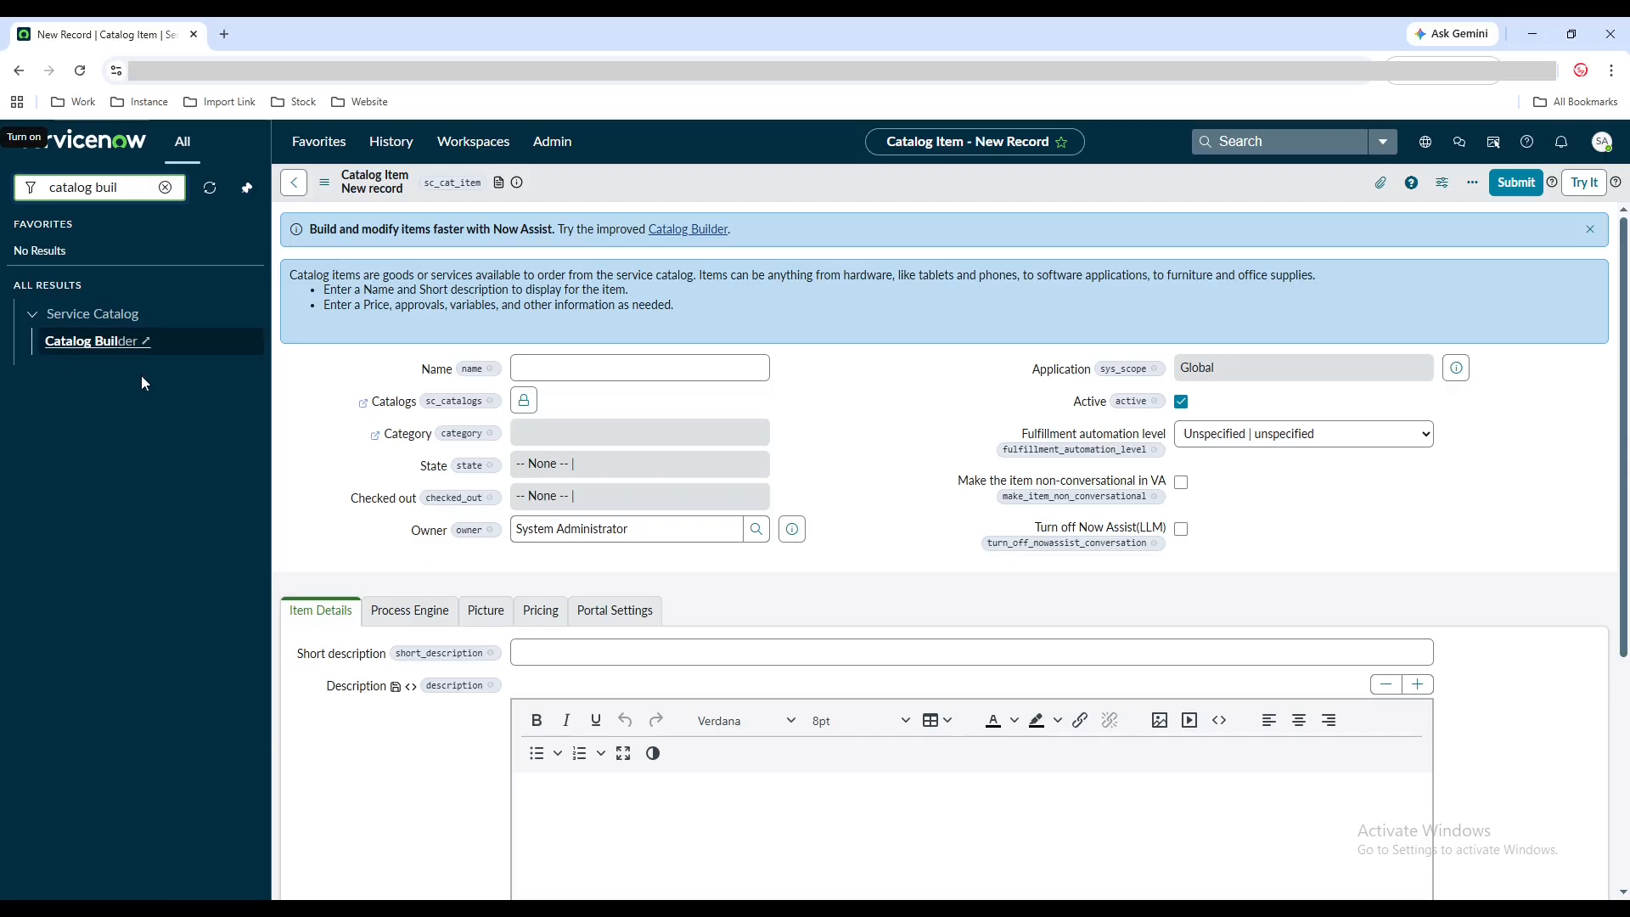
click(123, 344)
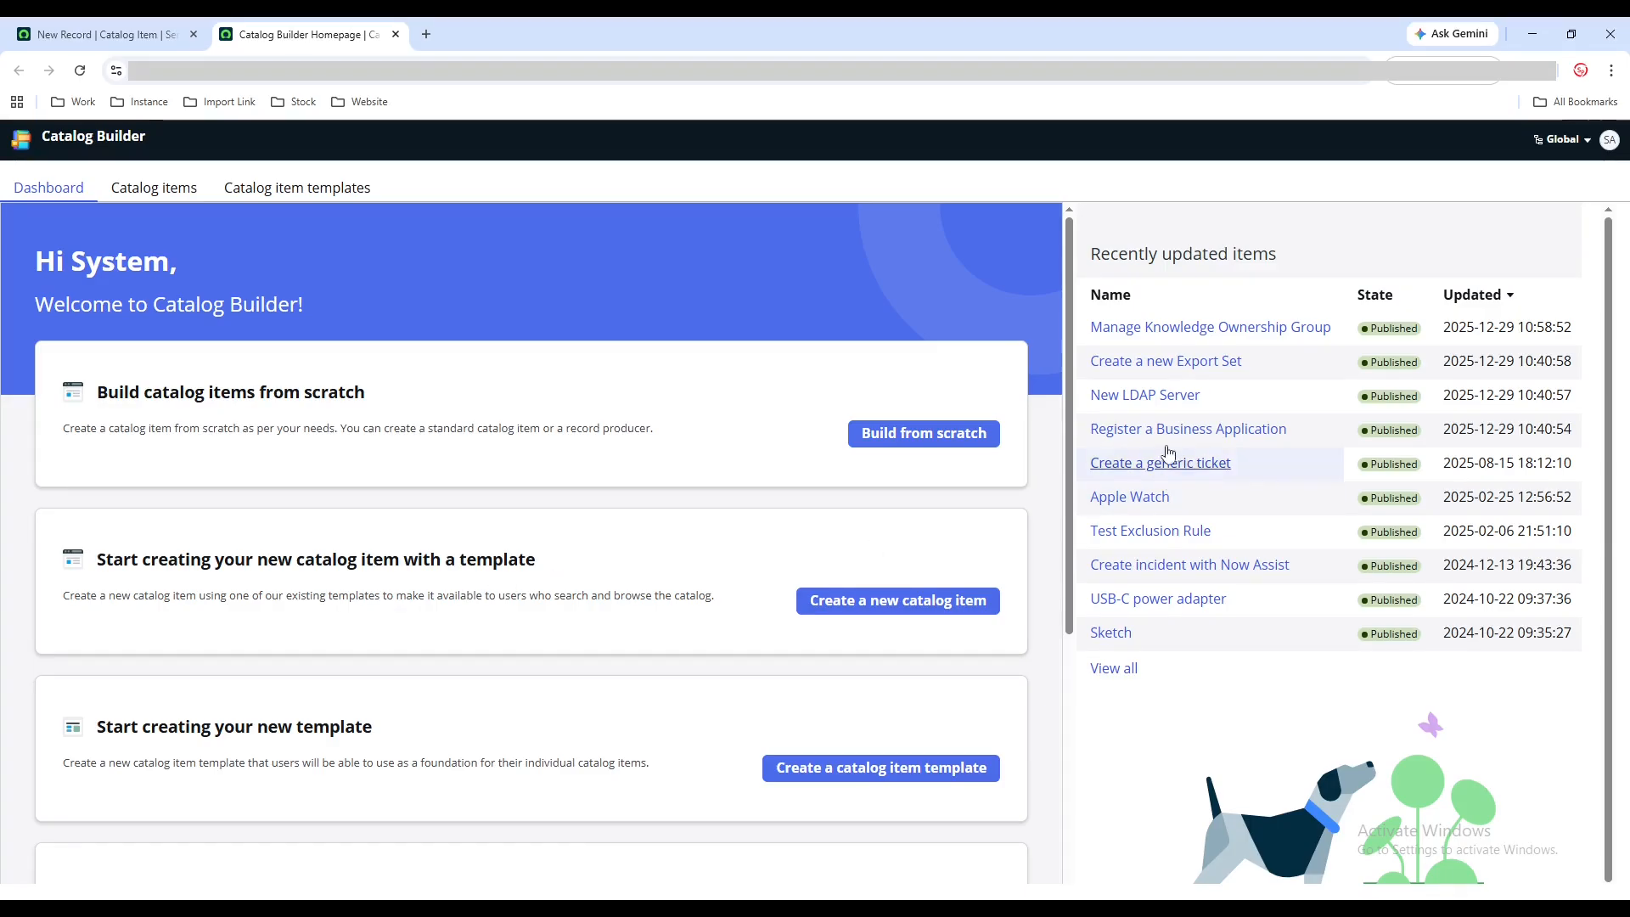
scroll(1059, 547, down, 2)
scroll(1059, 560, down, 1)
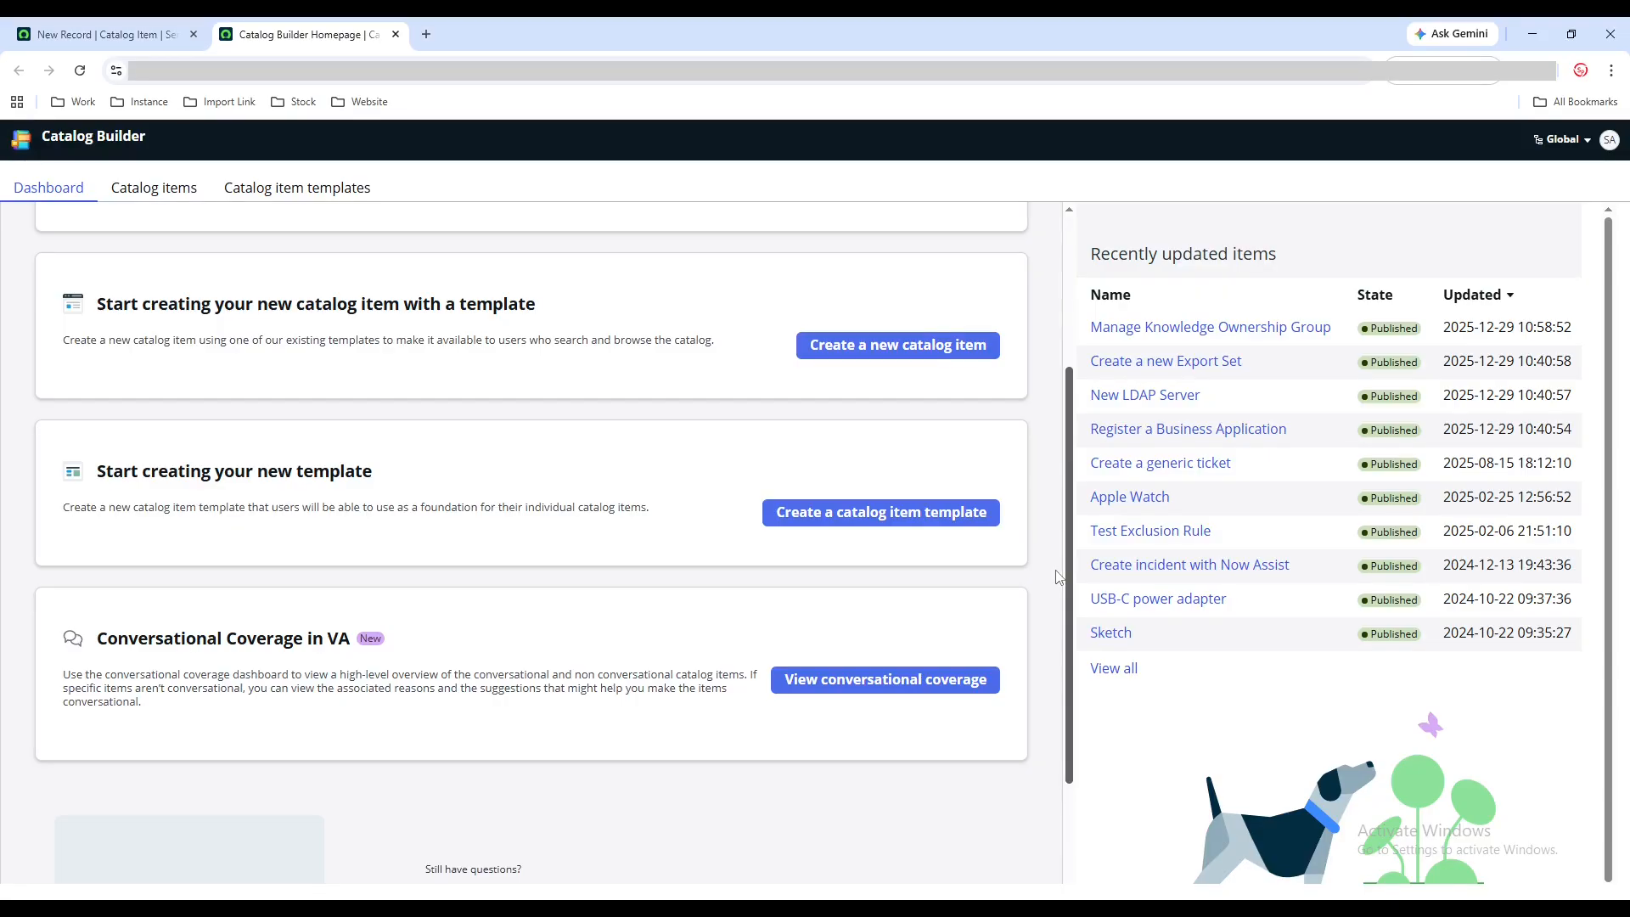
drag(1055, 571, 1057, 358)
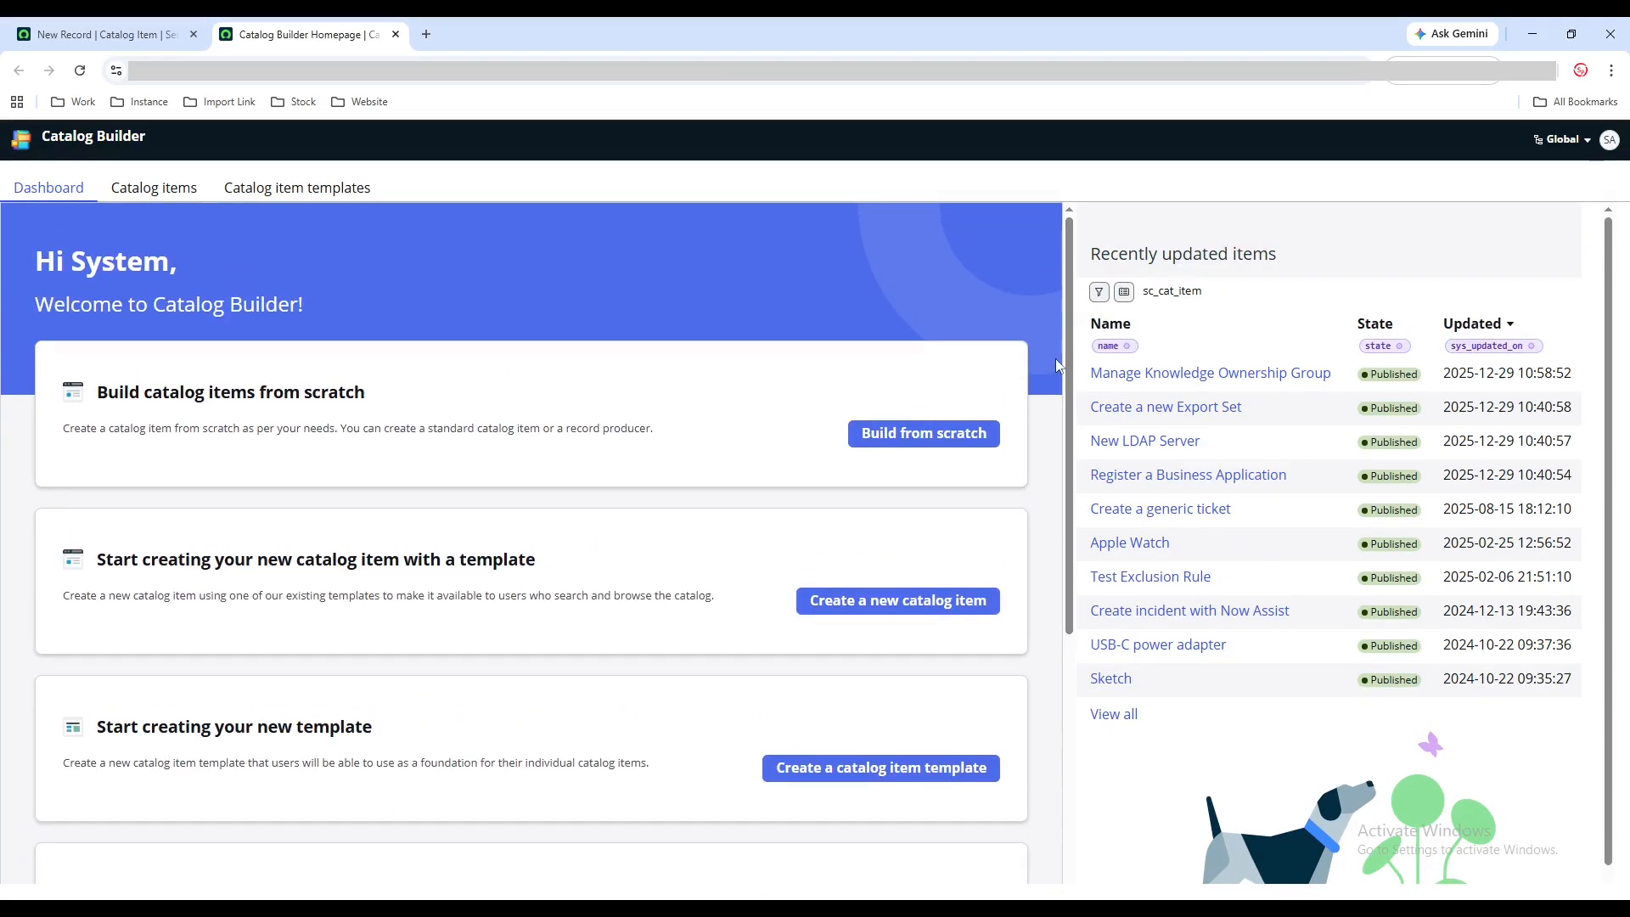
Step: Start a new Standard catalog item from scratch and choose to build it with Now Assist
click(901, 452)
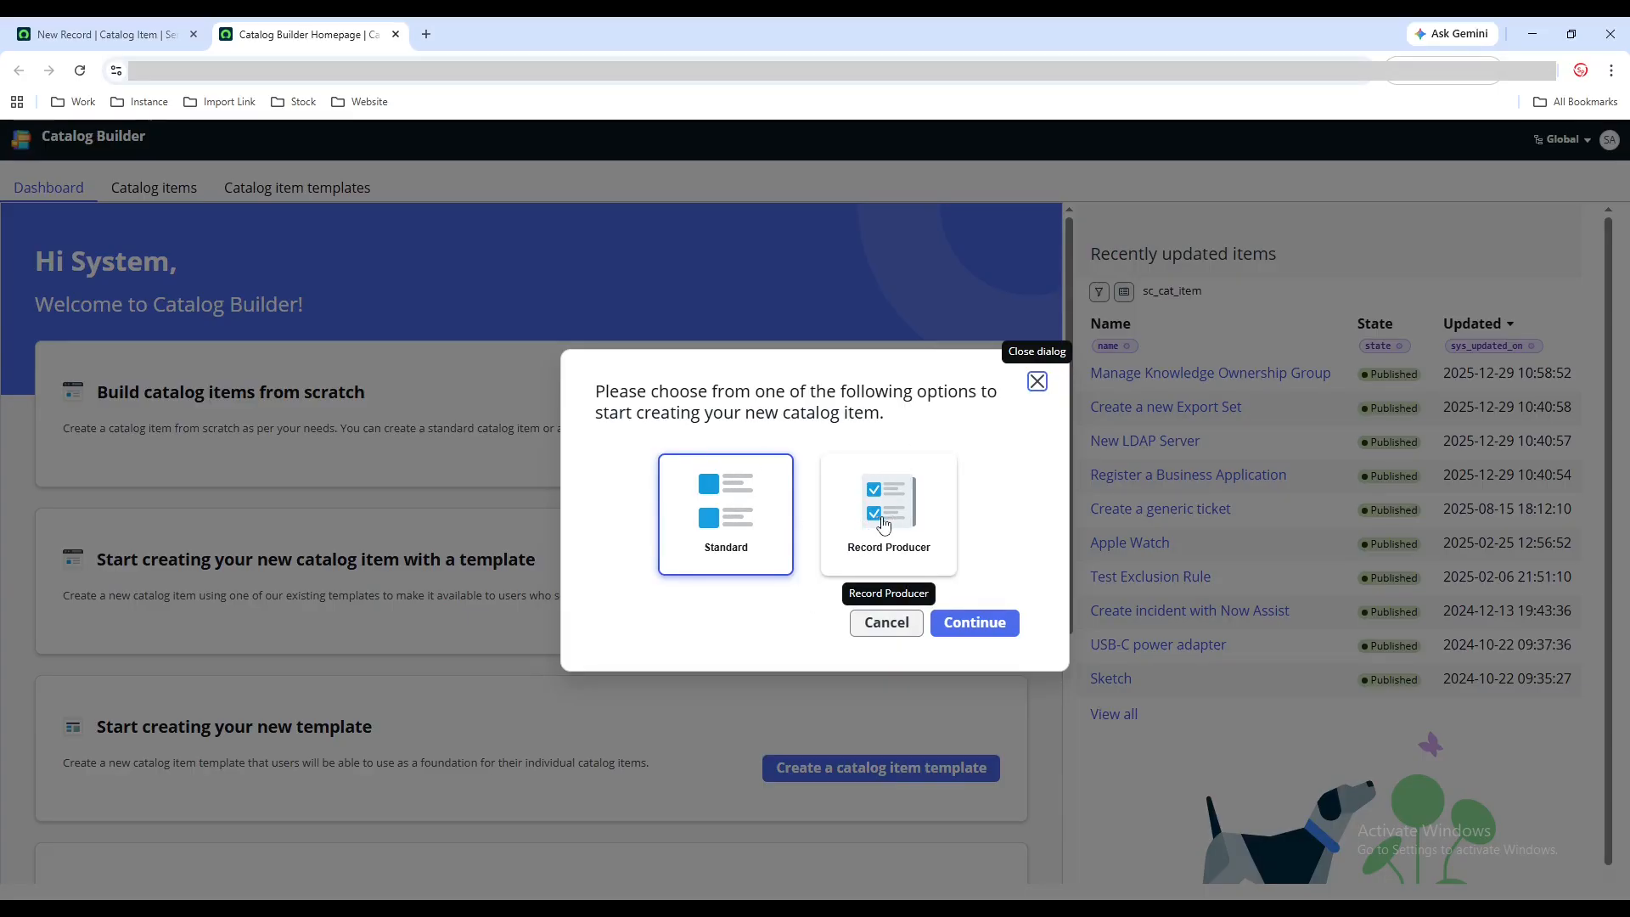
click(974, 624)
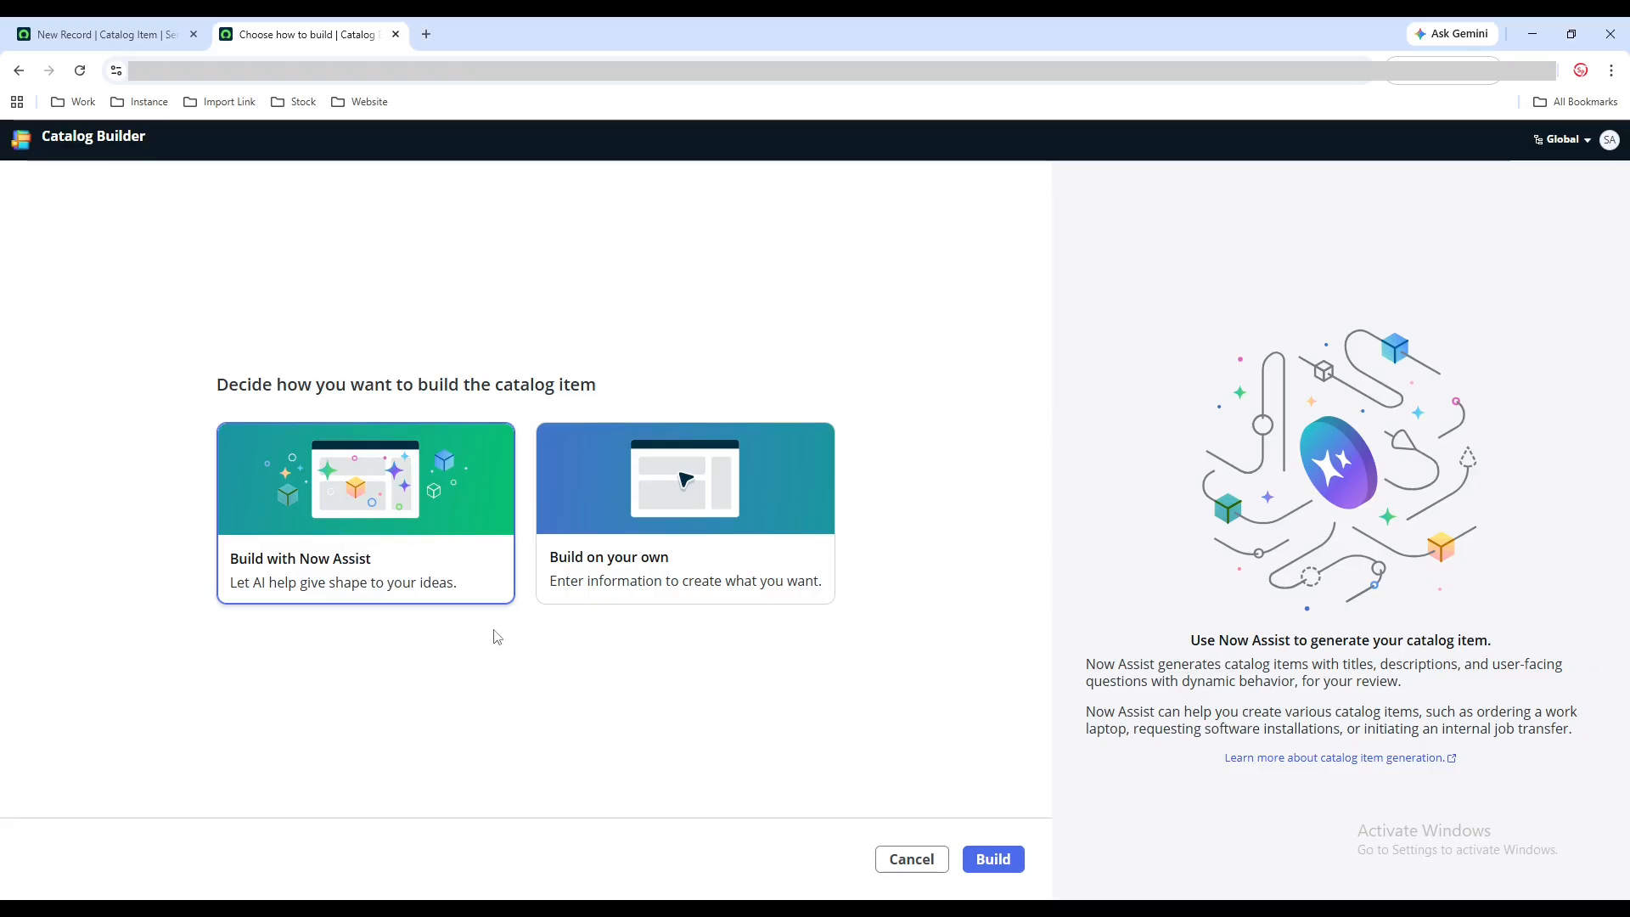
click(993, 859)
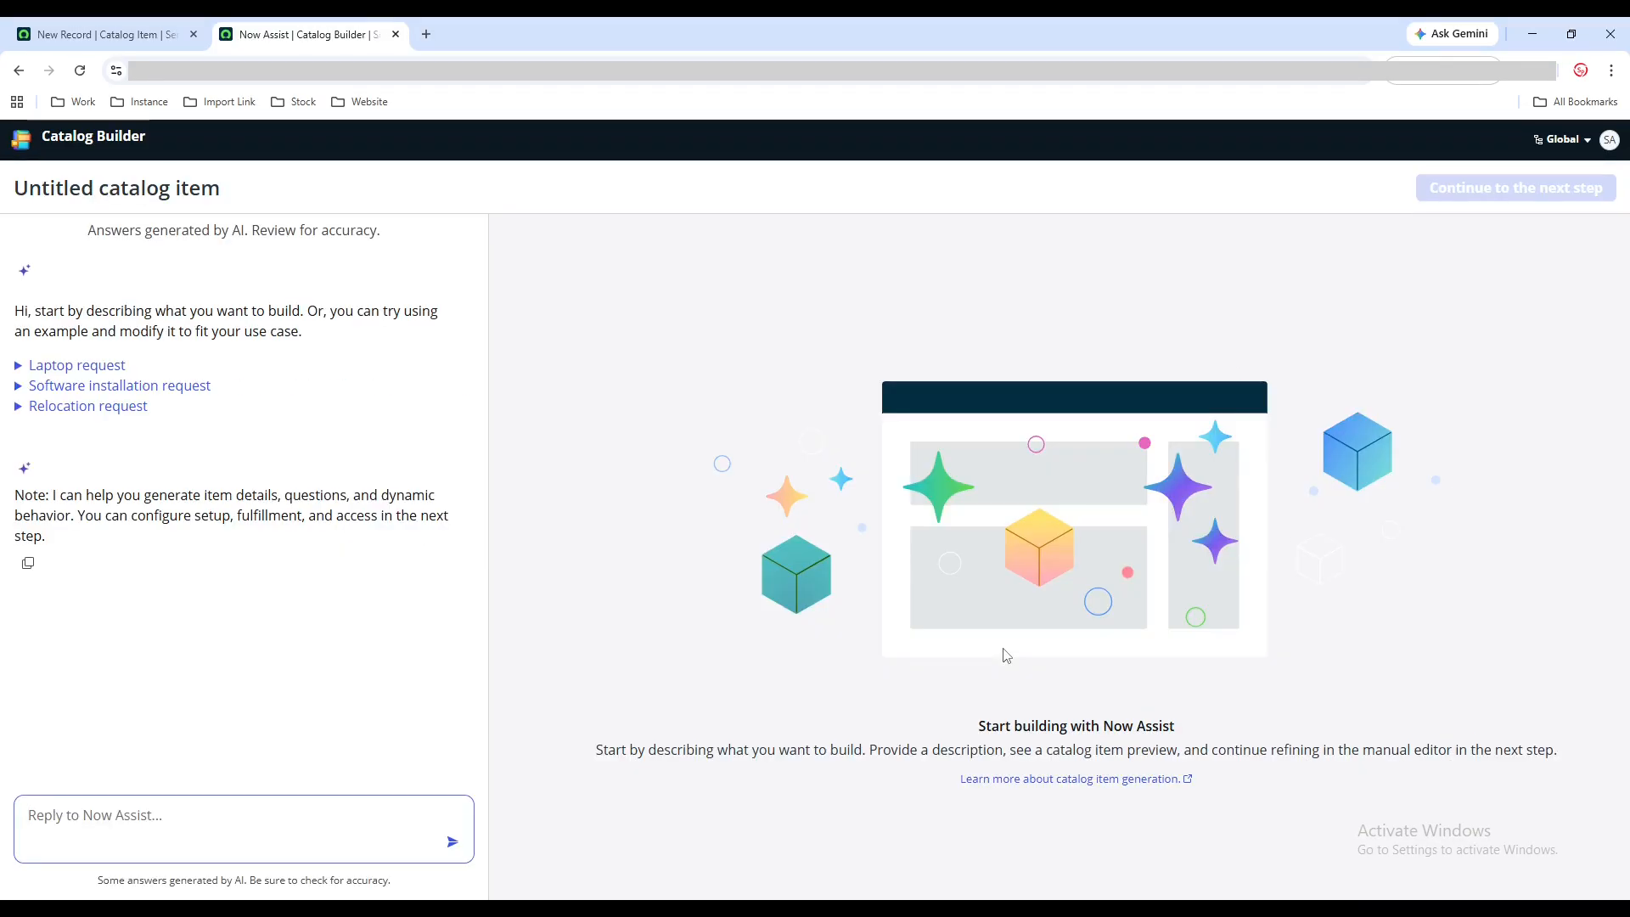
Step: Prompt Now Assist with "I want a catalog item called servicenow user access managment system that can give access to the user" and inspect the user field
click(158, 837)
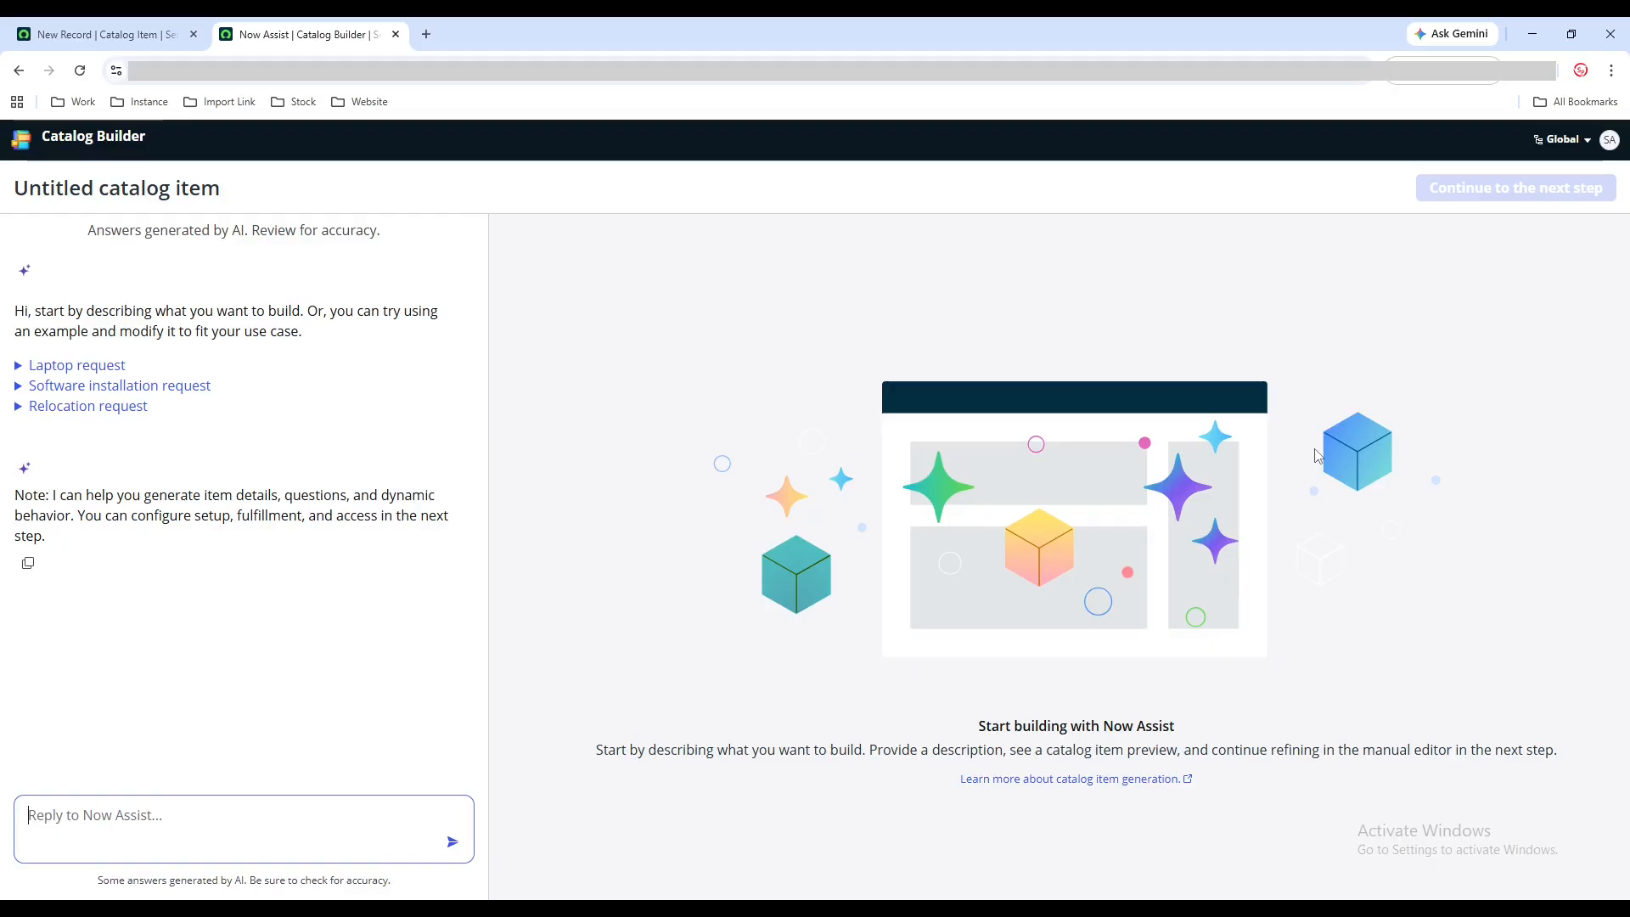
text(I w)
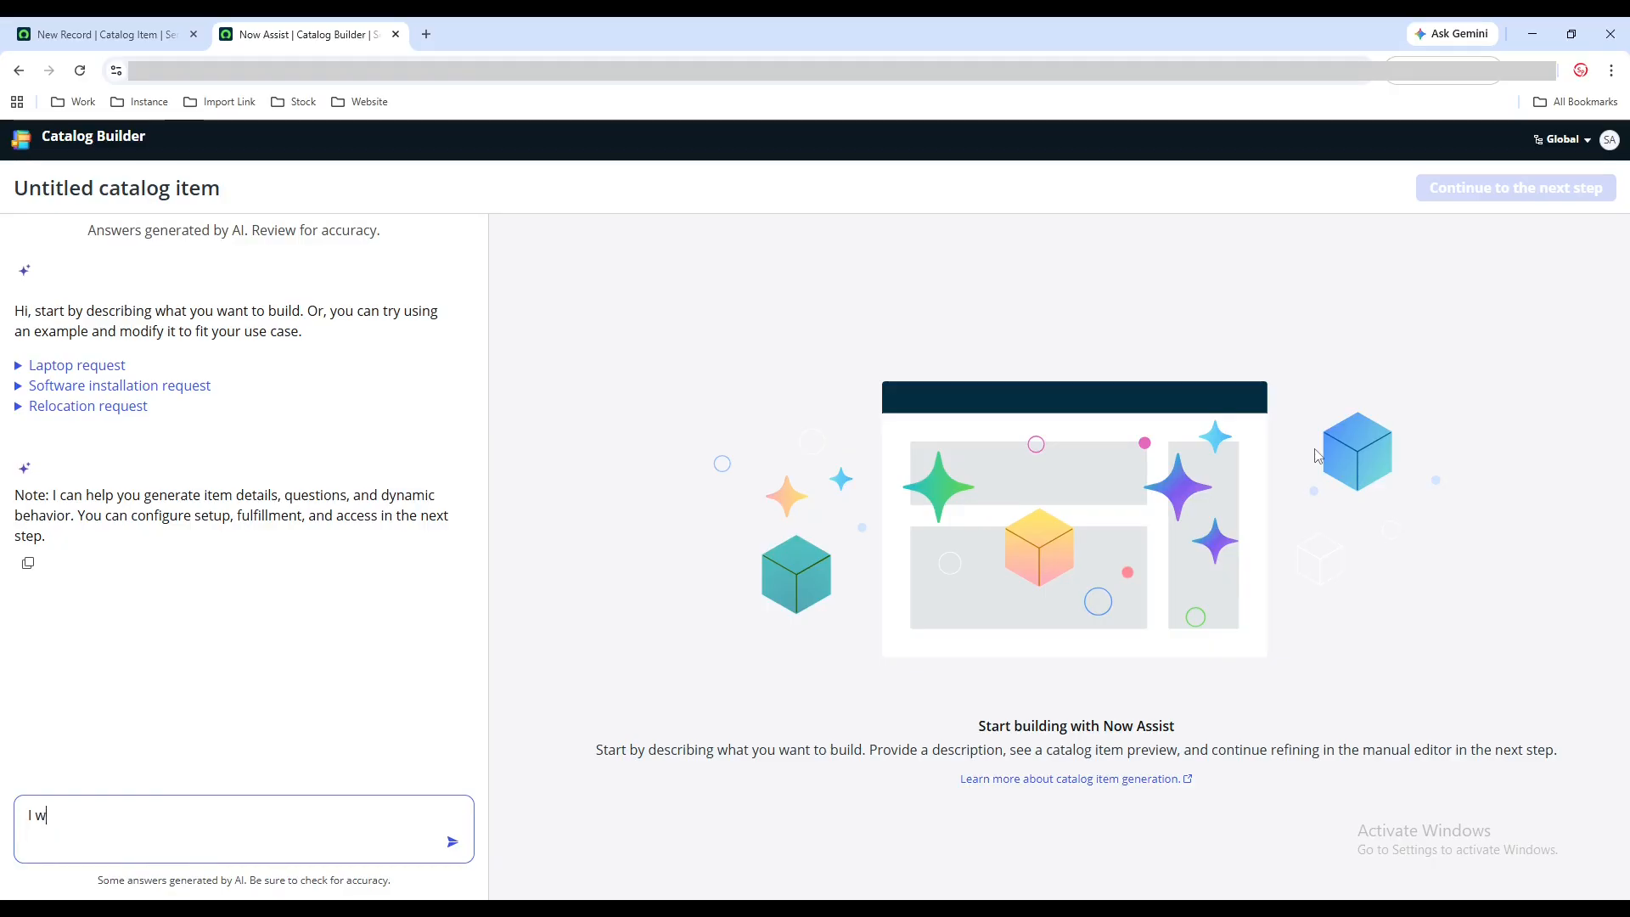
text(ant a catalog item called )
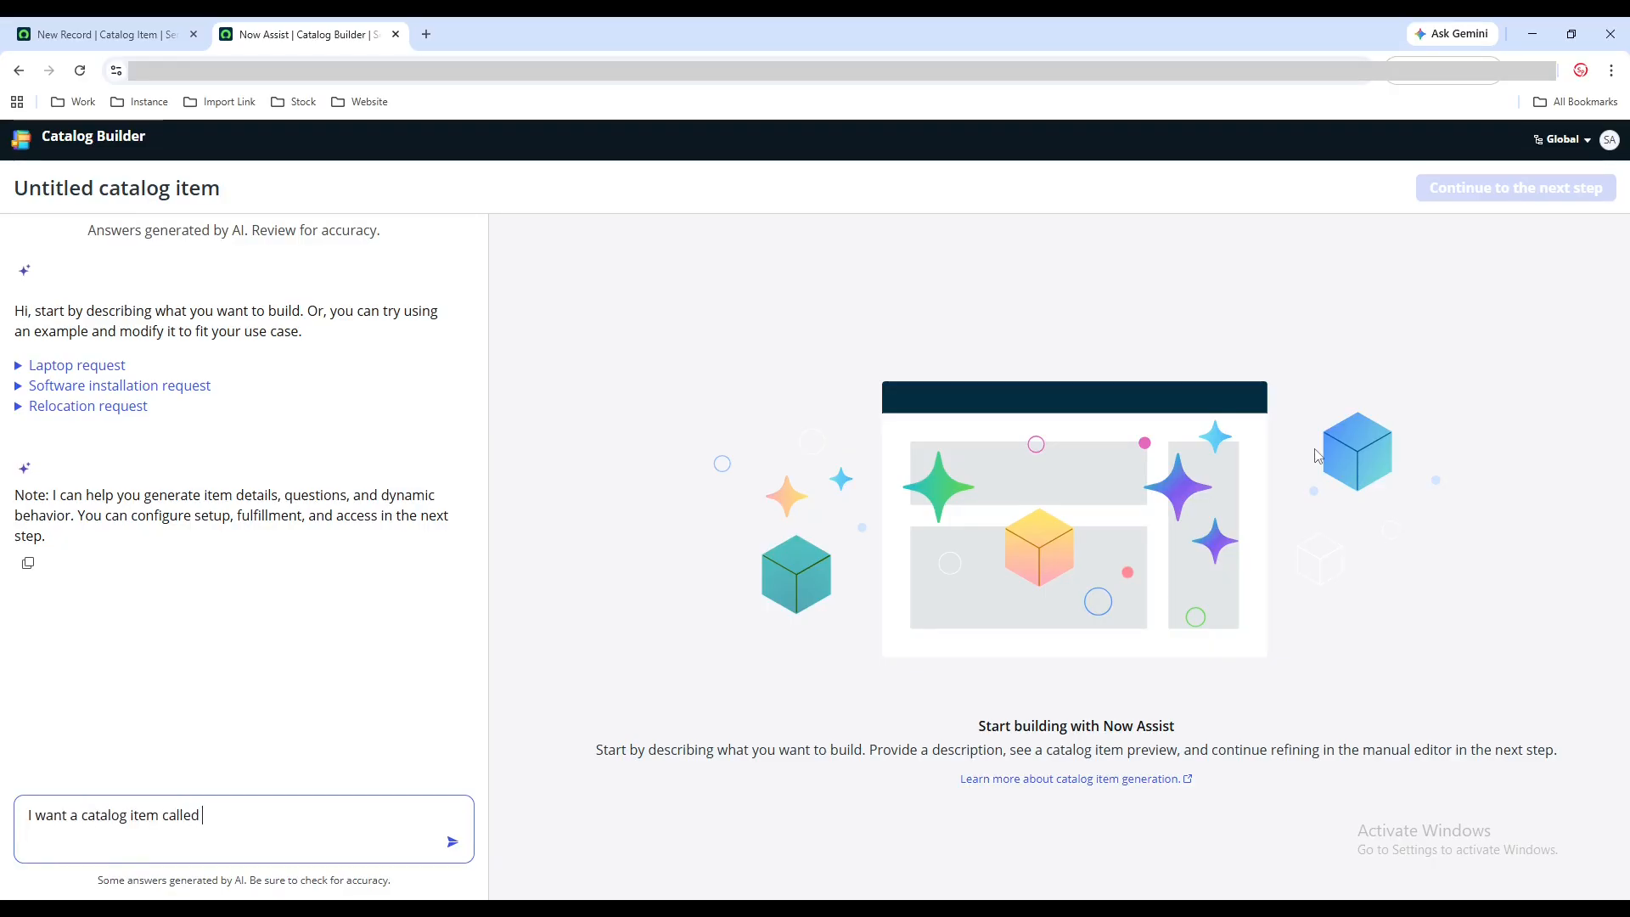
text(servicenow user access)
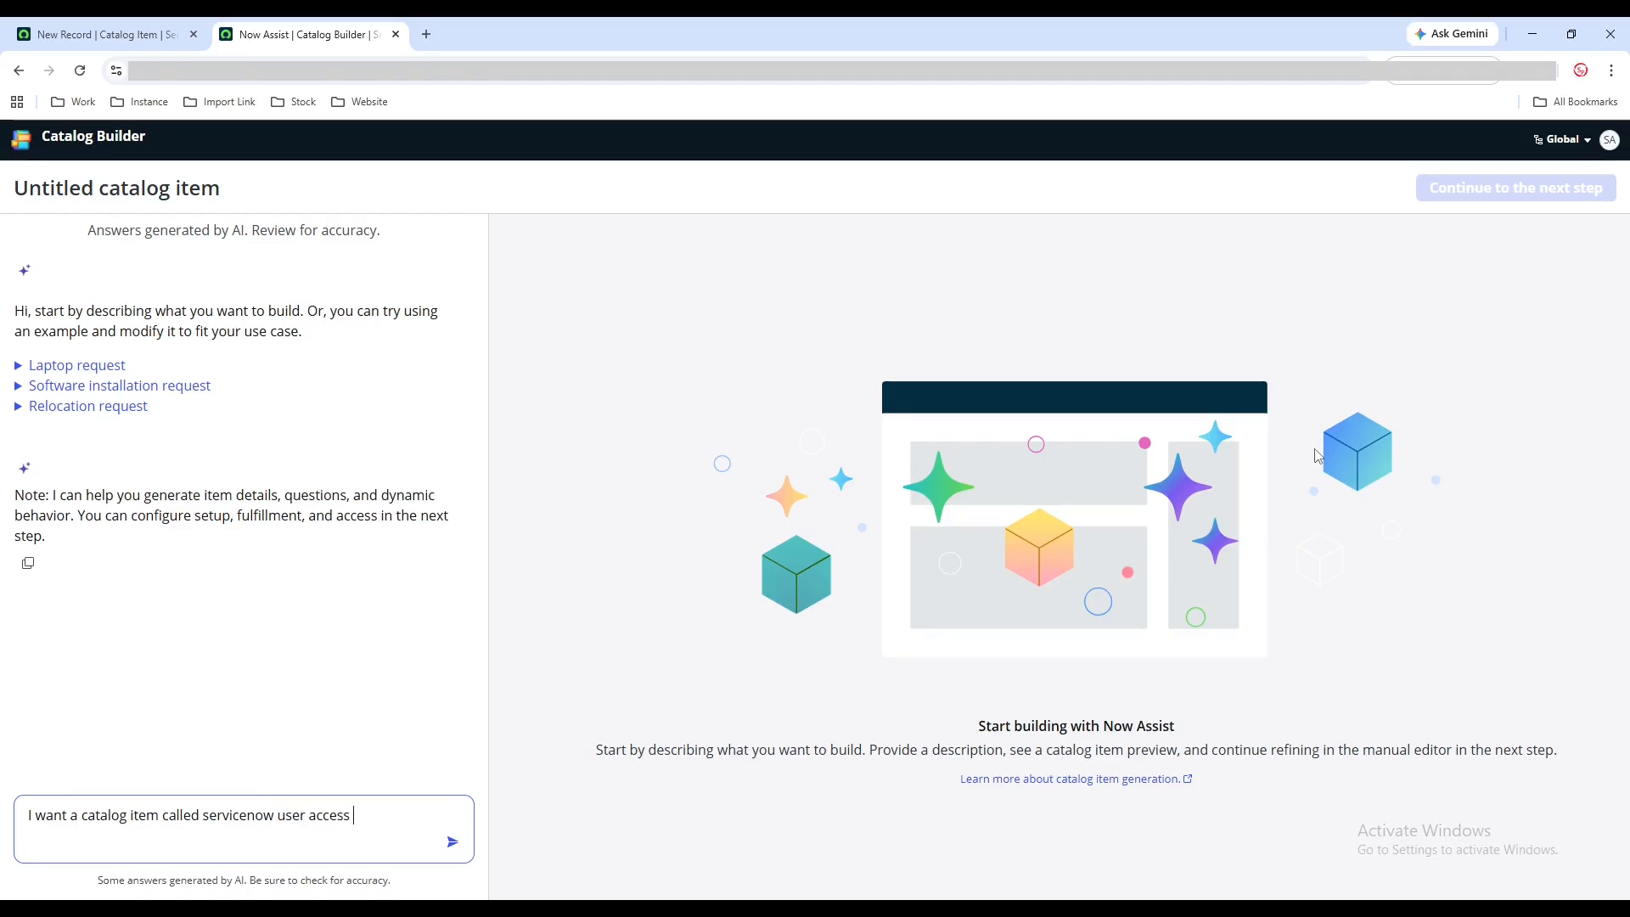
text( managment system that can )
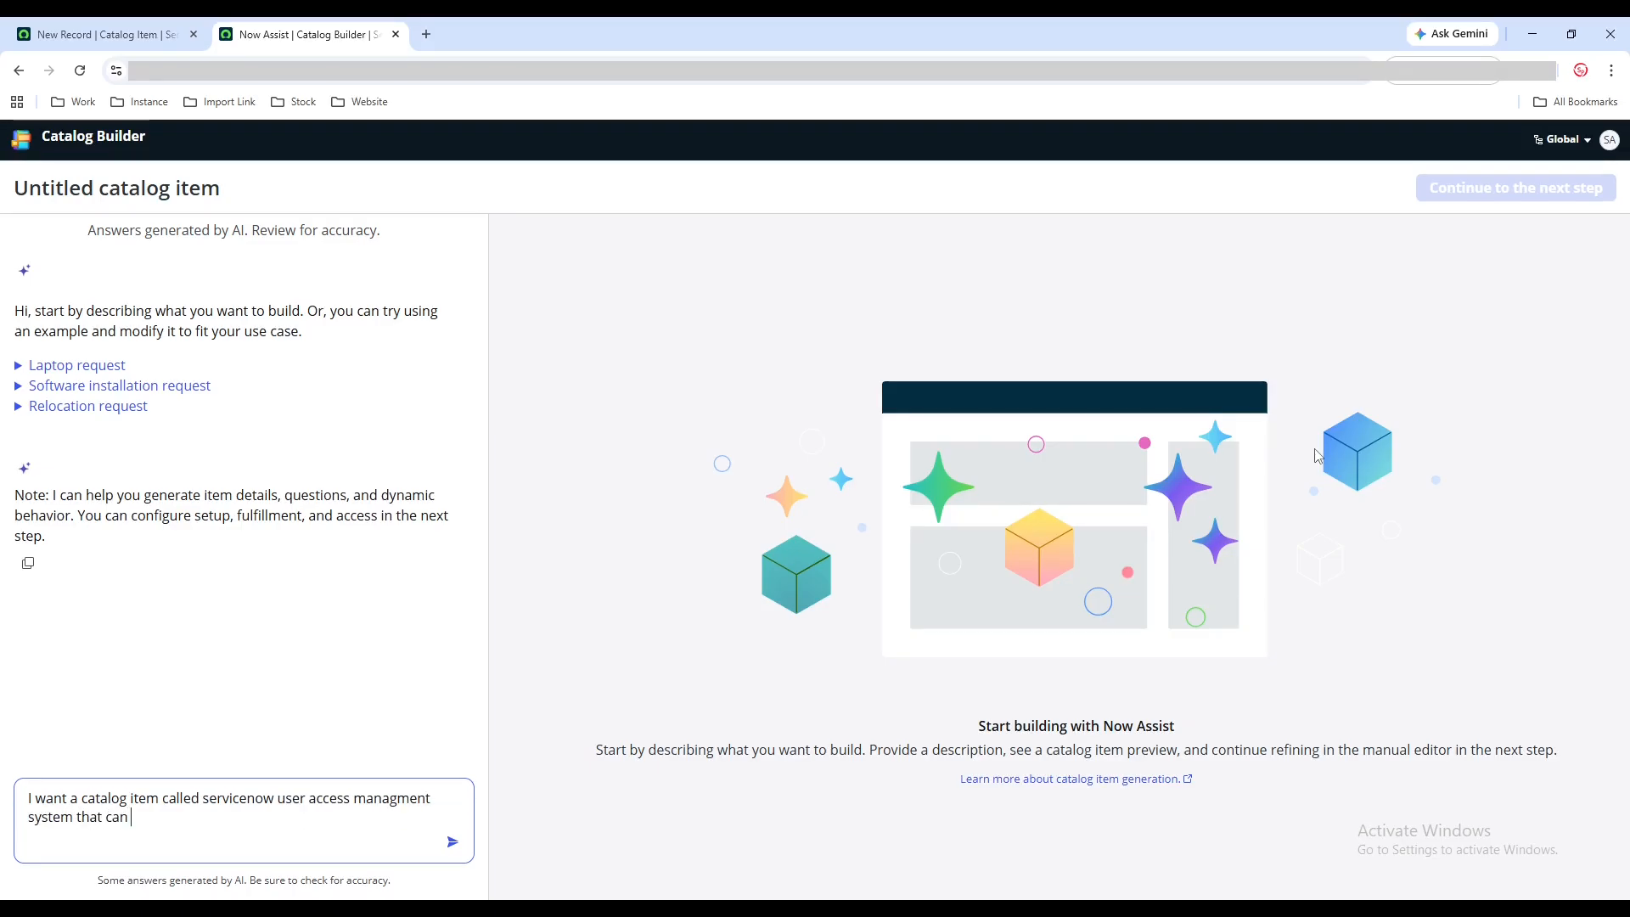
text(give access to the user)
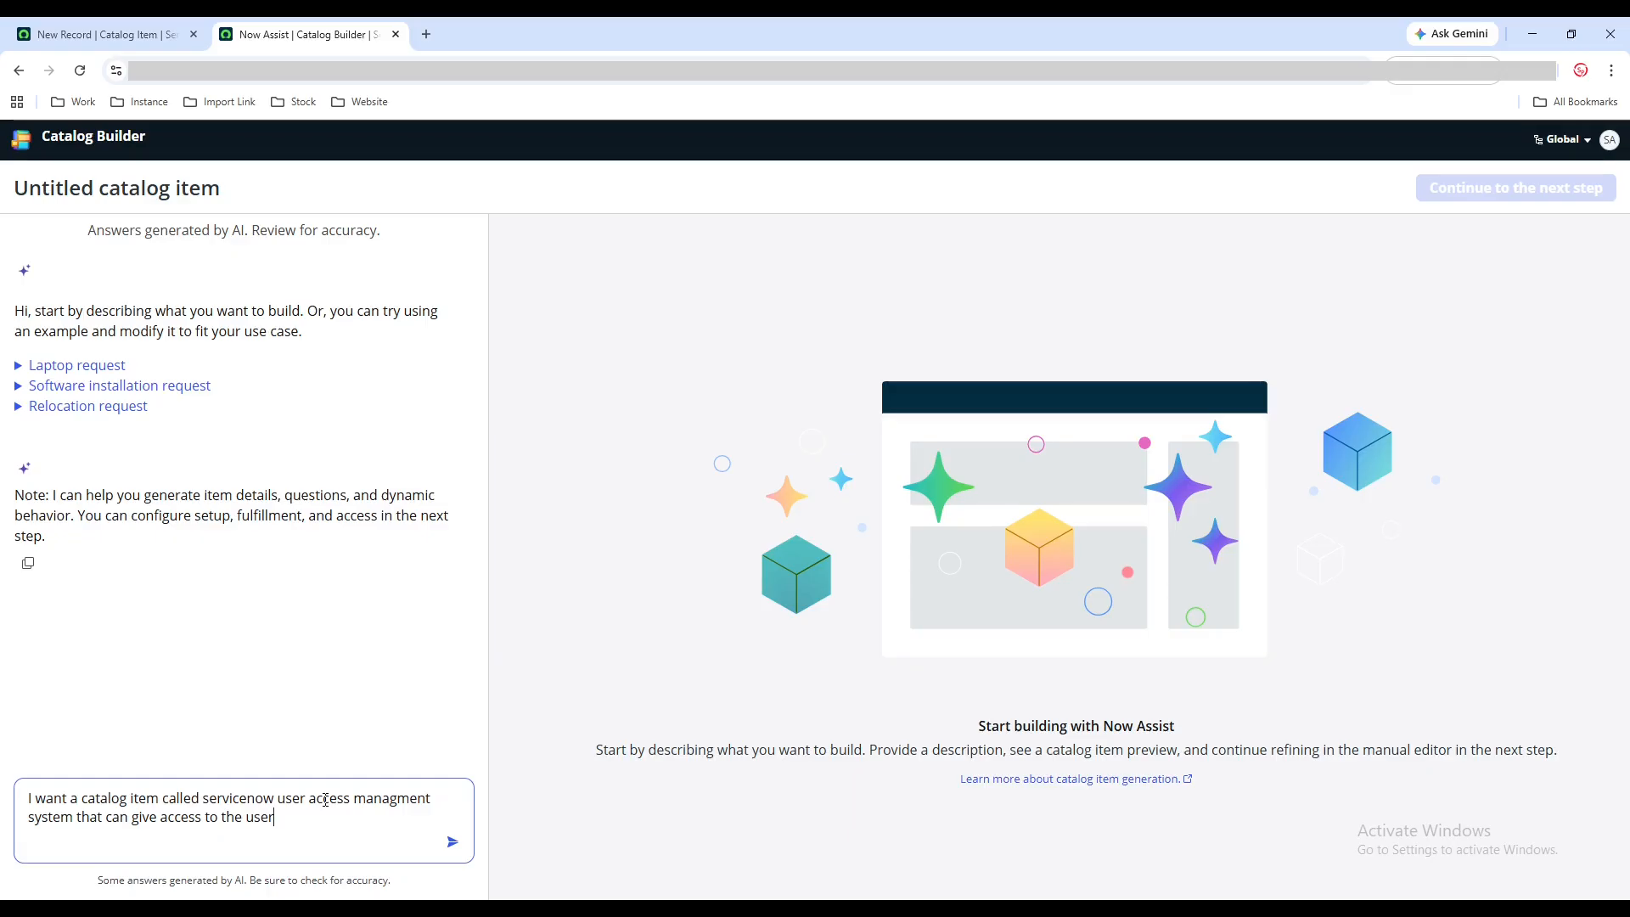
click(452, 841)
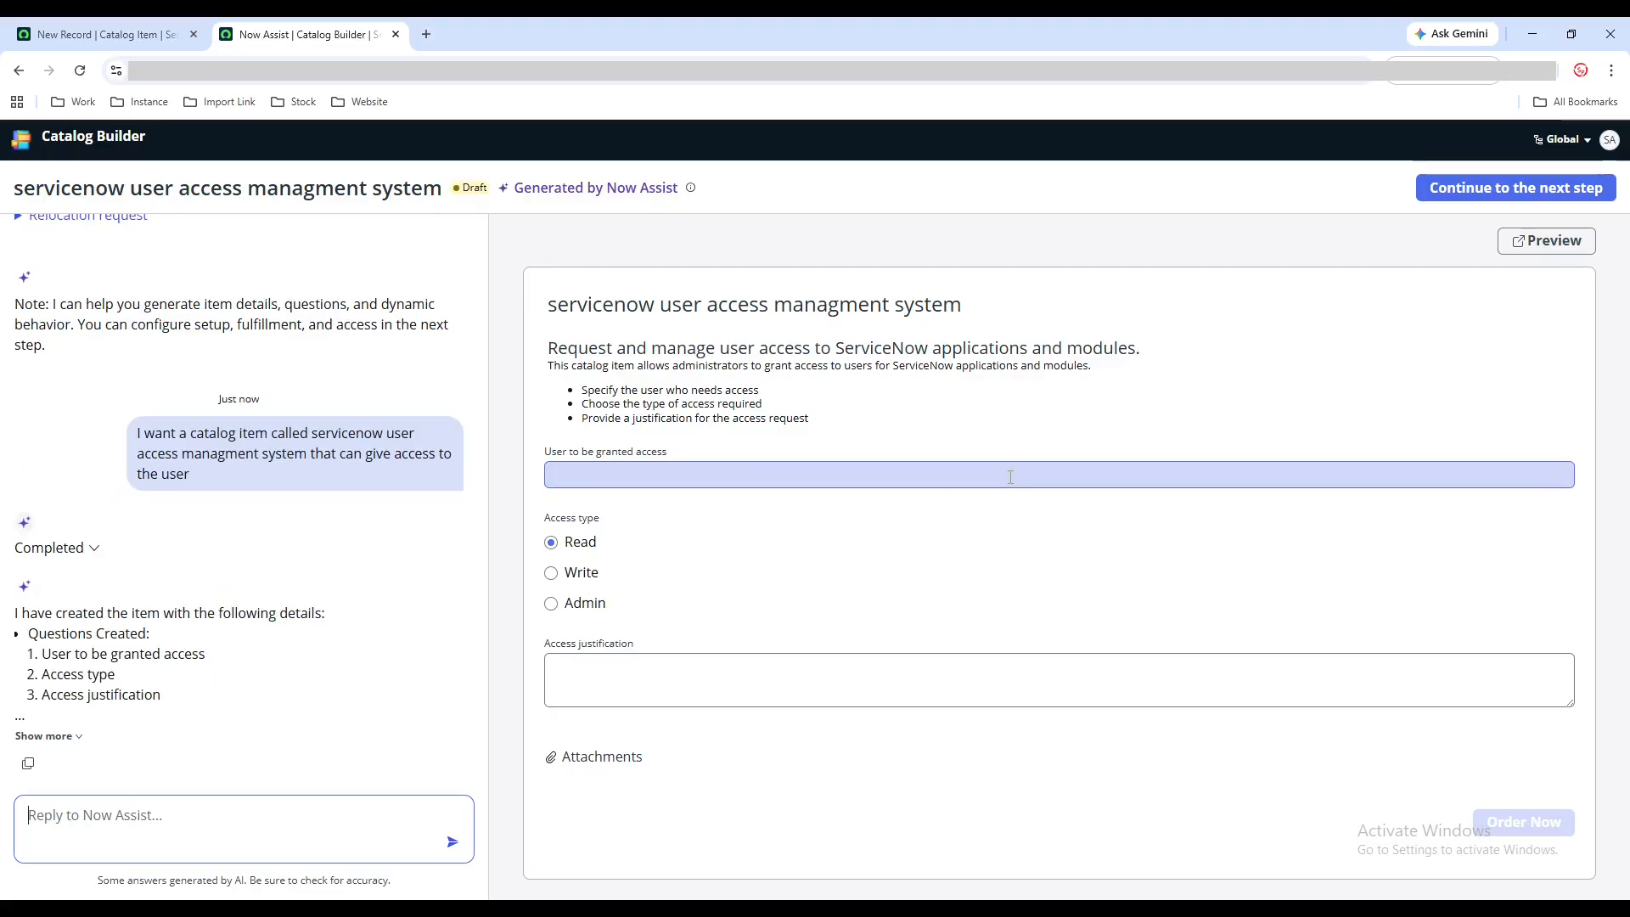
click(707, 477)
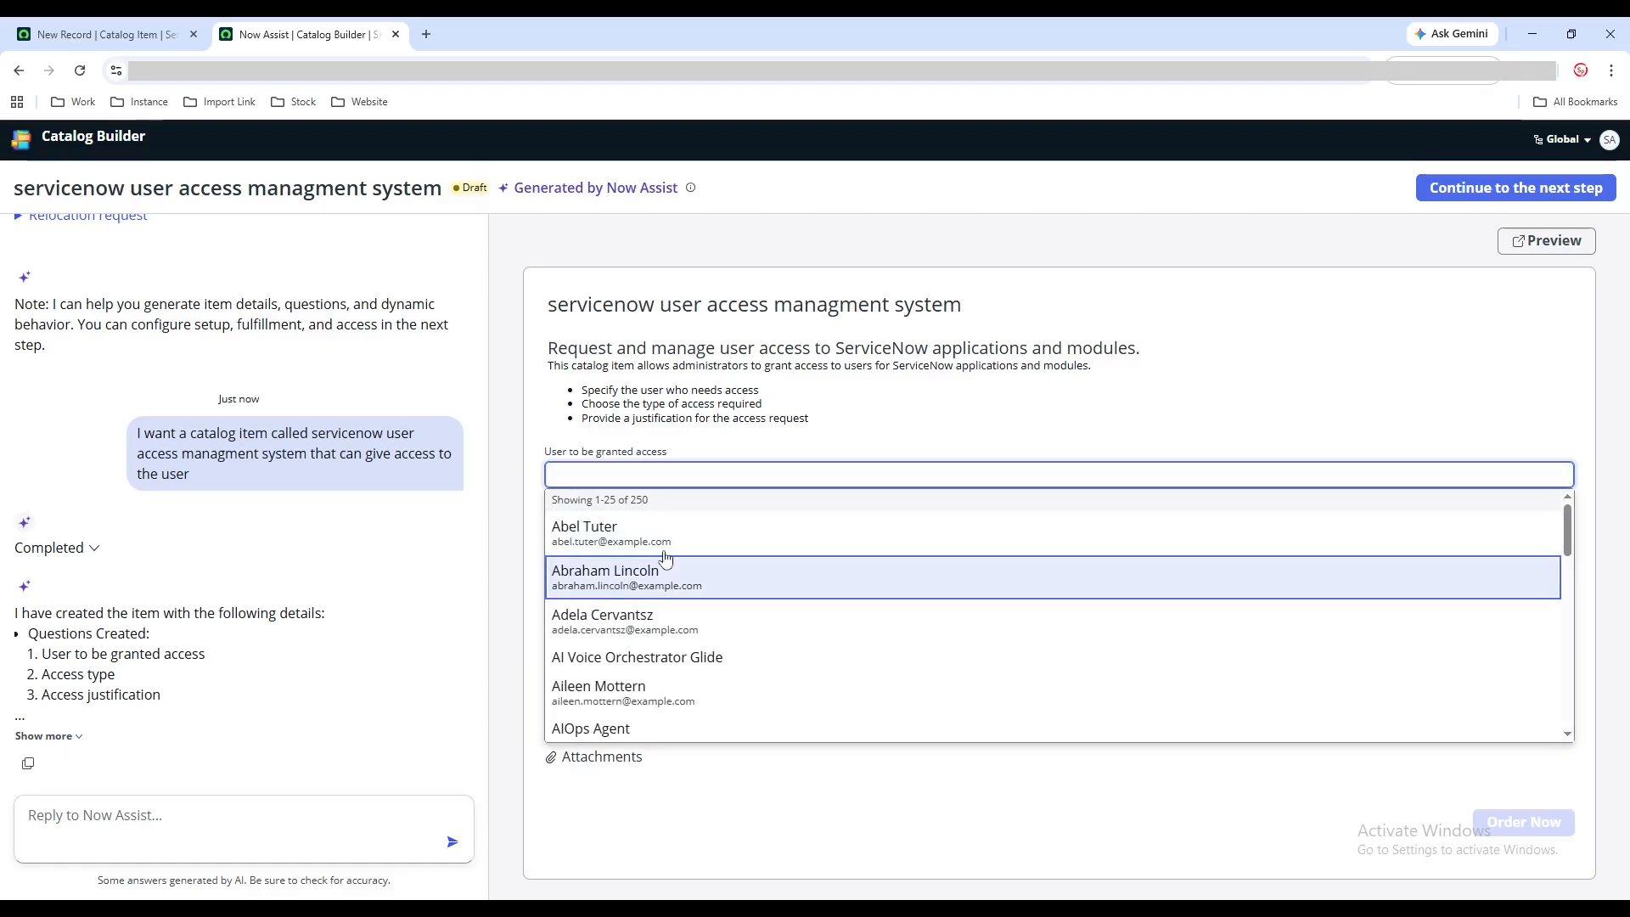
click(807, 421)
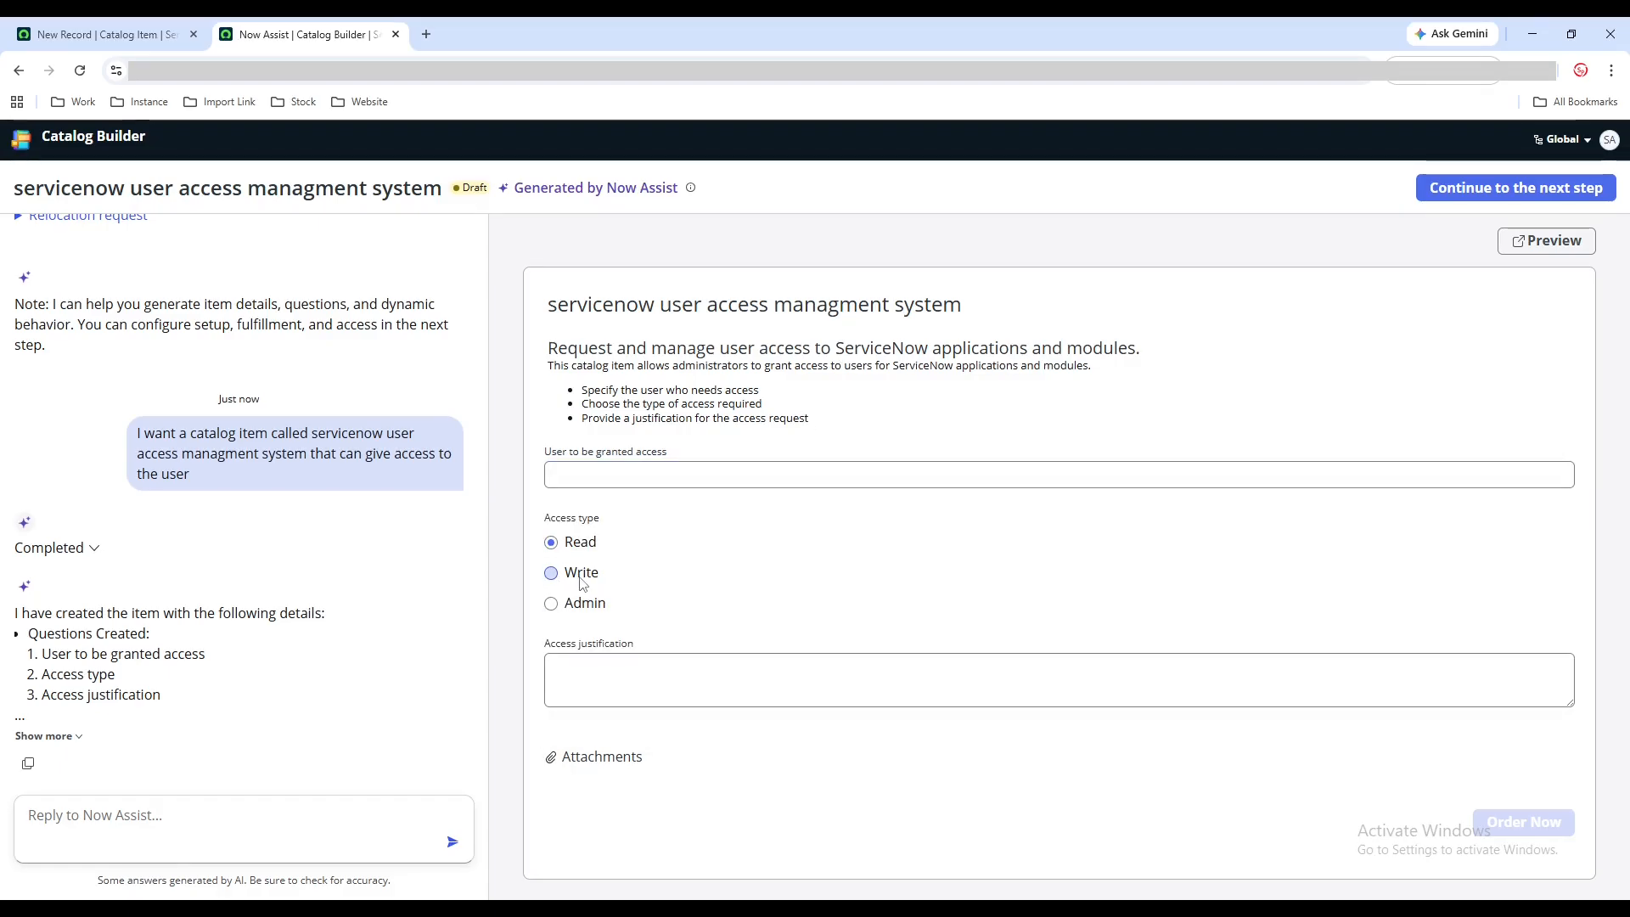
click(636, 675)
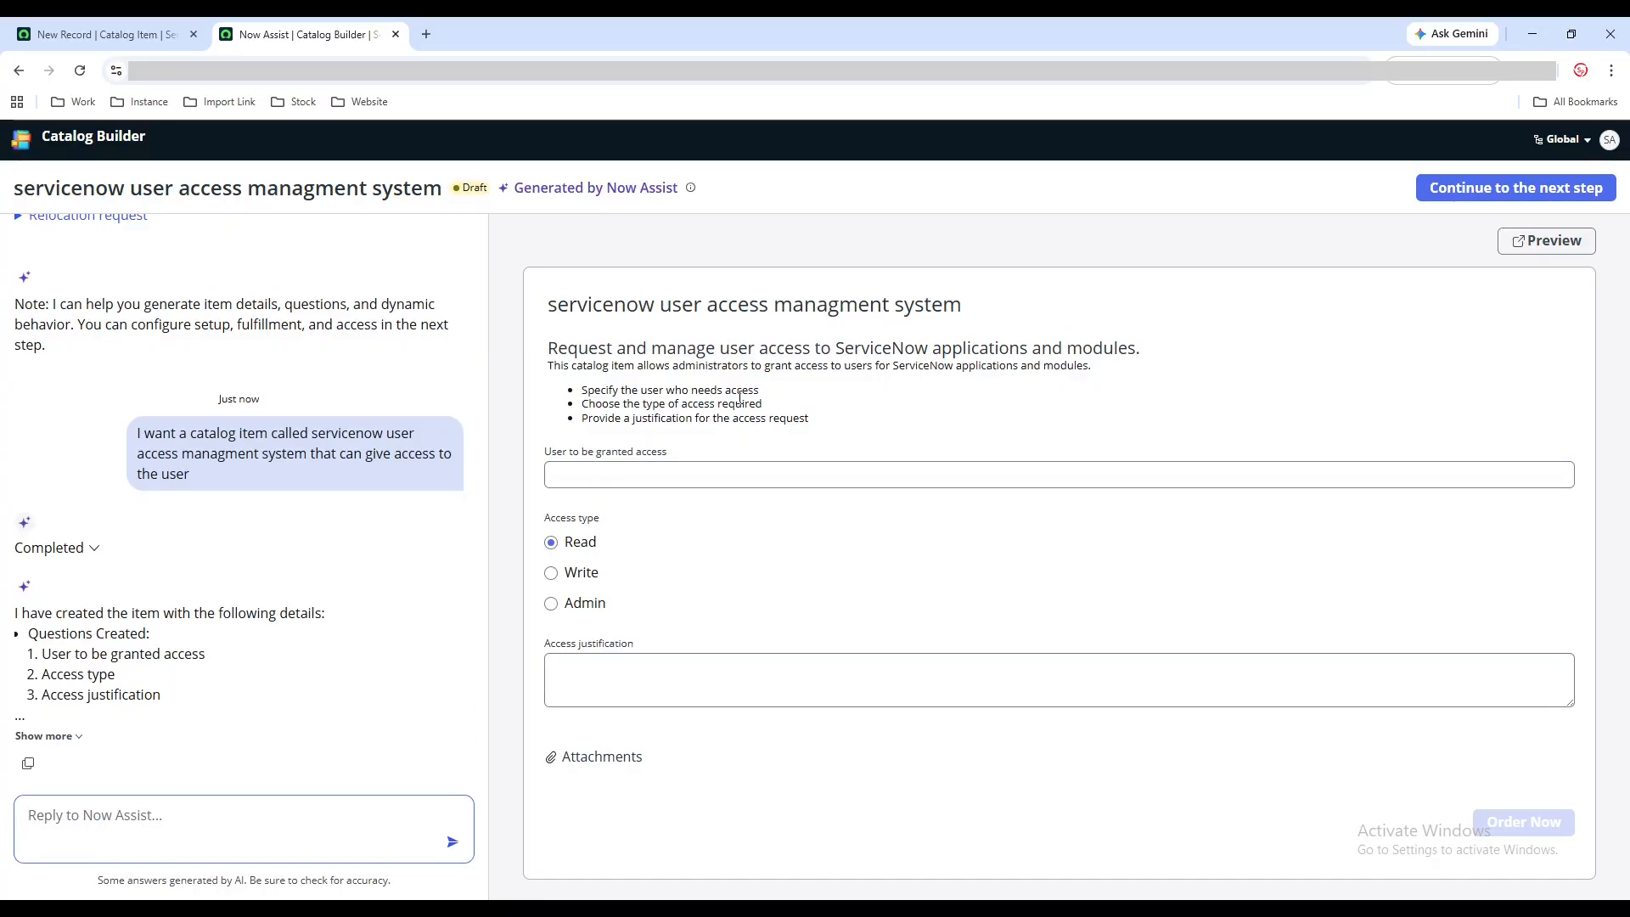
Step: Ask Now Assist to change the user question with the prompt "User to be filled will be requested by"
drag(669, 453, 544, 453)
key(ctrl+c)
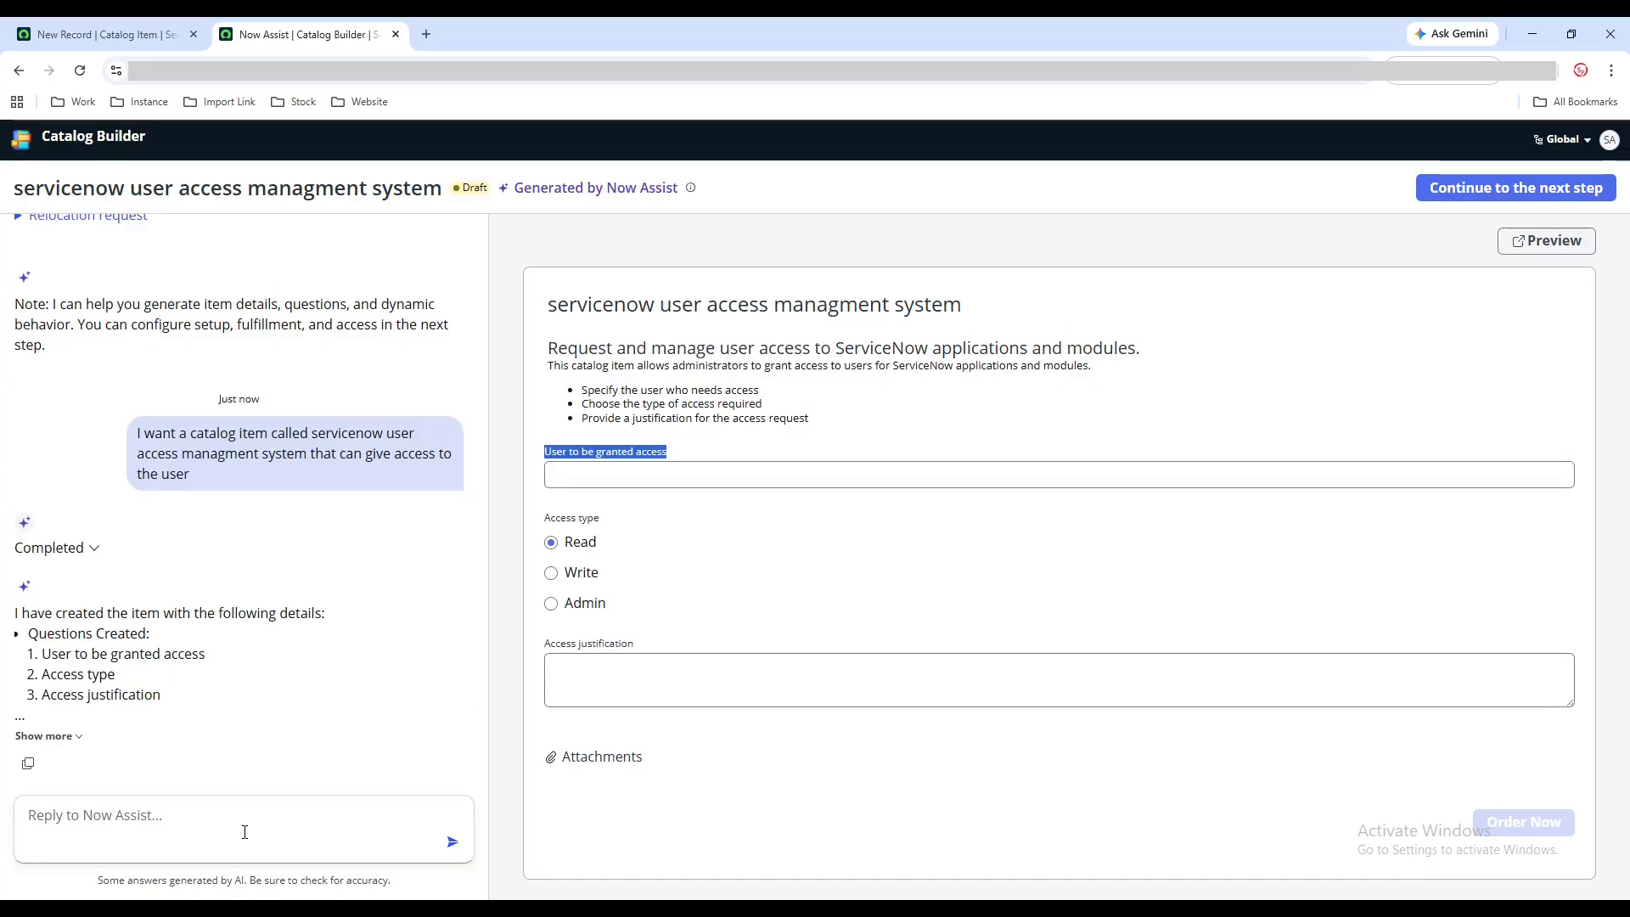
click(228, 810)
text(User to)
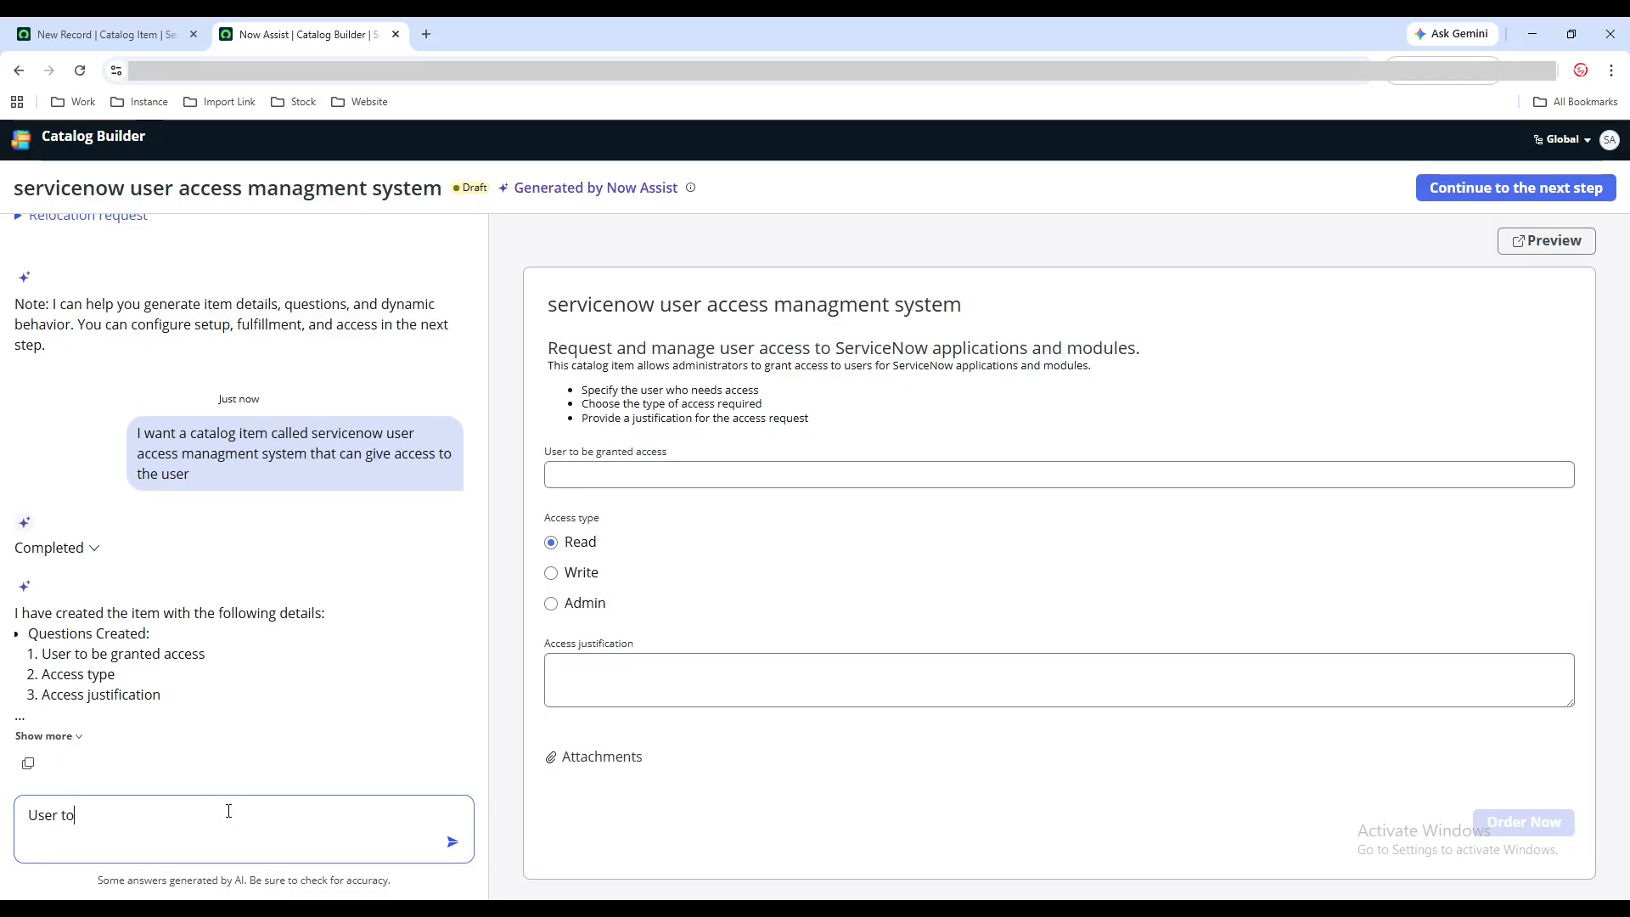
text( be filled will be reque)
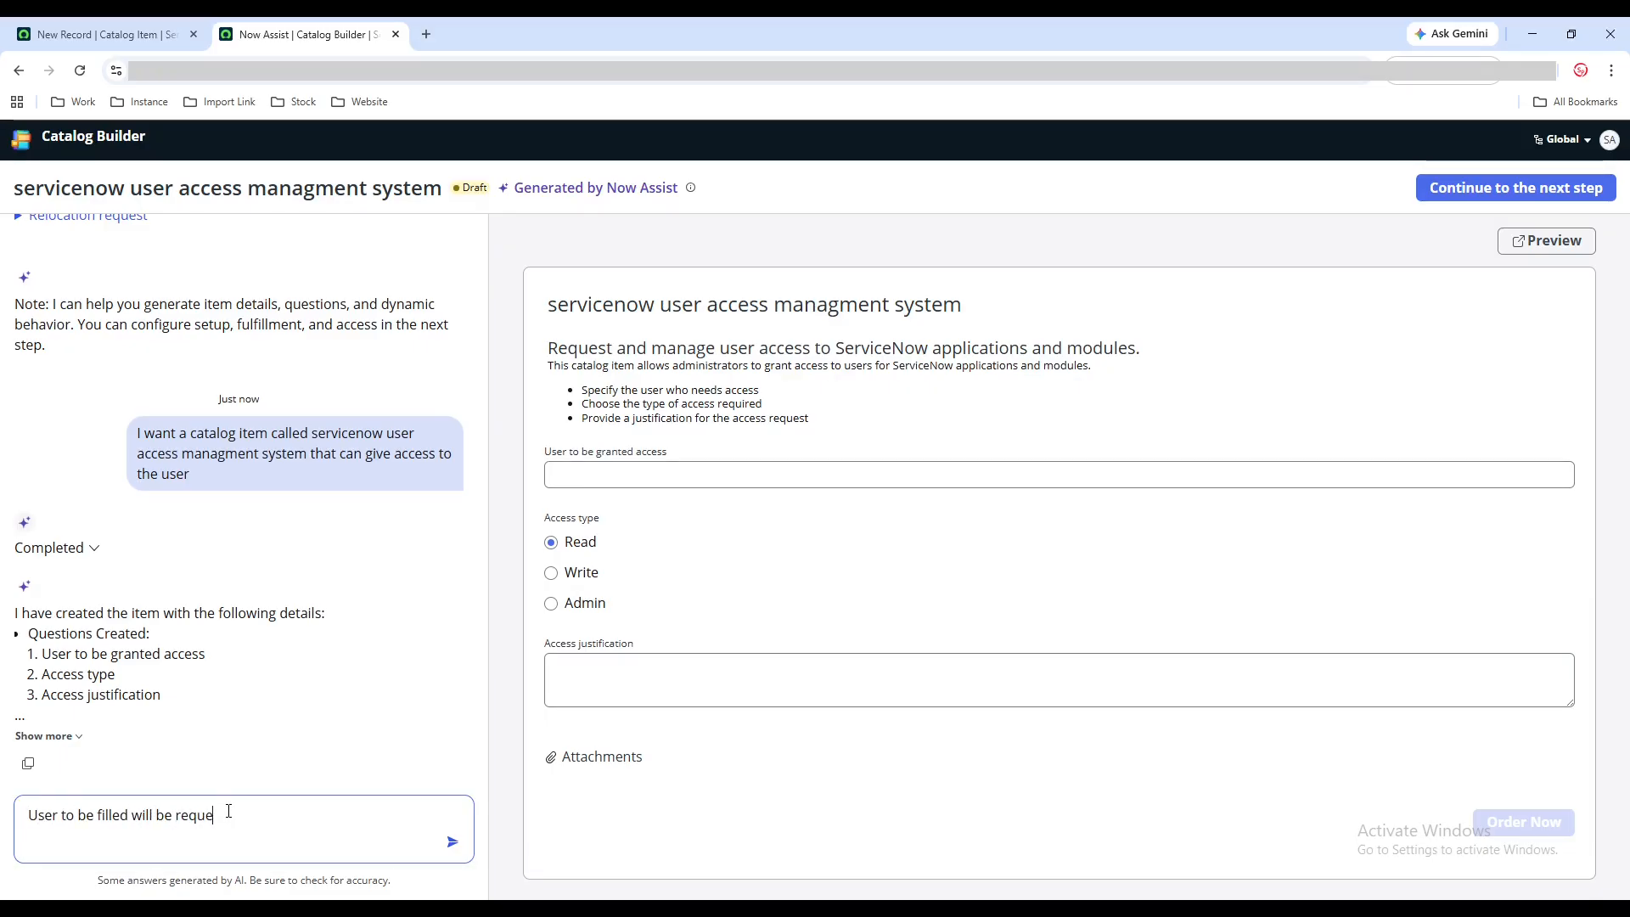
text(sted by)
key(Return)
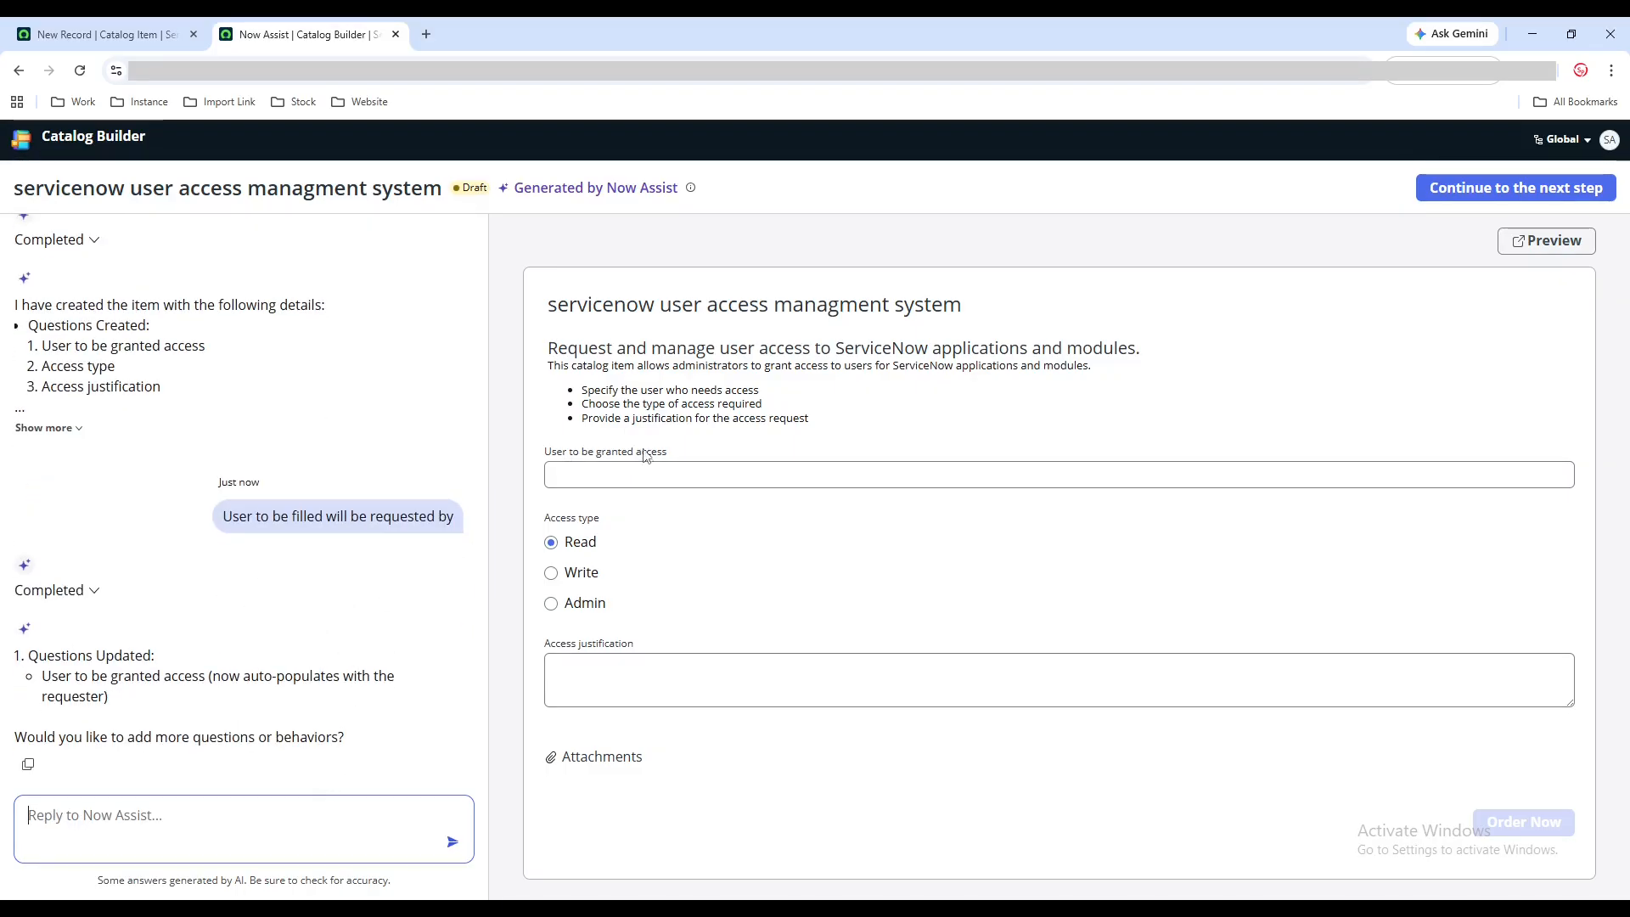
Step: Tell Now Assist "User to be granted access variable should be renamed as requested by"
drag(691, 450, 559, 465)
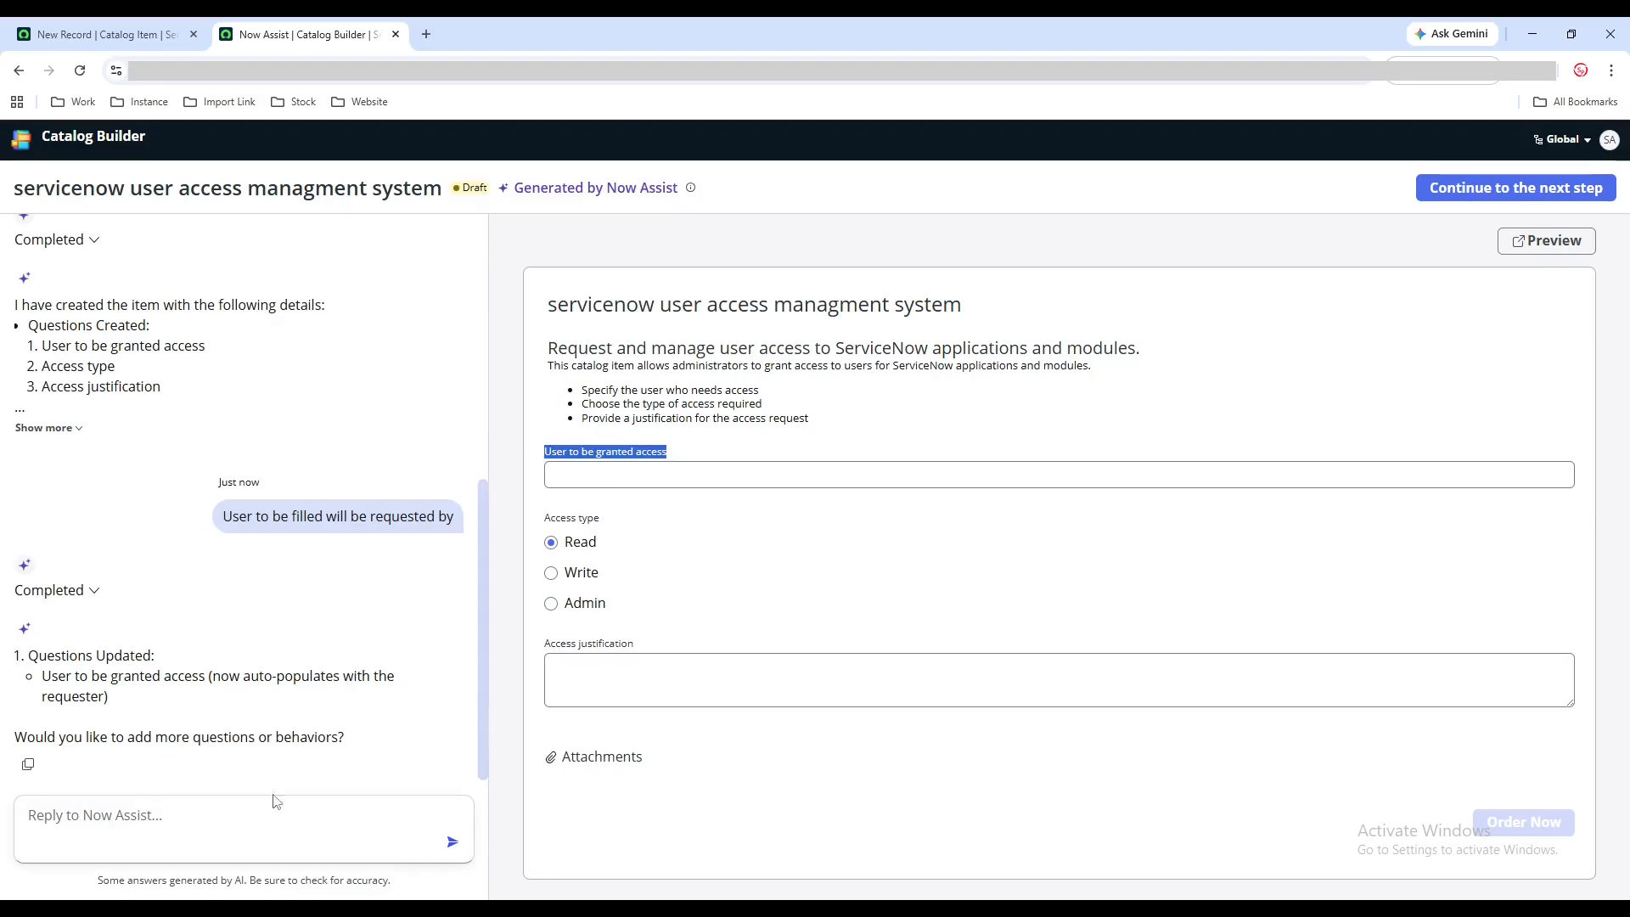
click(240, 811)
key(ctrl+v)
text(variable should )
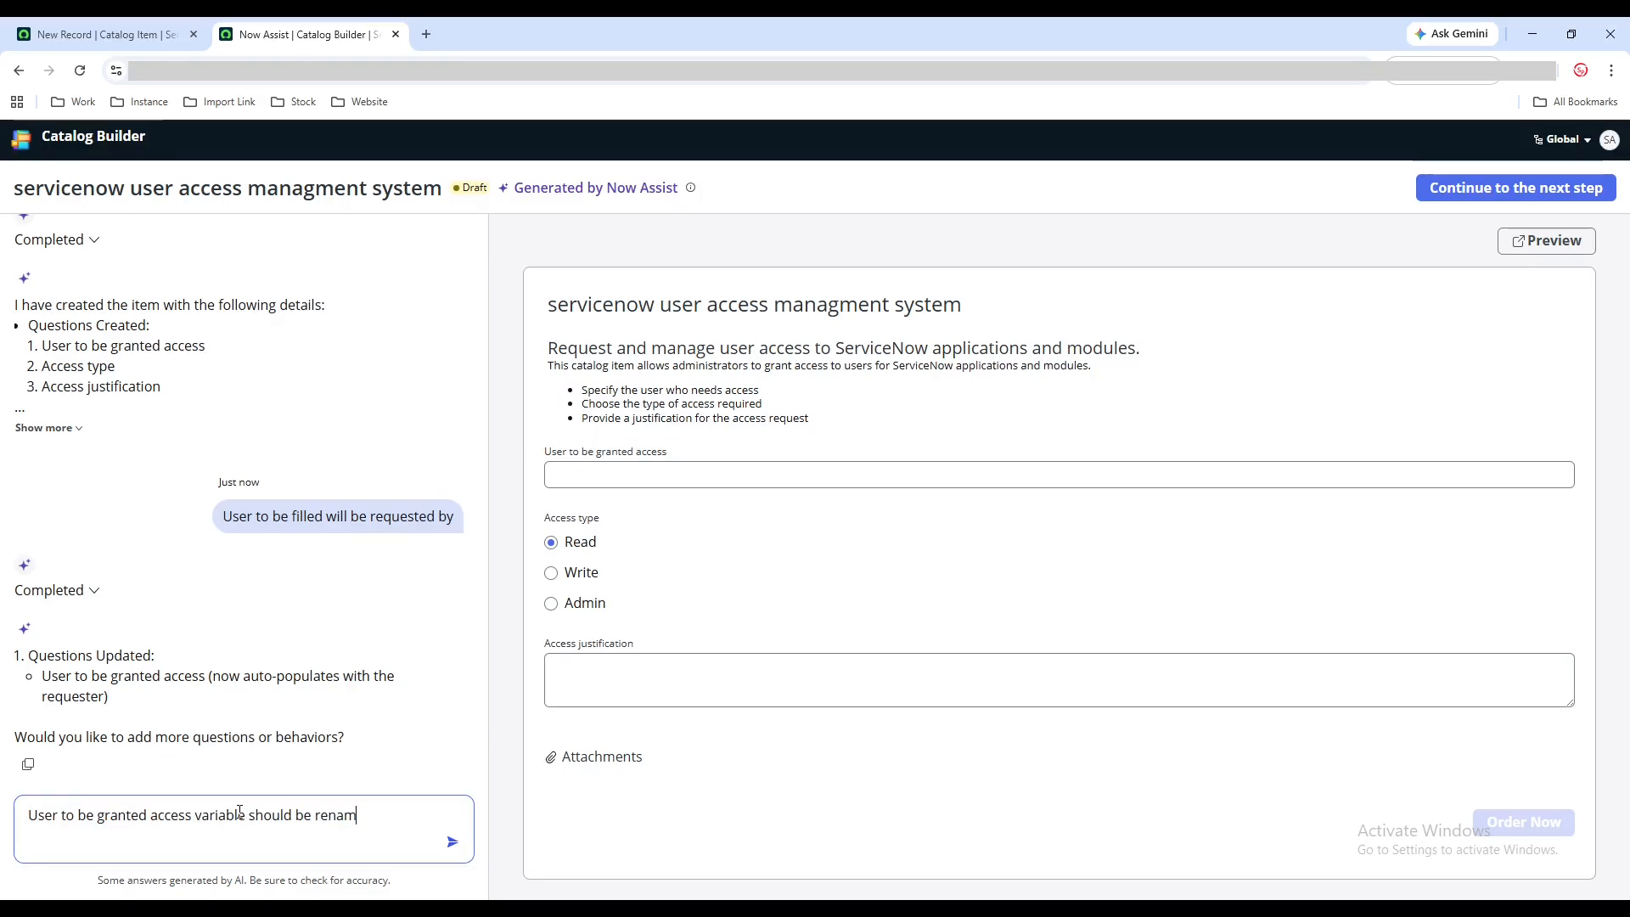
text(be renamed as requested by)
key(Return)
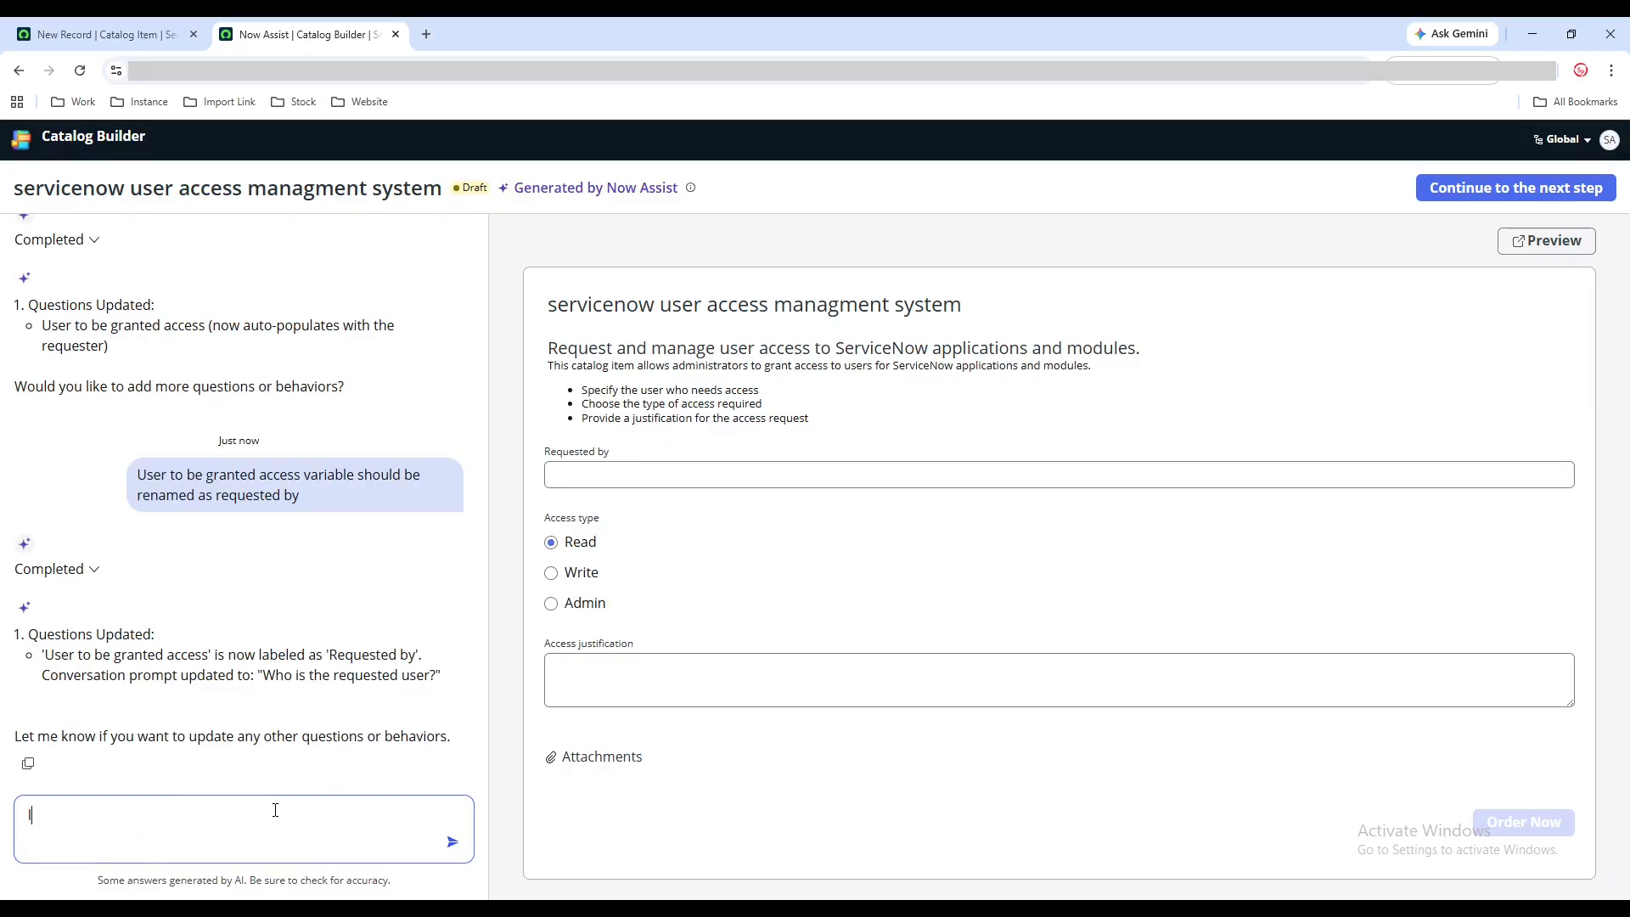
Step: Have Now Assist relabel the user question with the prompt "lets rename requested for" and check the field in the form preview
text(s req)
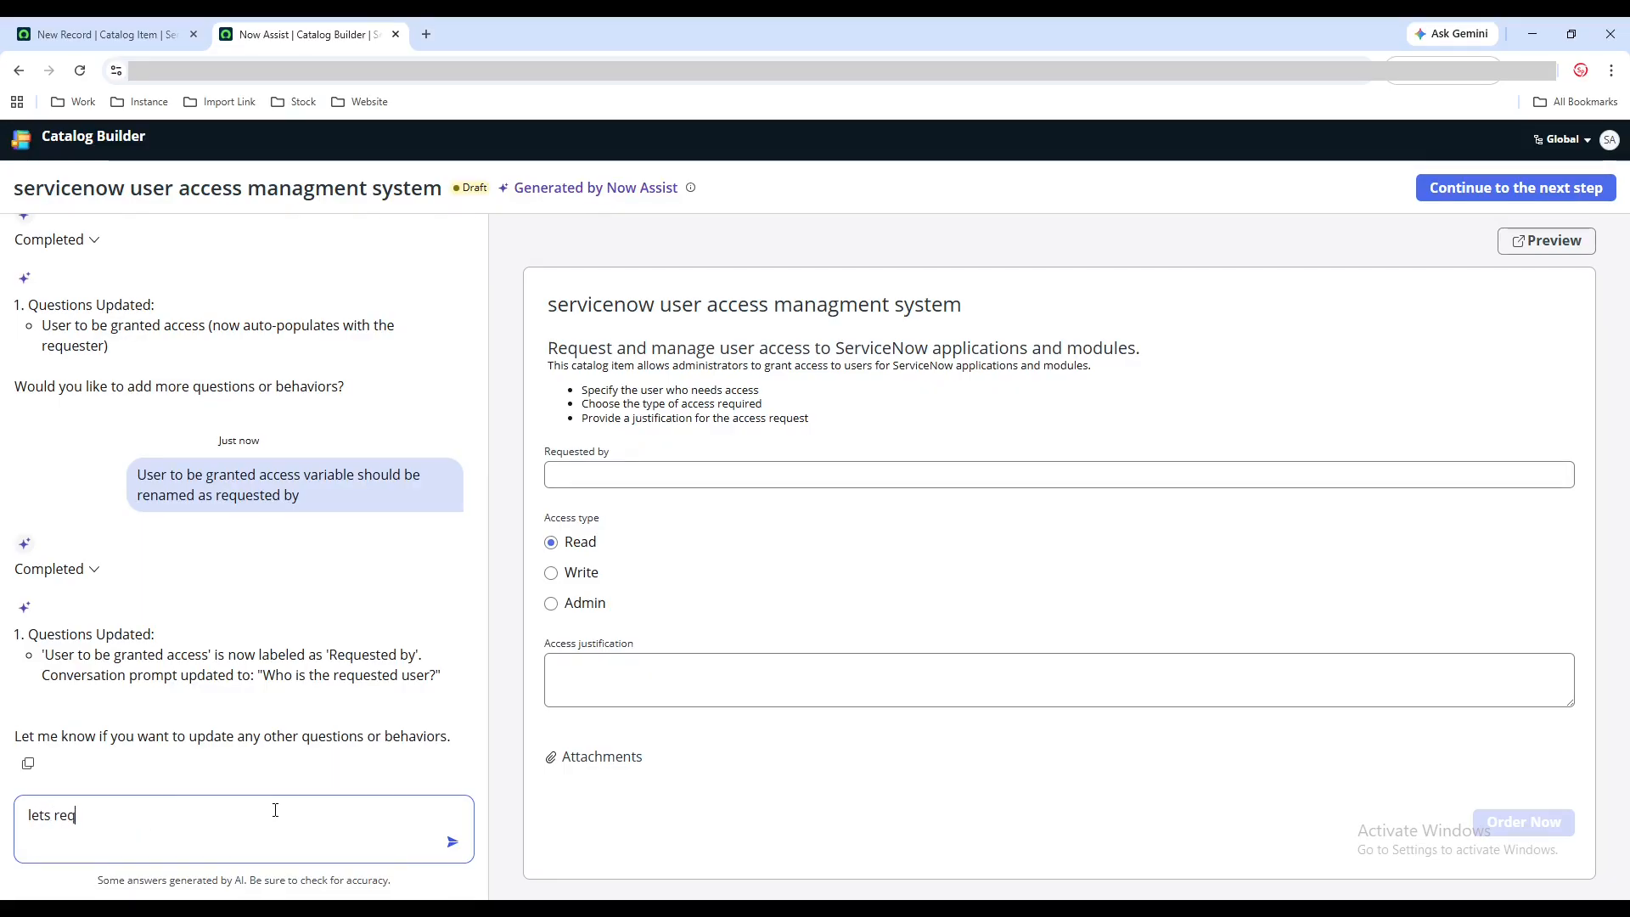
key(BackSpace)
key(BackSpace)
key(BackSpace)
text(rename requested for)
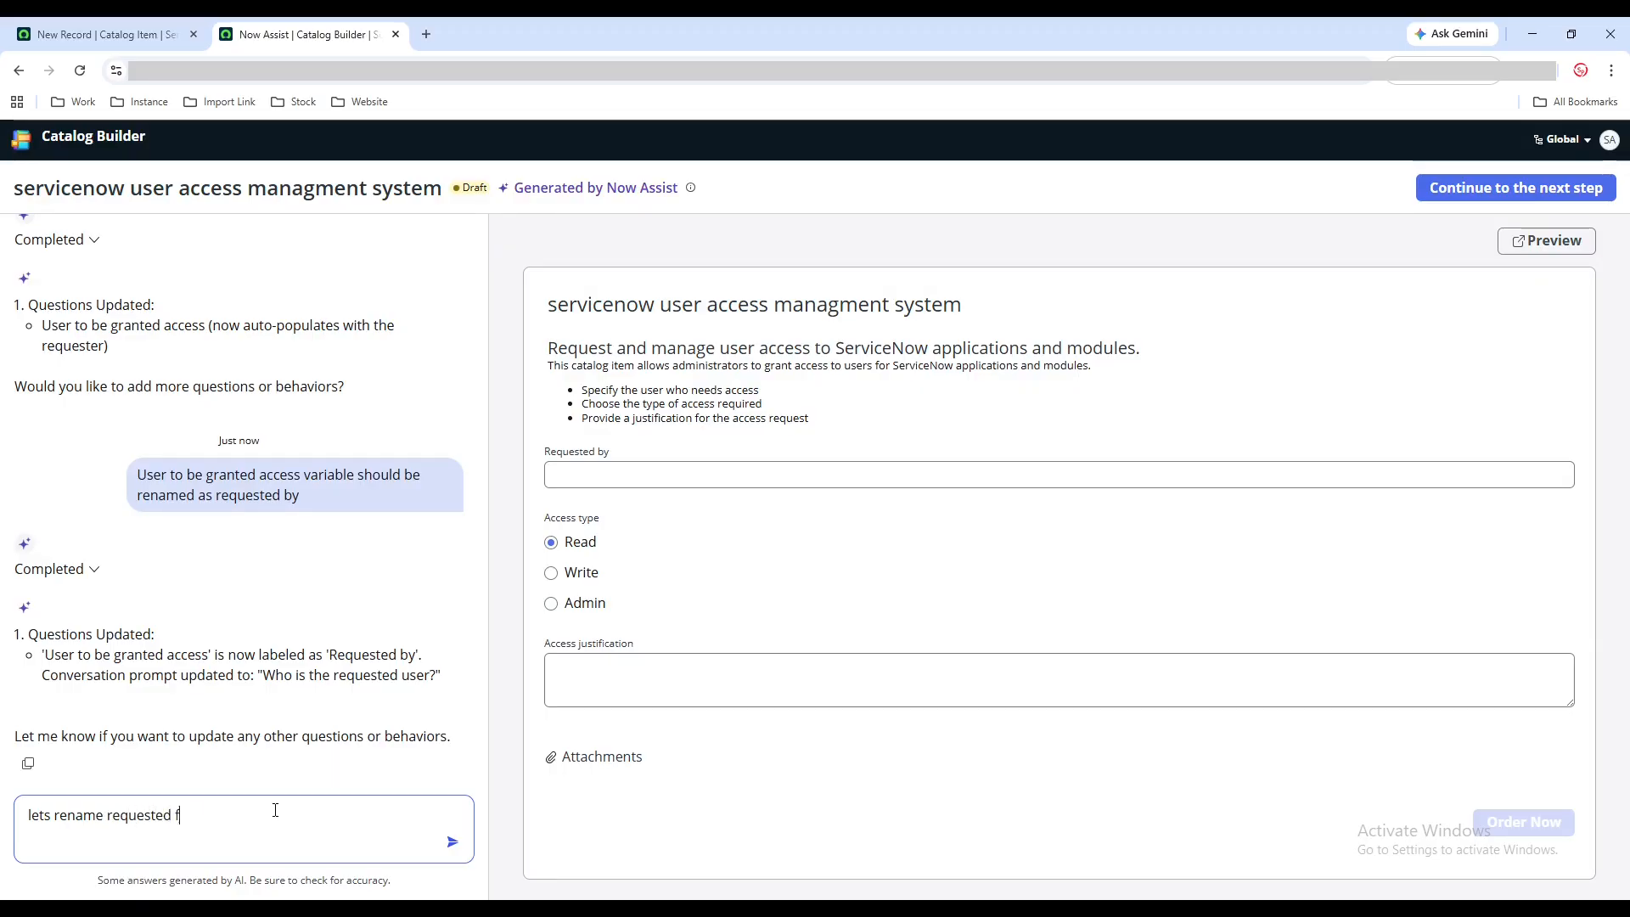
key(Return)
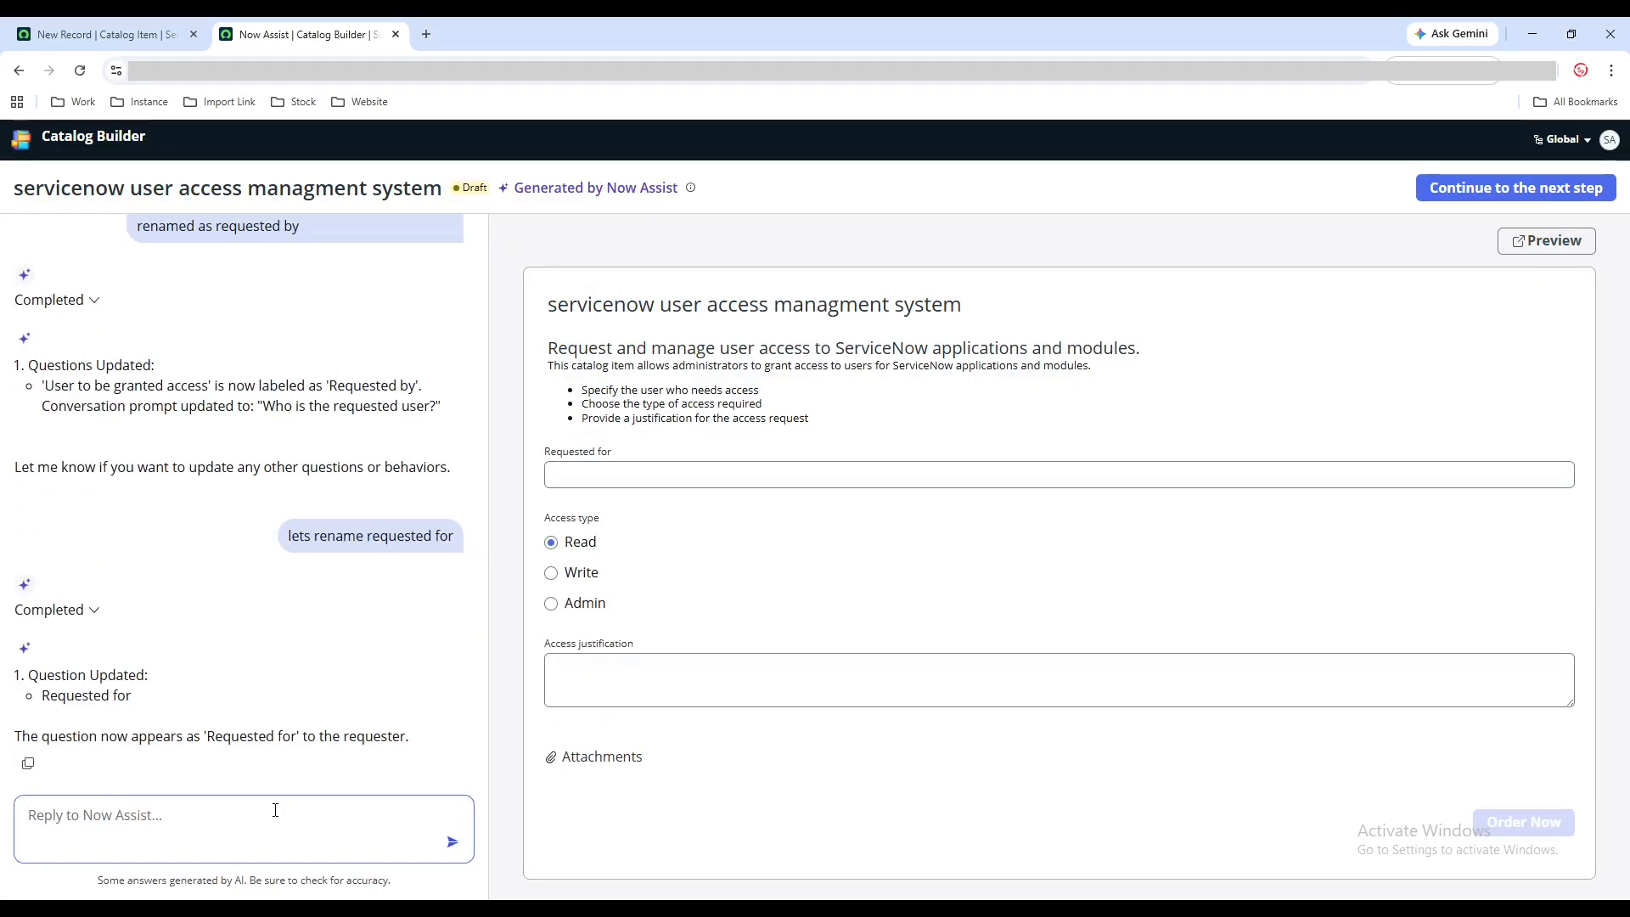
click(644, 473)
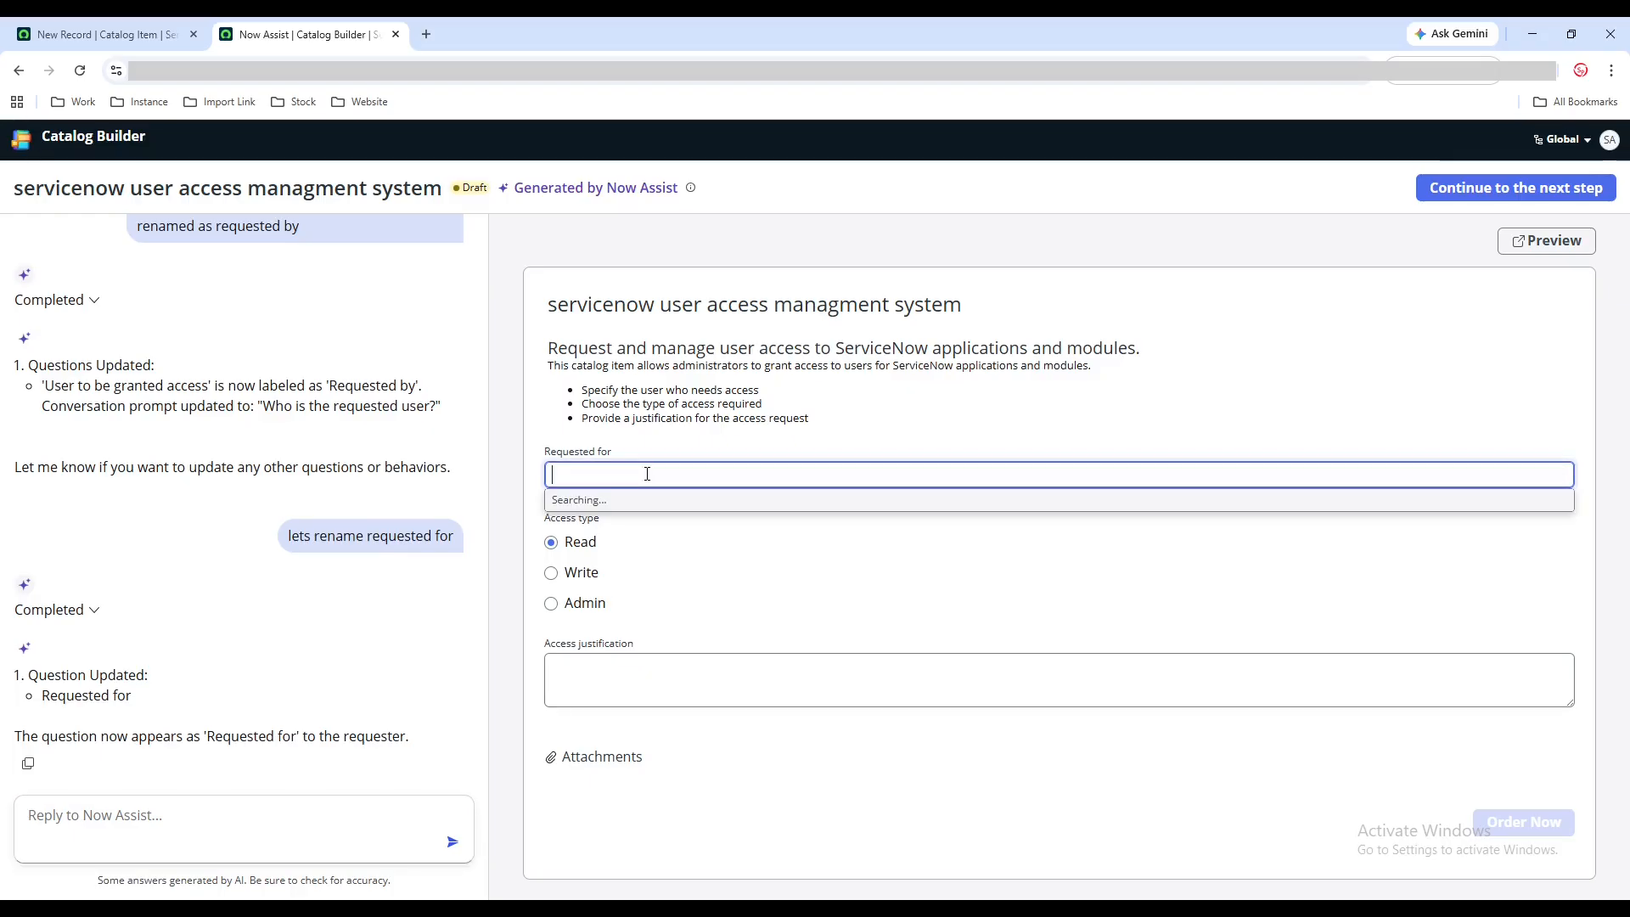
click(727, 395)
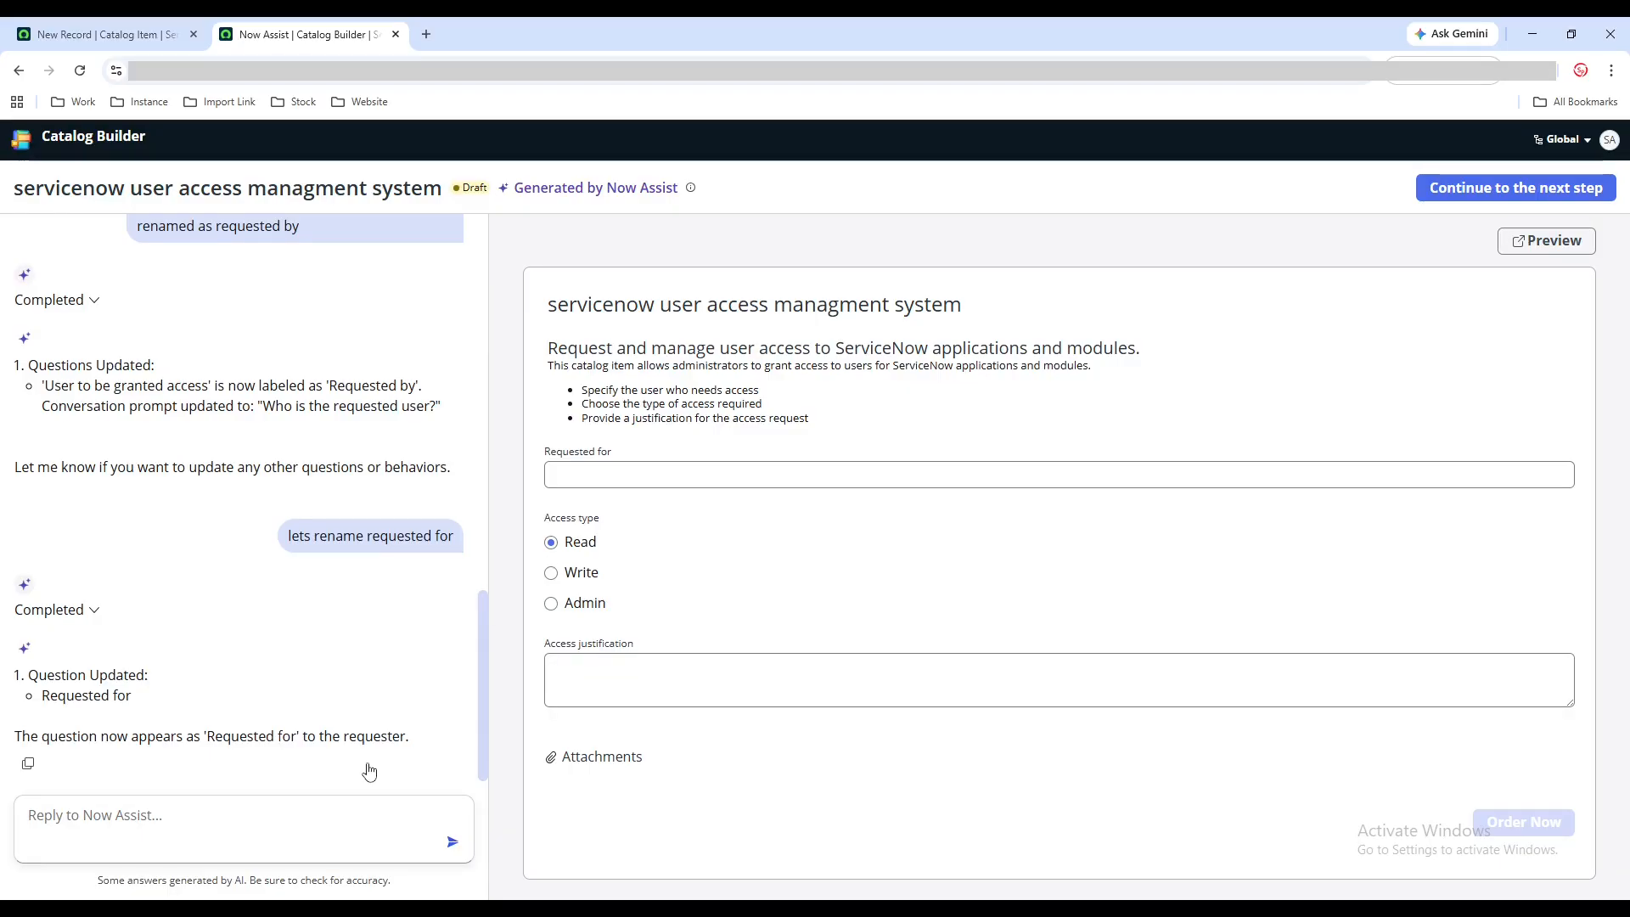
Step: Tell Now Assist "Access type field will be drop down and dropdown value will be application or role" and check the field's choices in the preview
click(264, 819)
text(Acc)
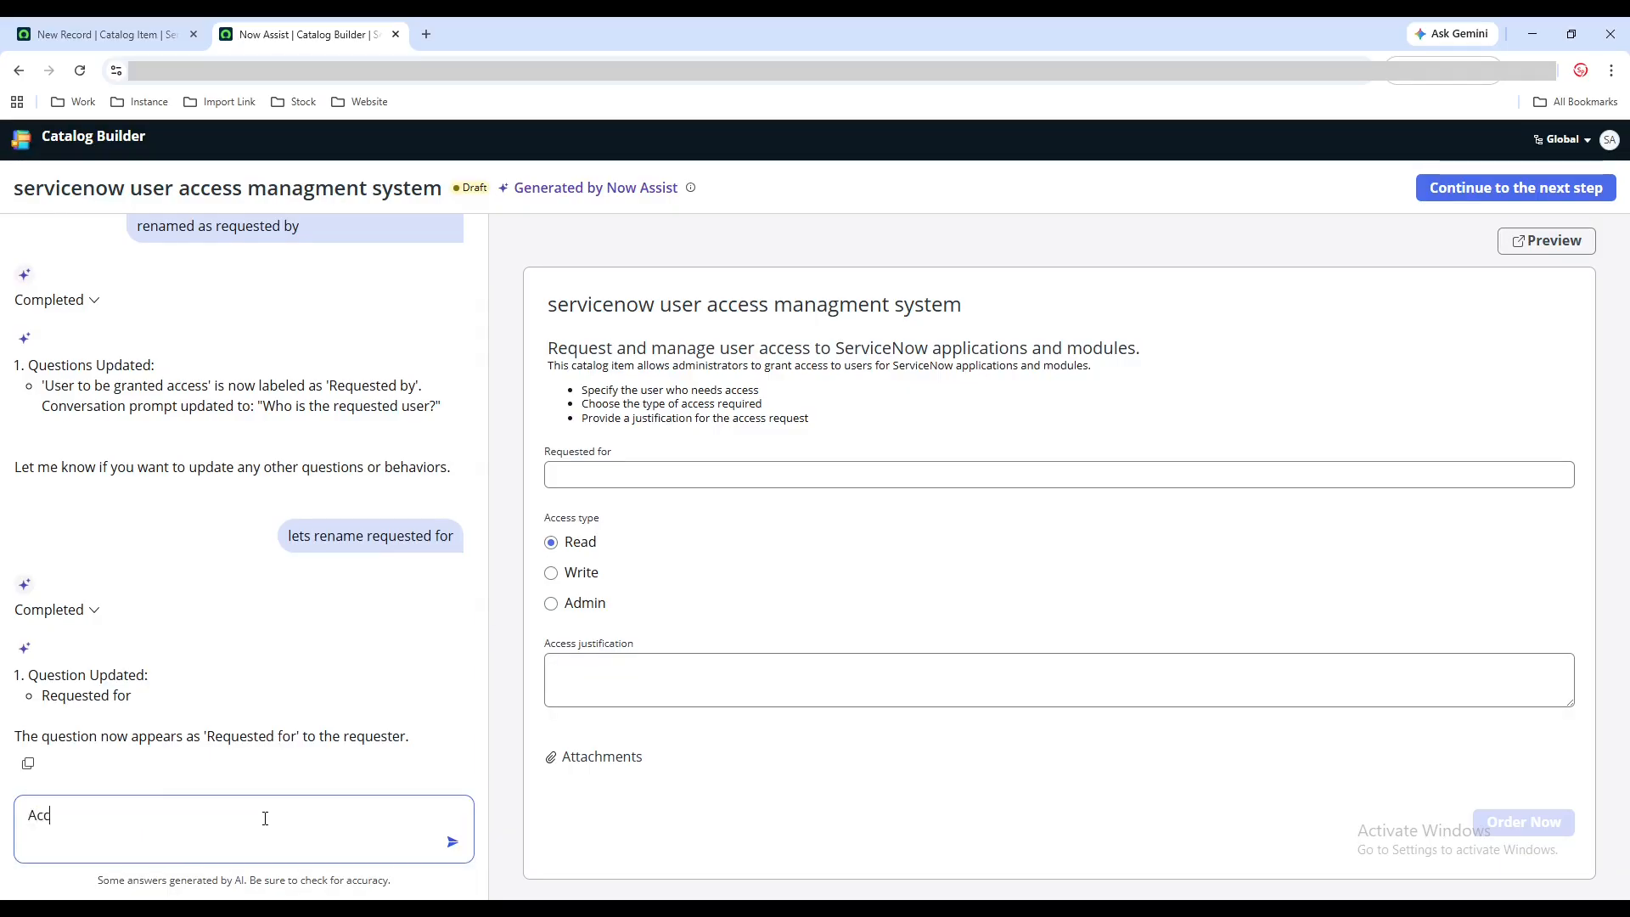
text(ess type field will be dro)
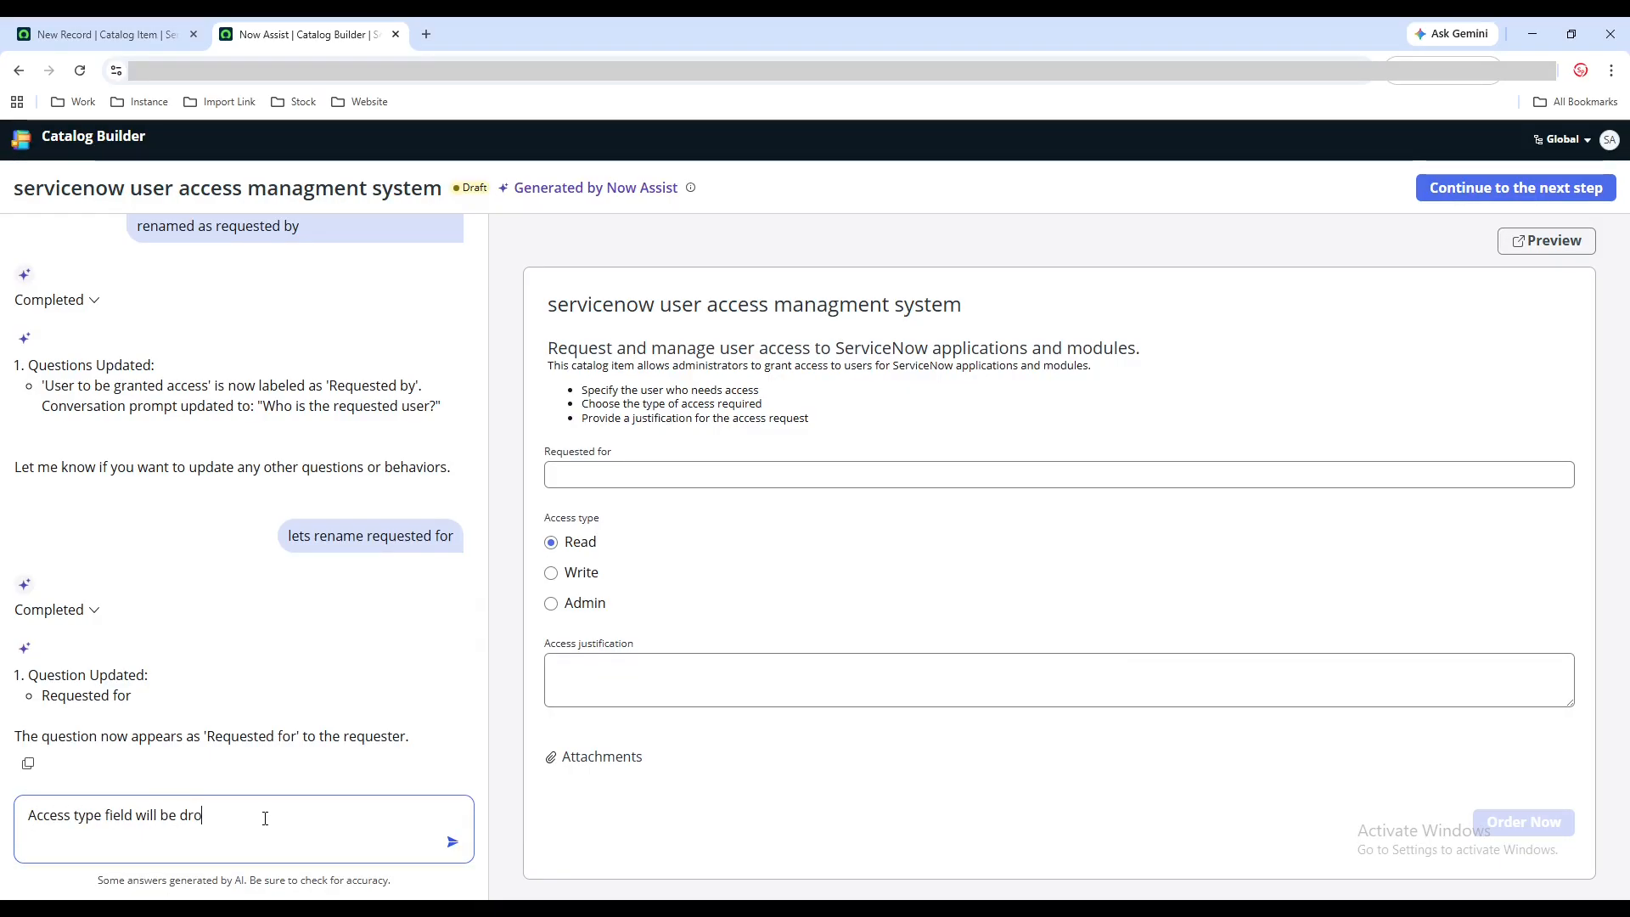
text(p down and dropdown)
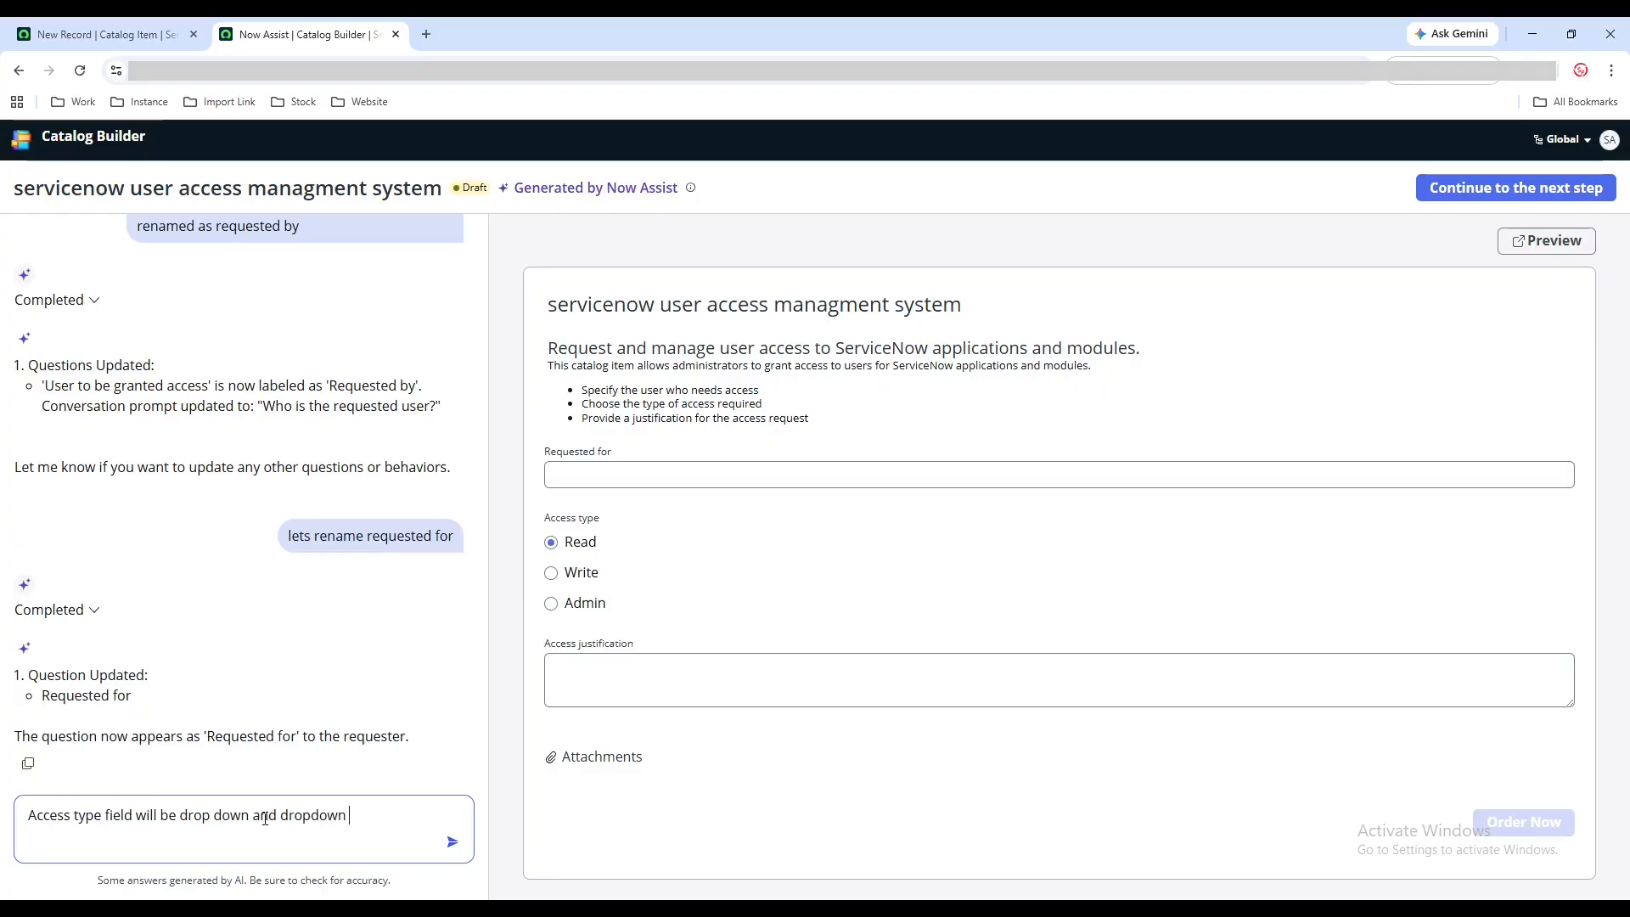
text( value will be application o)
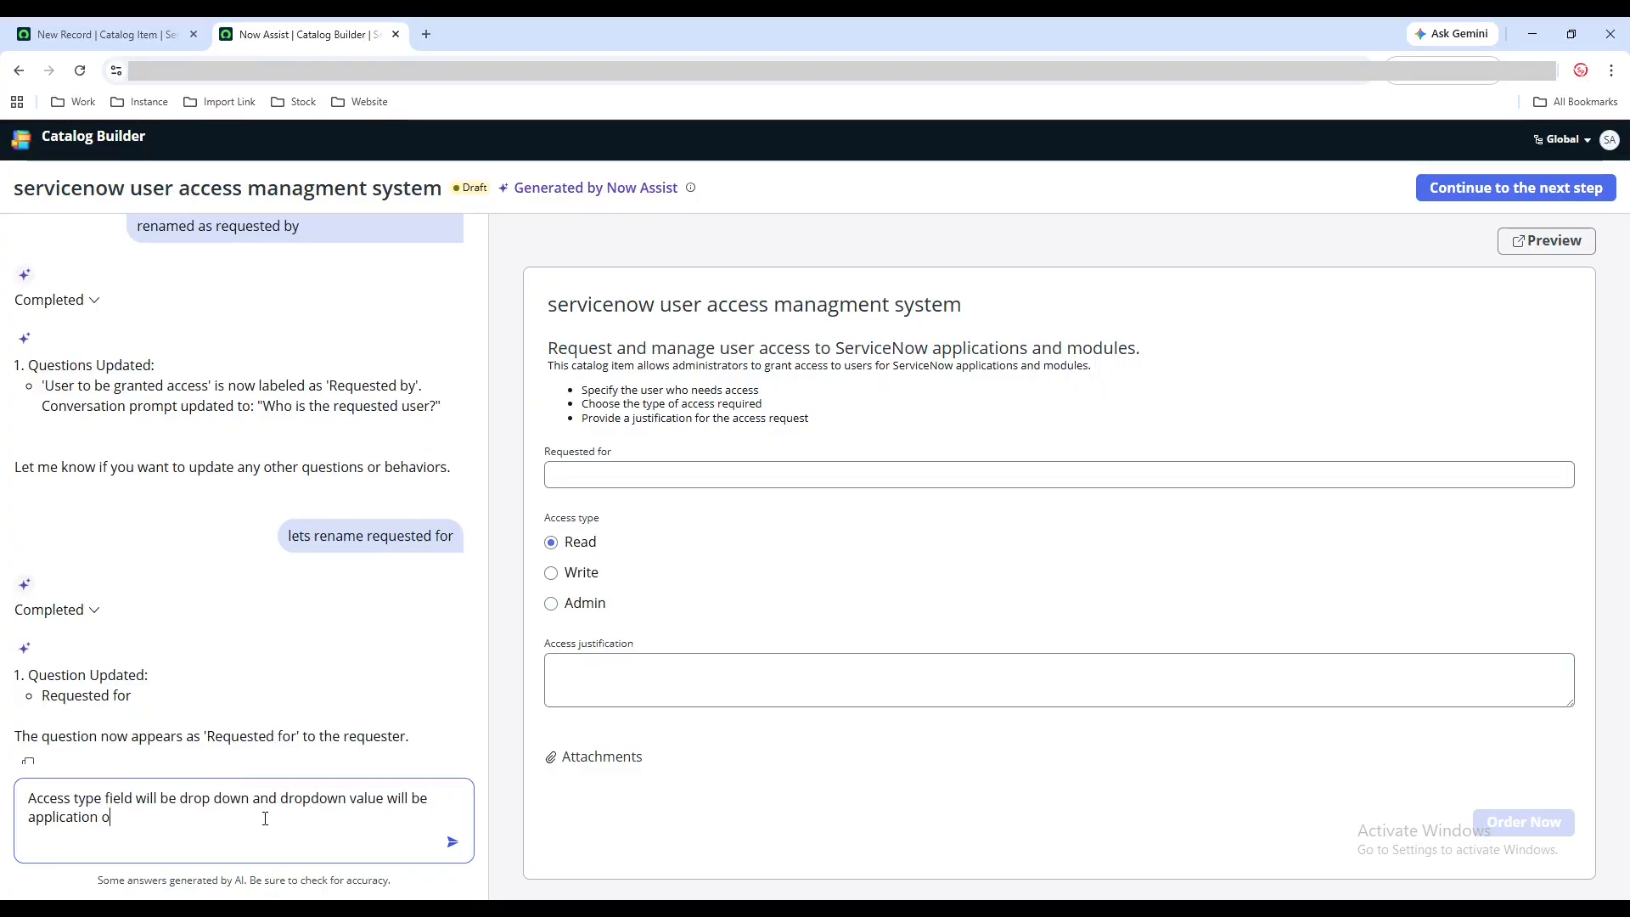
text(r role)
key(Return)
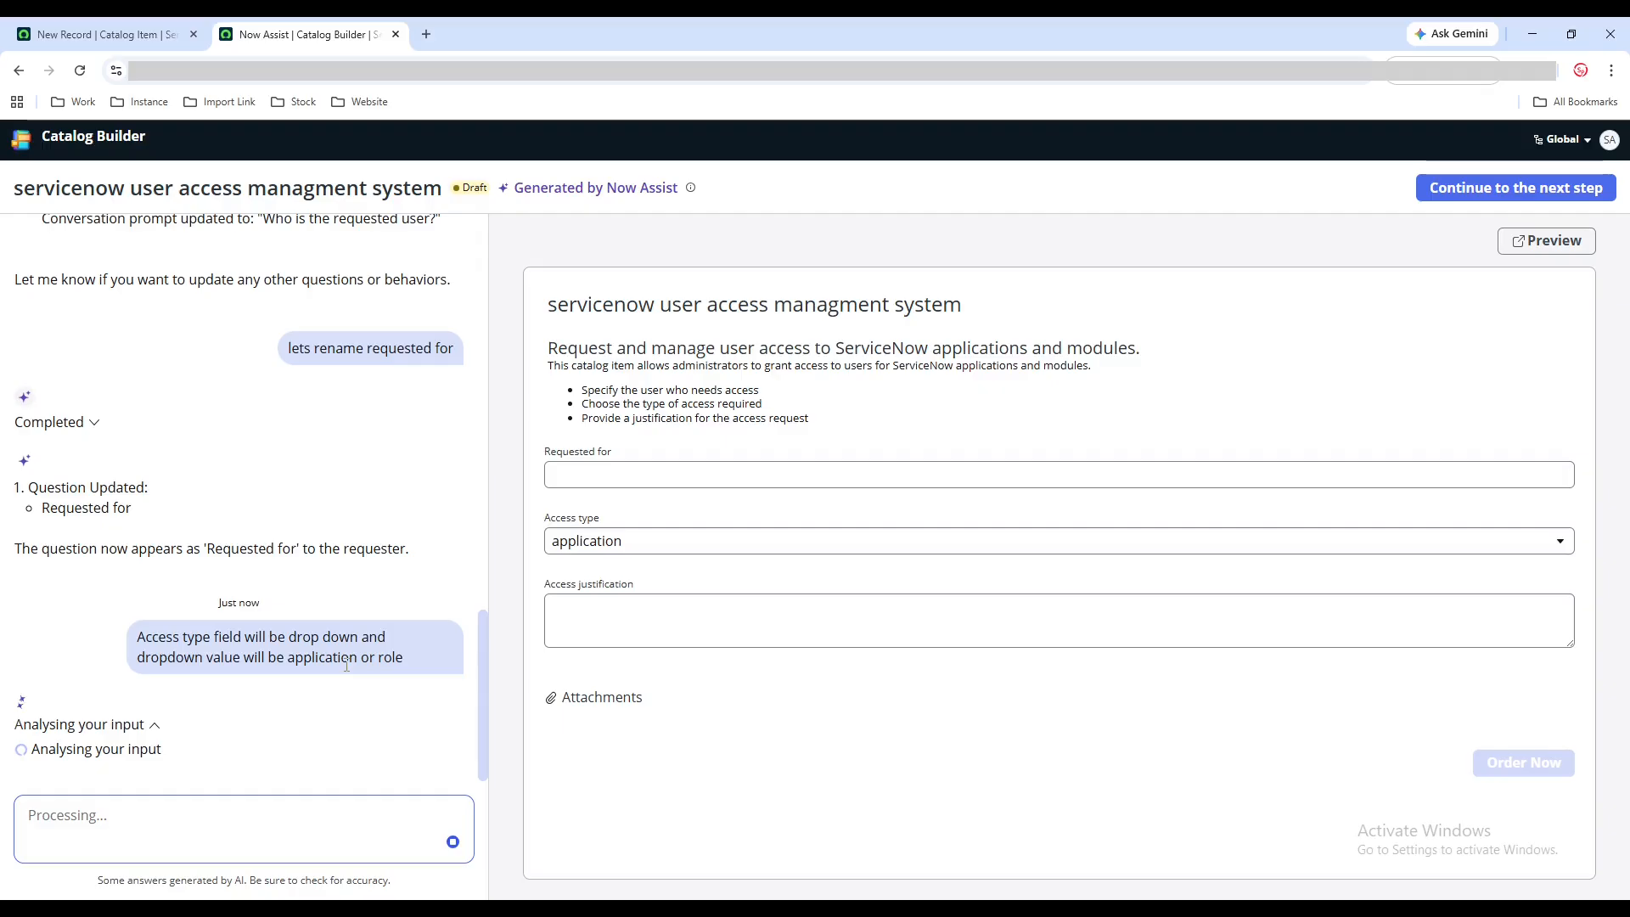
click(612, 543)
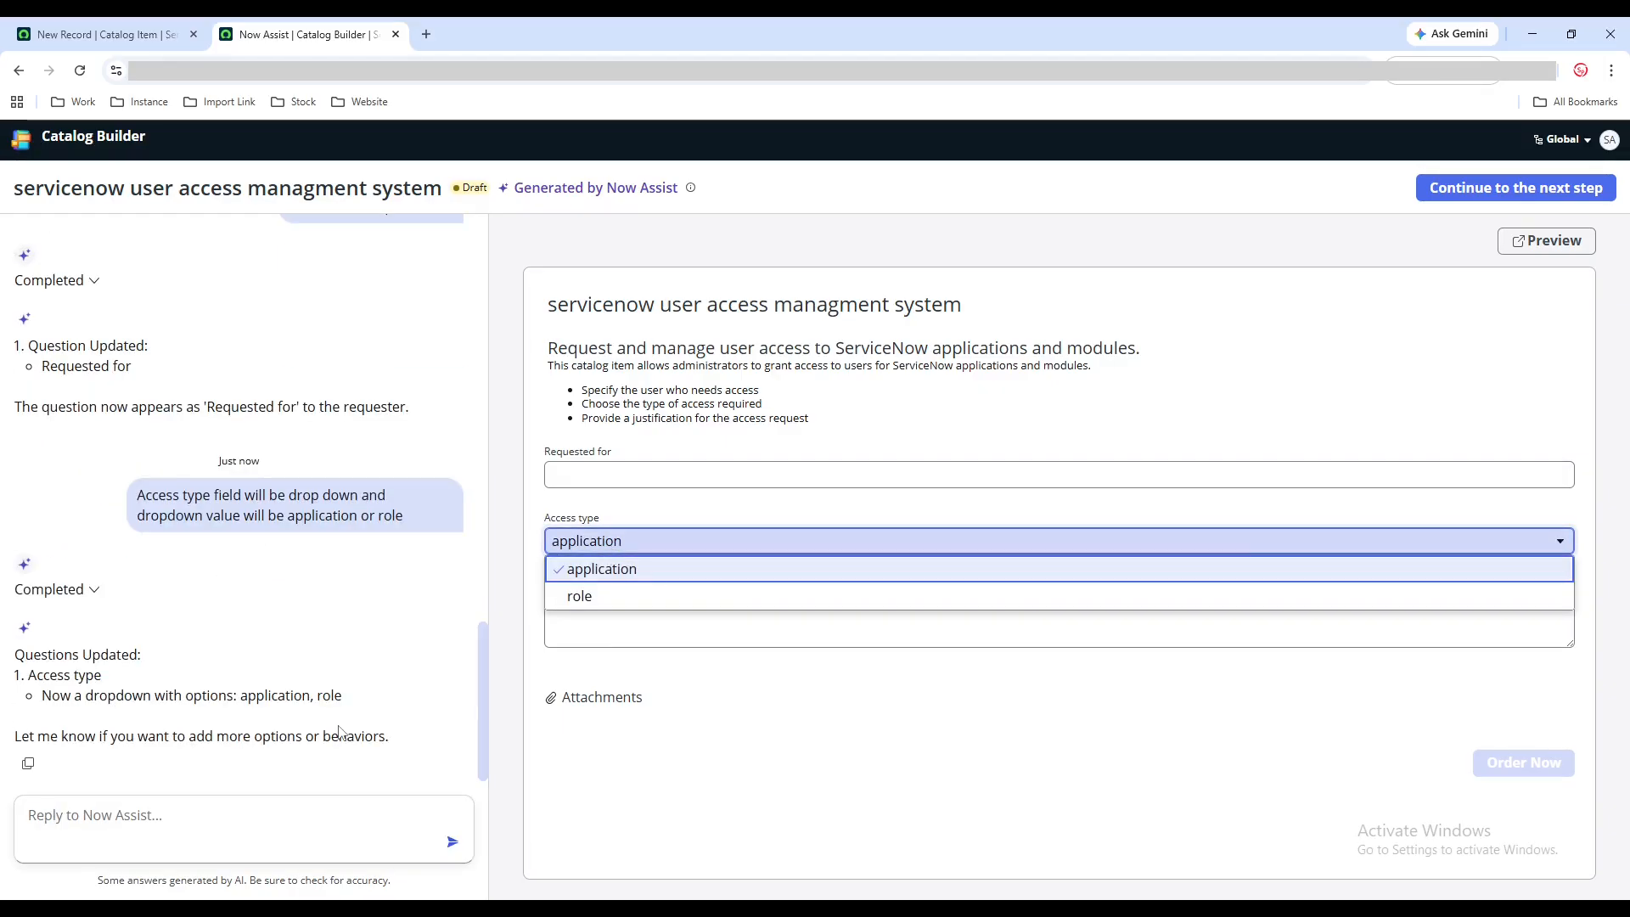
click(334, 694)
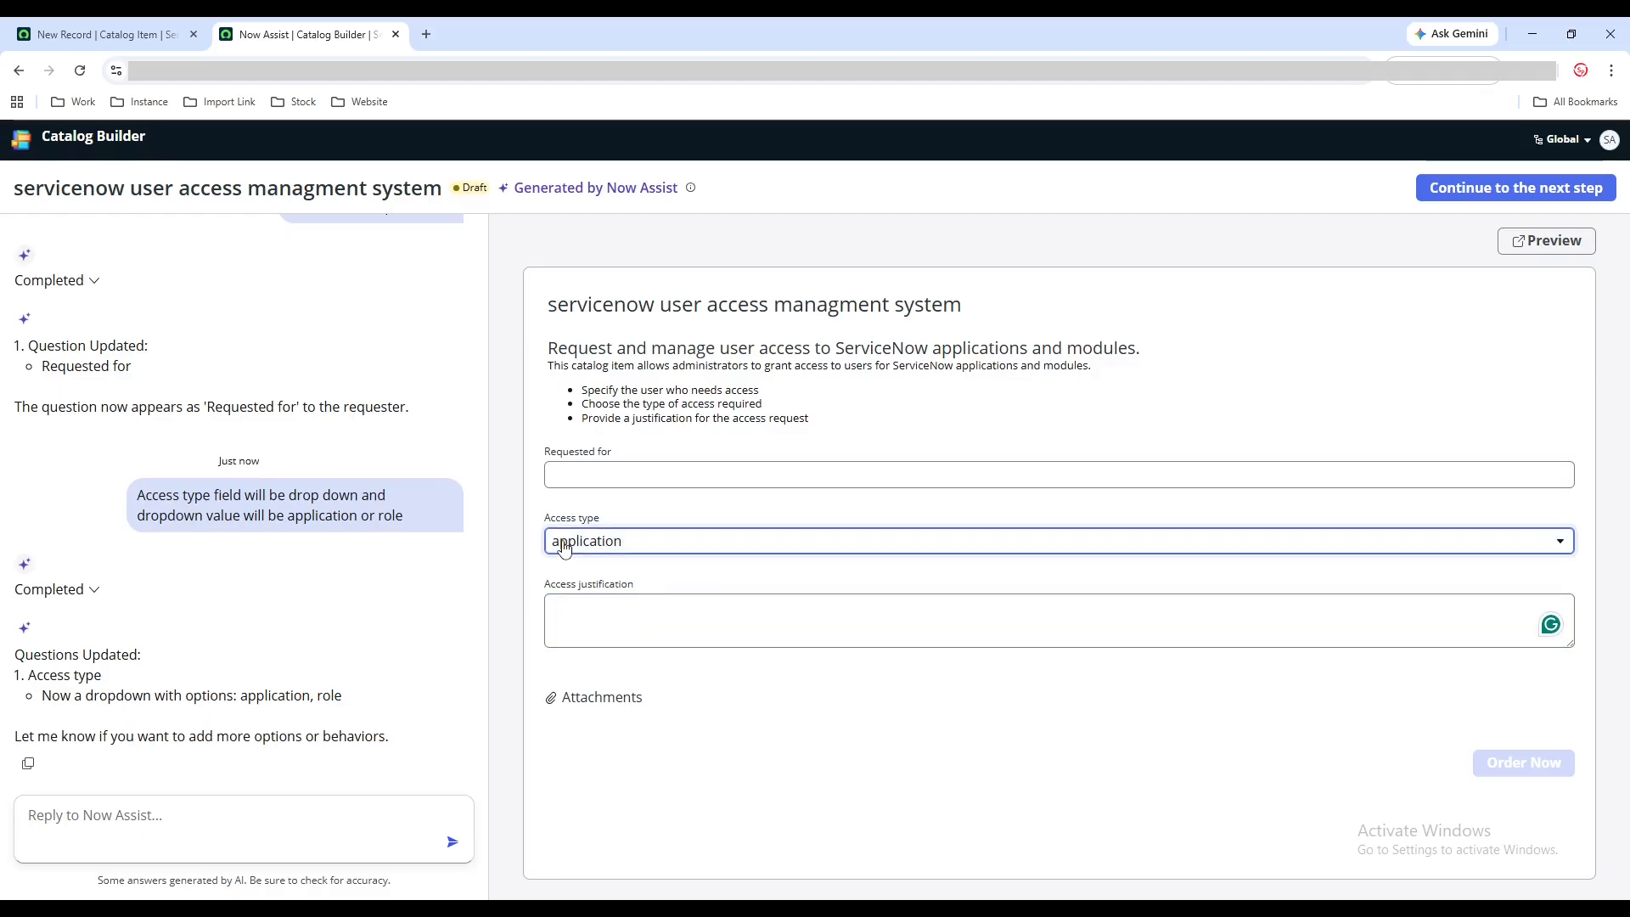
click(660, 550)
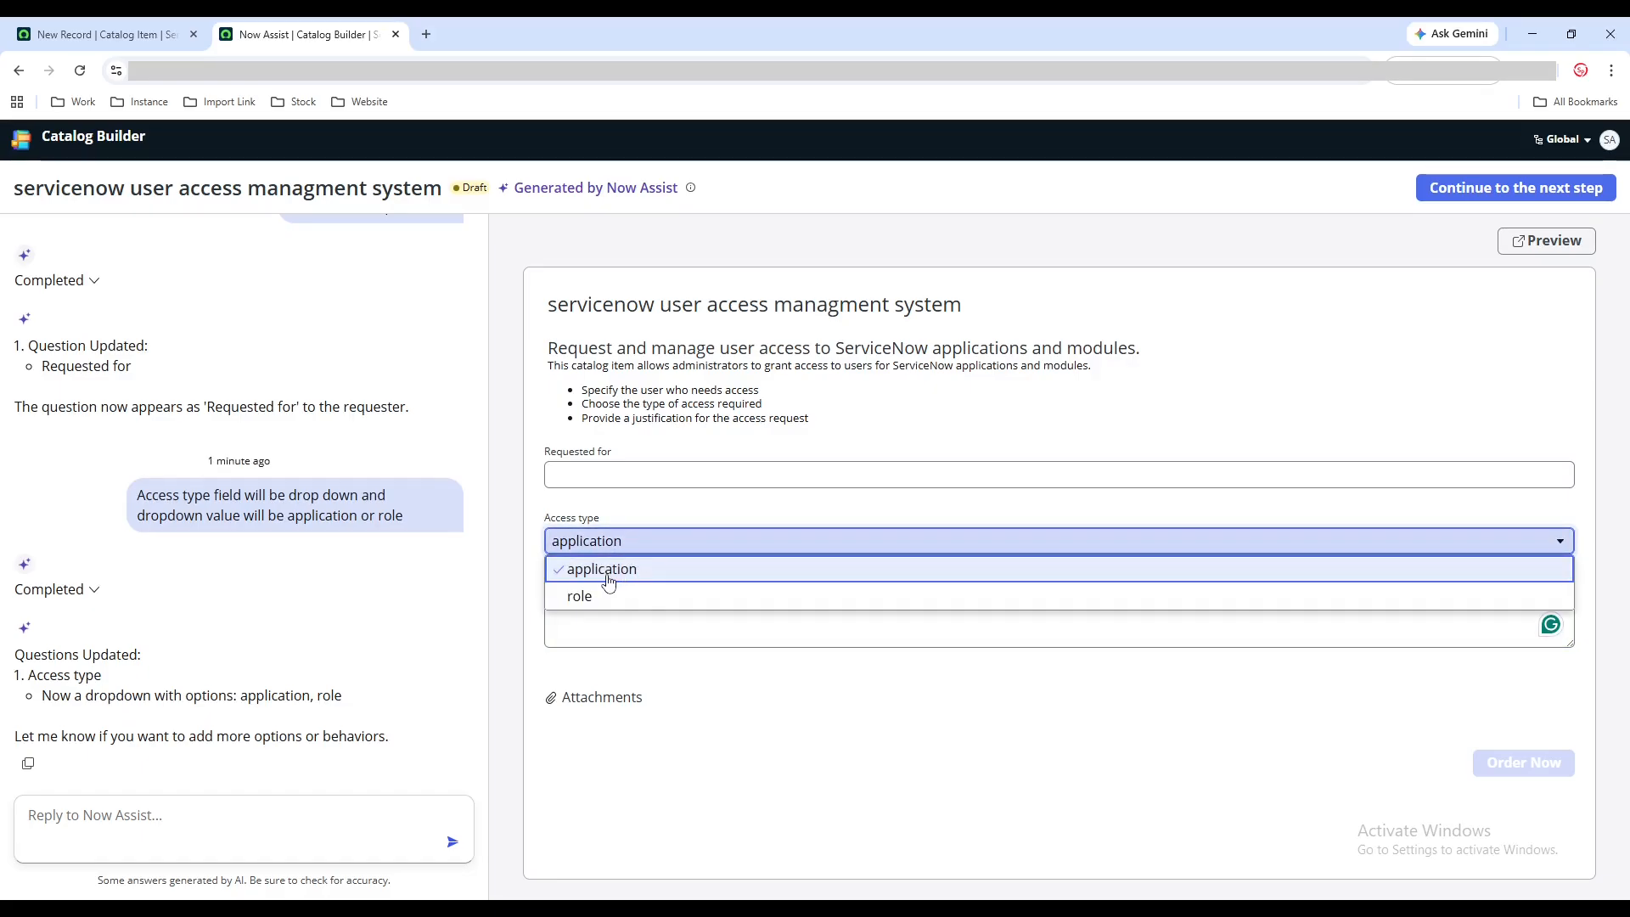
click(534, 570)
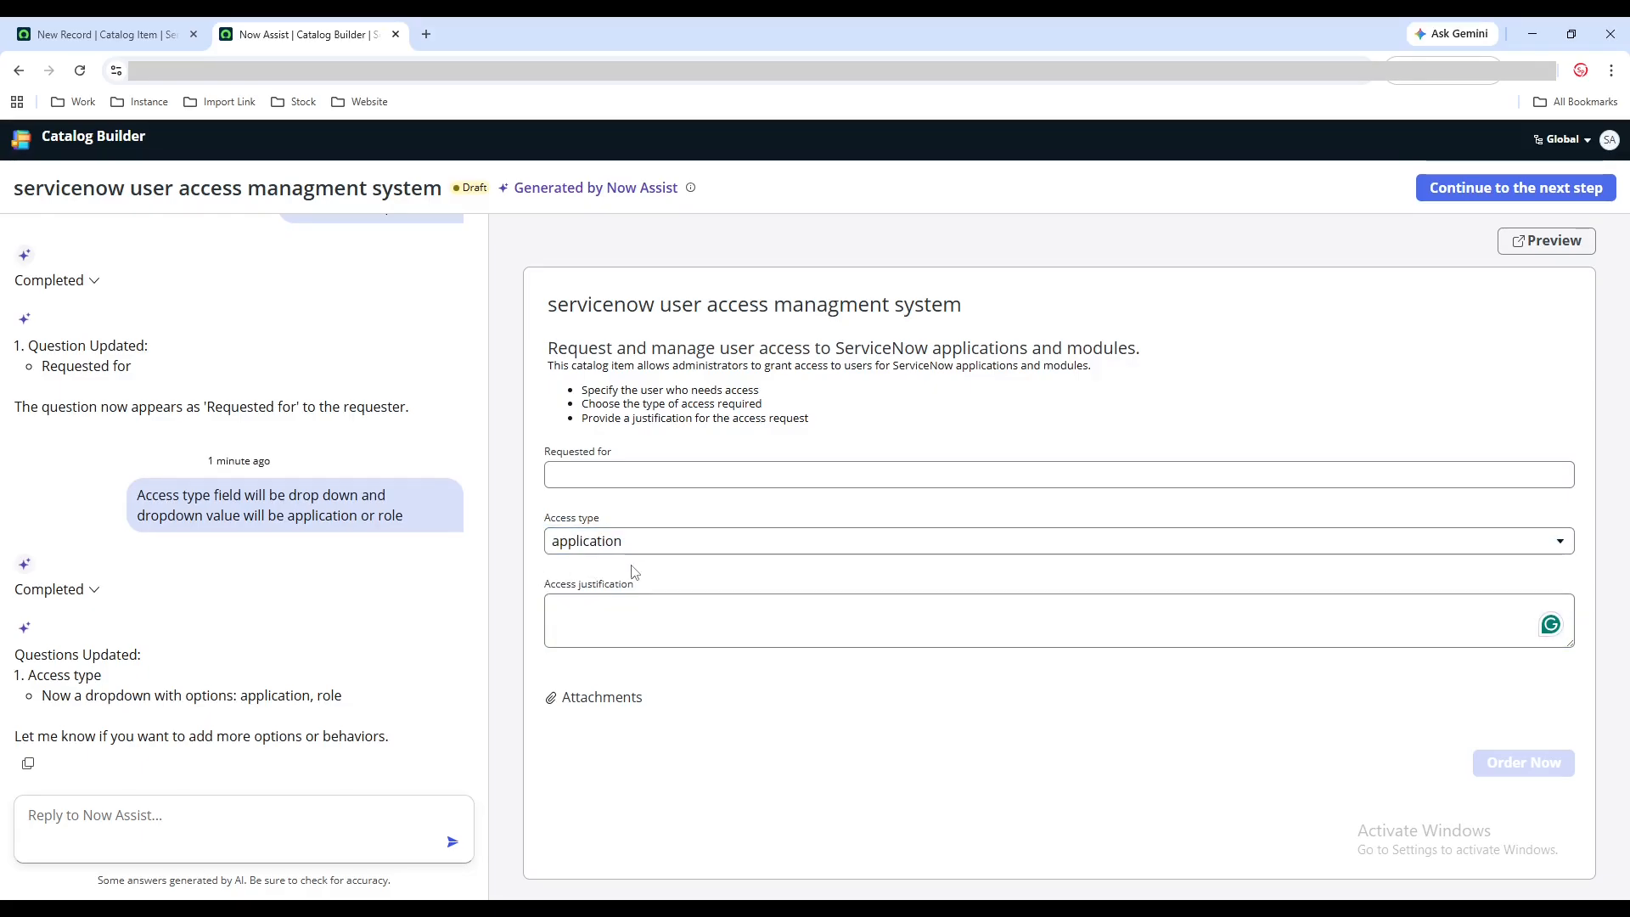
Step: Tell Now Assist "if user select access type is application then it show on more drop down called application type that will have itsm , hr and csm"
click(239, 821)
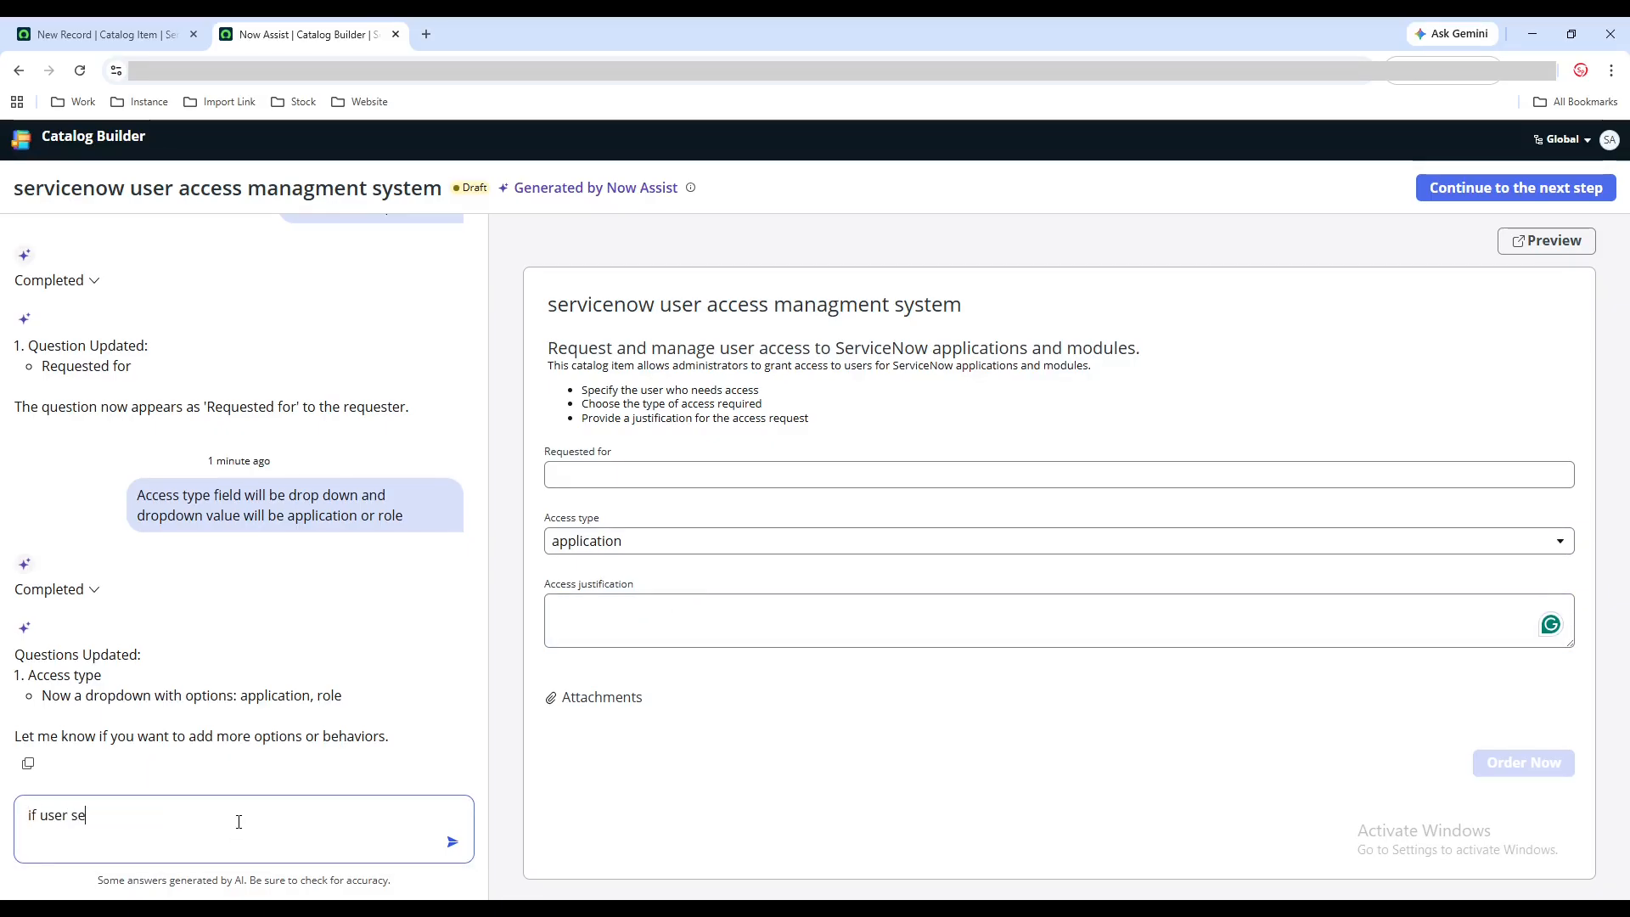
text(if user select access type is applica)
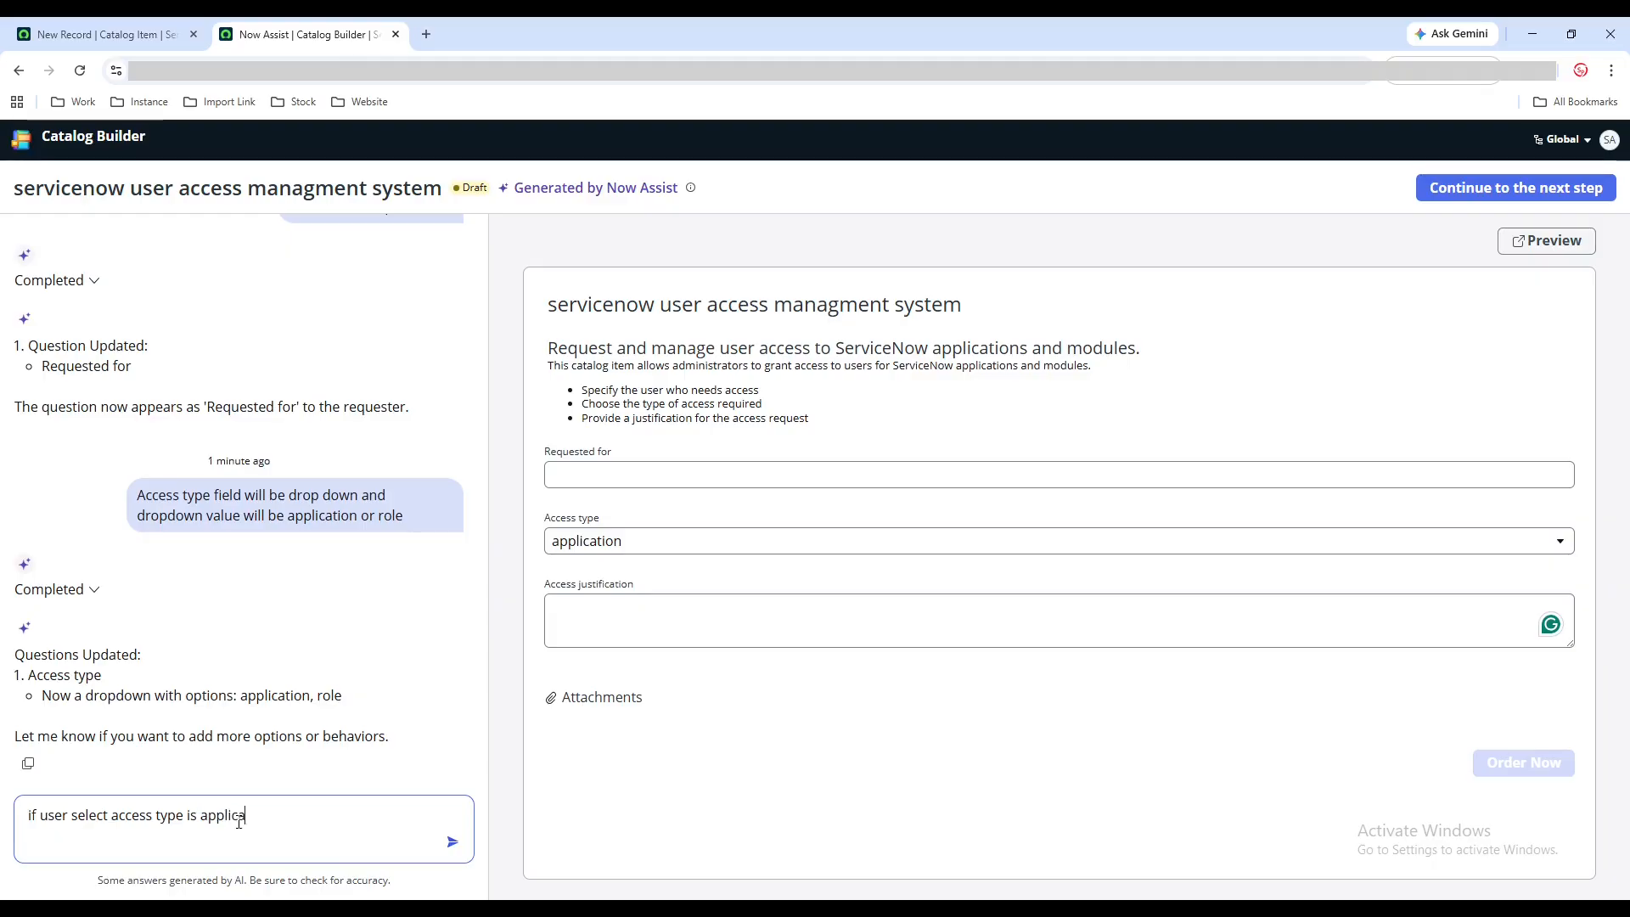
text(tion then it show on more drop down d)
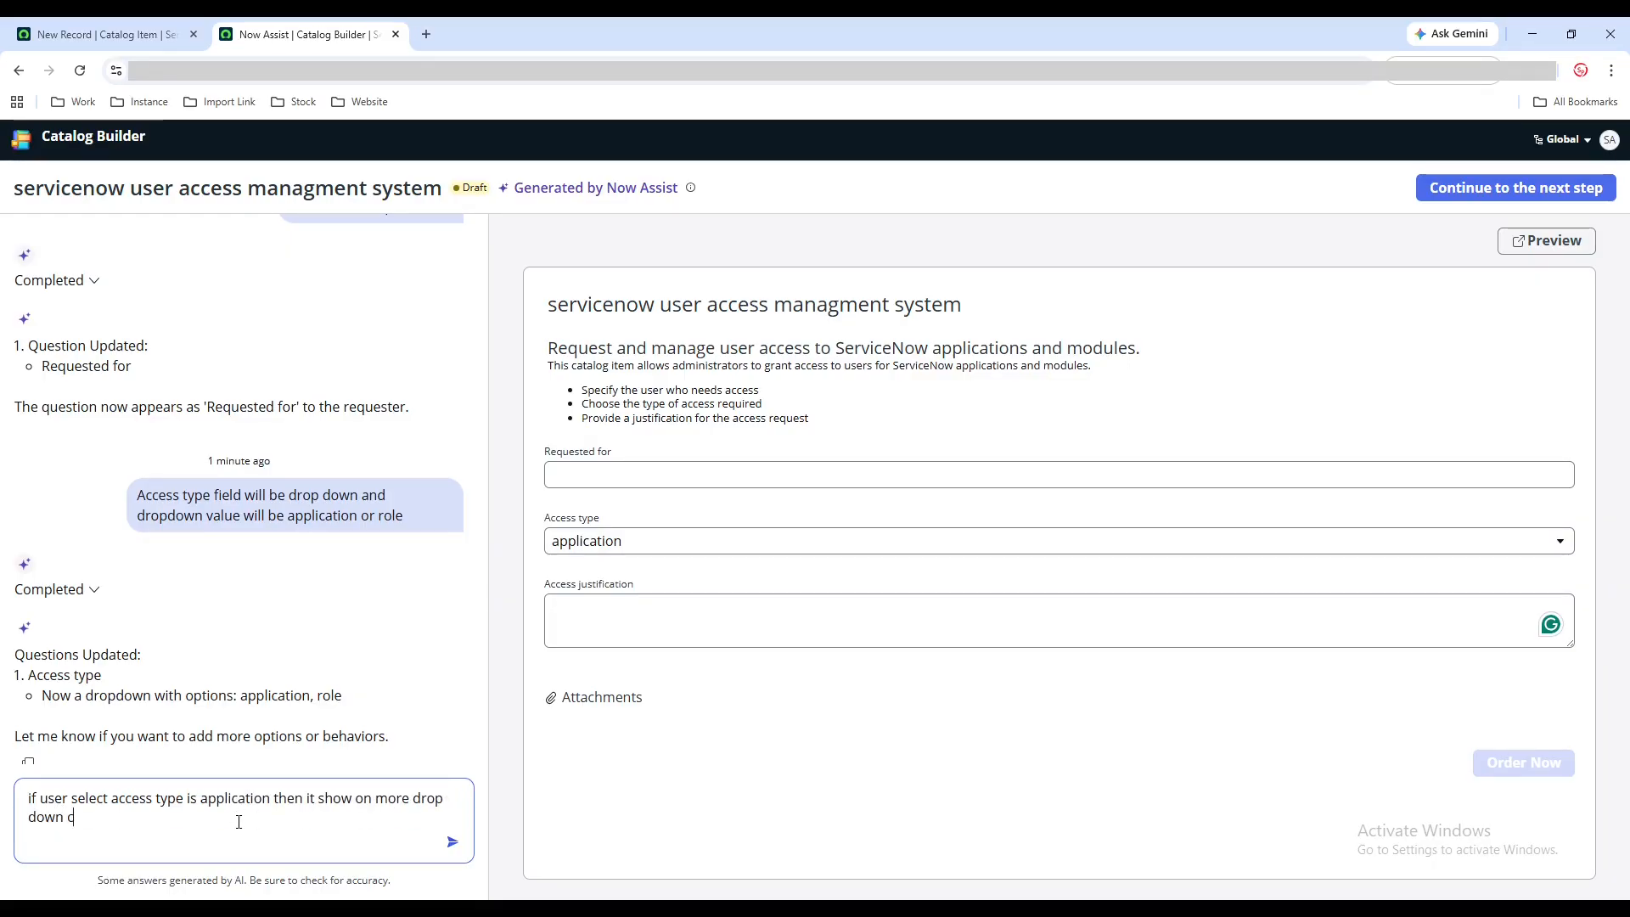
text(alled application type)
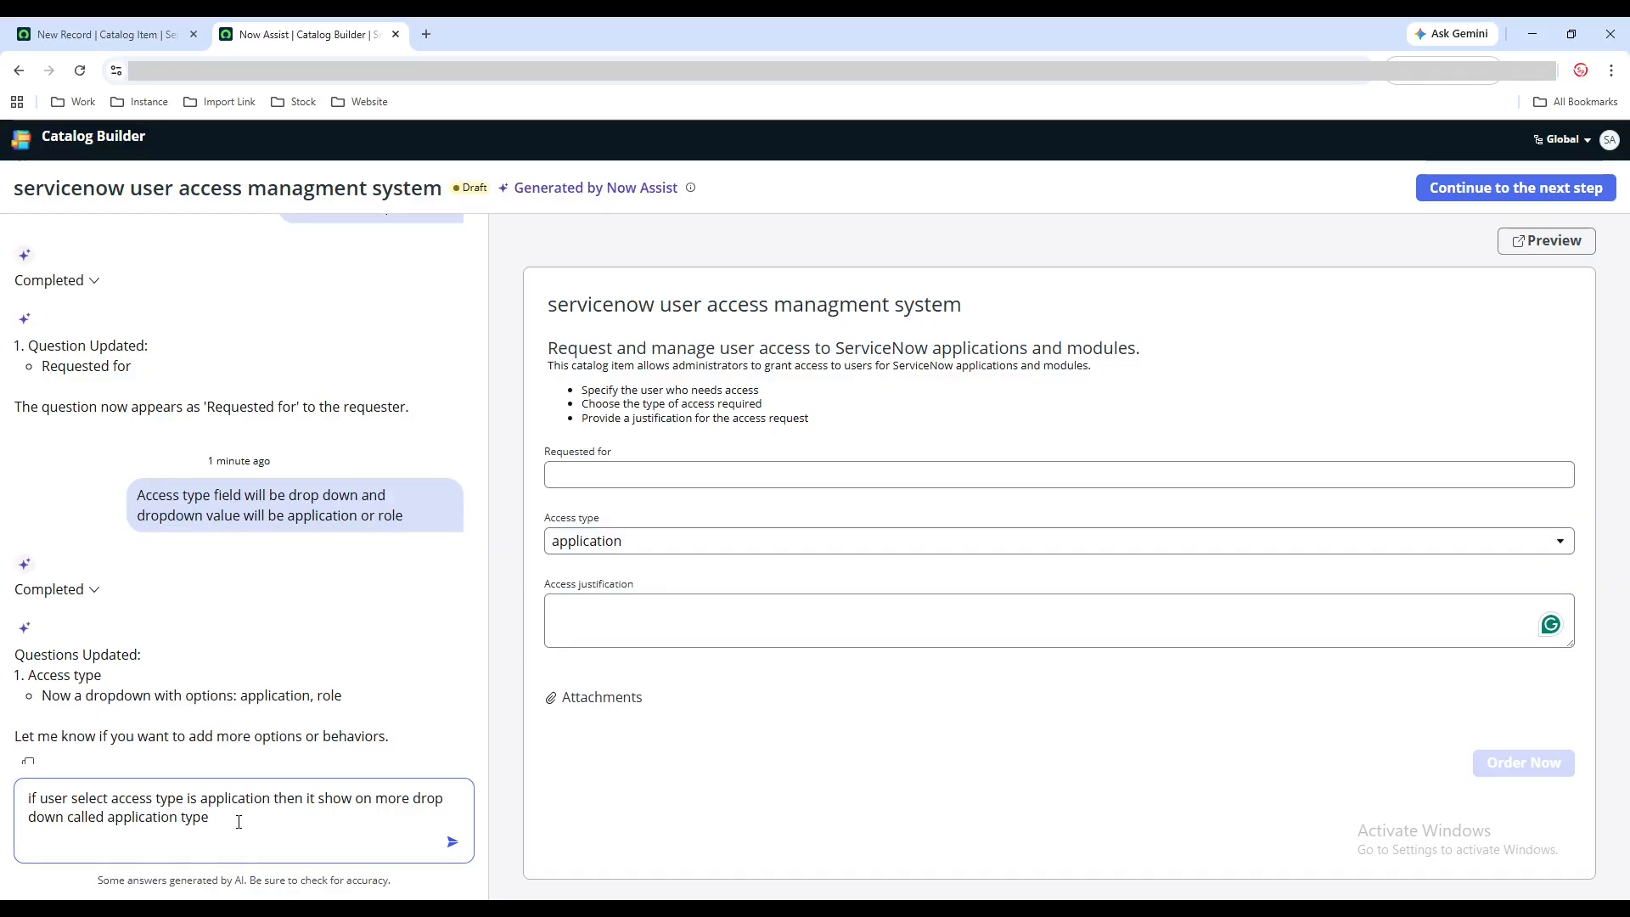
text( thatwill have itsm )
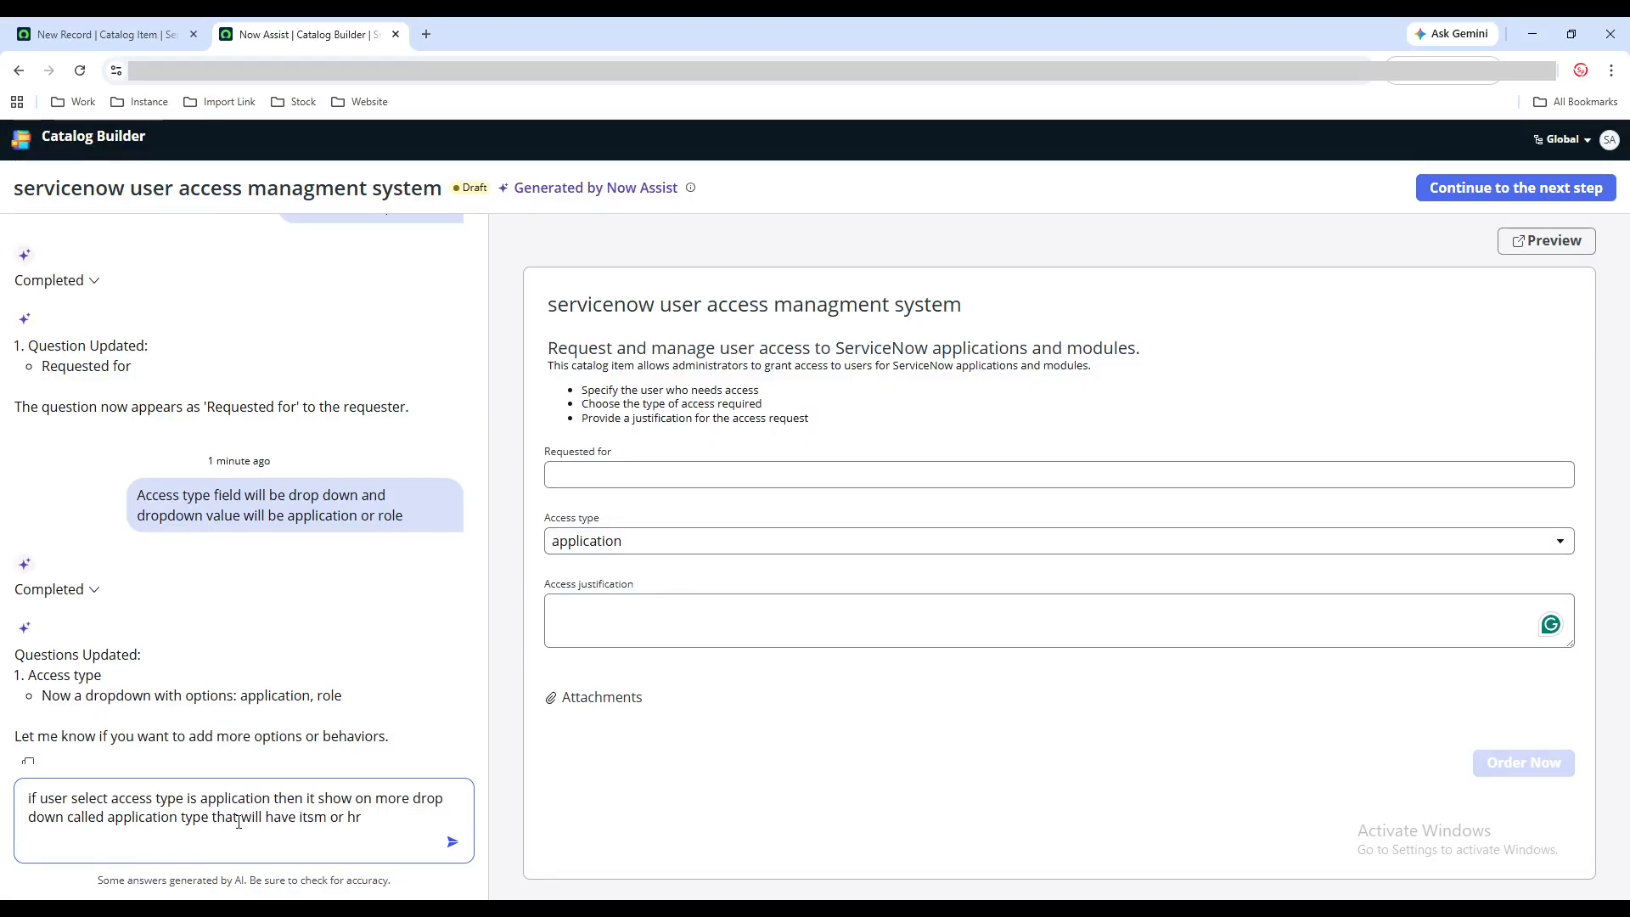
text(, hr and csm)
key(Return)
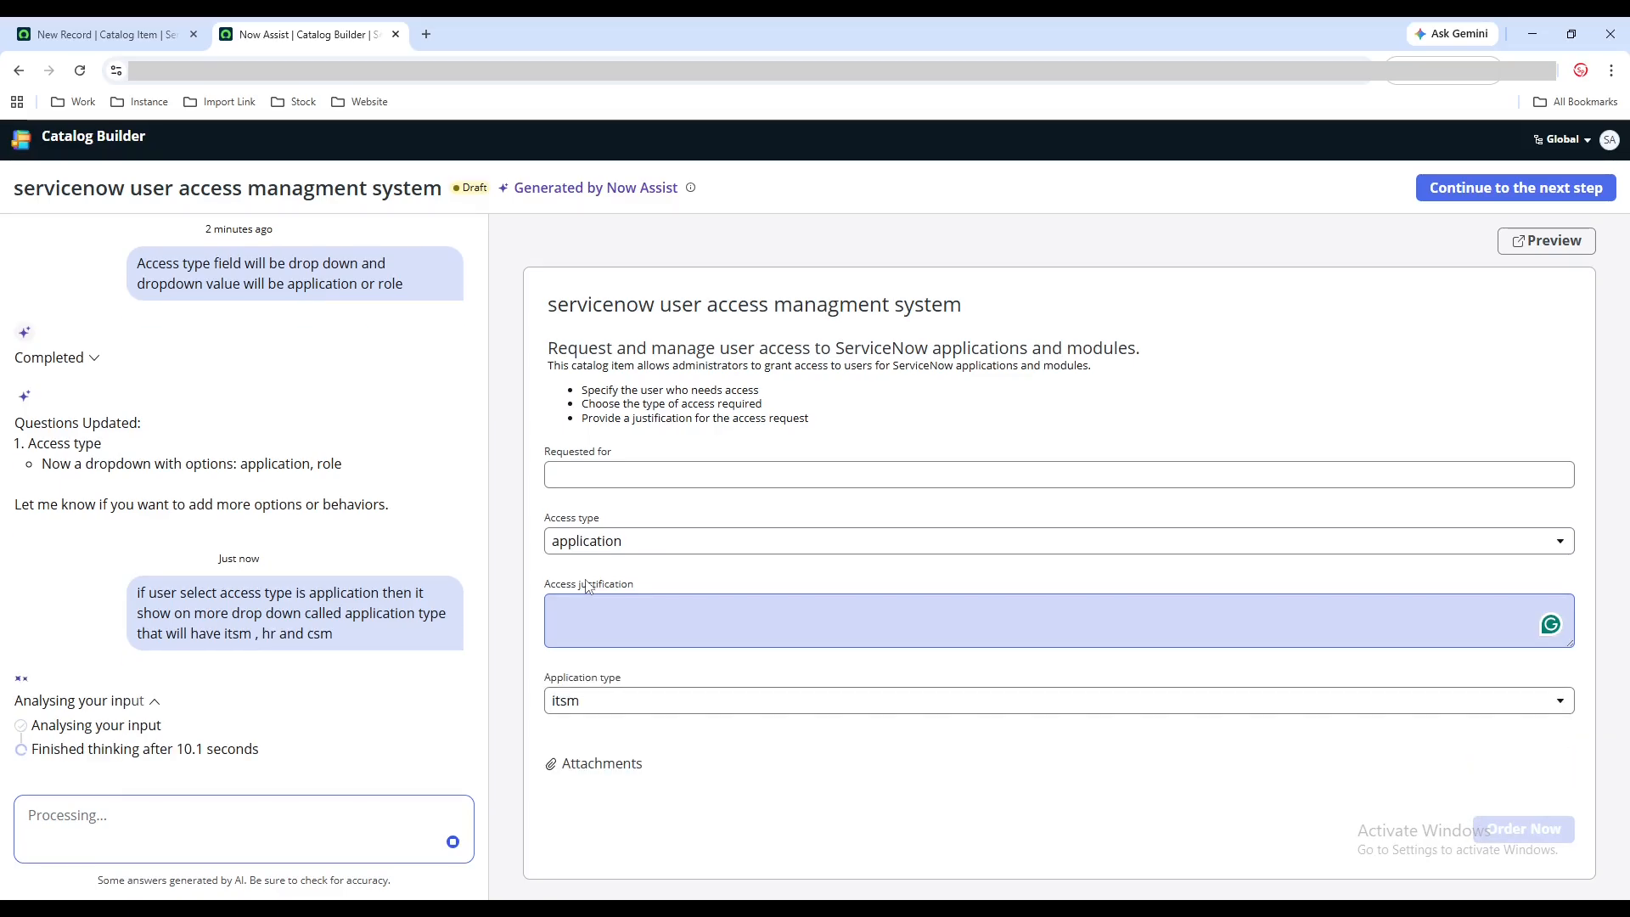
Step: Check the Application type choices in the form preview and set Access type to role to test the field's visibility
click(641, 718)
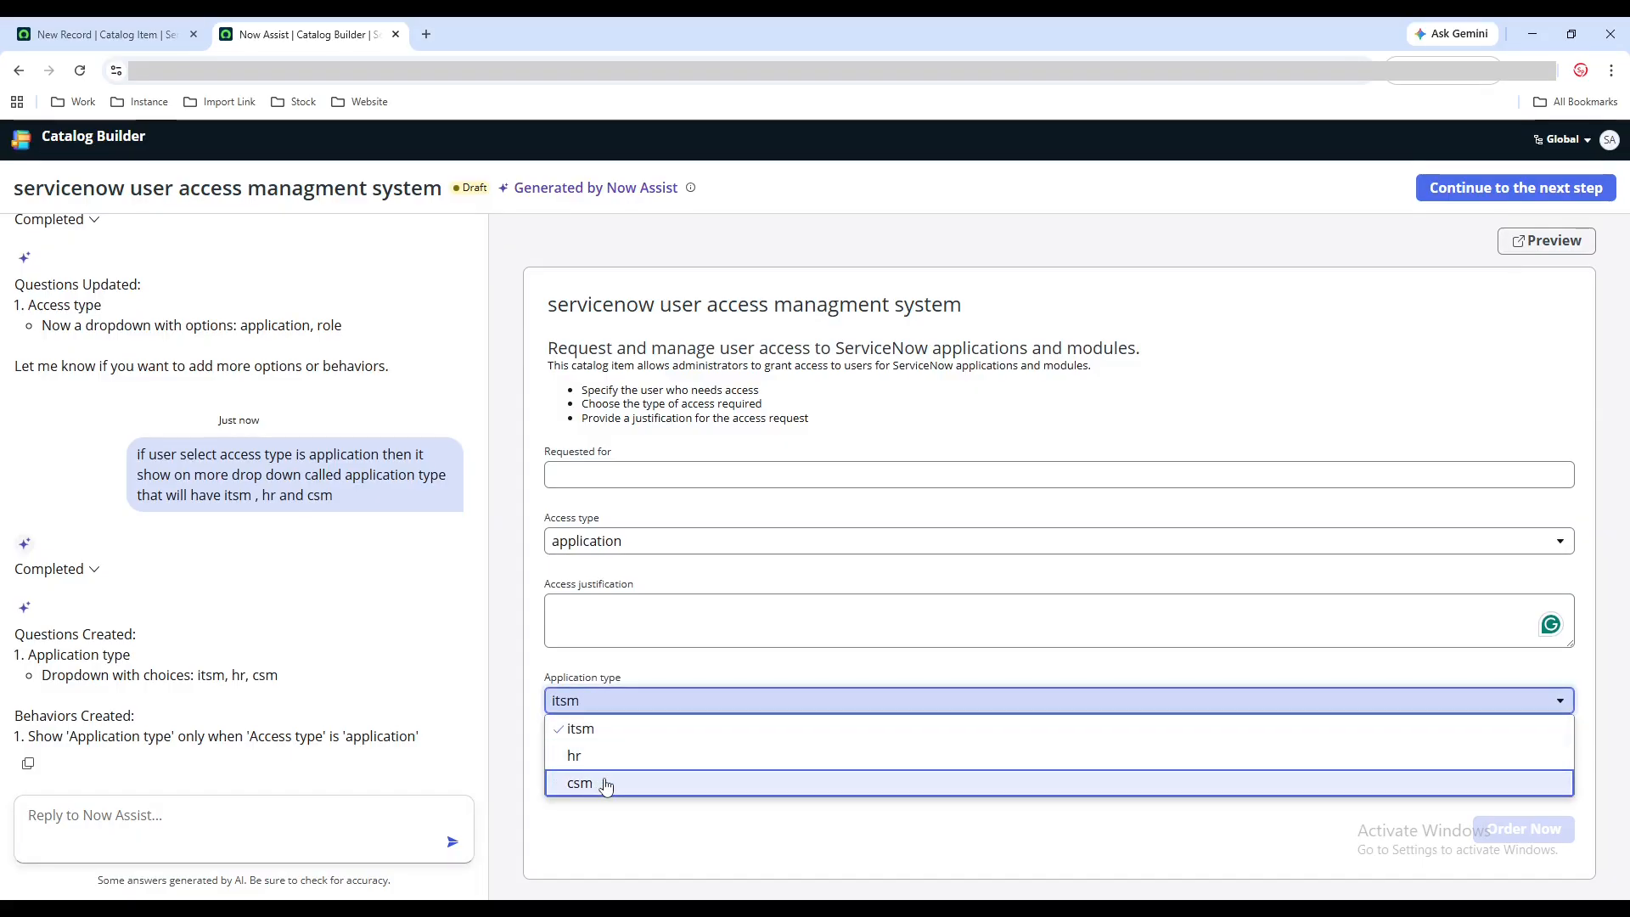
click(308, 836)
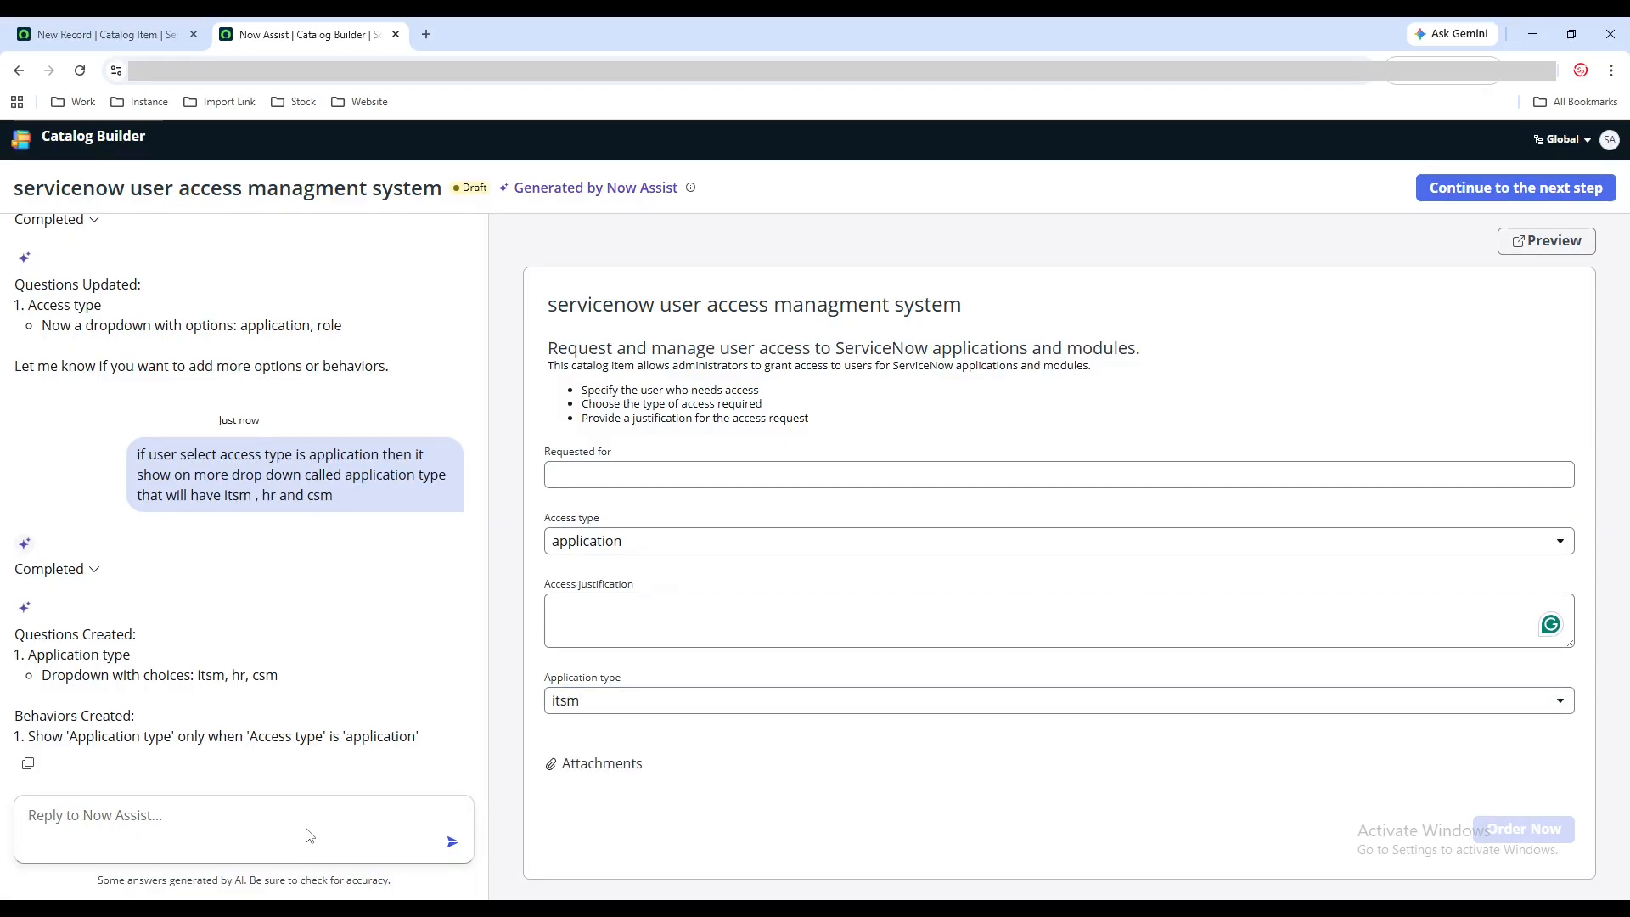
click(270, 821)
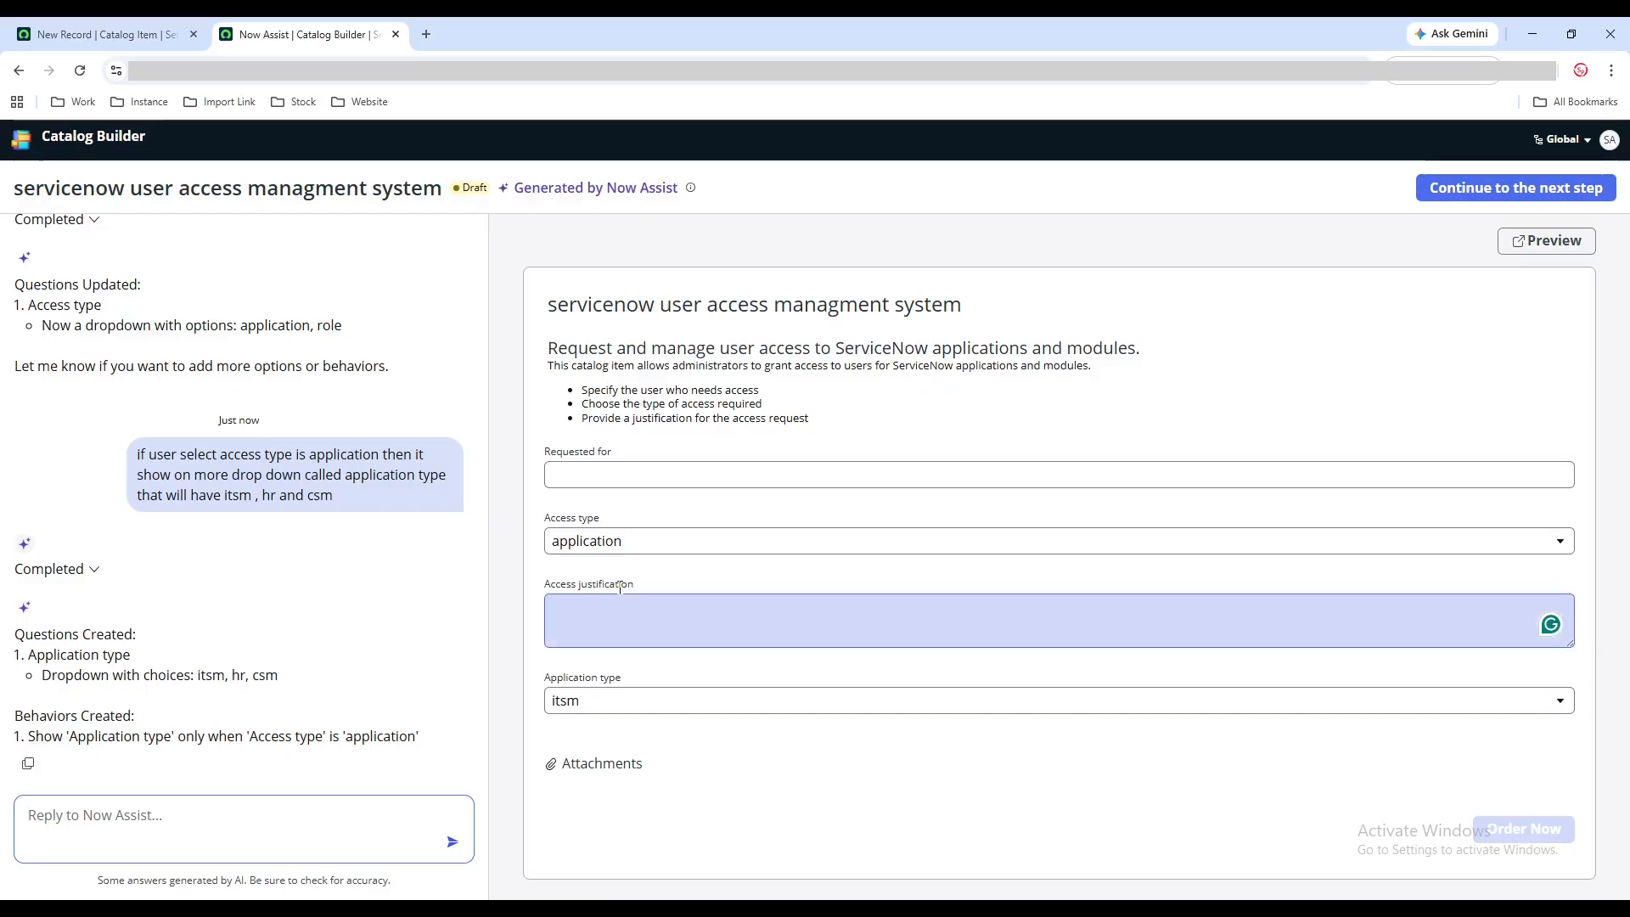
click(634, 541)
click(601, 595)
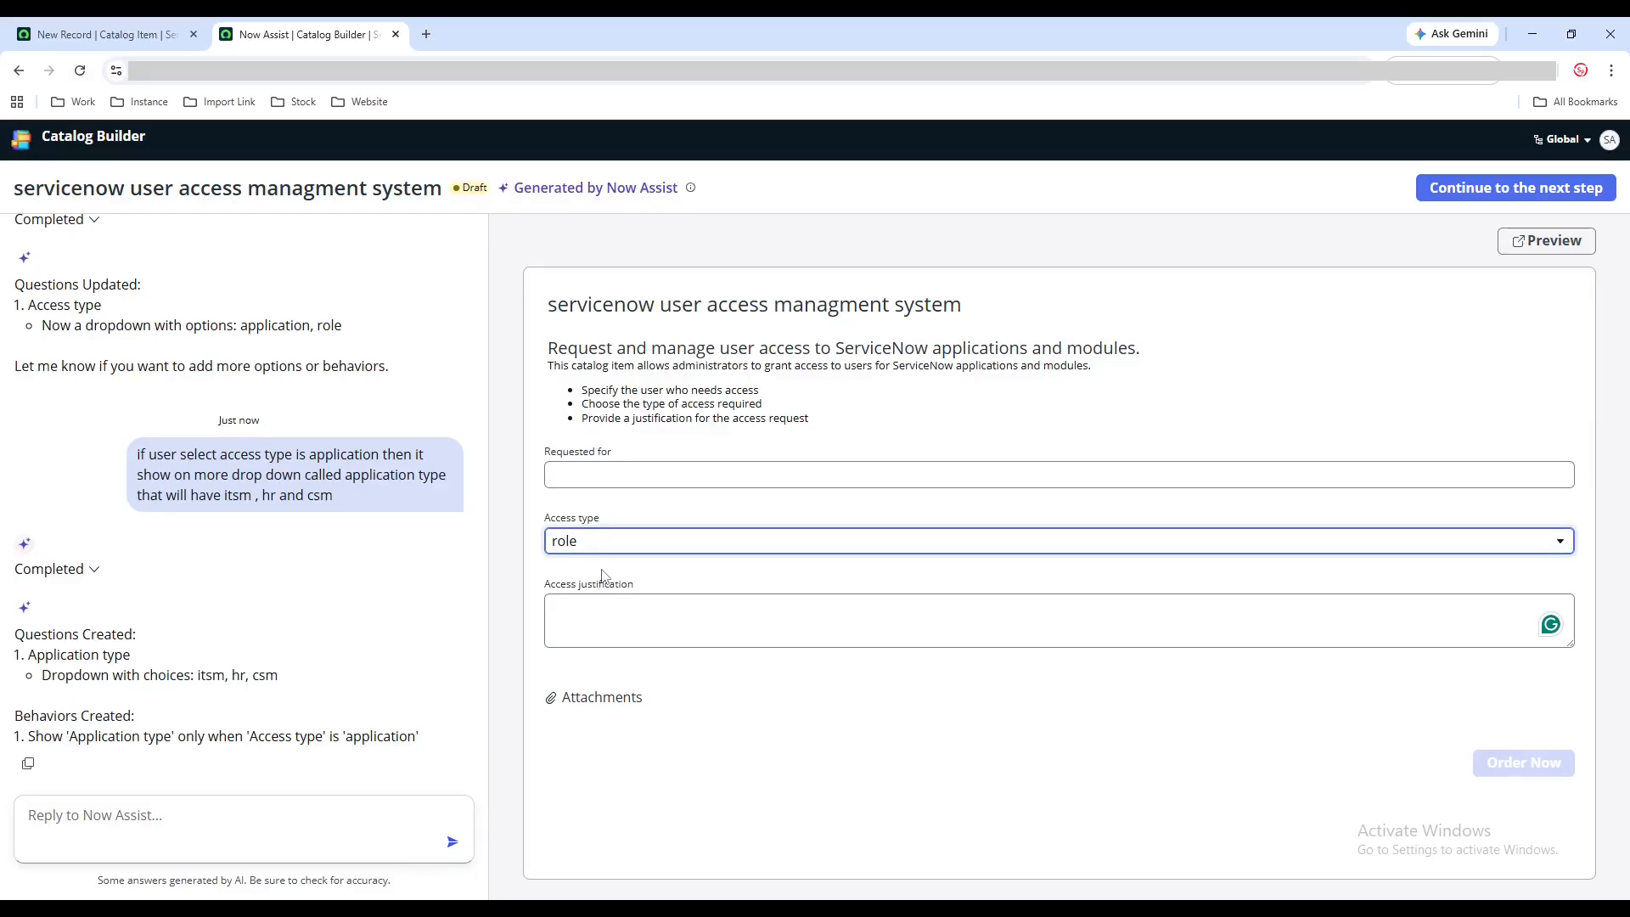
Step: Tell Now Assist "if user select role then it should have itil, admin or hr admin"
click(235, 821)
text(if user select rol)
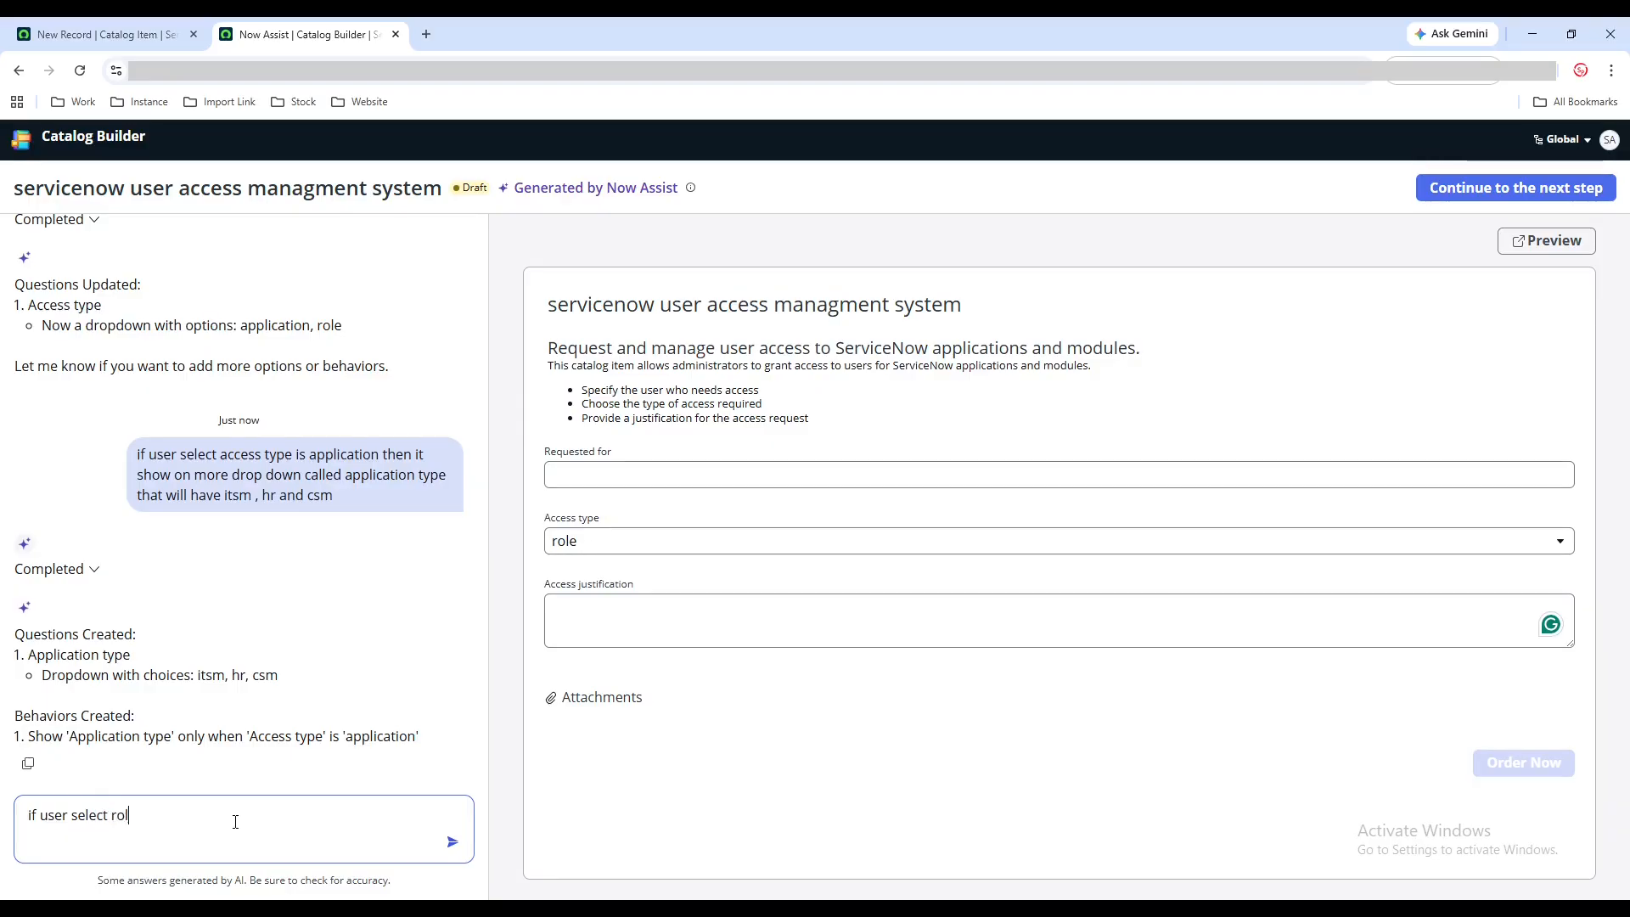
text(e then it should have it)
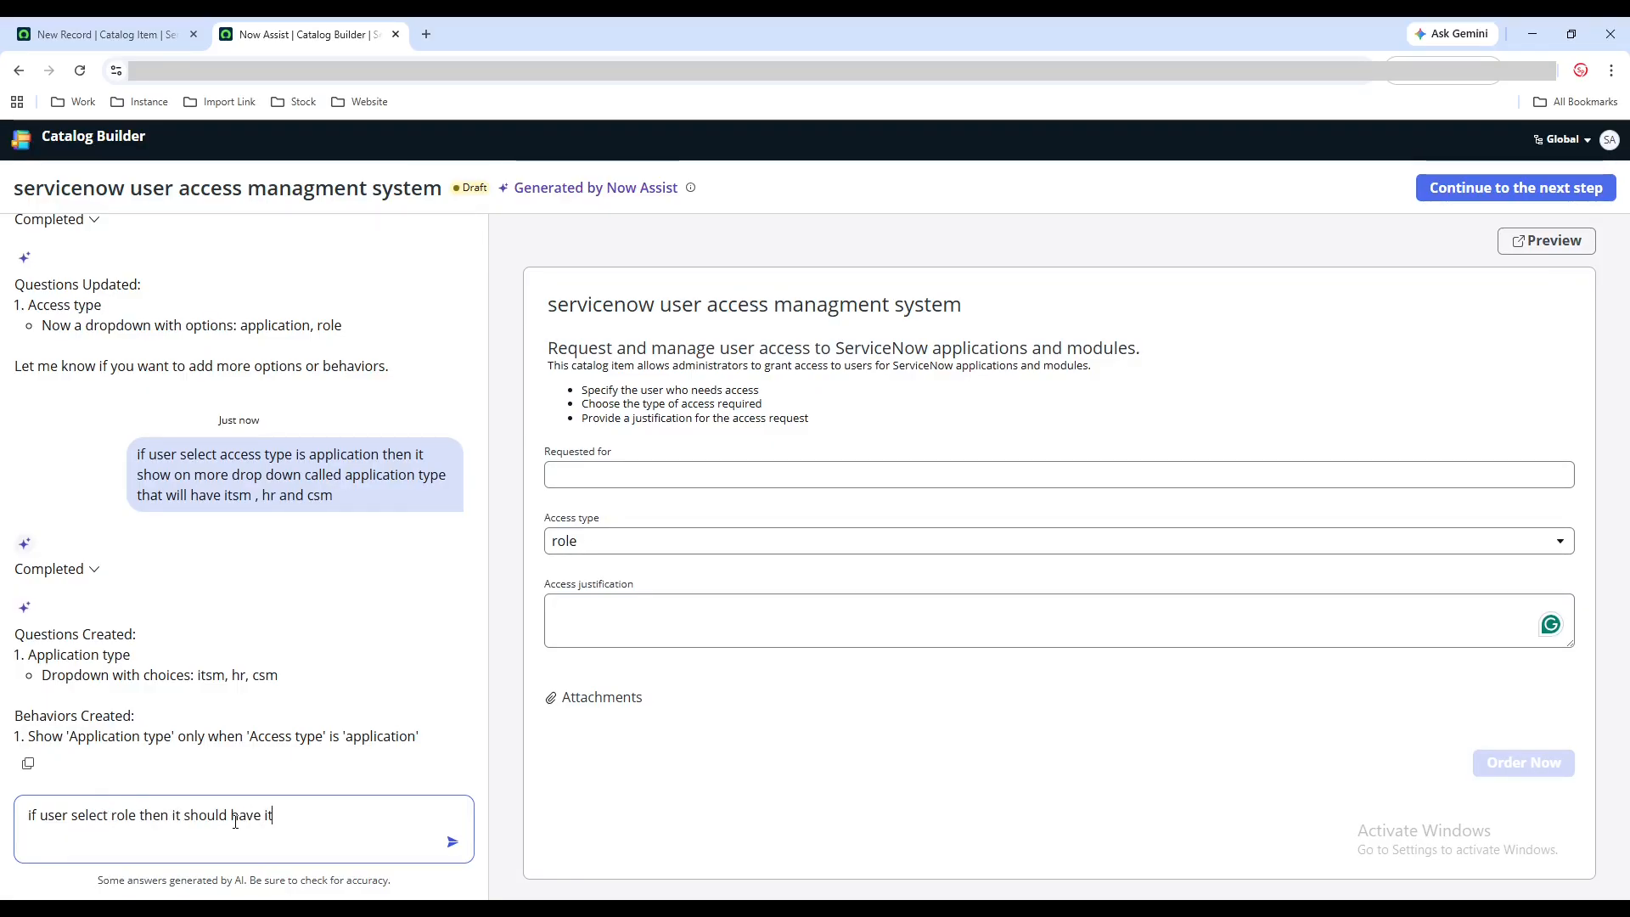
text(il, admin or hr)
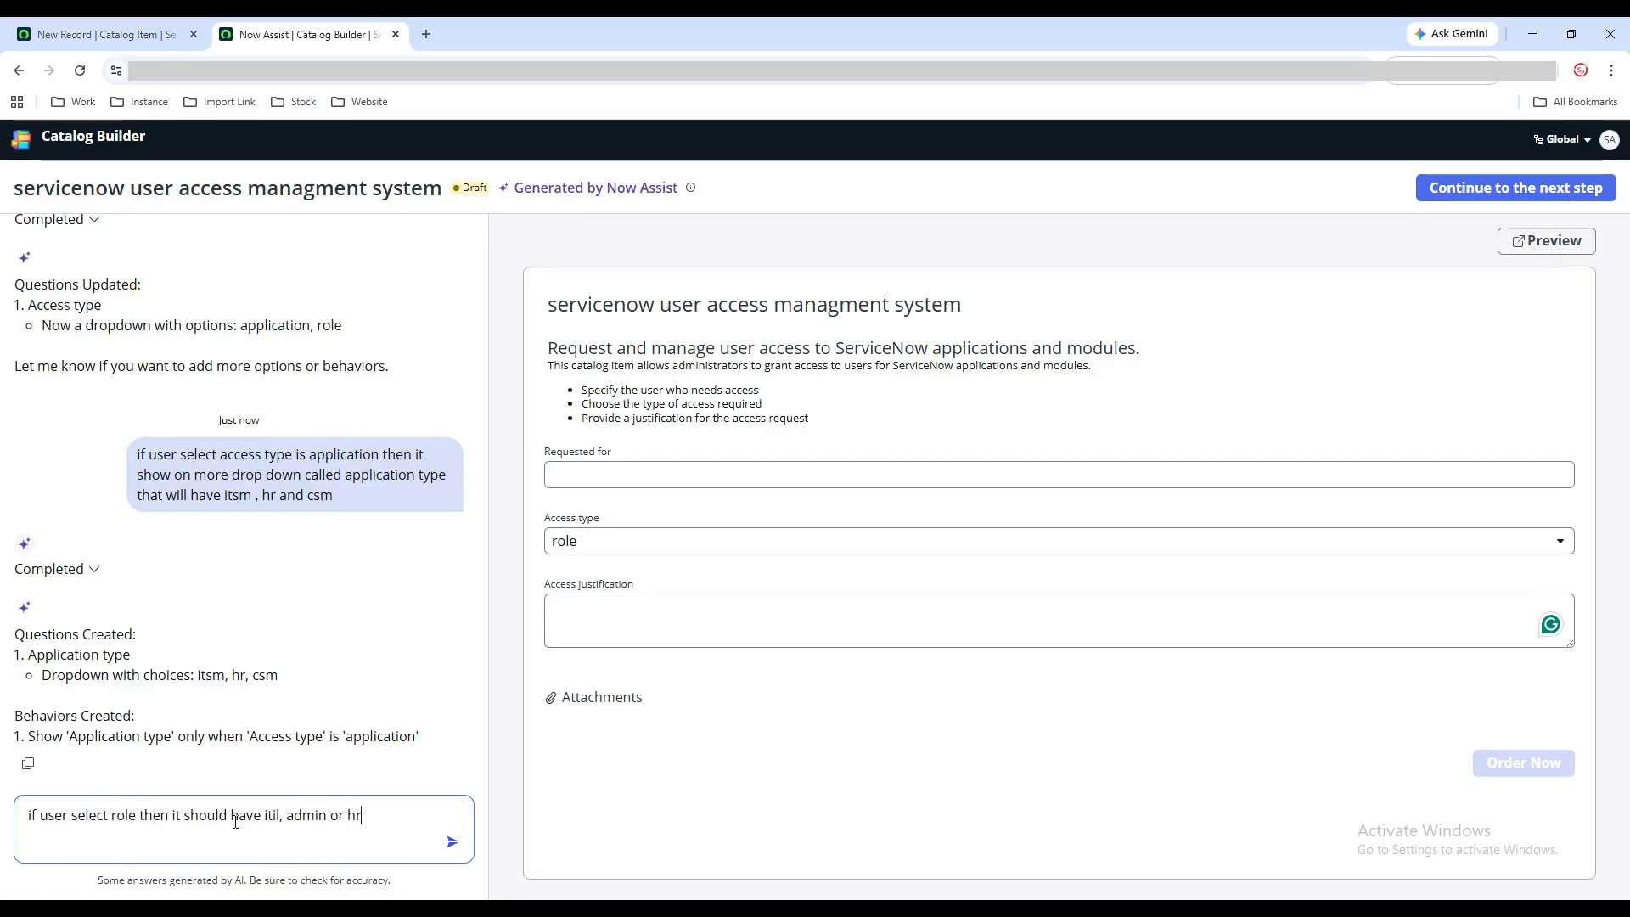
text( admin)
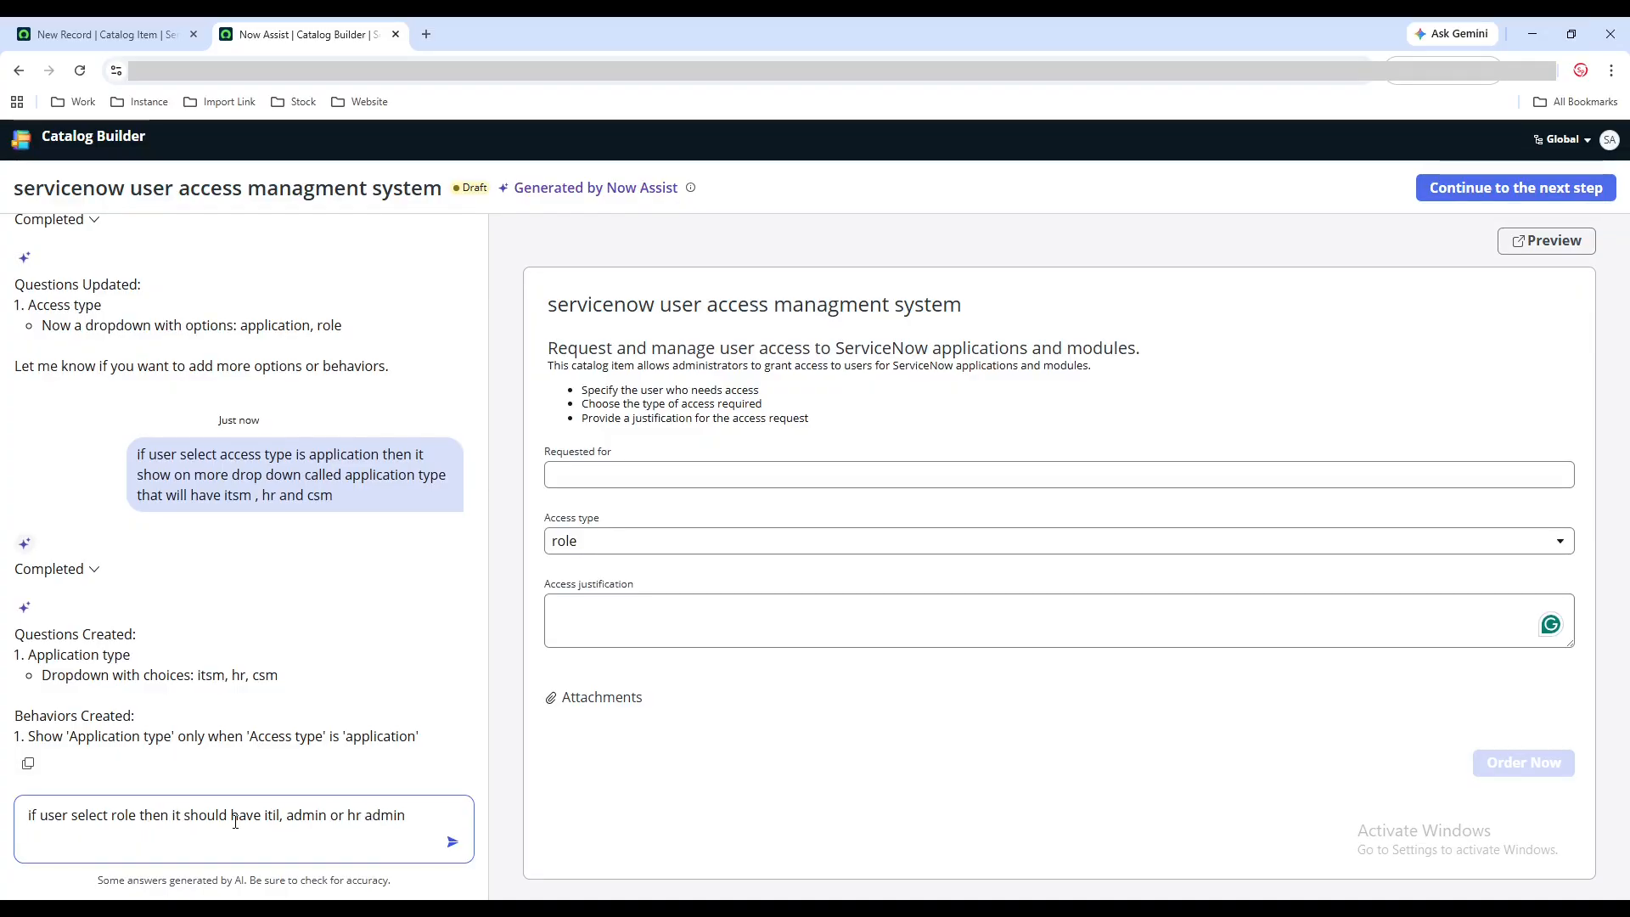
key(Return)
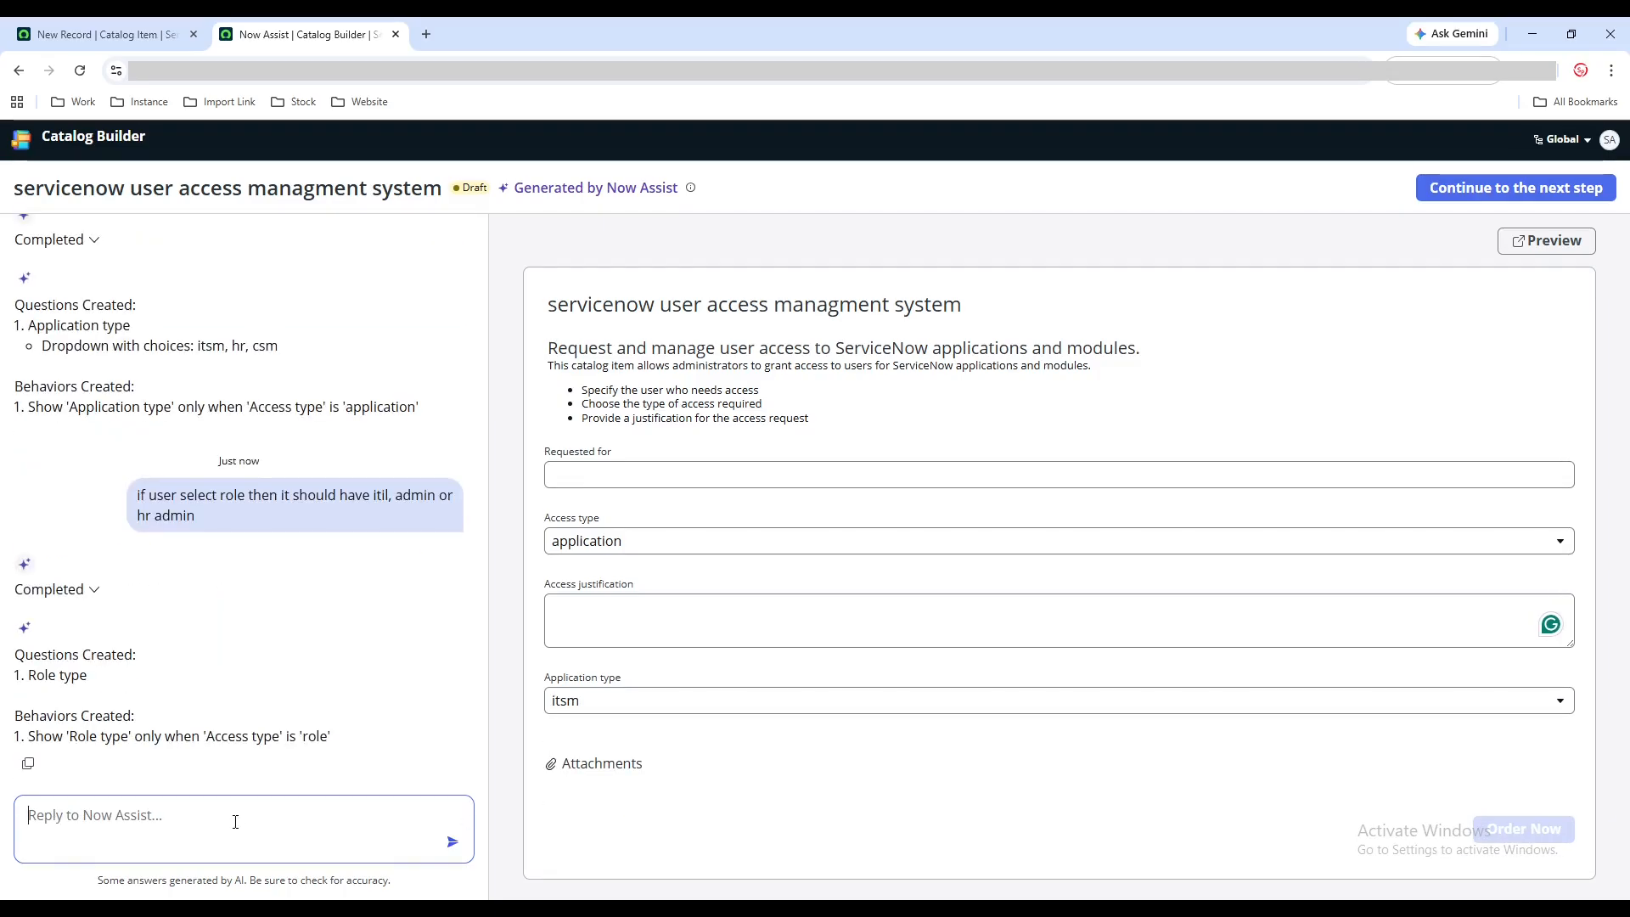
Step: Check the Role type and Application type choices in the form preview by switching Access type to role and back to application
click(585, 541)
click(590, 597)
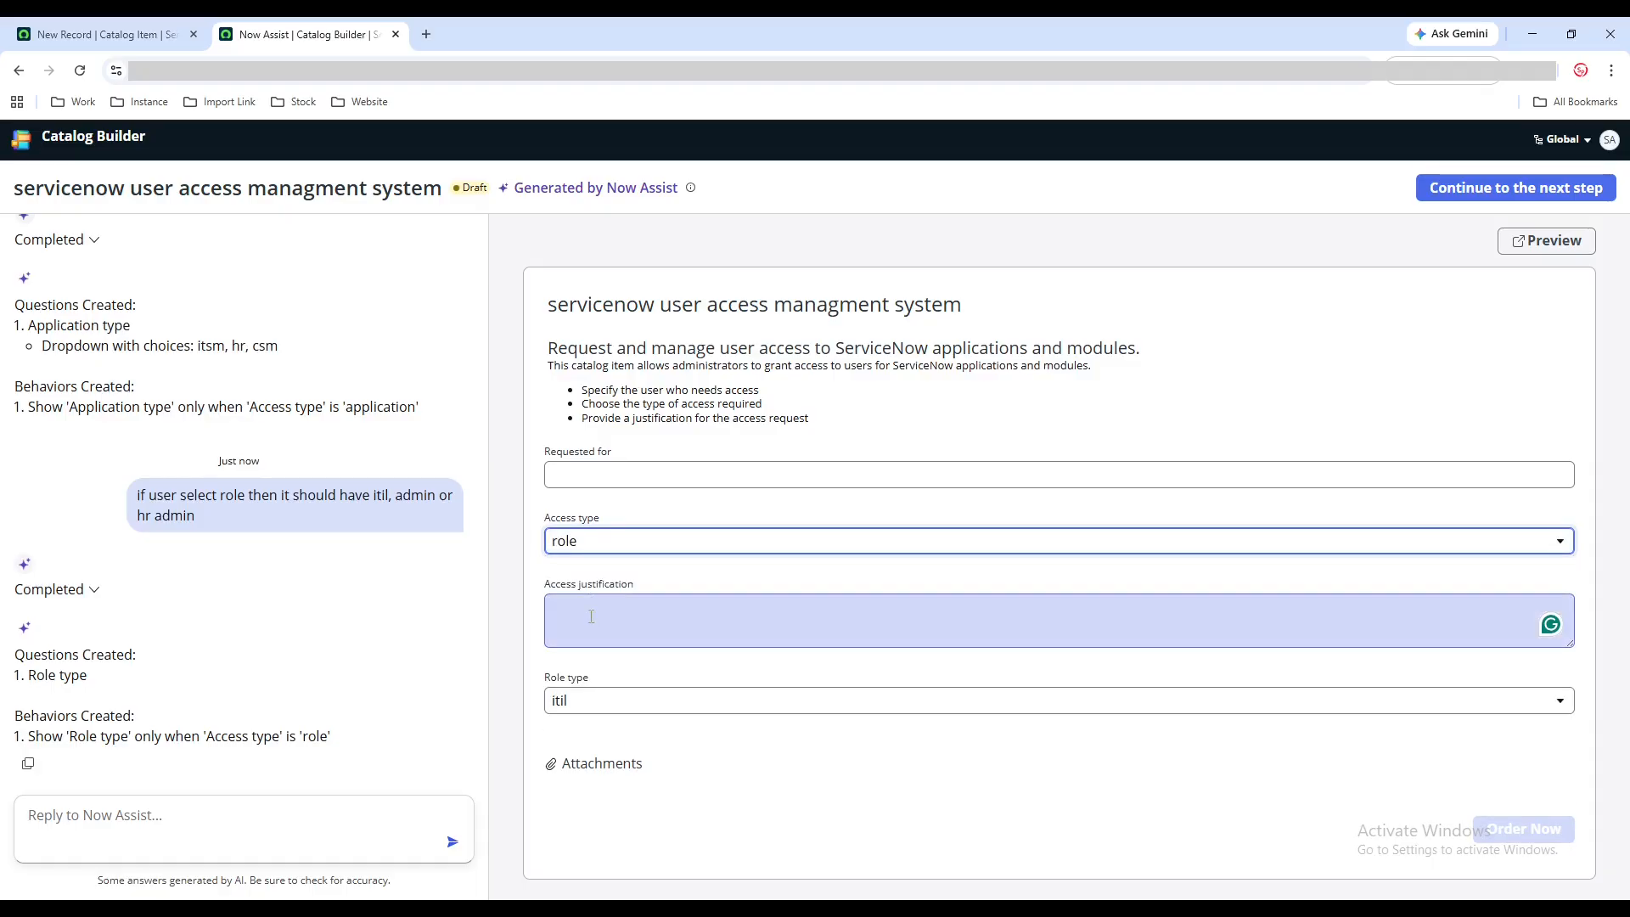
click(601, 713)
click(603, 713)
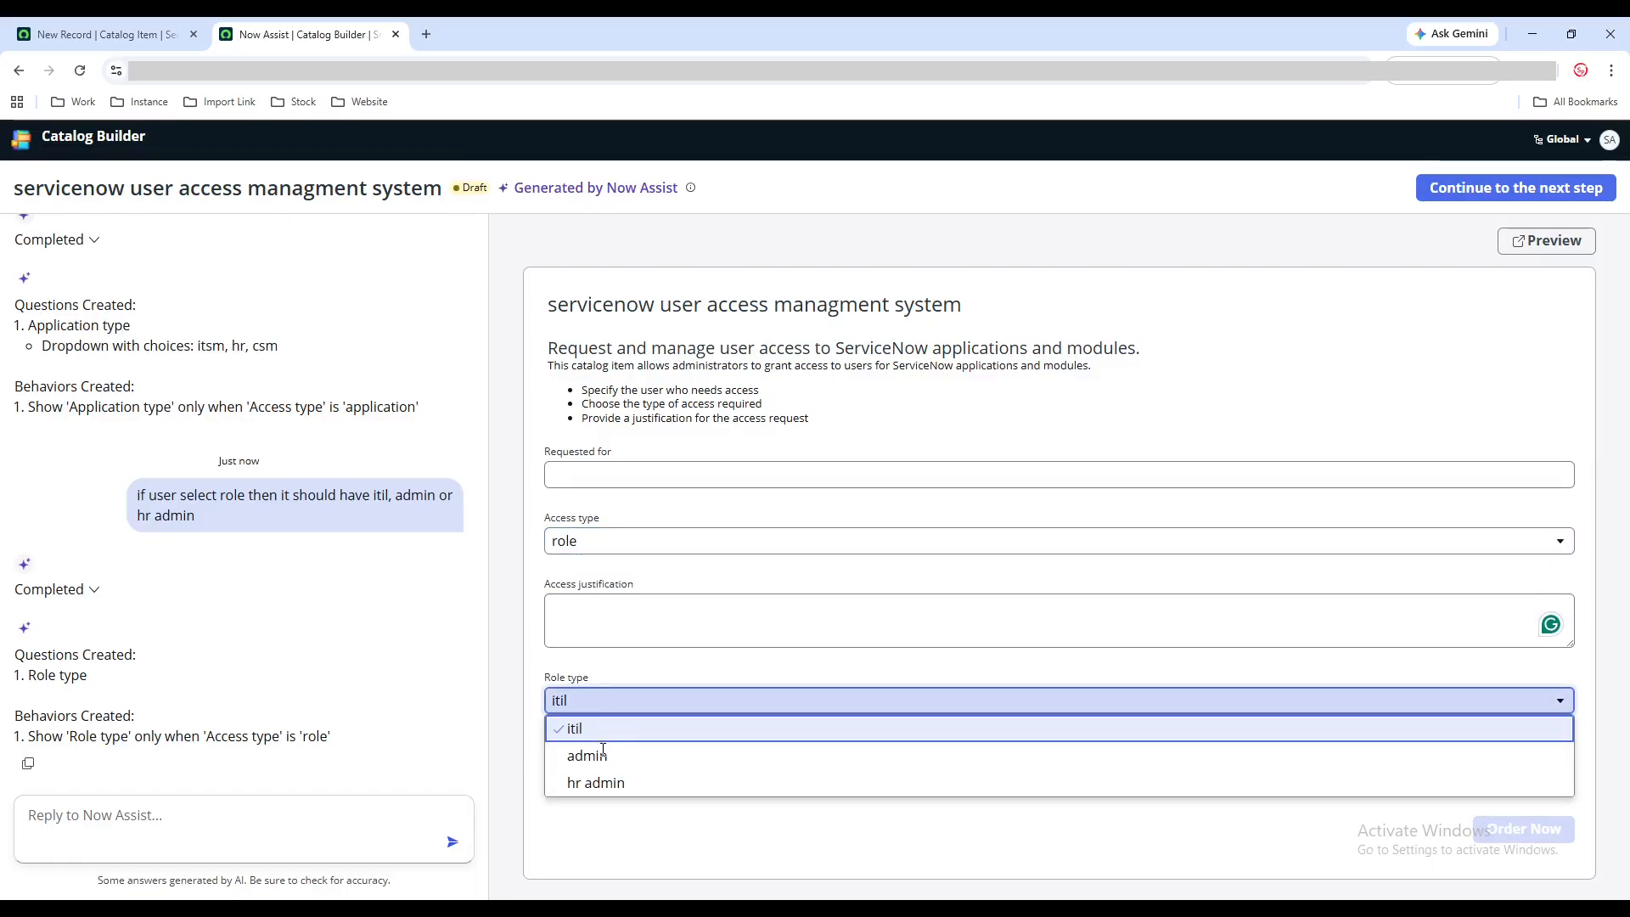
click(619, 541)
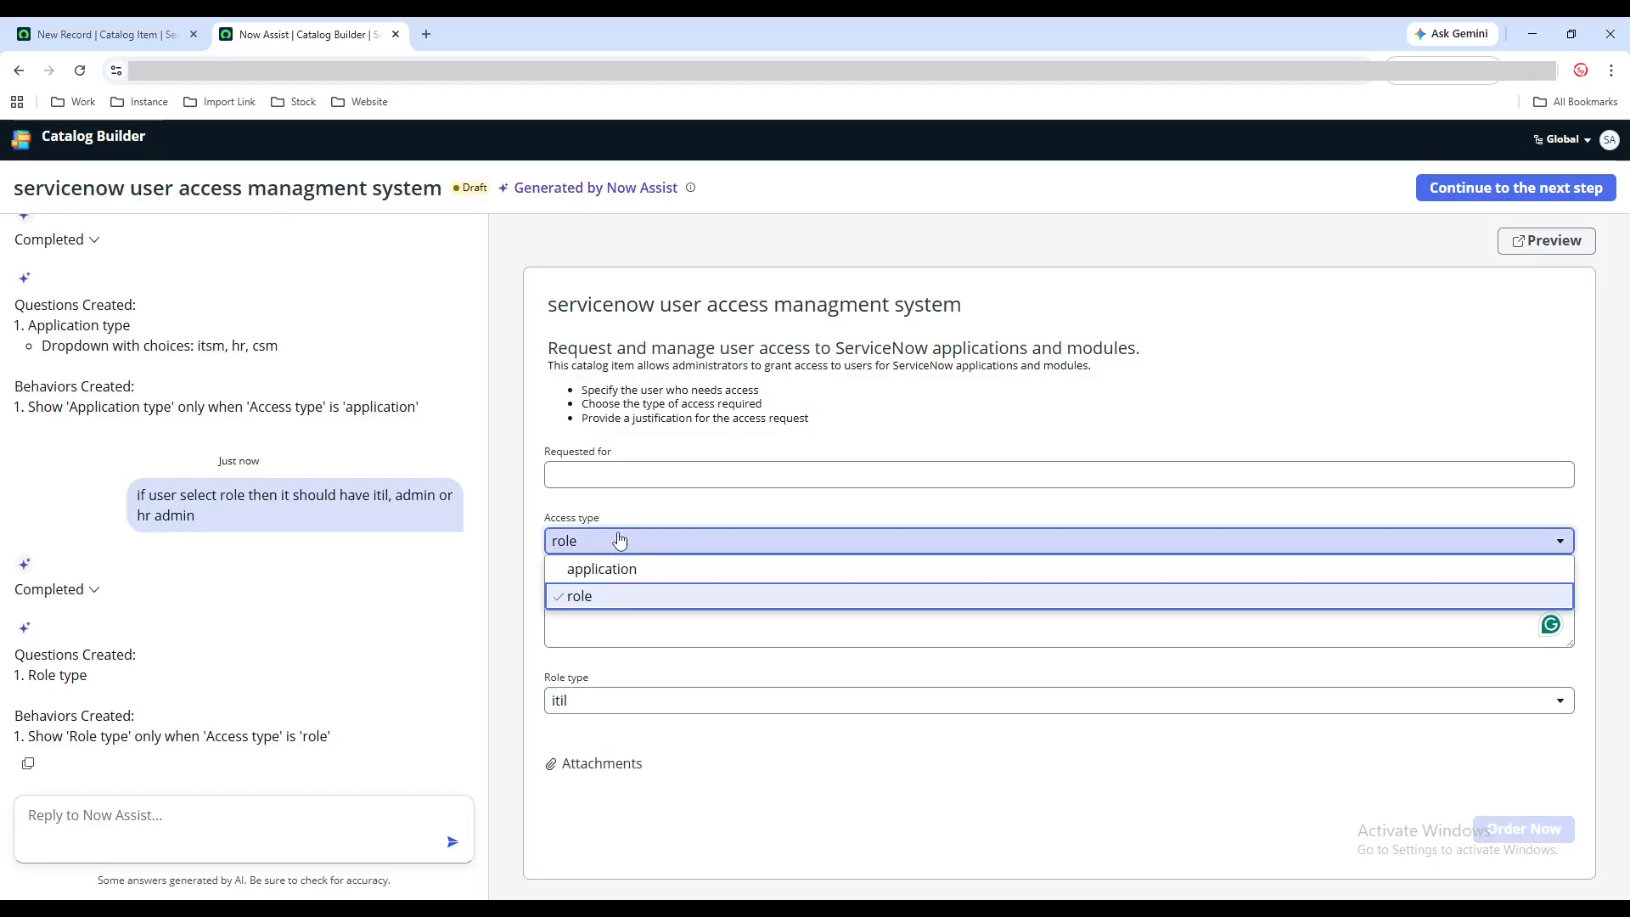
click(610, 568)
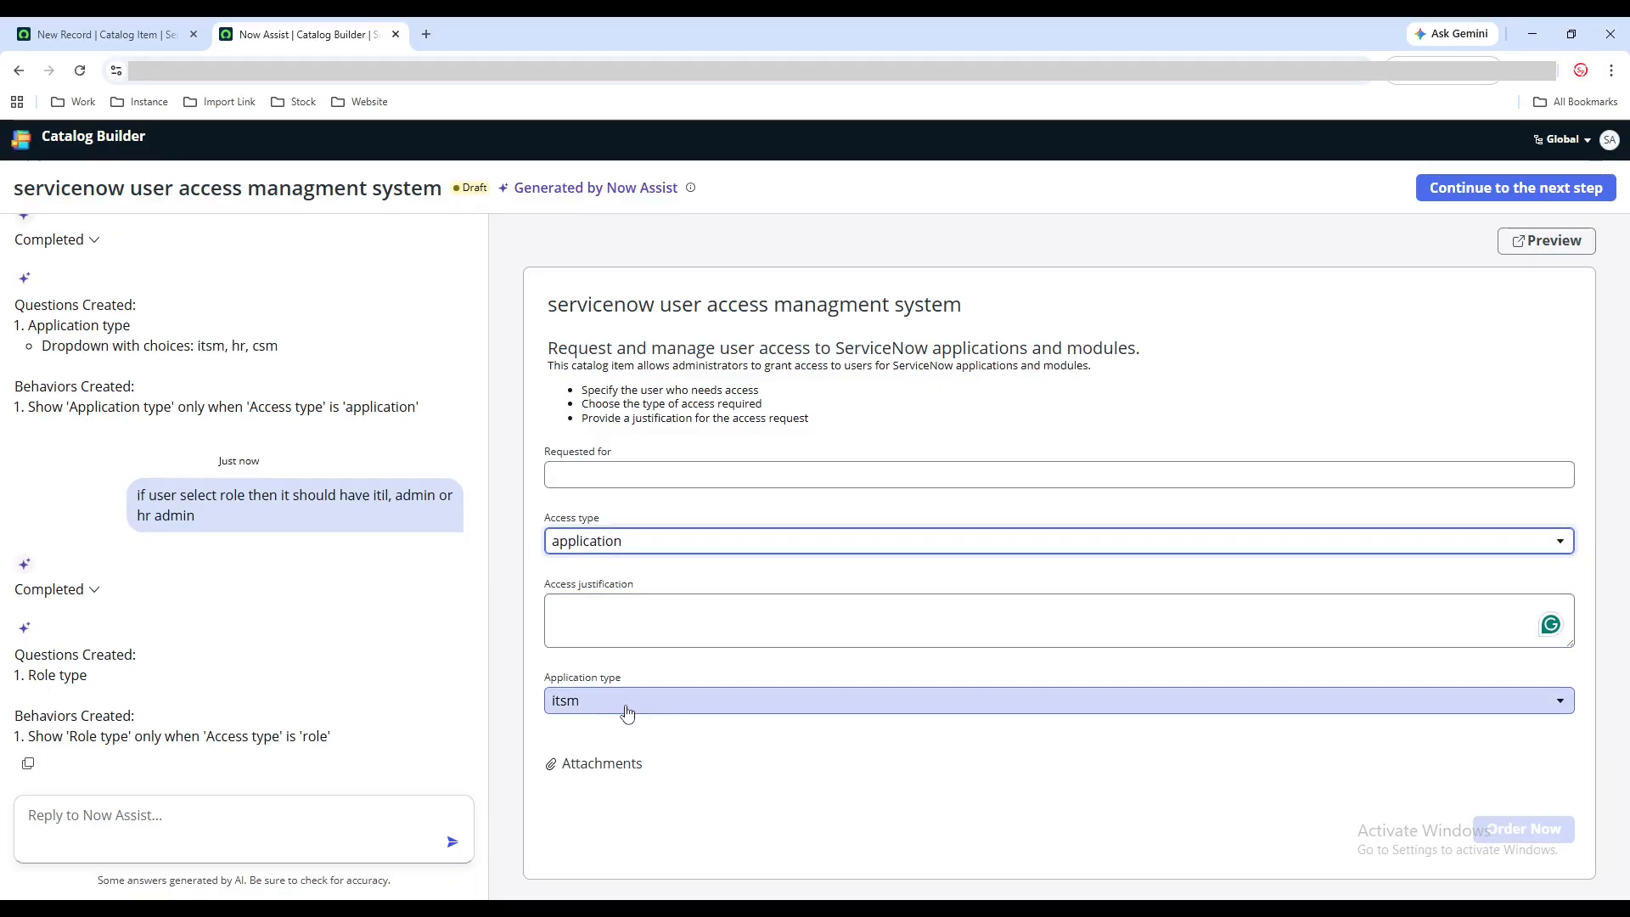
click(626, 710)
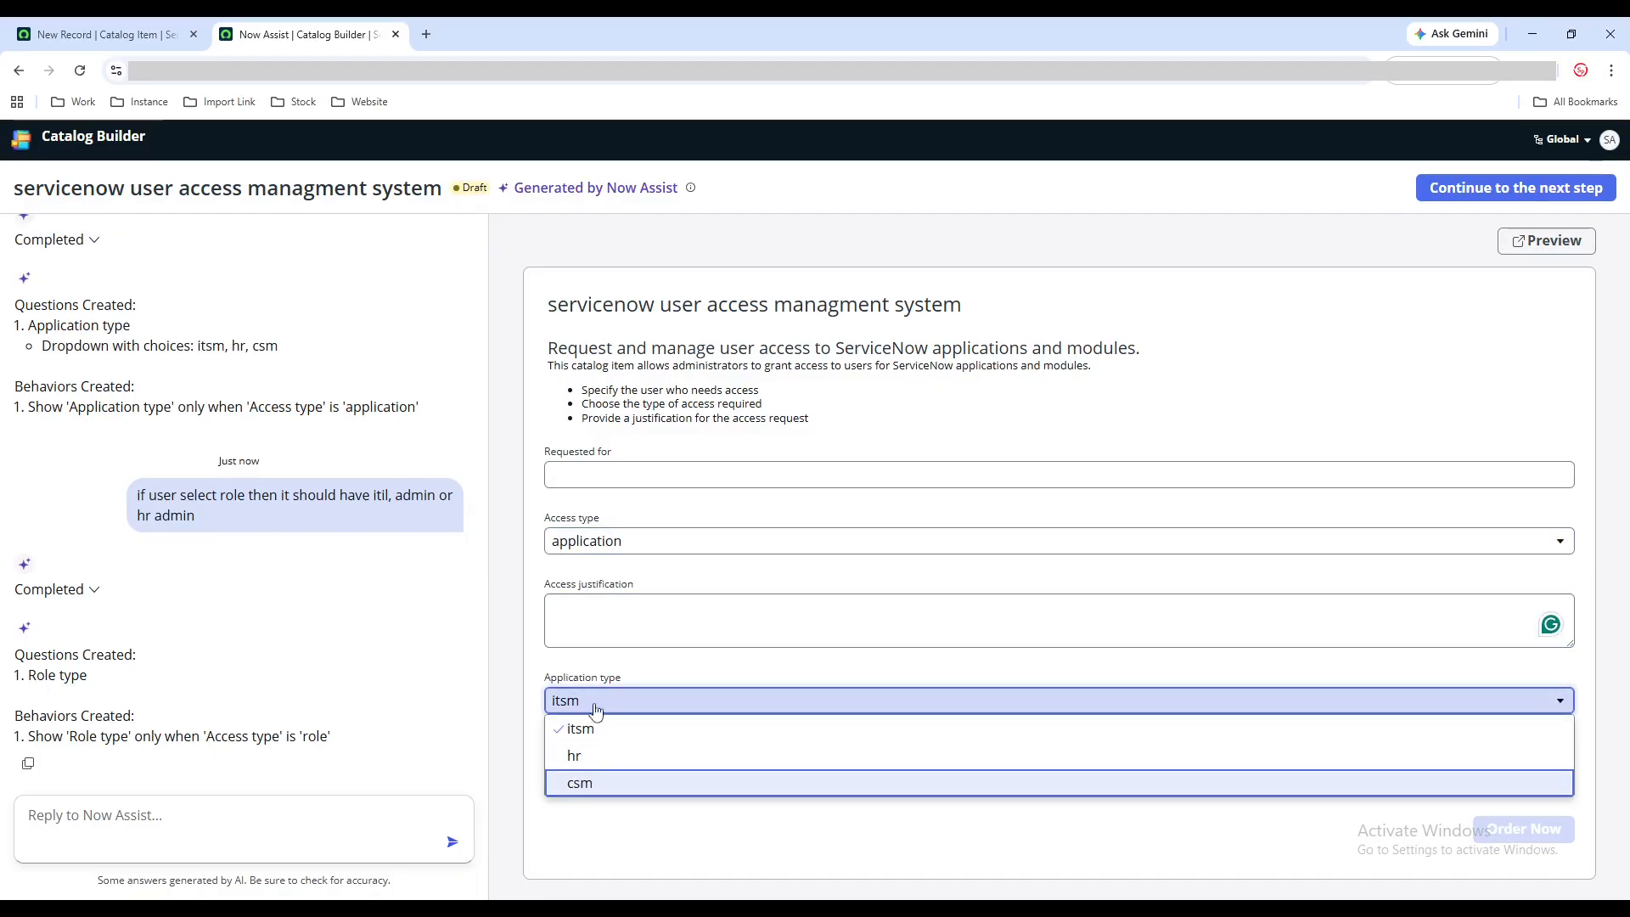
click(520, 595)
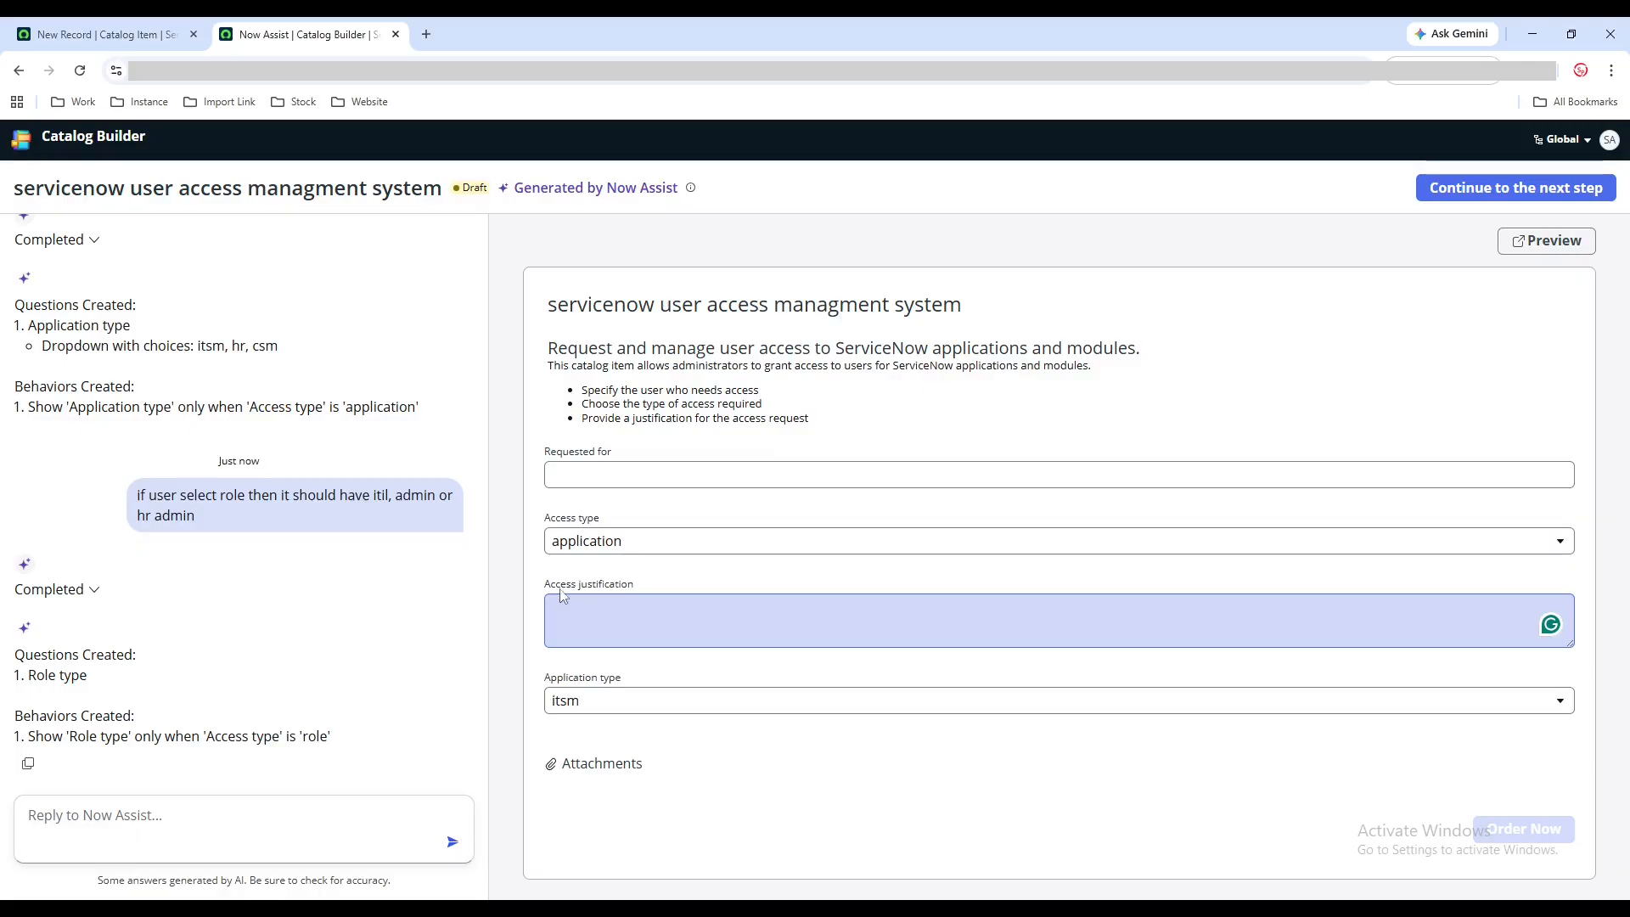
Step: Have Now Assist reorder the form with the prompt "access justification should be last question"
click(259, 809)
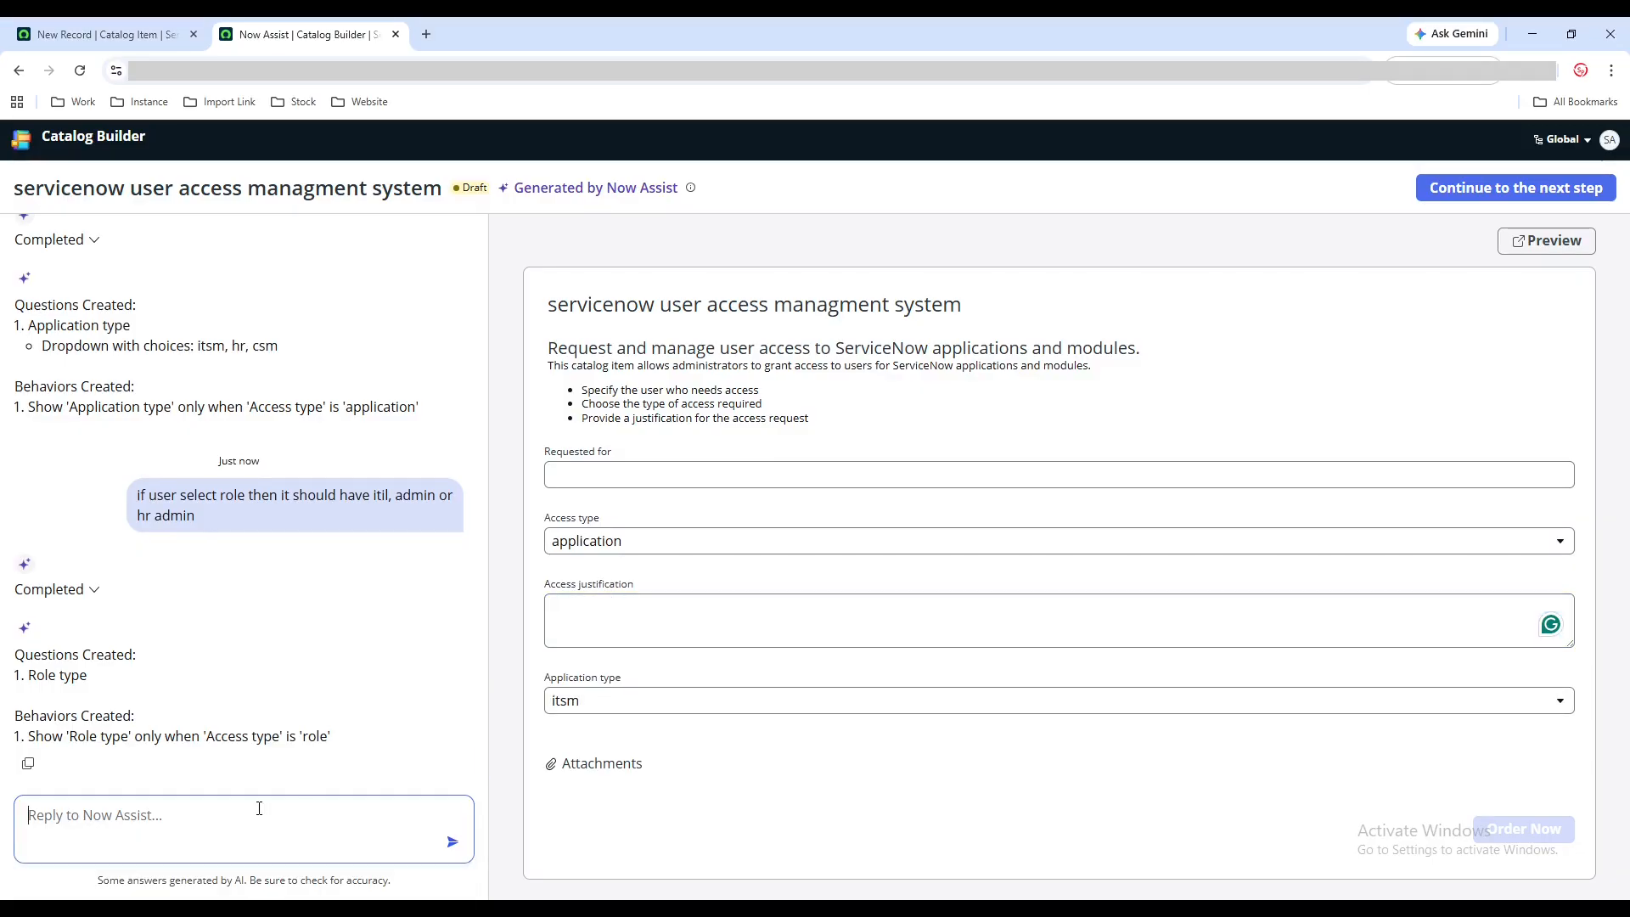
text(access j)
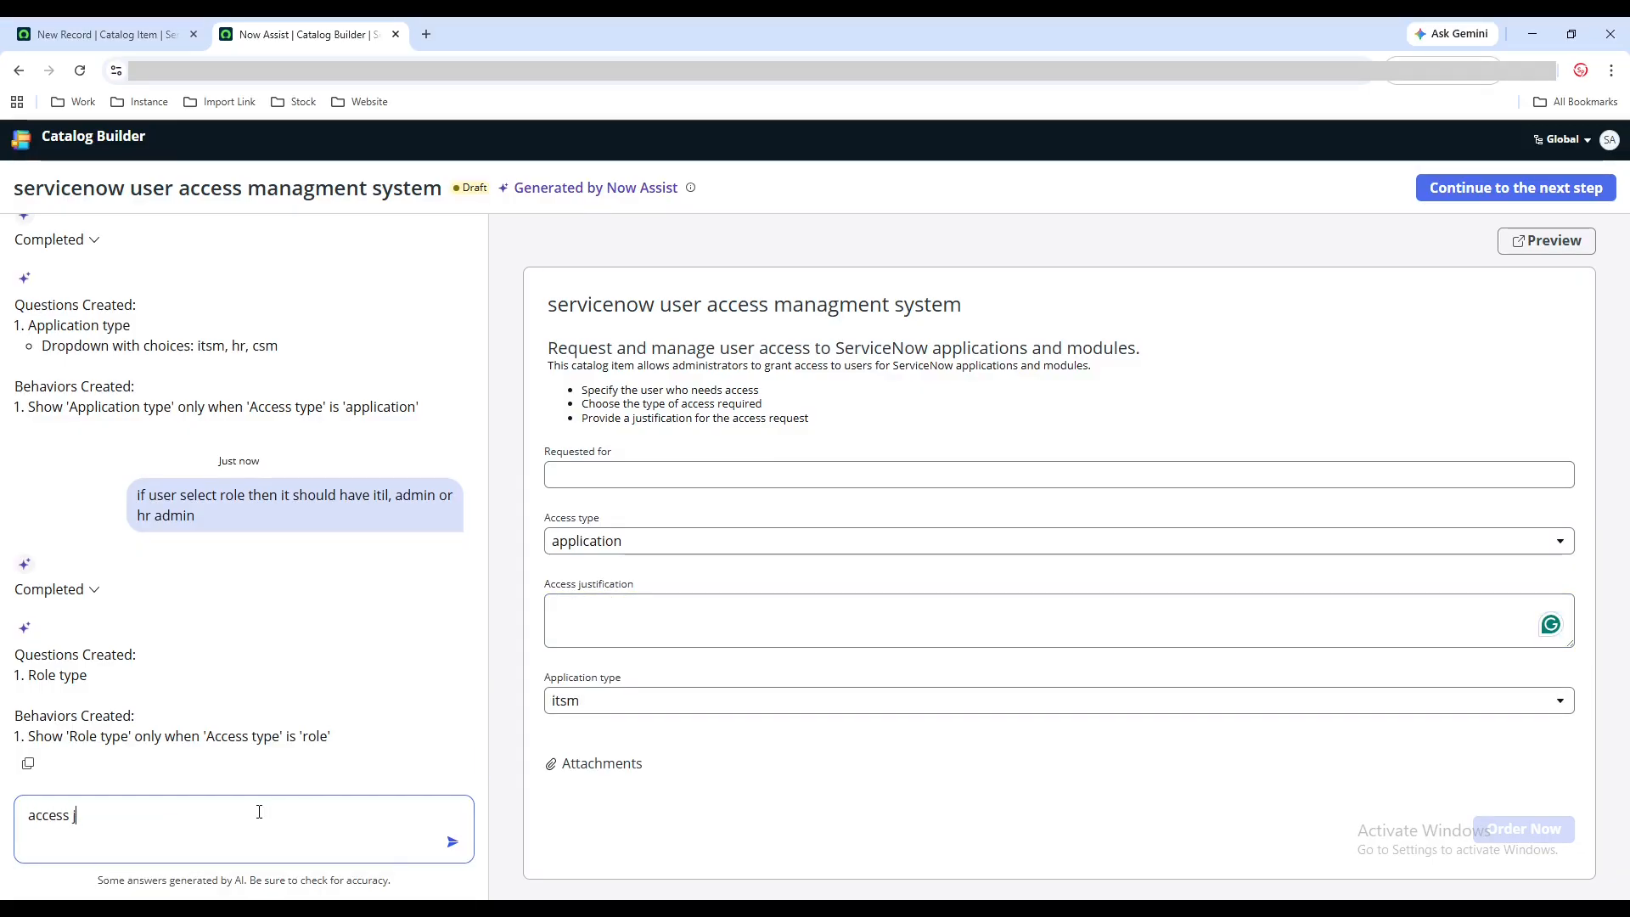
text(ustification should be last)
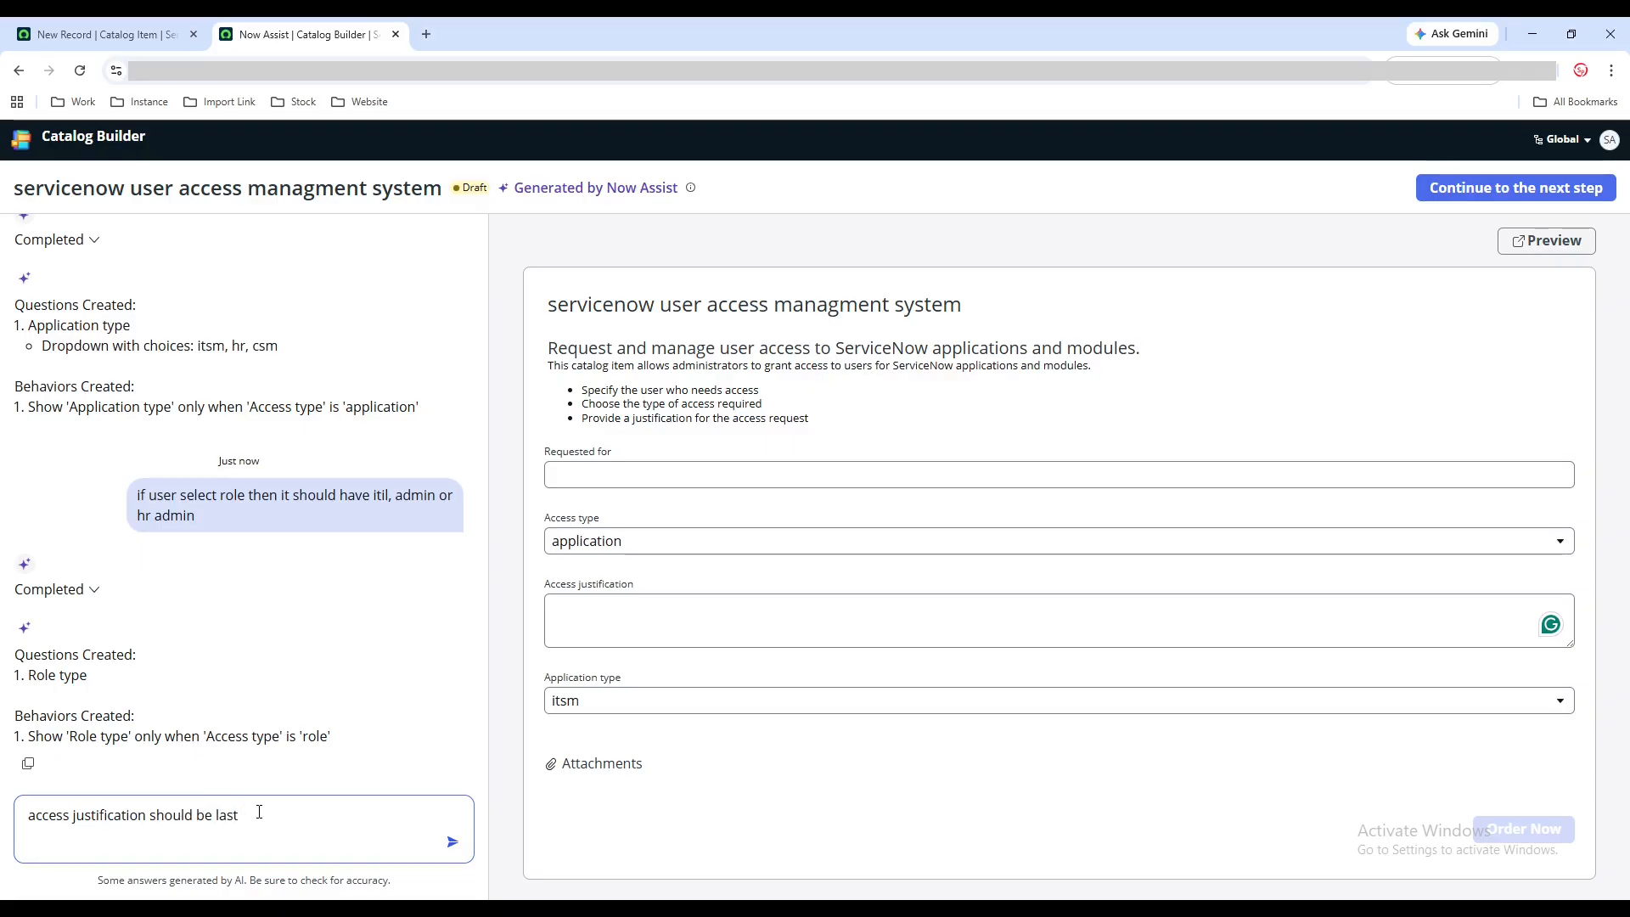
text( question)
key(Return)
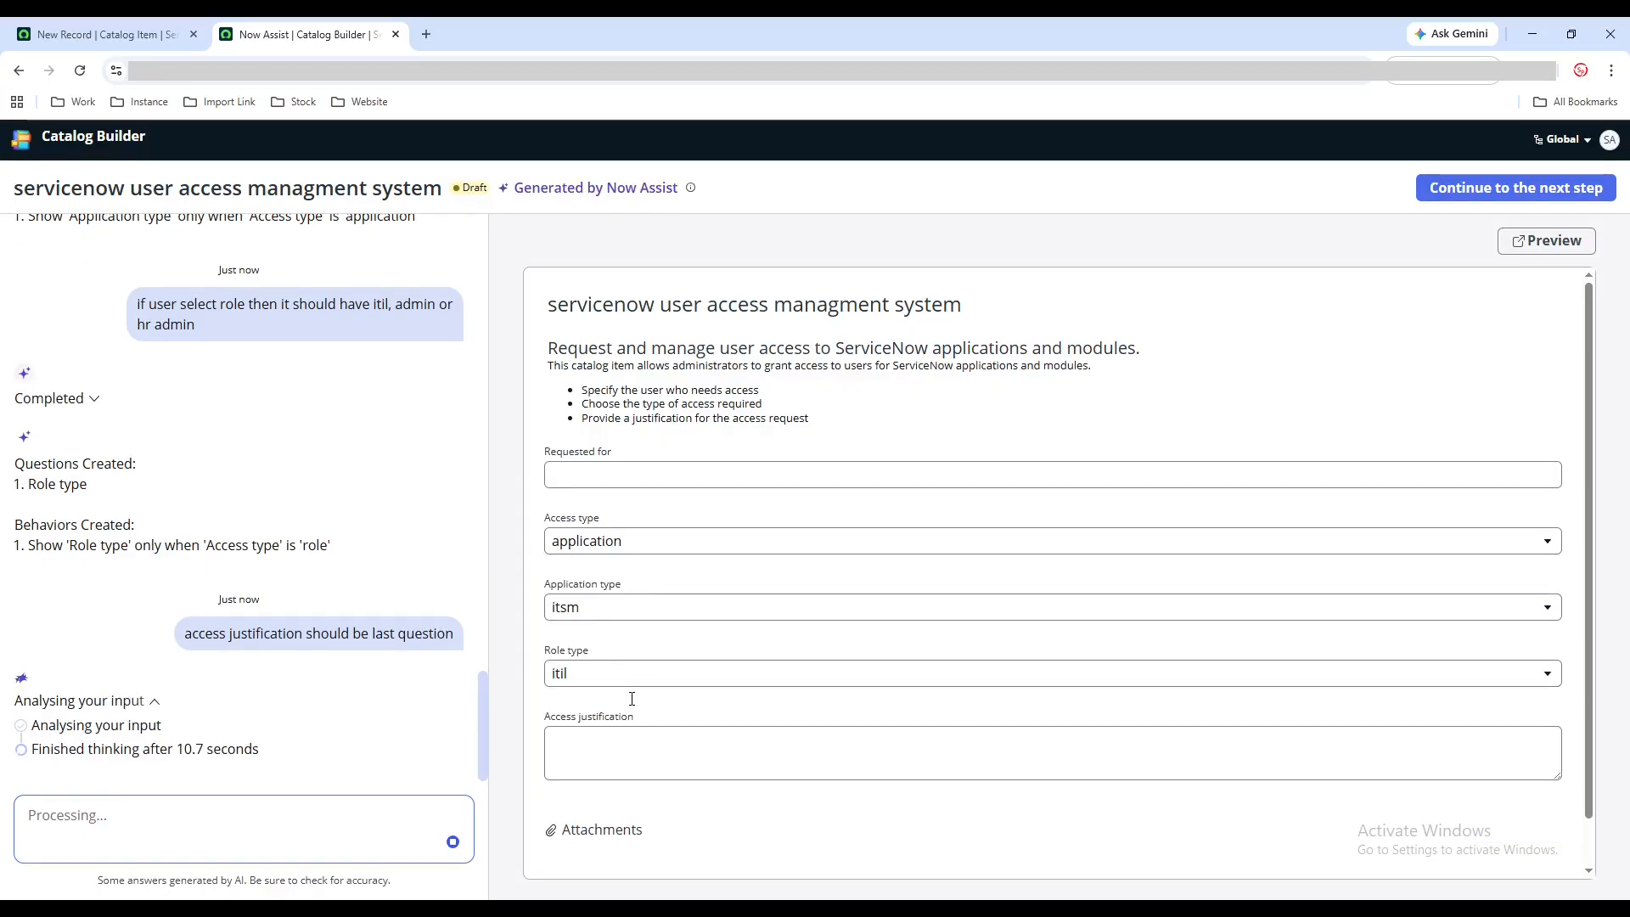
Step: Check the reordered form preview by opening the Application type choices and switching Access type to role
click(618, 605)
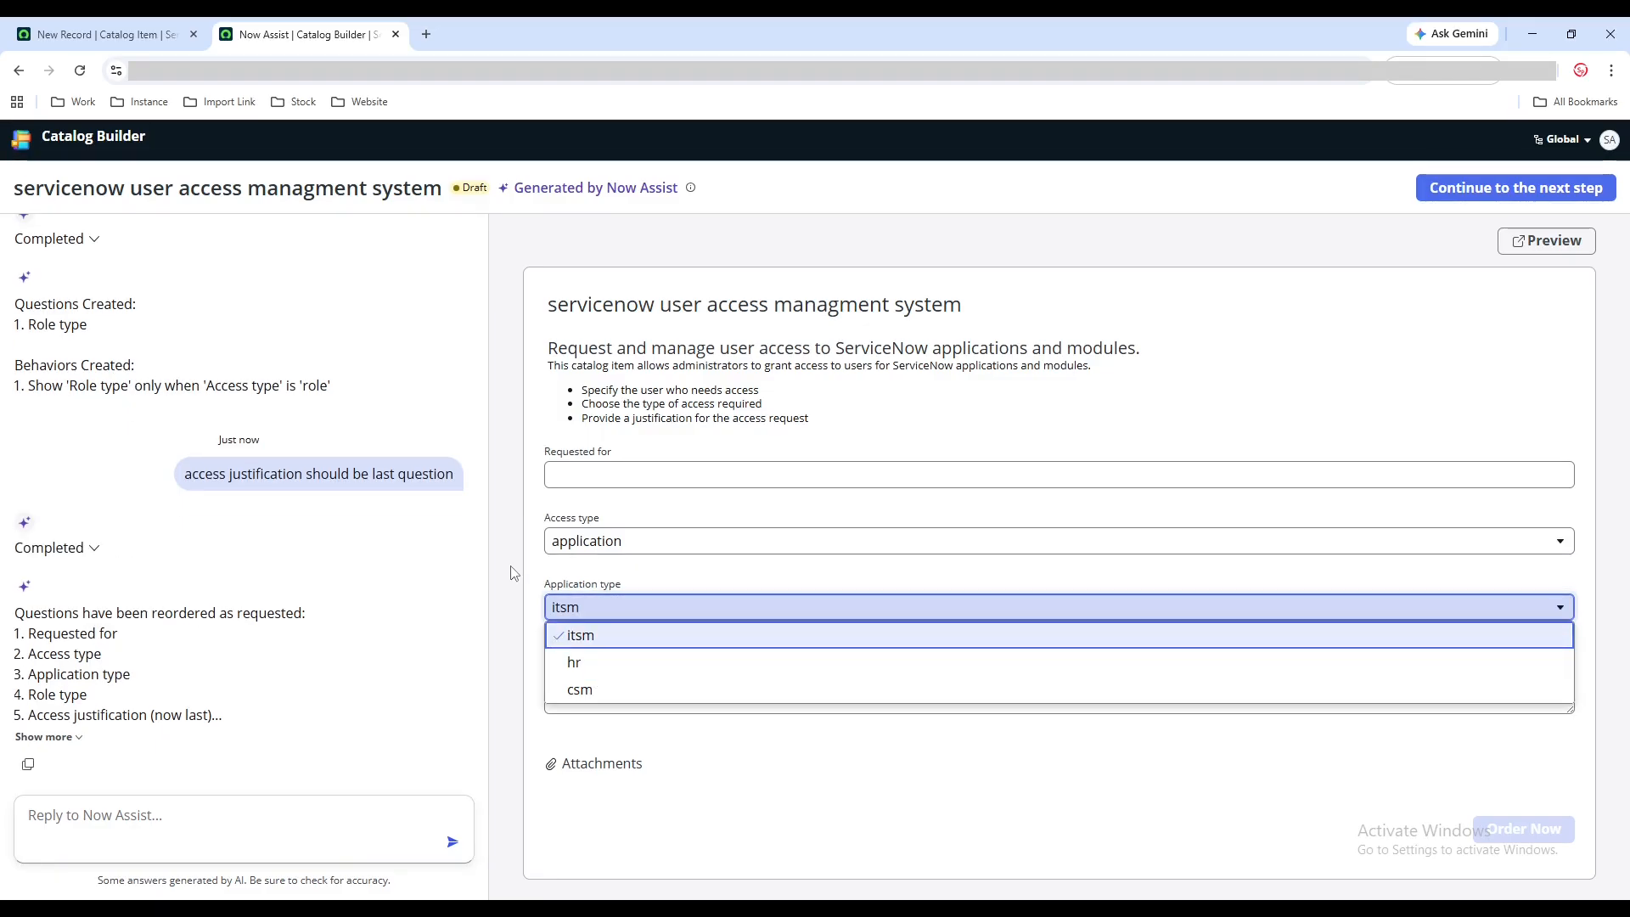
click(608, 543)
click(603, 597)
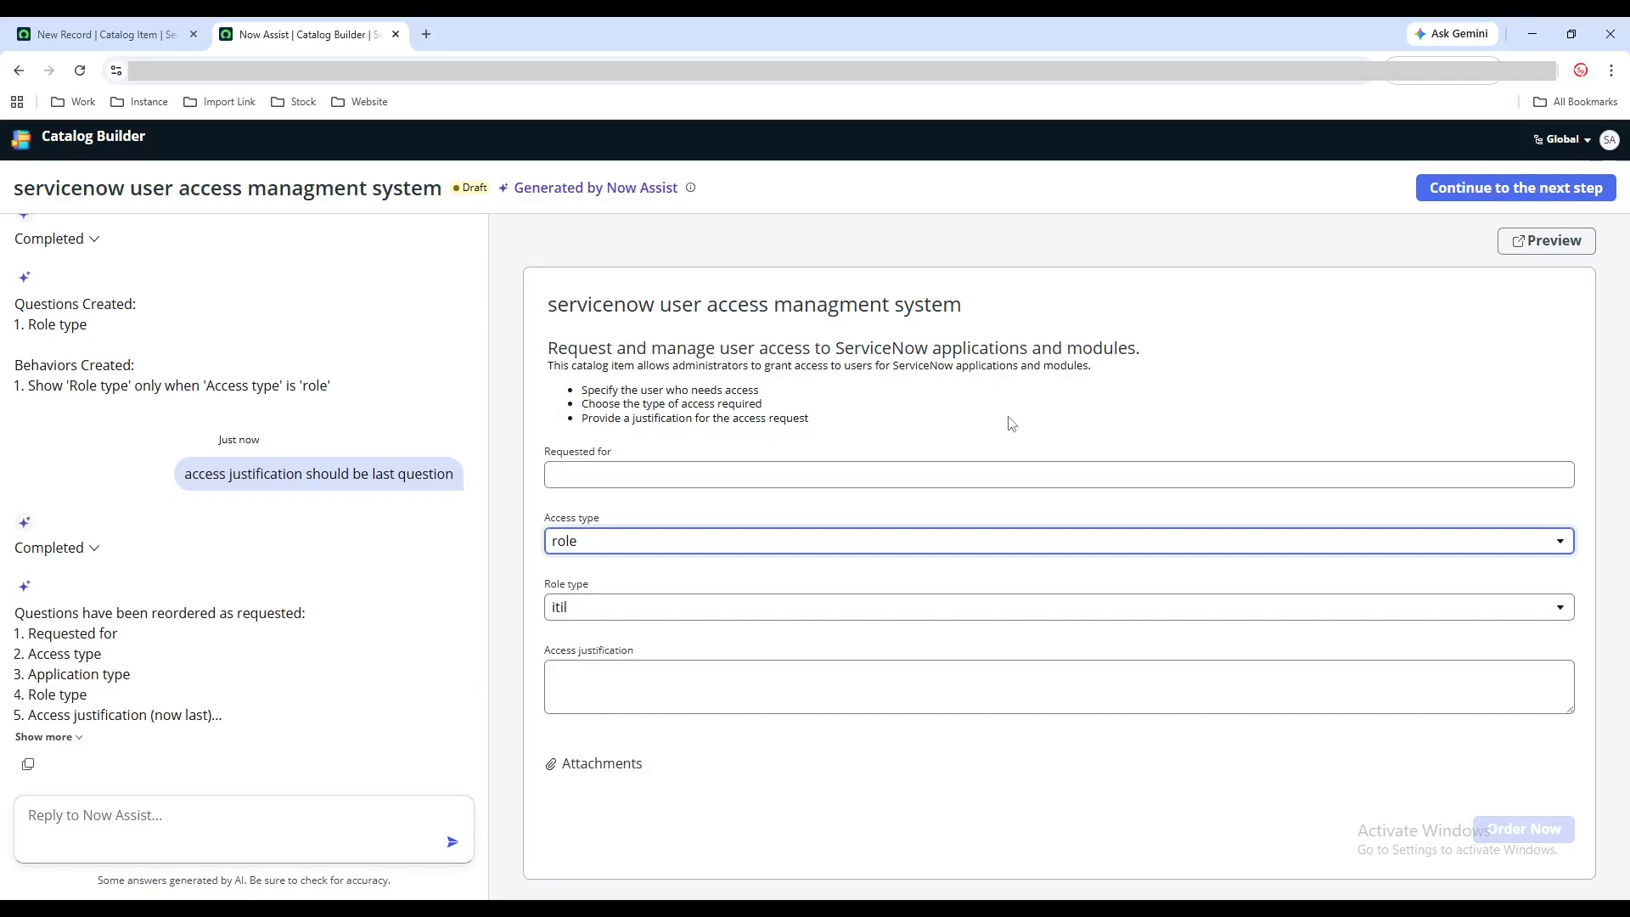
scroll(487, 606, up, 4)
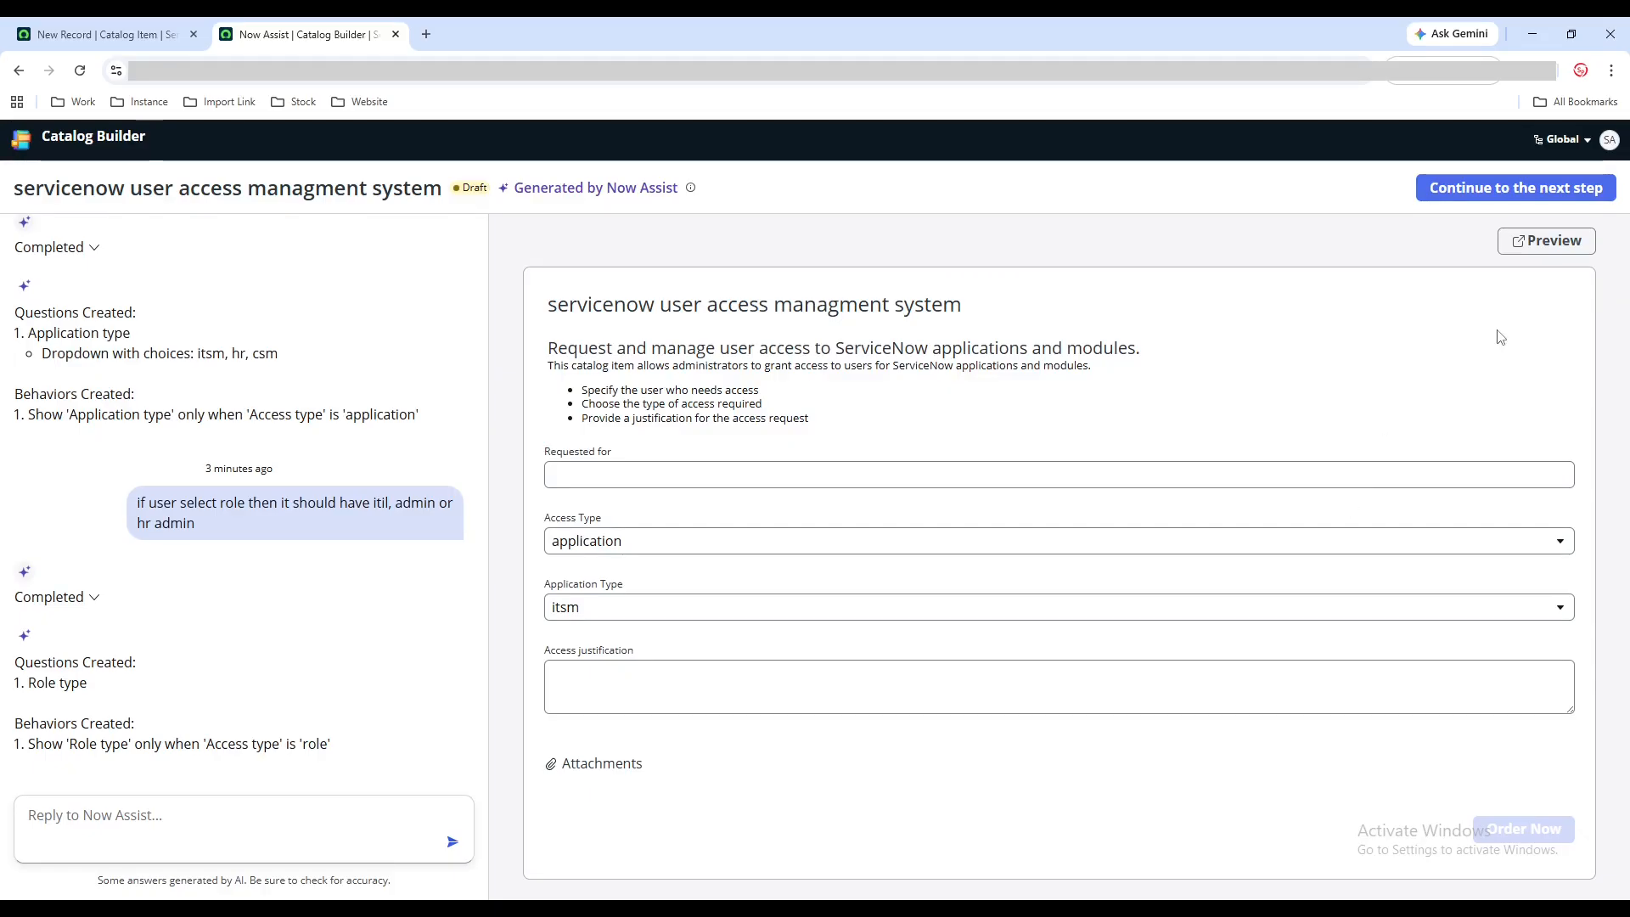
Step: Continue to the next step of the catalog item and review its Details, Location and Questions sections
click(1520, 194)
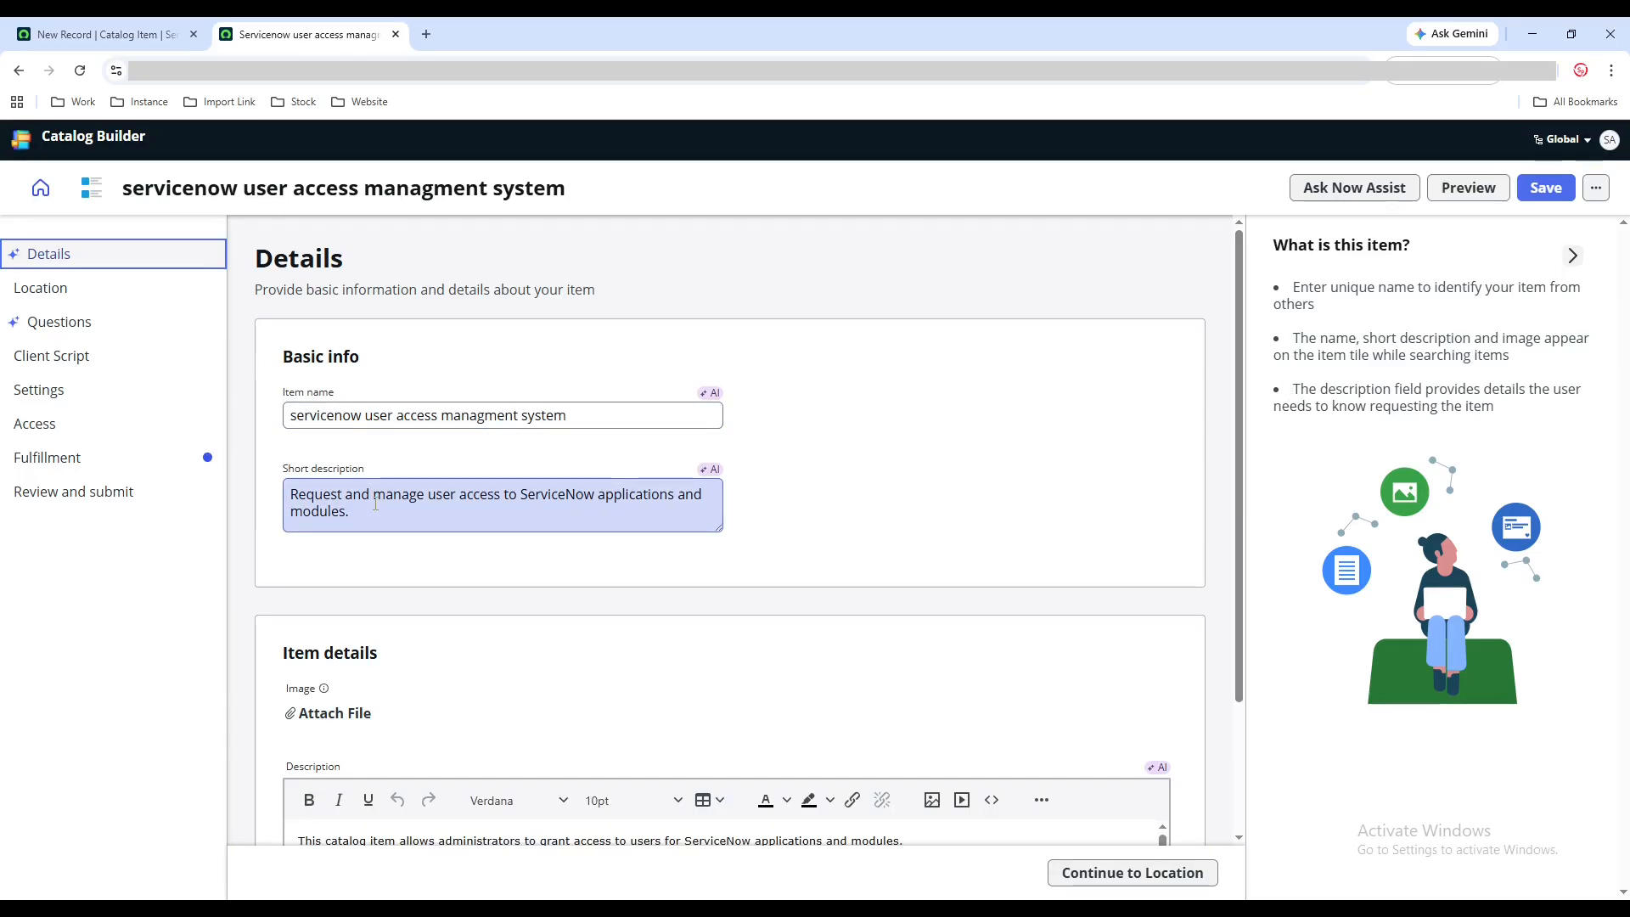
scroll(764, 477, down, 2)
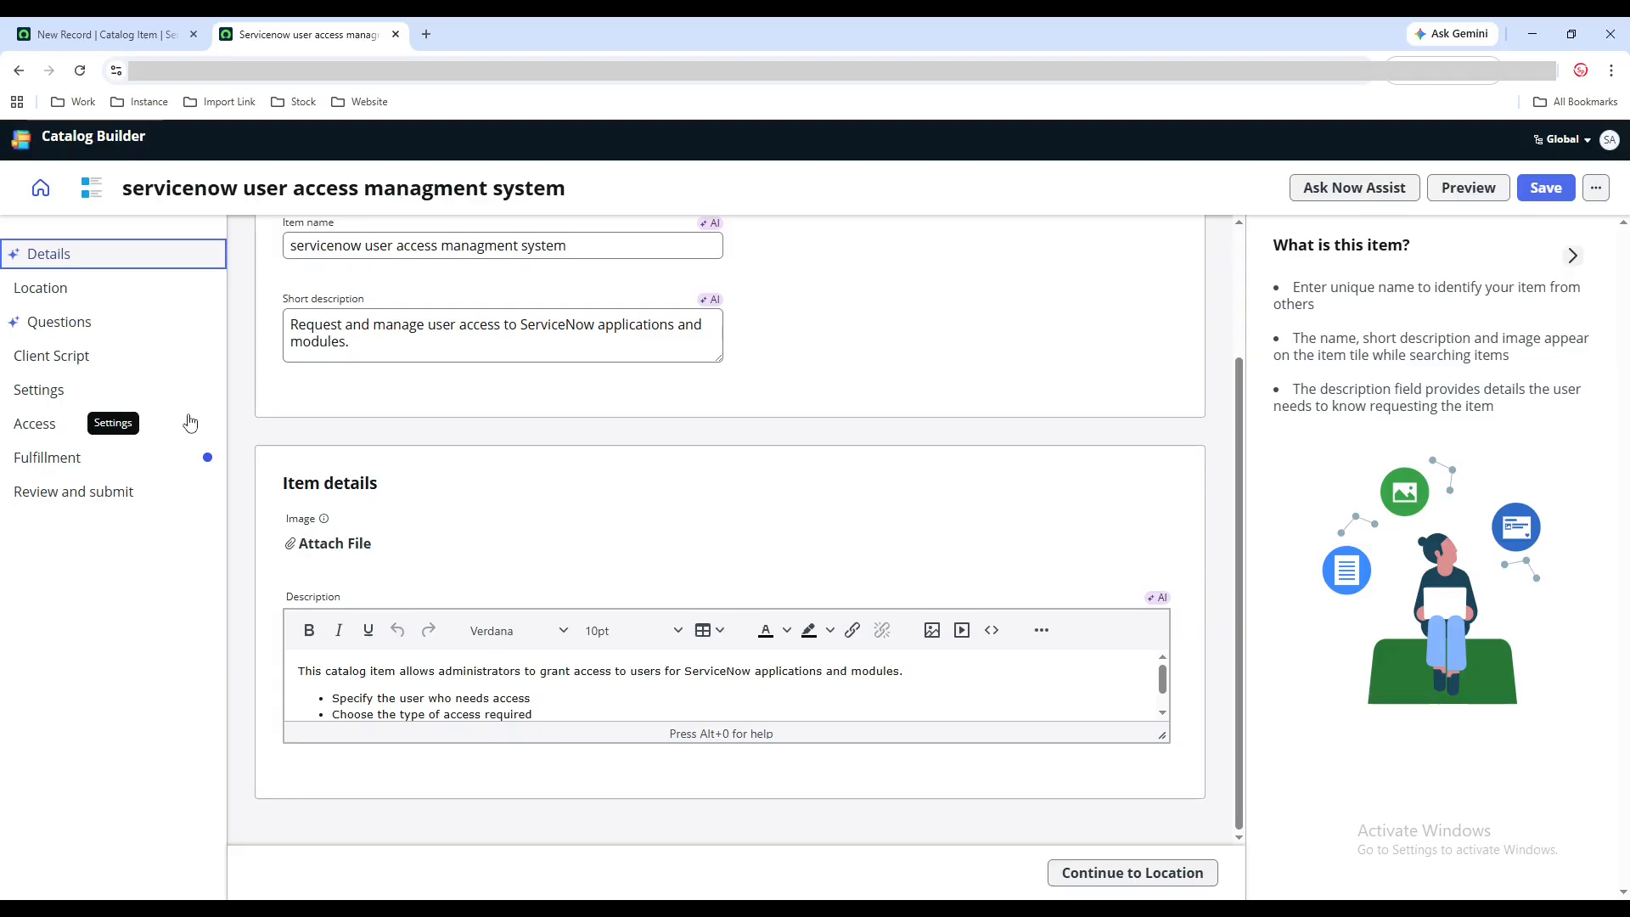
click(65, 293)
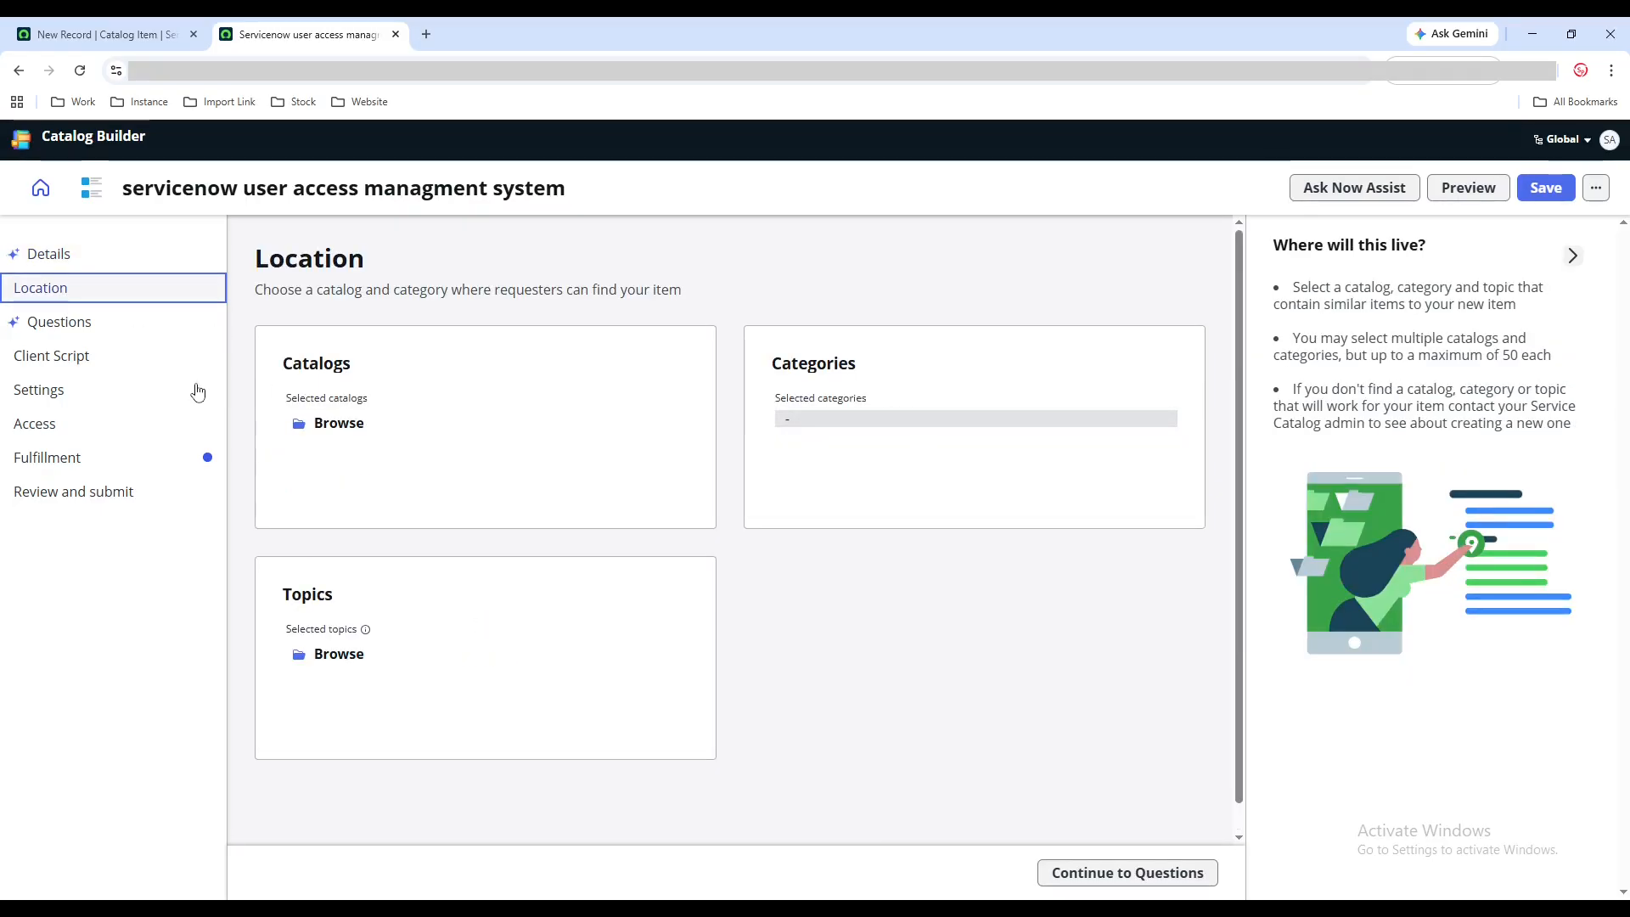
click(73, 335)
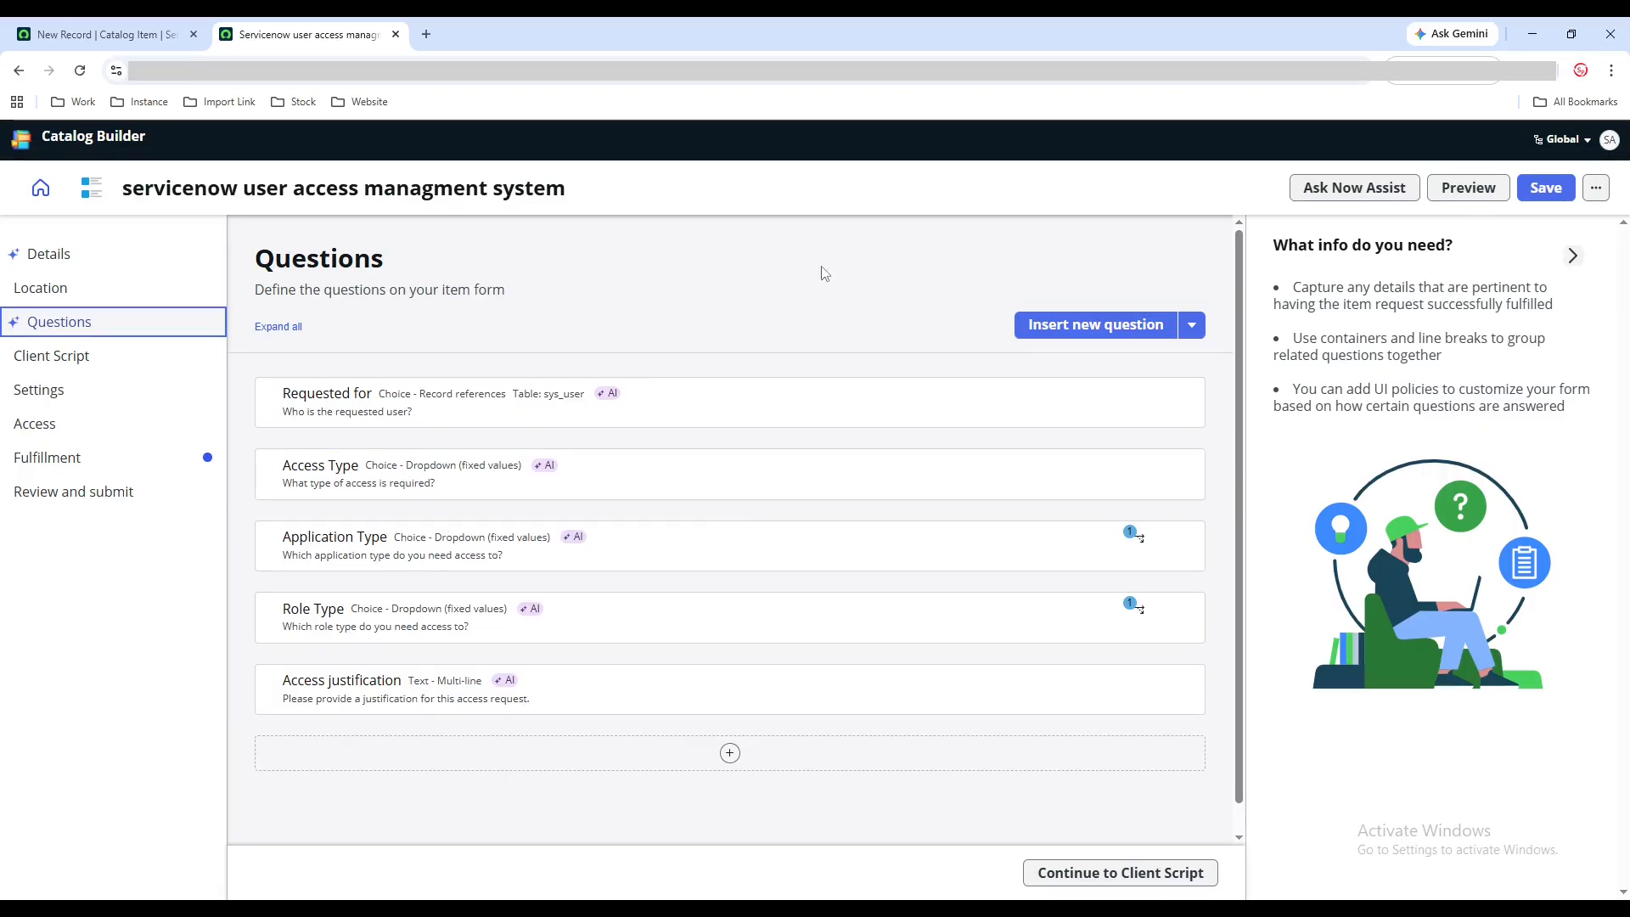
Step: Preview the catalog item in the Portal view and in the Virtual Agent view
click(1457, 190)
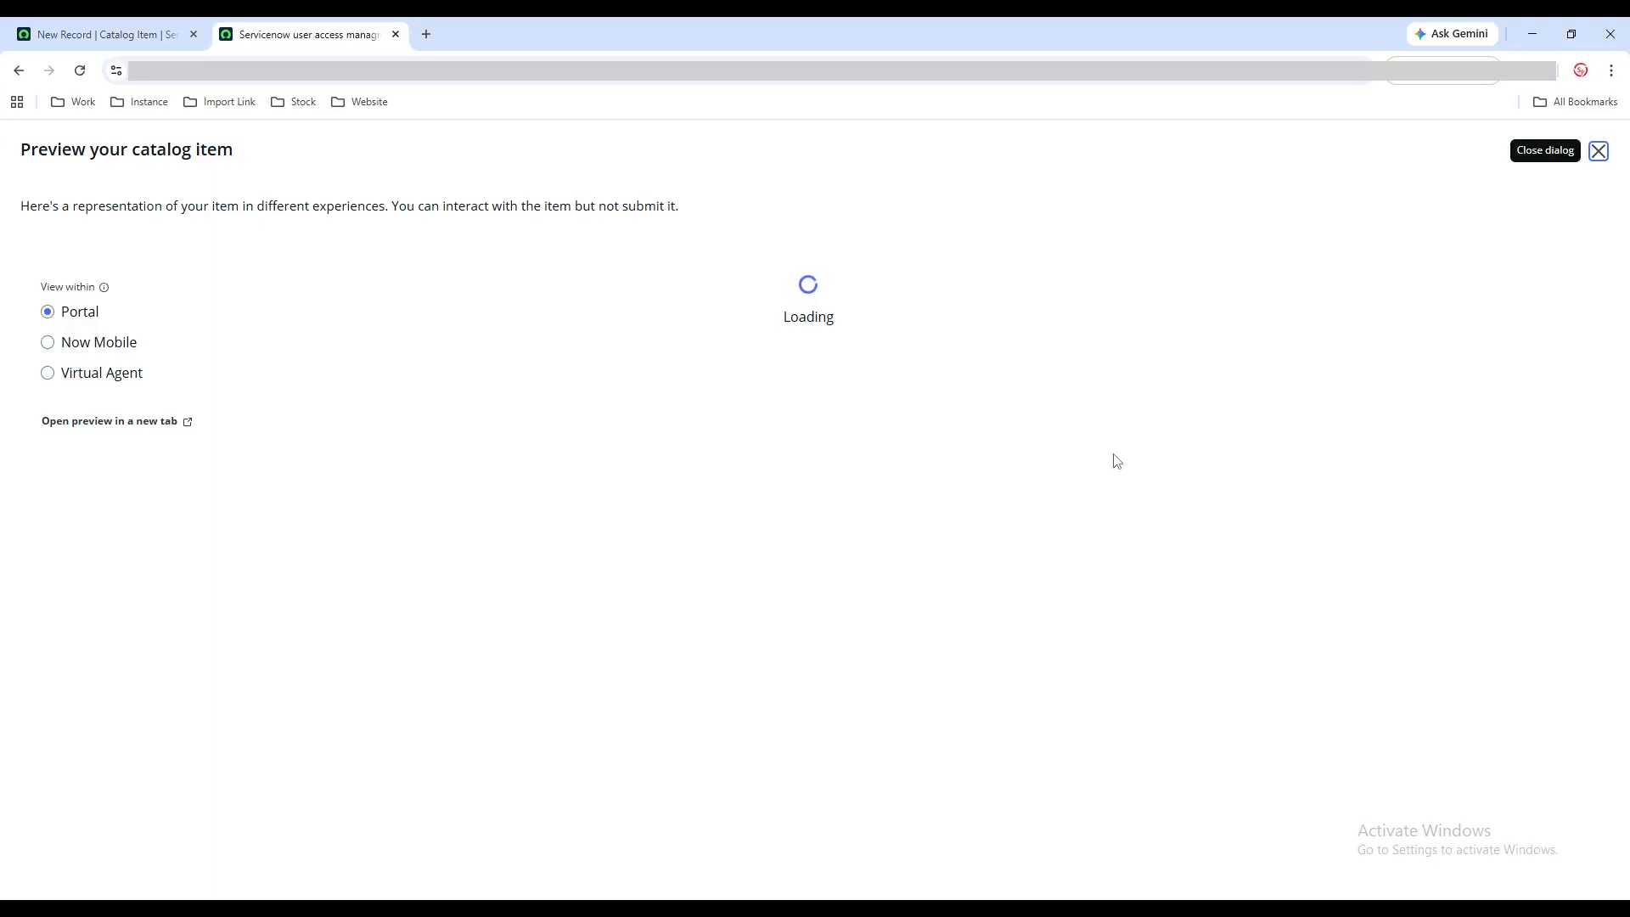
scroll(728, 532, down, 2)
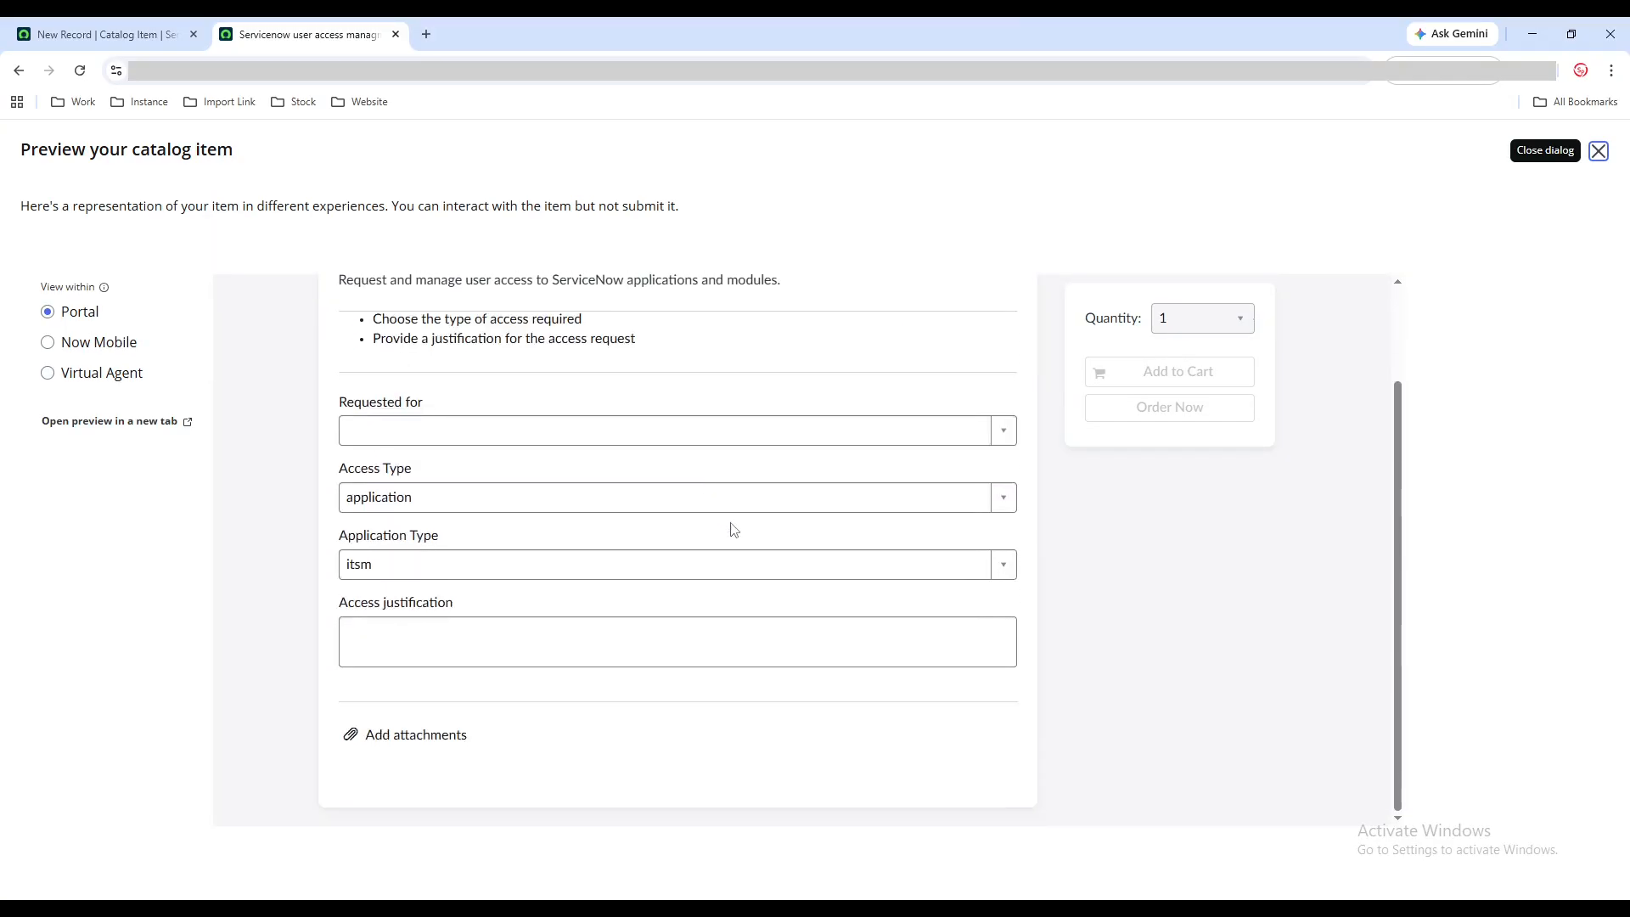
click(49, 377)
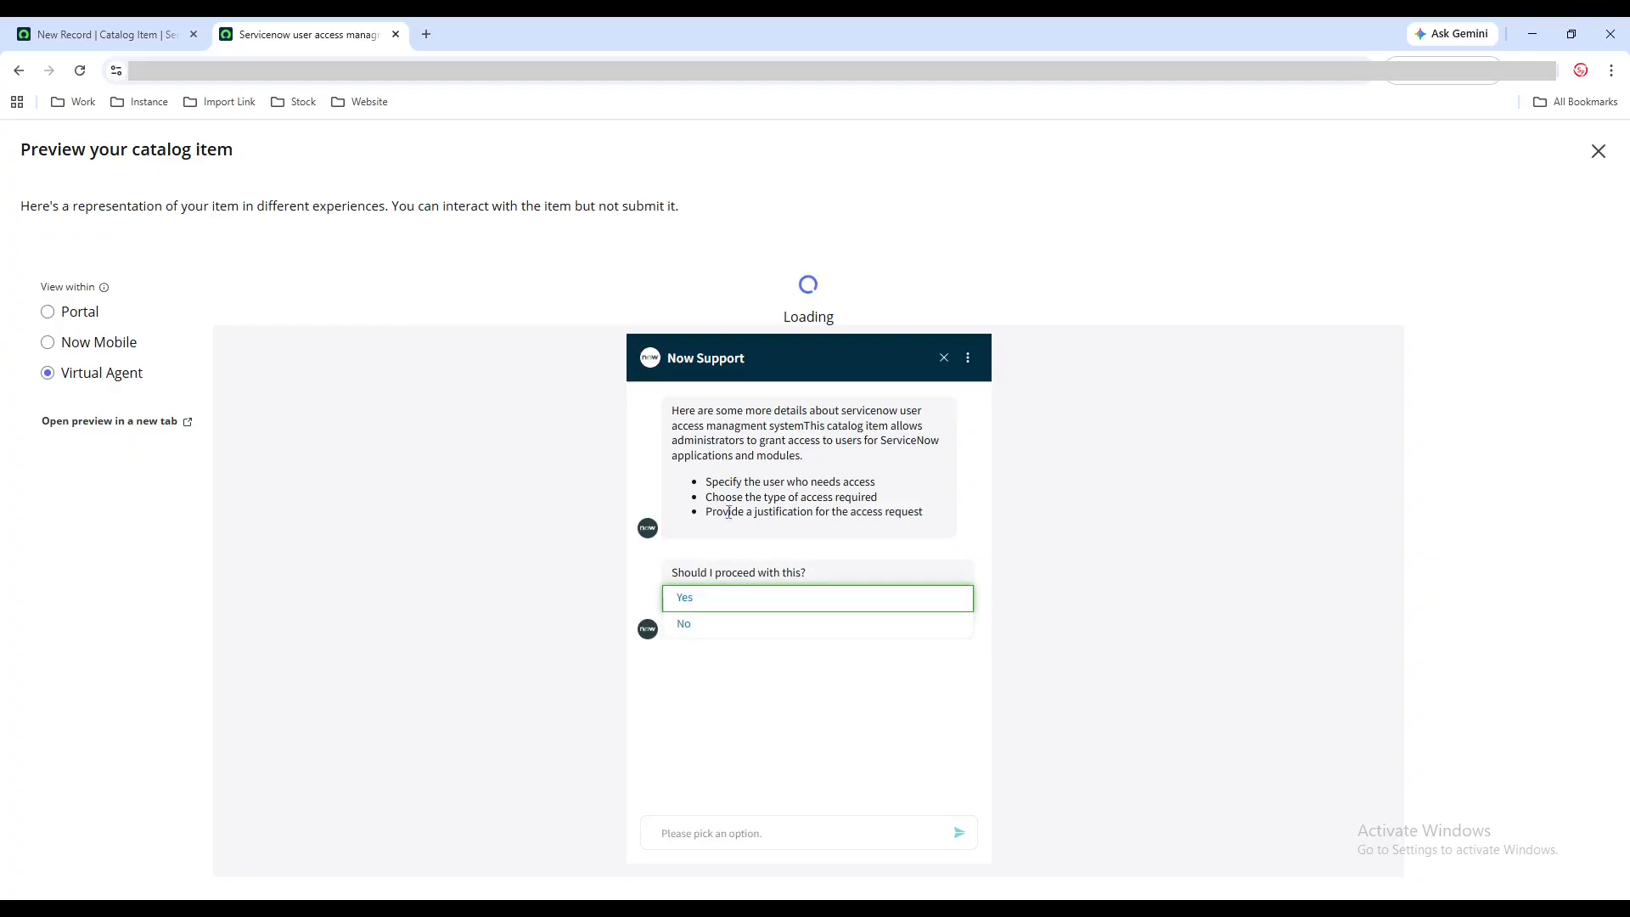
Step: Test the Virtual Agent request by proceeding, picking the first listed user, changing the access type to role and accepting the itil role
click(695, 603)
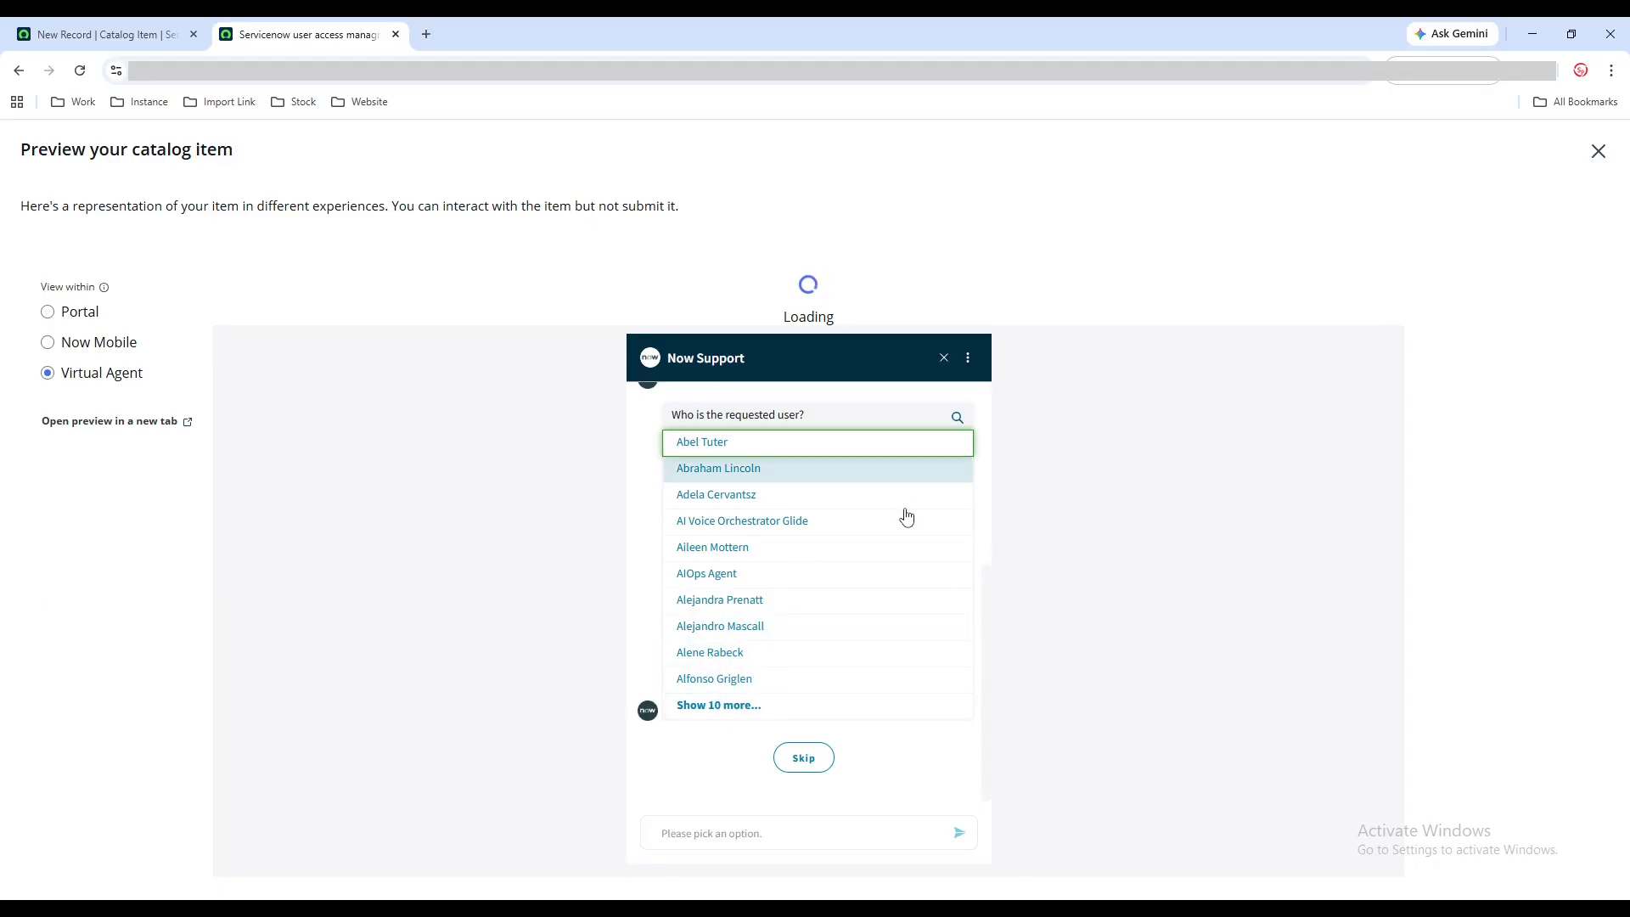
click(733, 455)
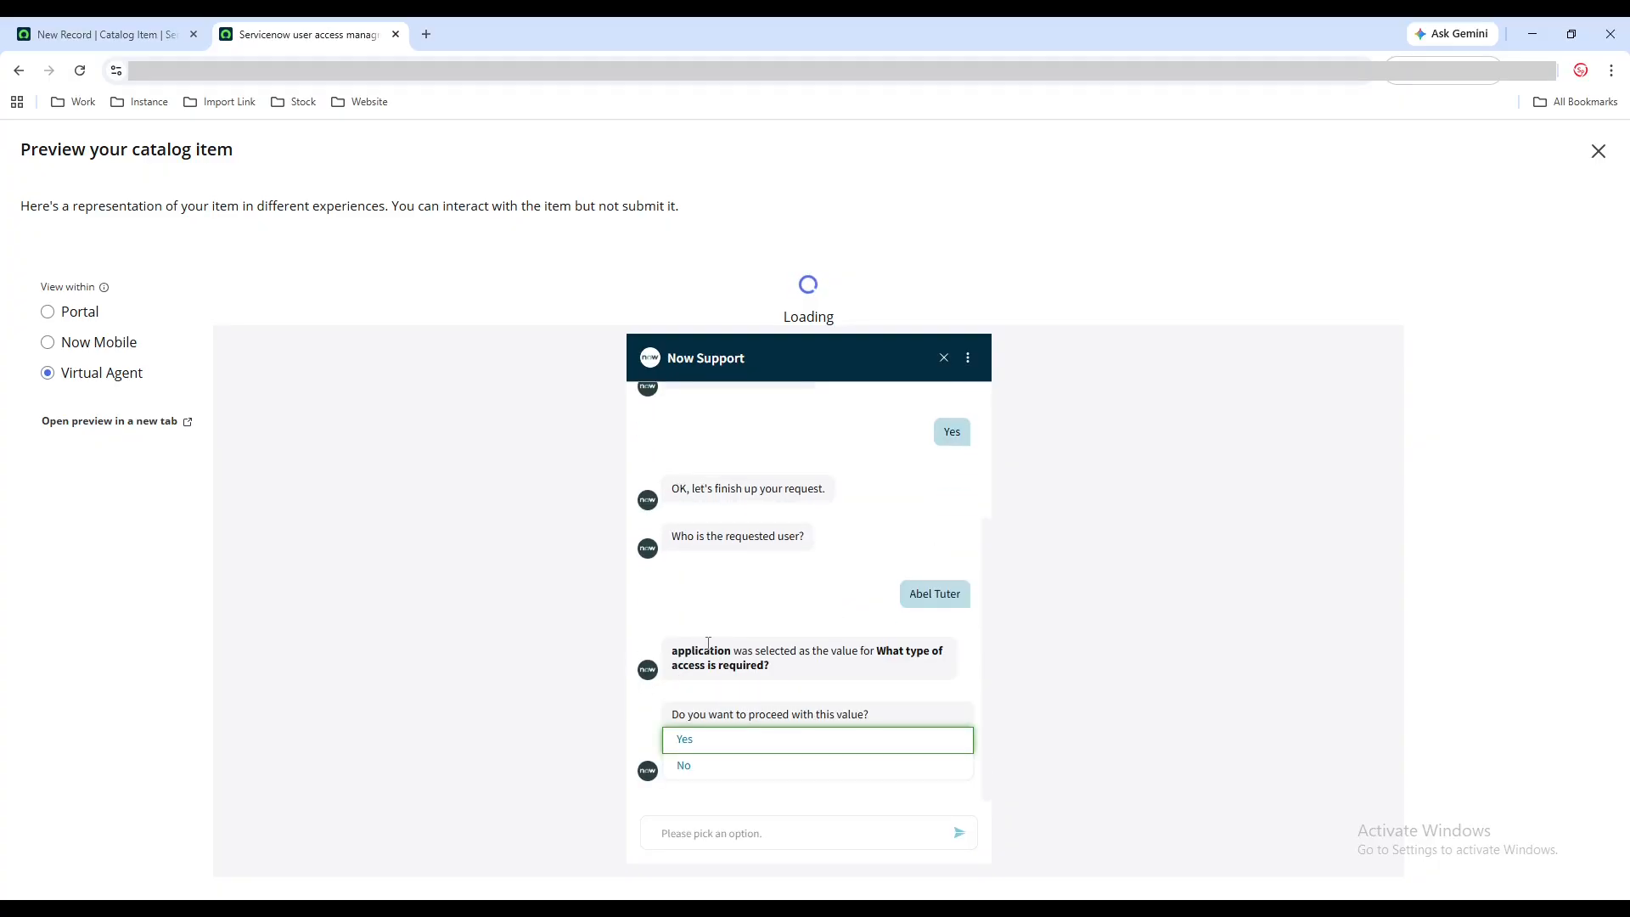
click(735, 767)
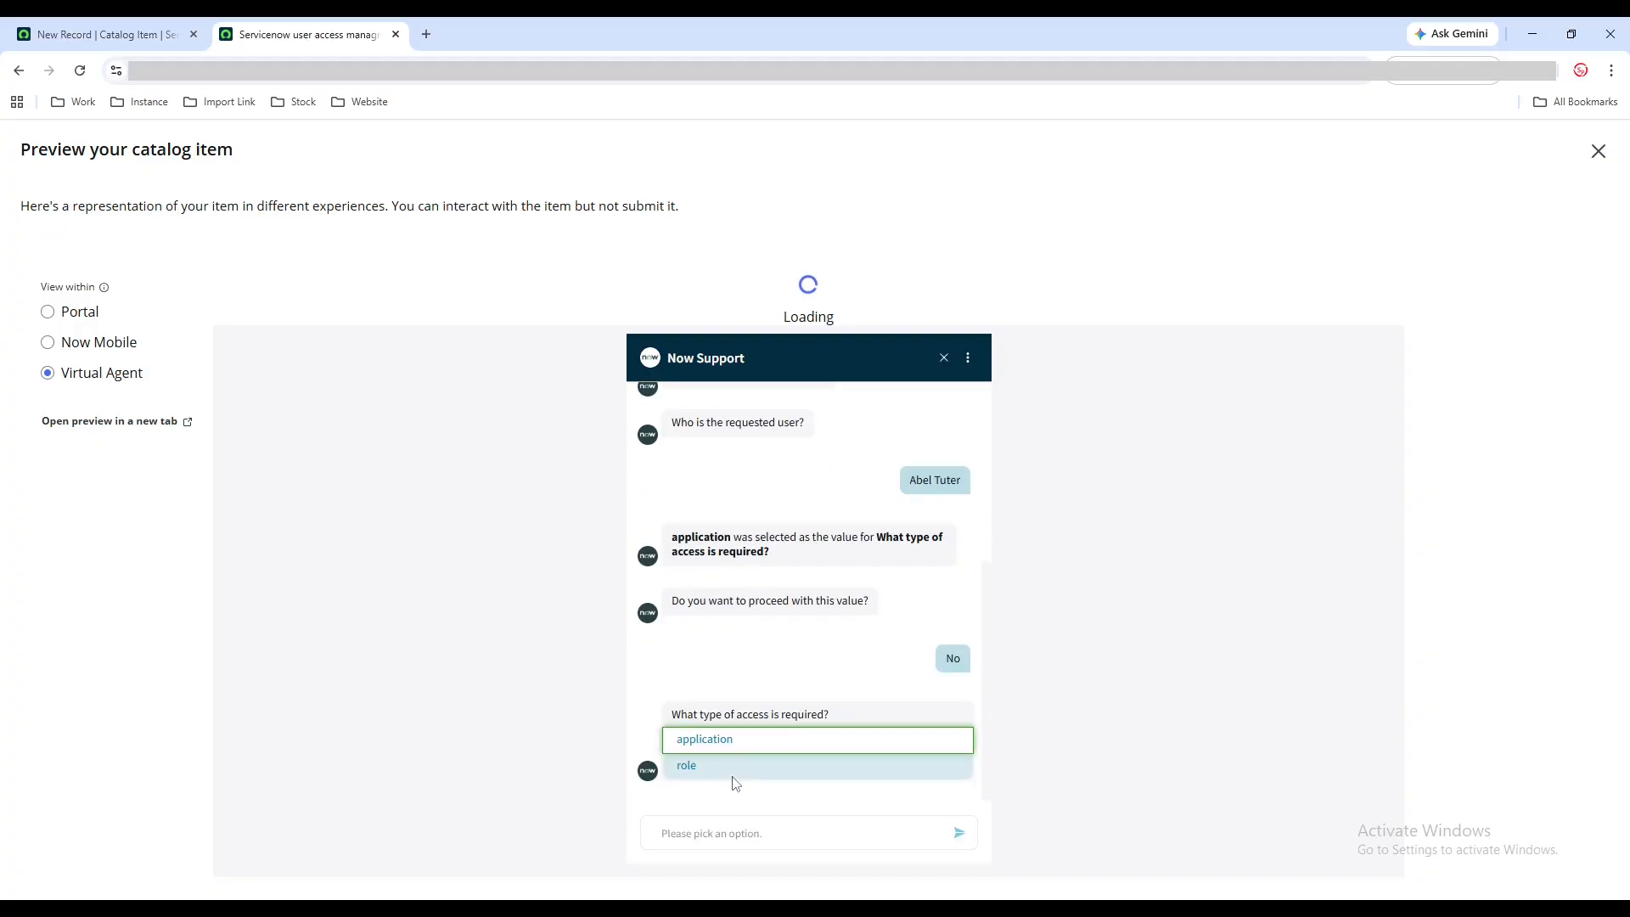
click(719, 776)
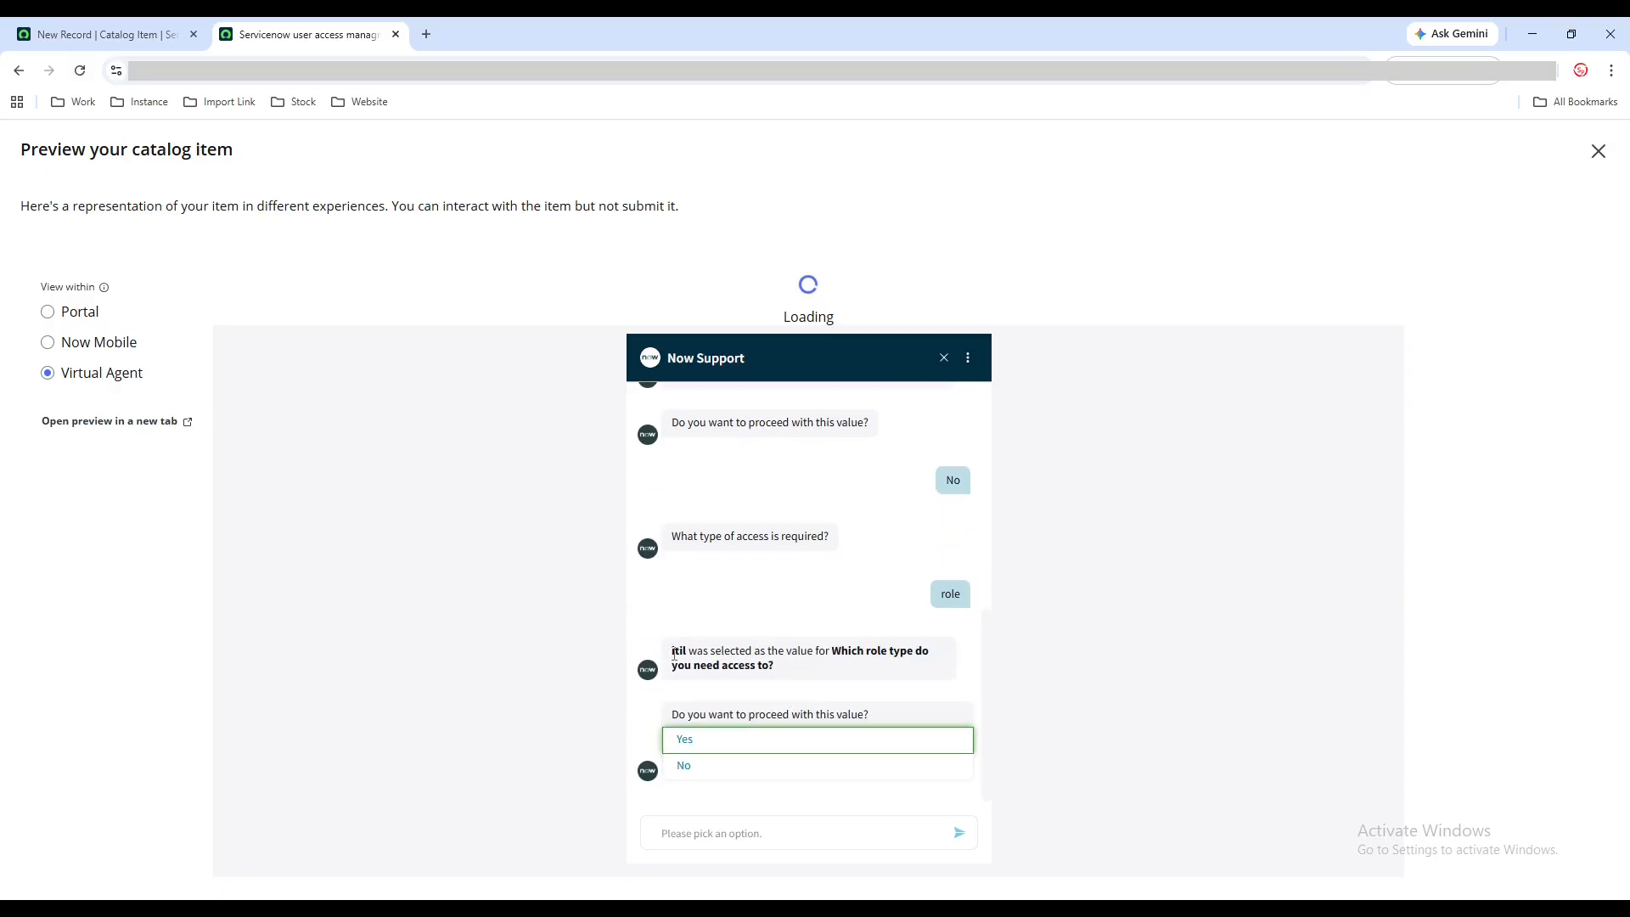
click(698, 746)
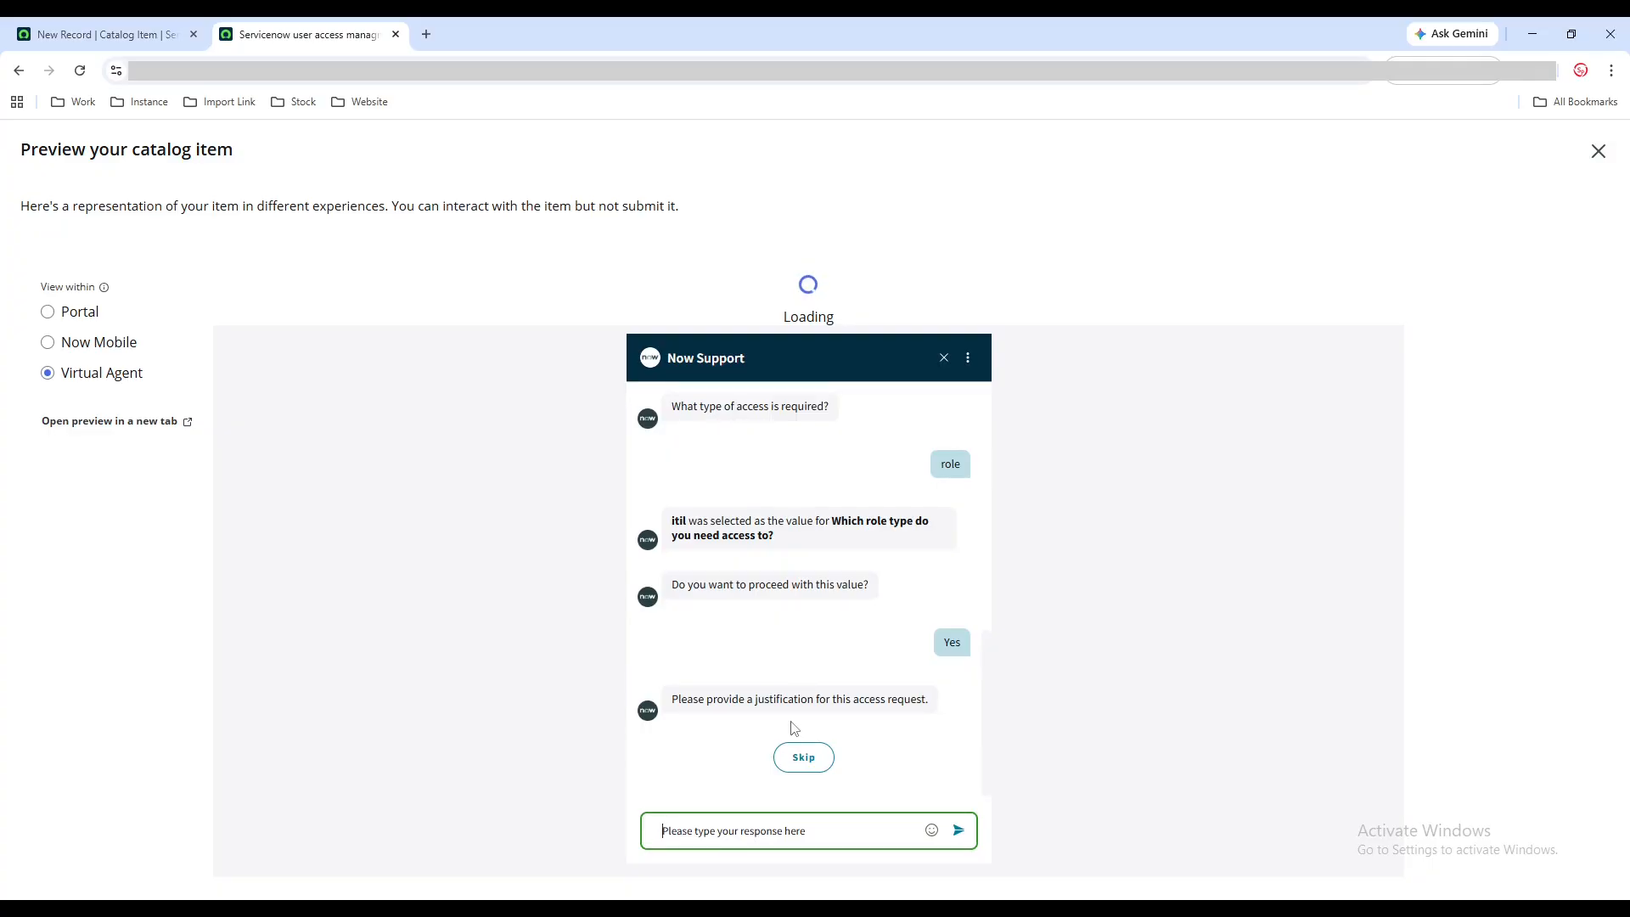
Step: Complete the Virtual Agent test with the justification "create" and no attachment, submit it, and close the preview
text(create)
key(Return)
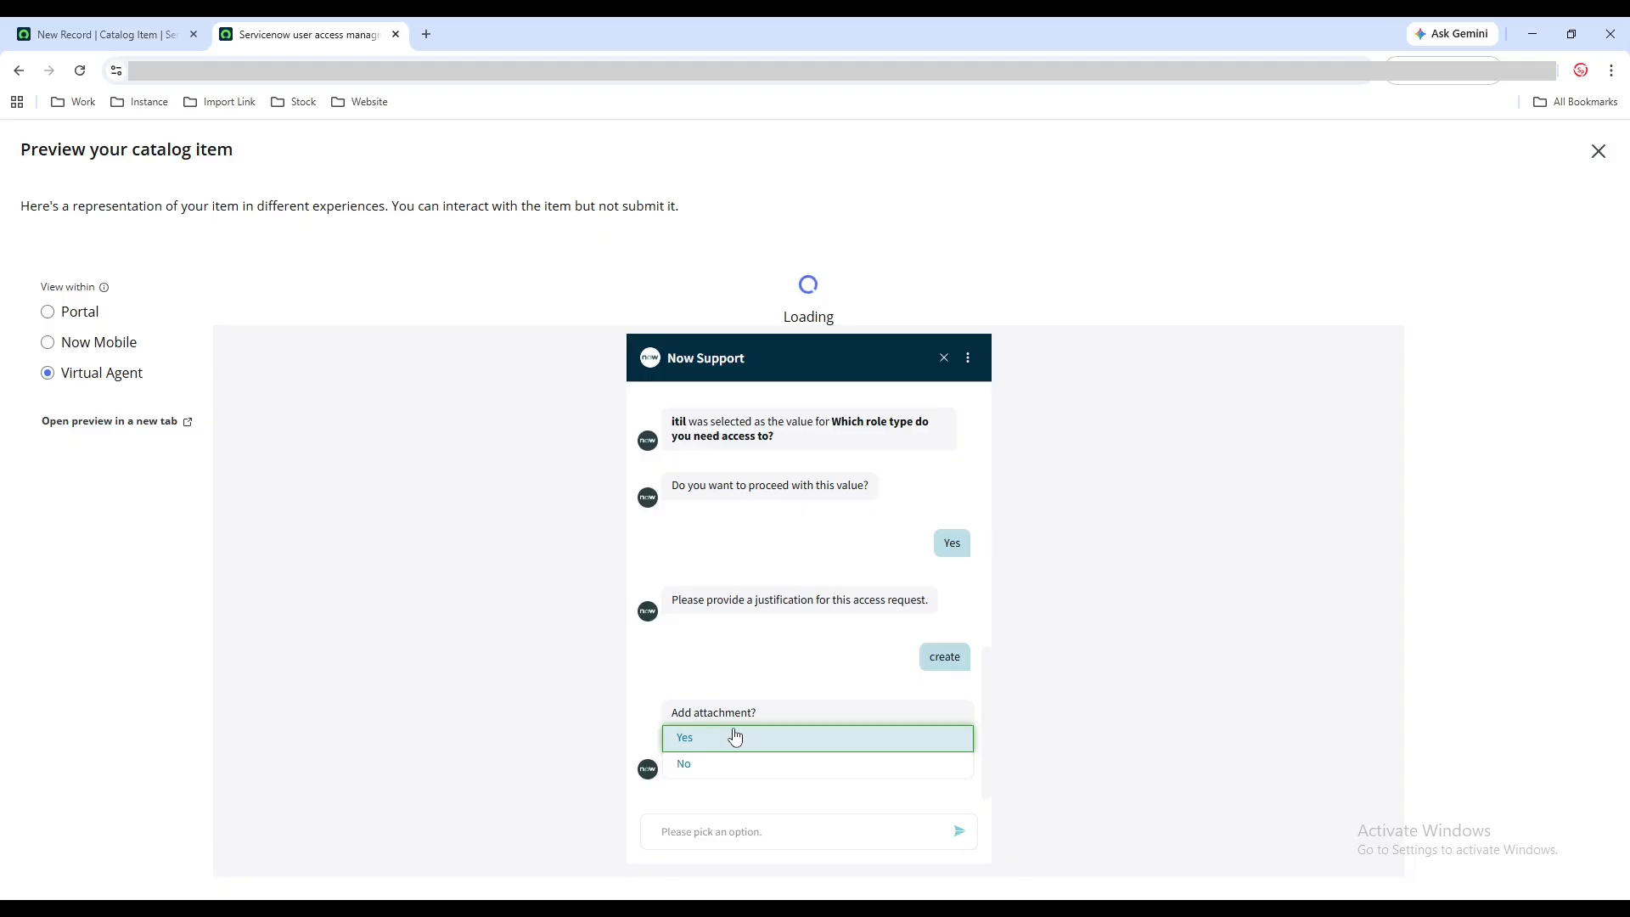
click(711, 767)
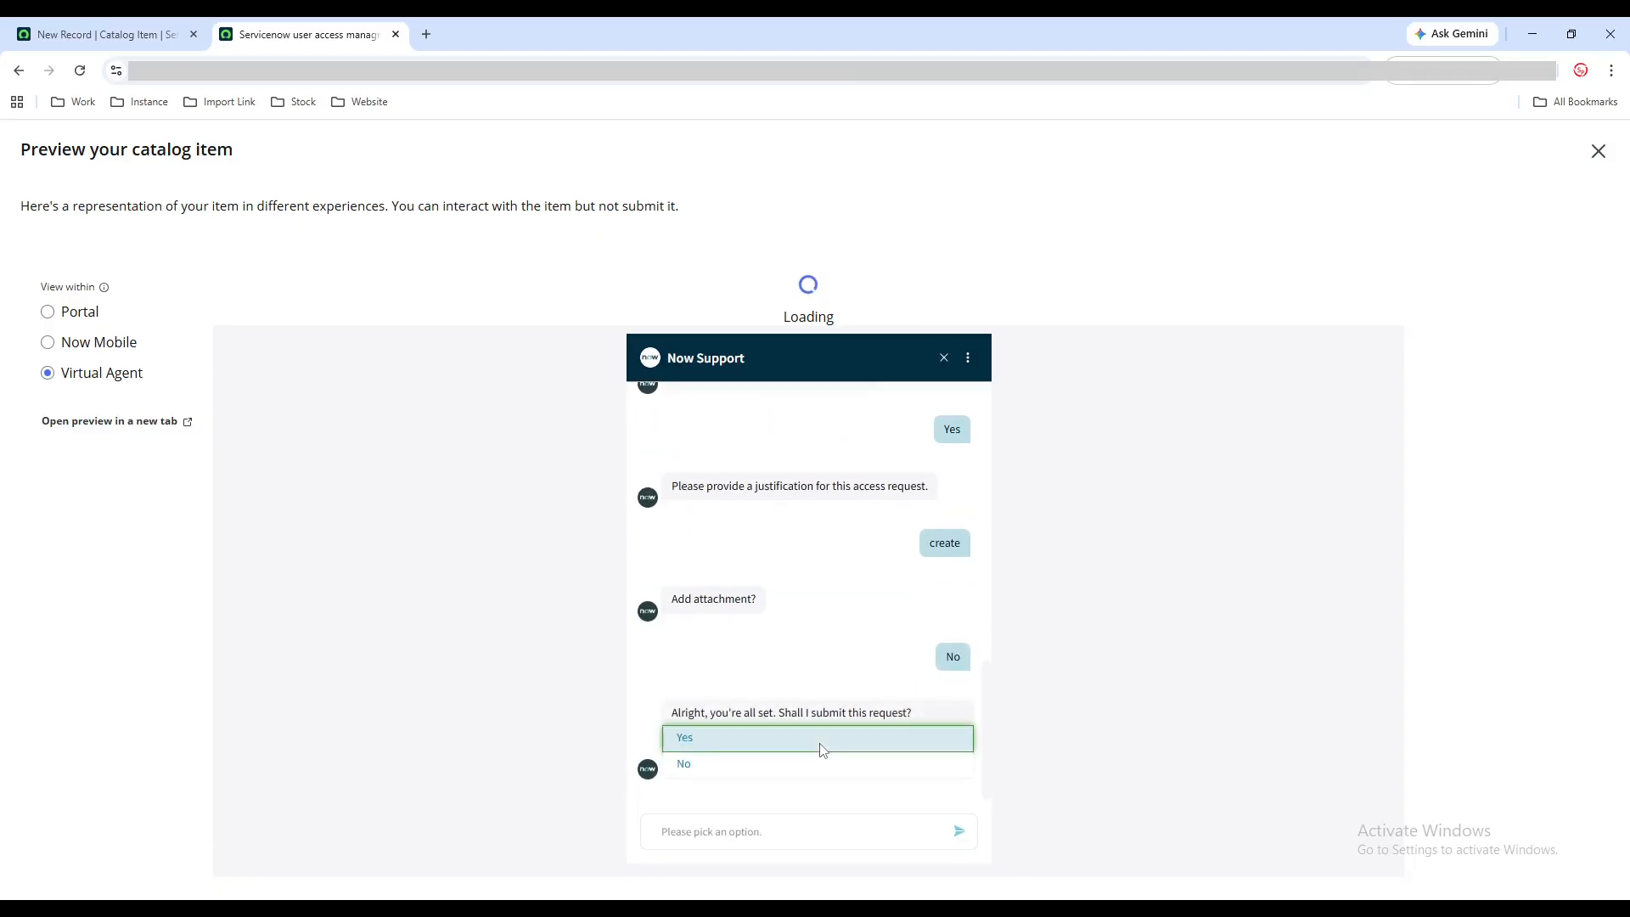
click(753, 749)
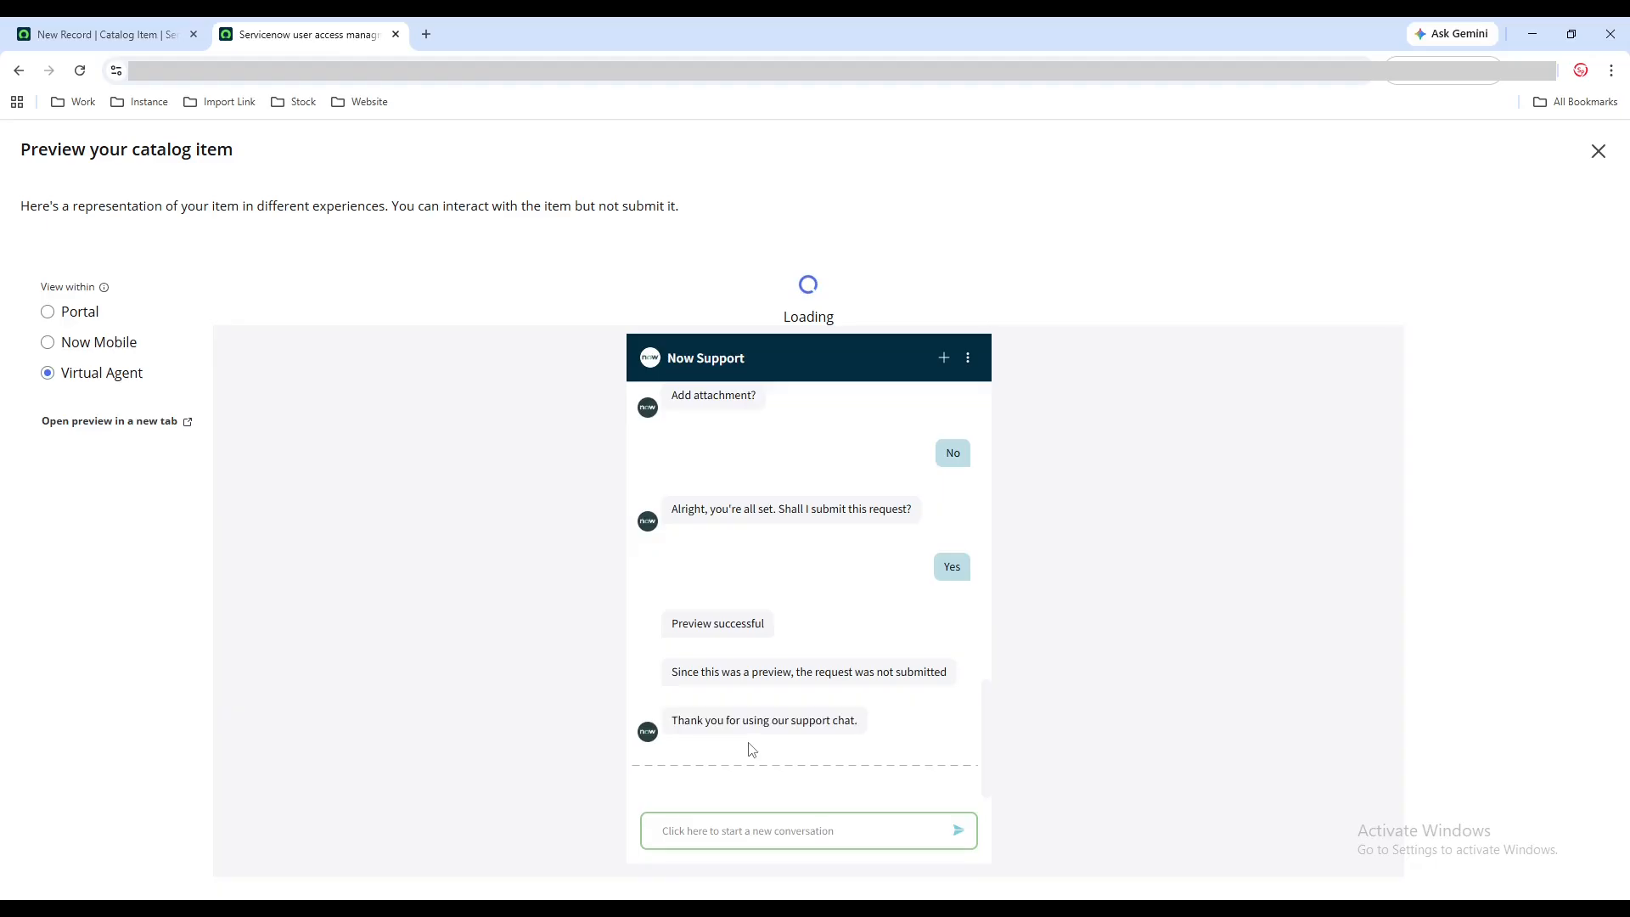
click(1597, 150)
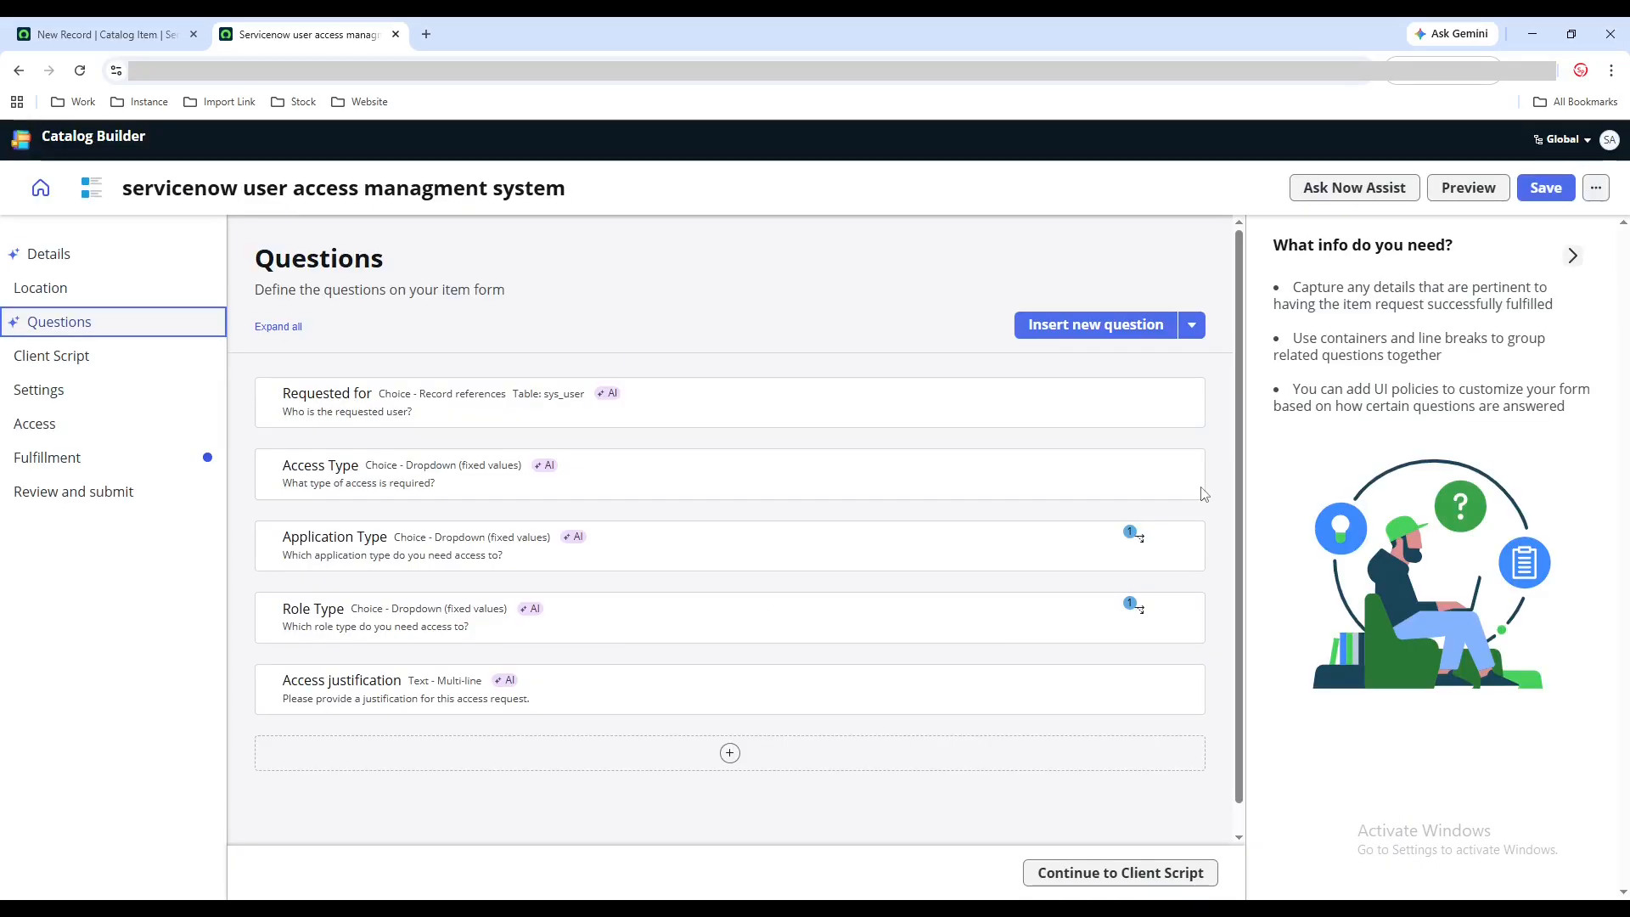
Step: Set the catalog item's fulfillment flow to Knowledge - Approval Ownership Group and save the item
click(73, 467)
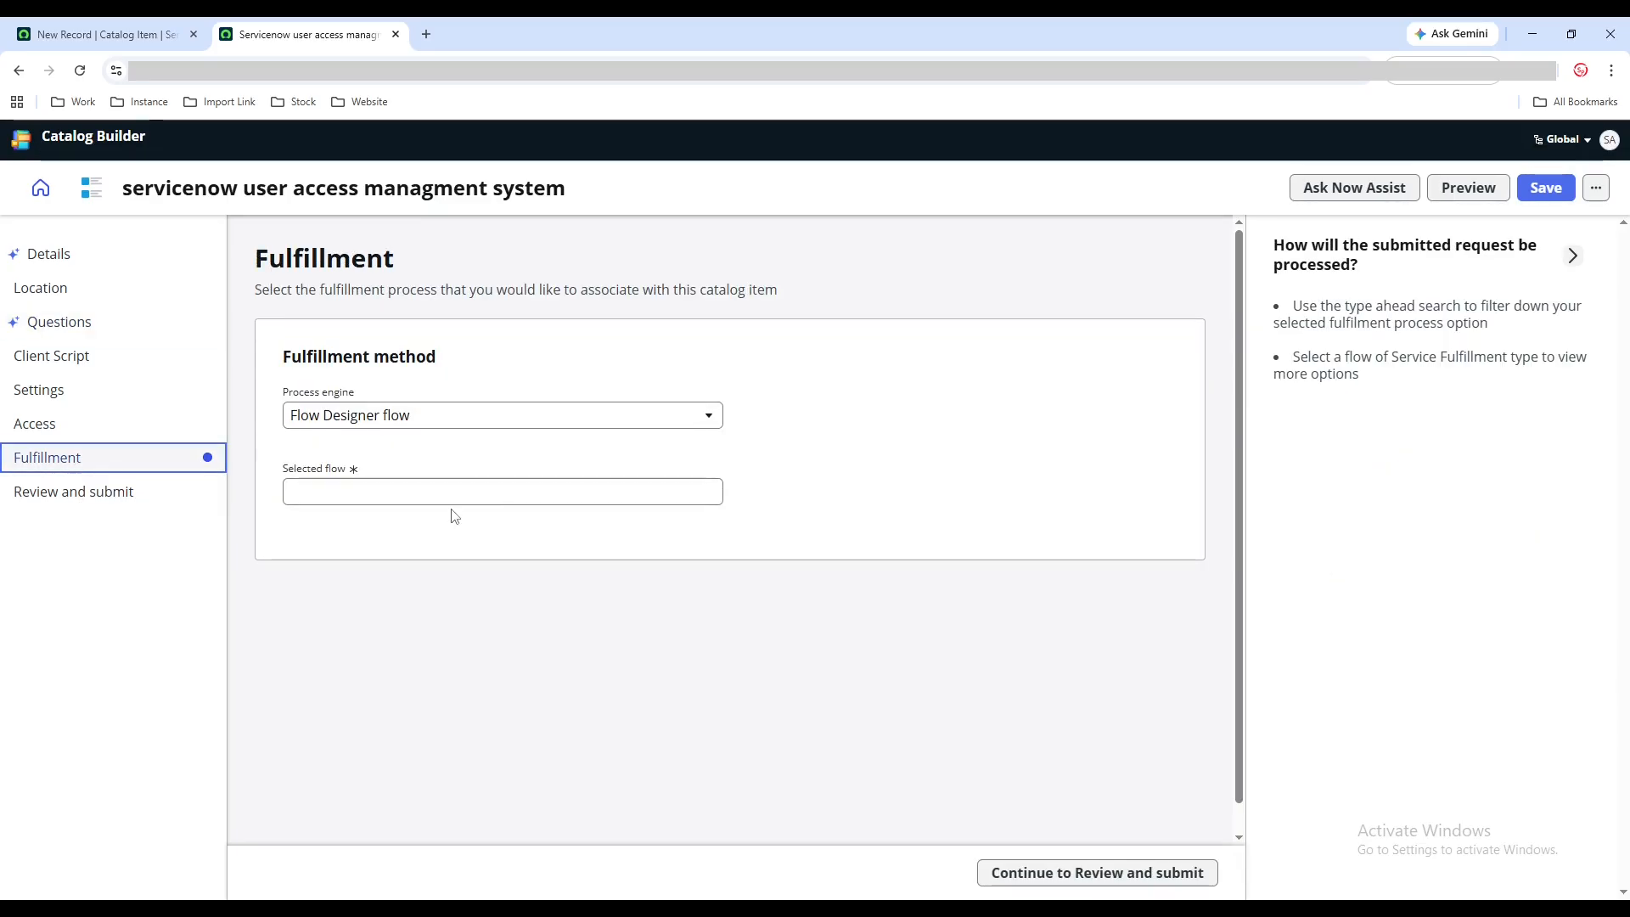
click(469, 492)
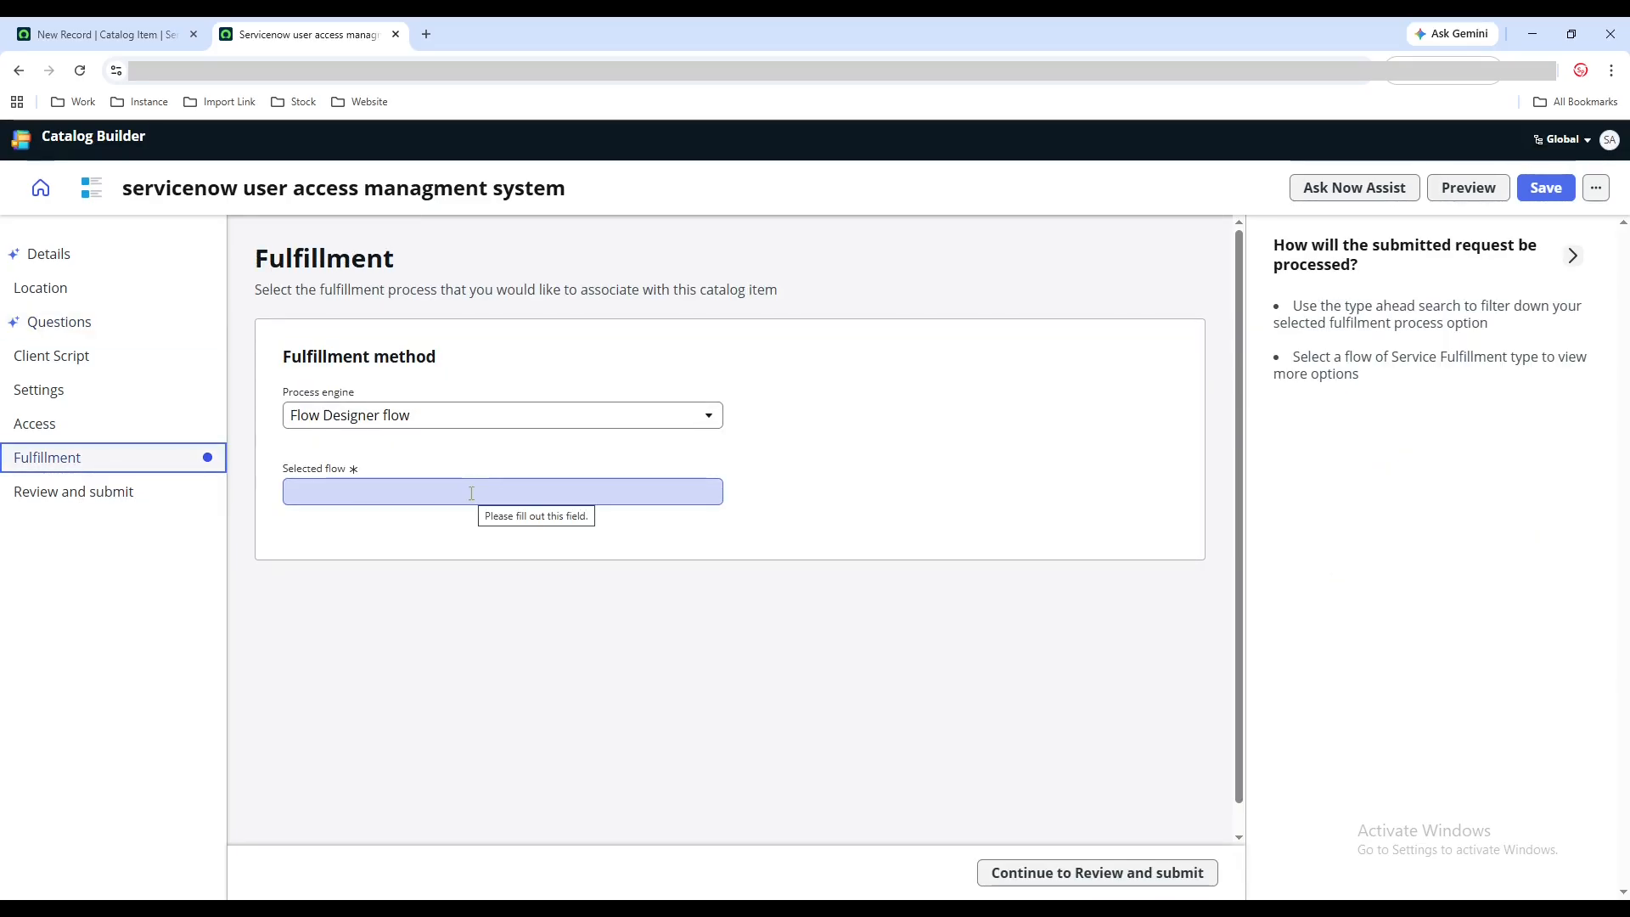
click(472, 493)
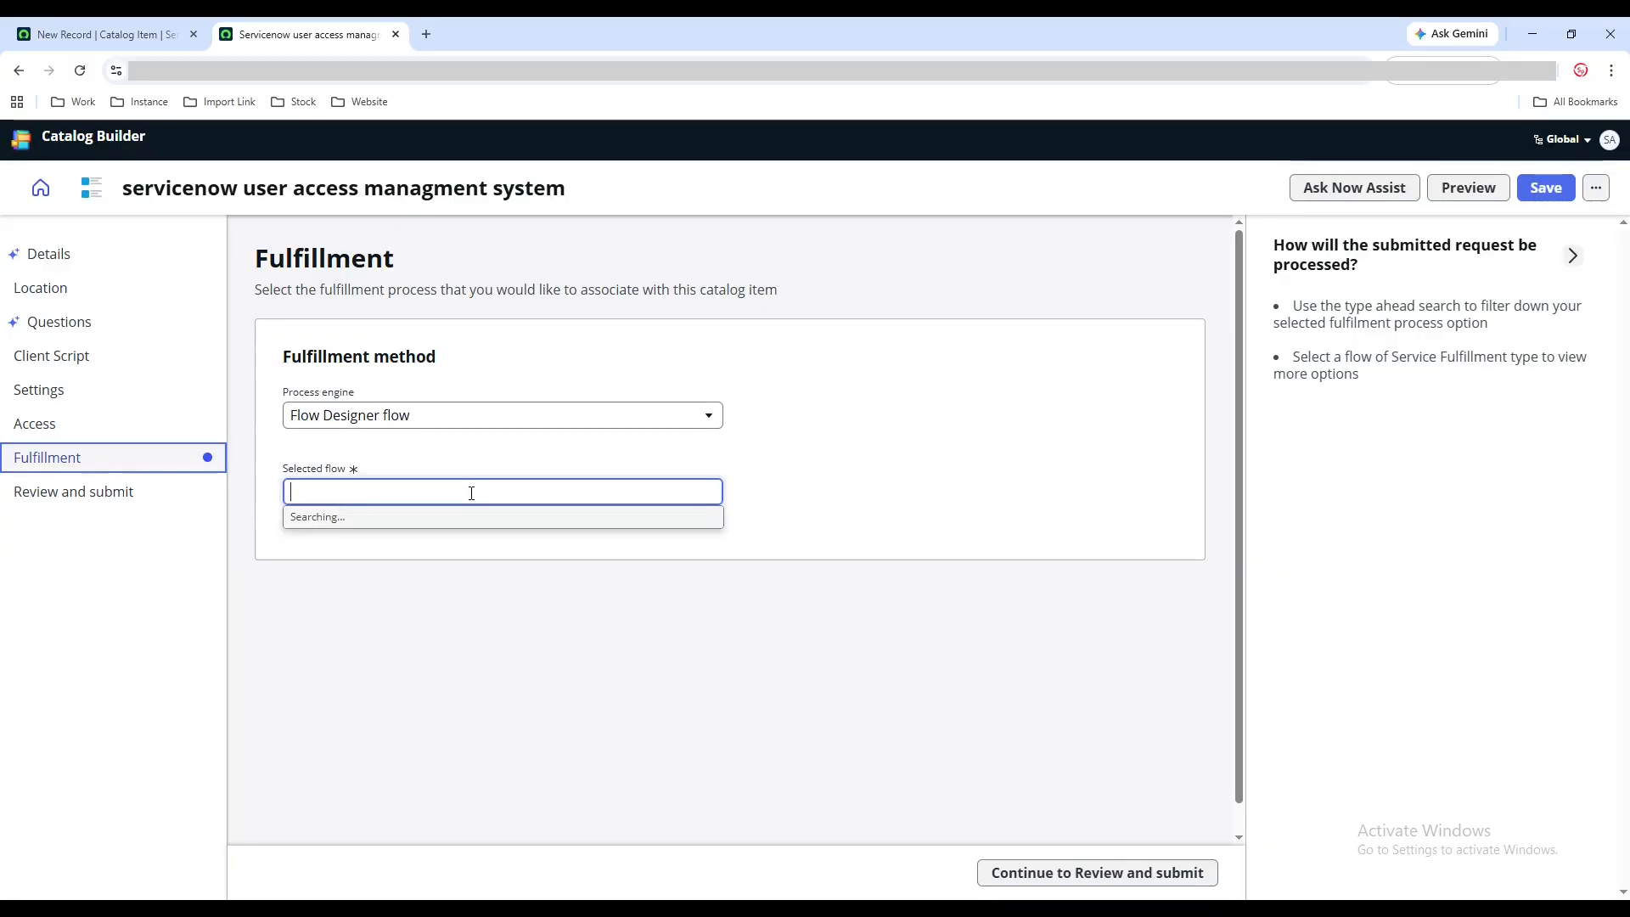
click(443, 548)
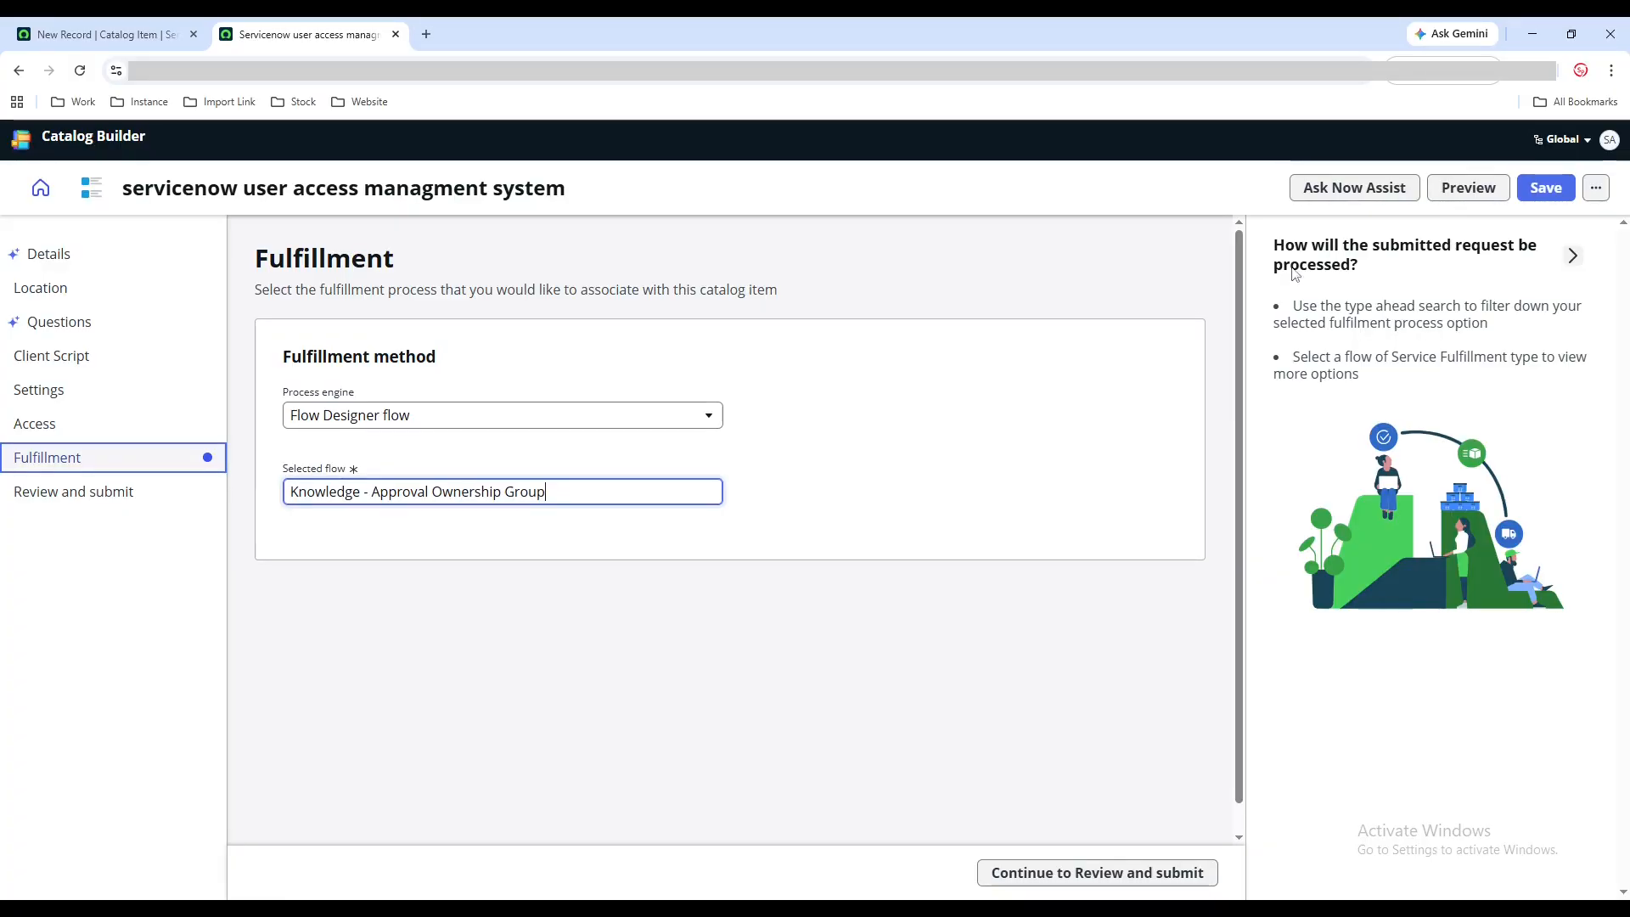
click(1562, 190)
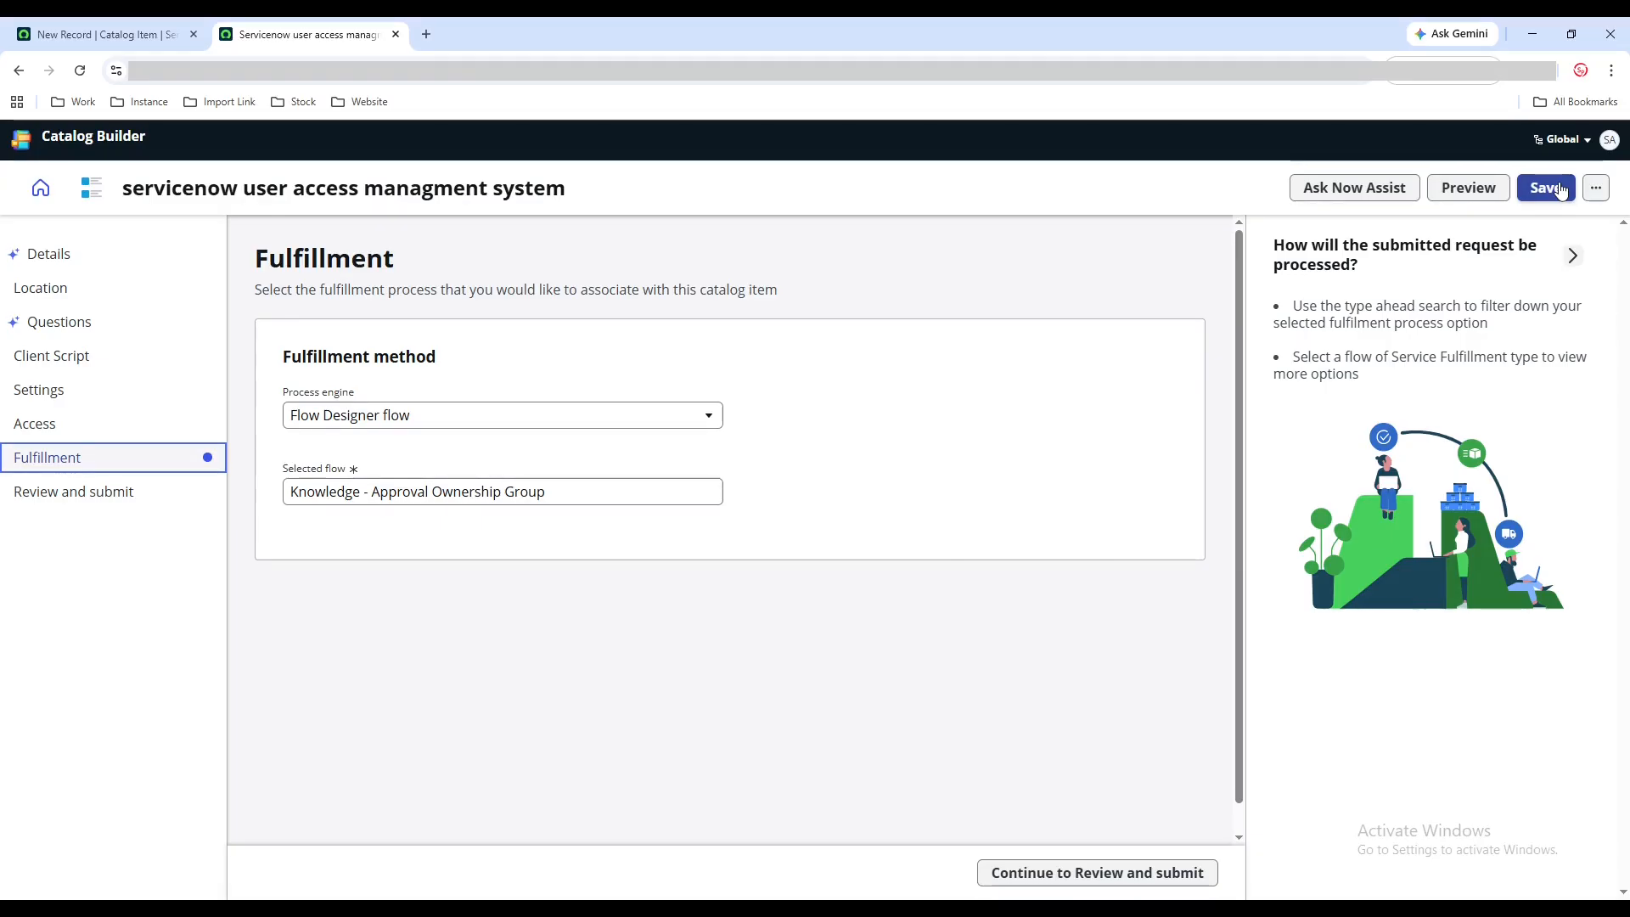
click(1544, 188)
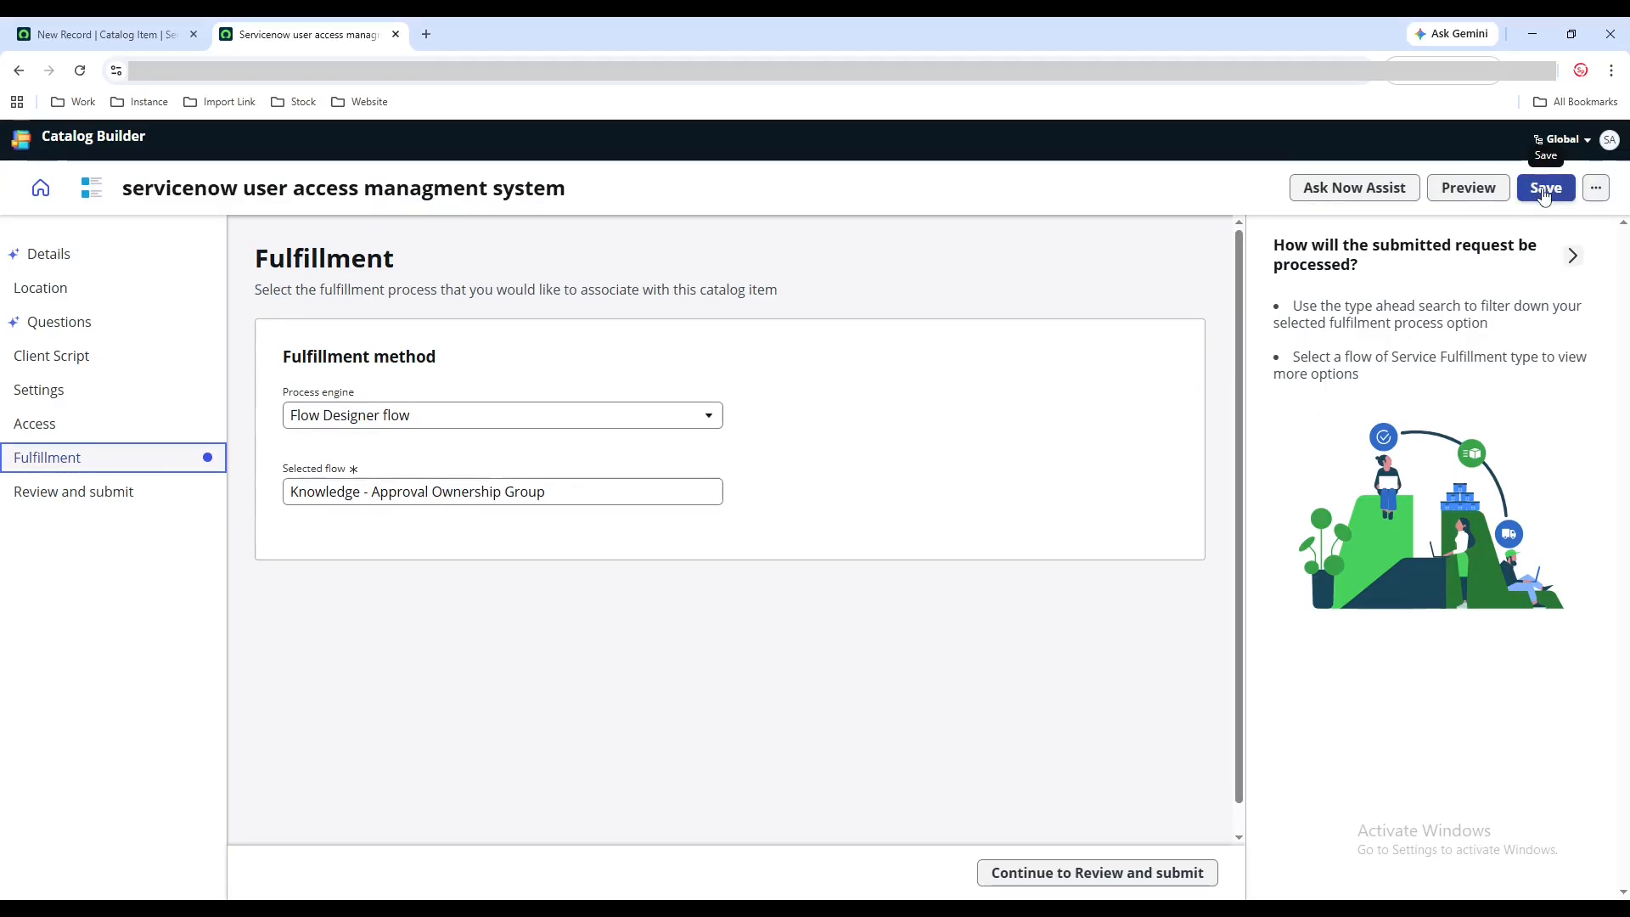
Step: Review the summary of all catalog item sections, then submit the item and confirm the Now Assist generated content
click(1049, 889)
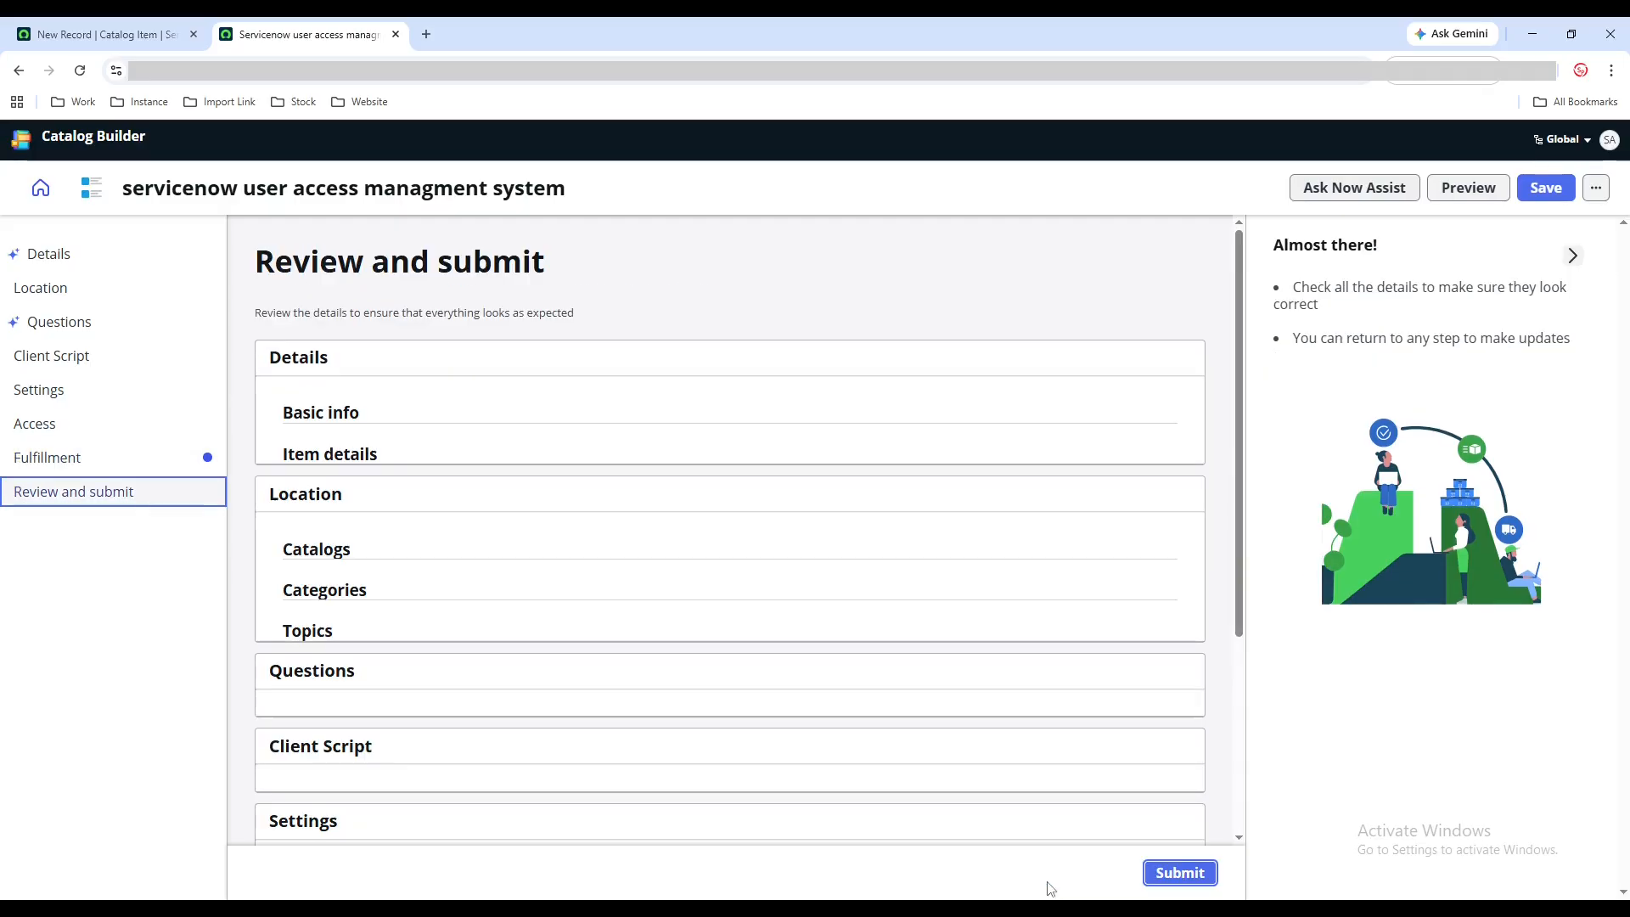
scroll(997, 564, down, 6)
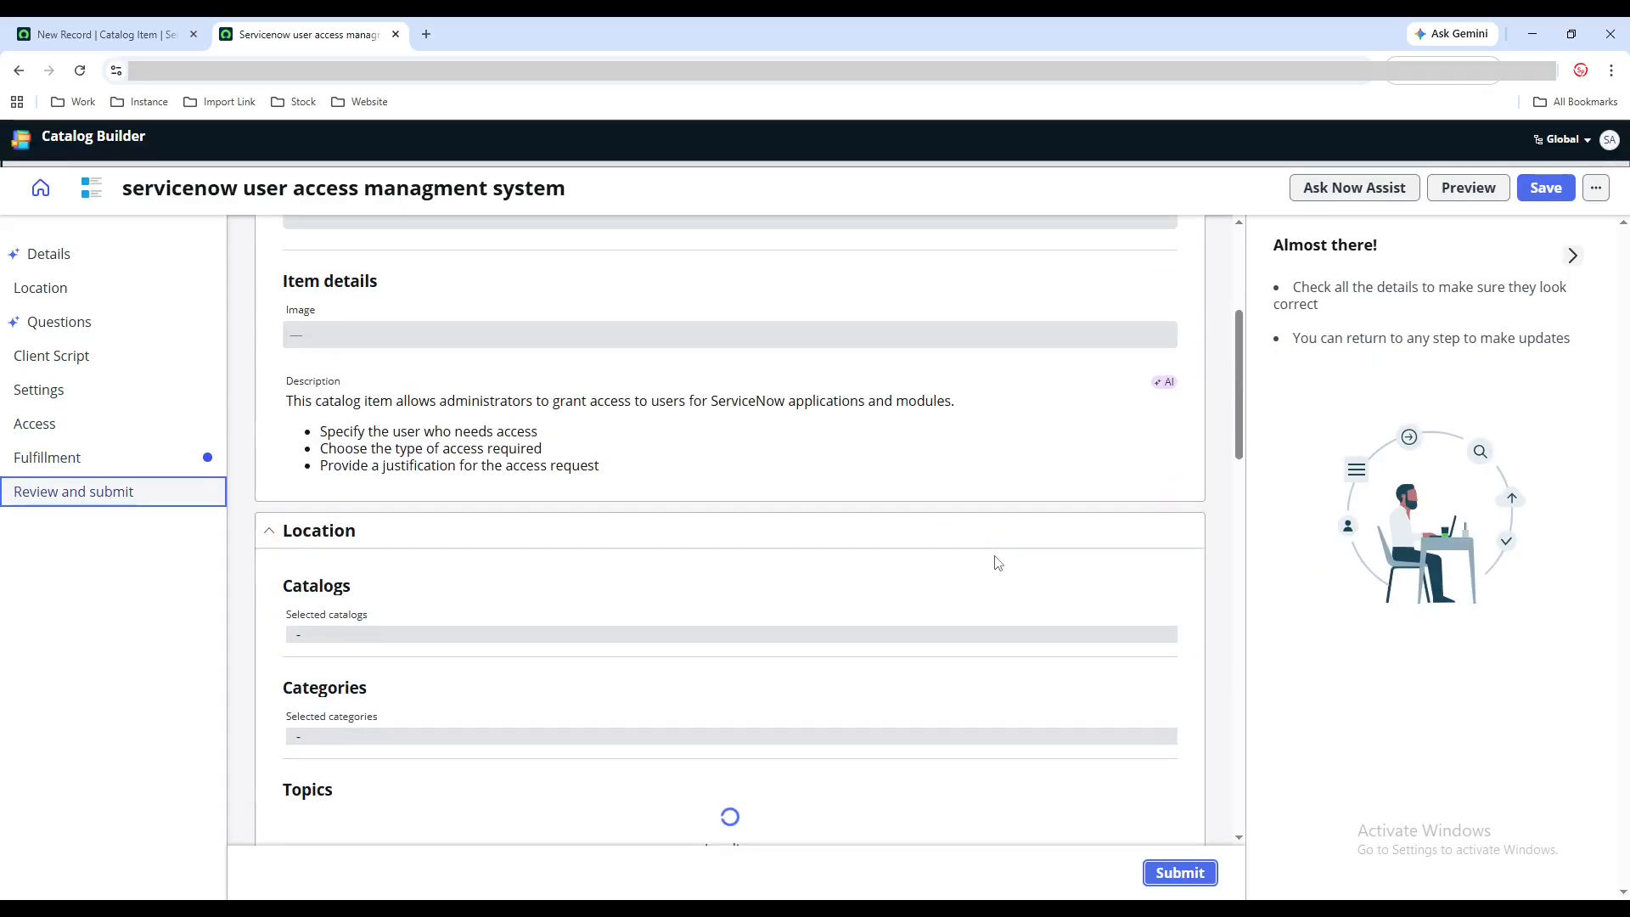
scroll(997, 564, down, 15)
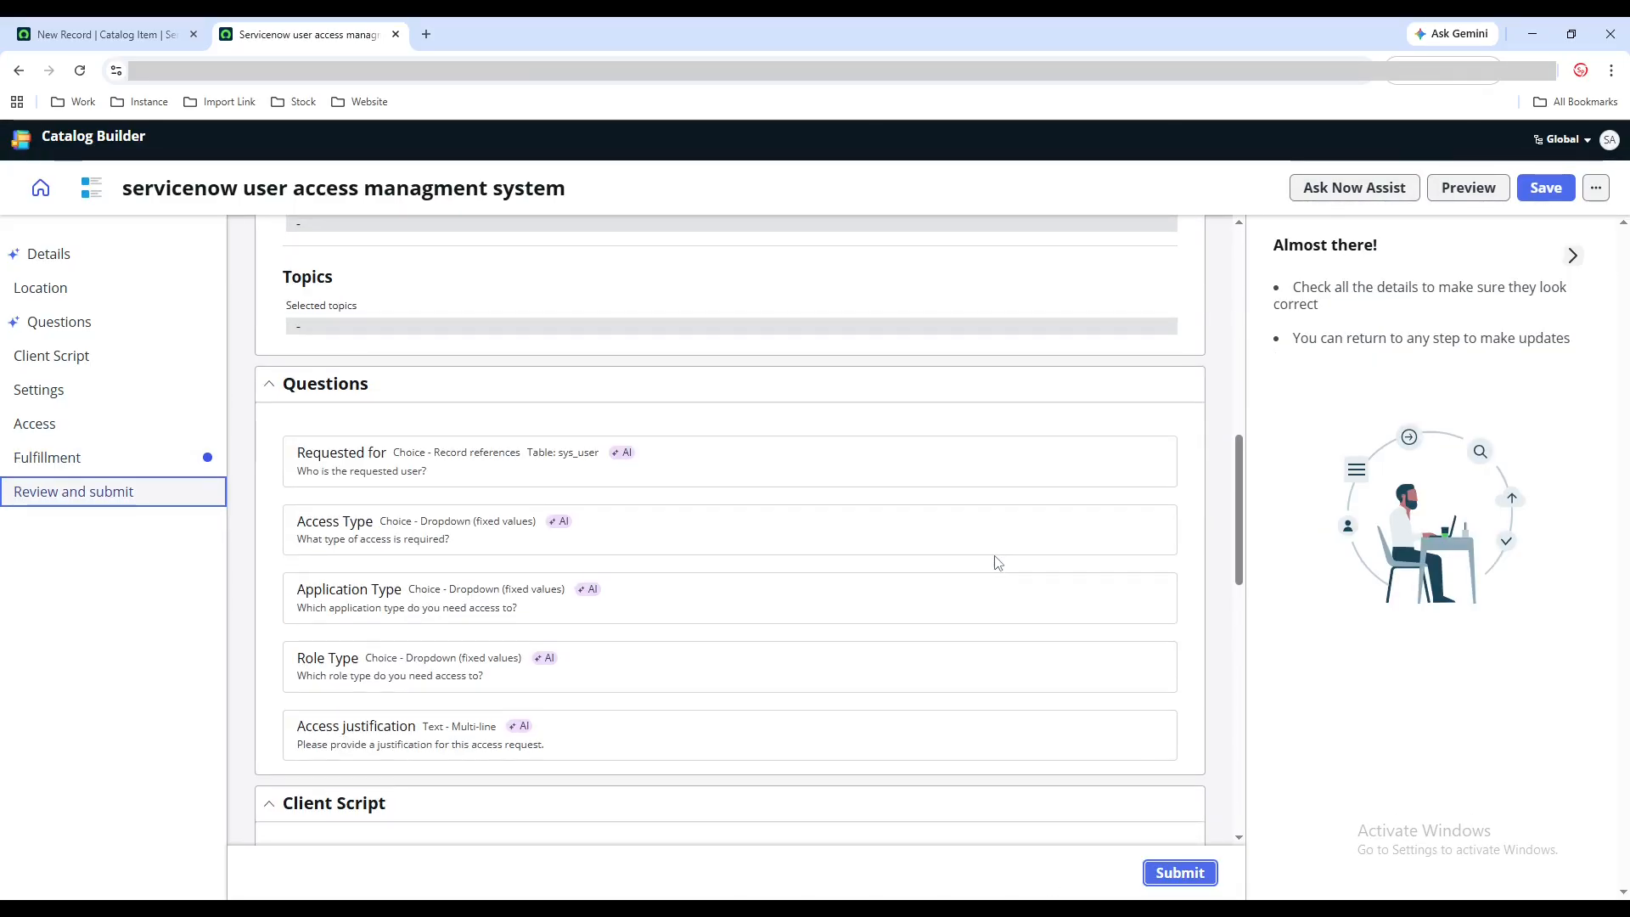
scroll(995, 562, down, 3)
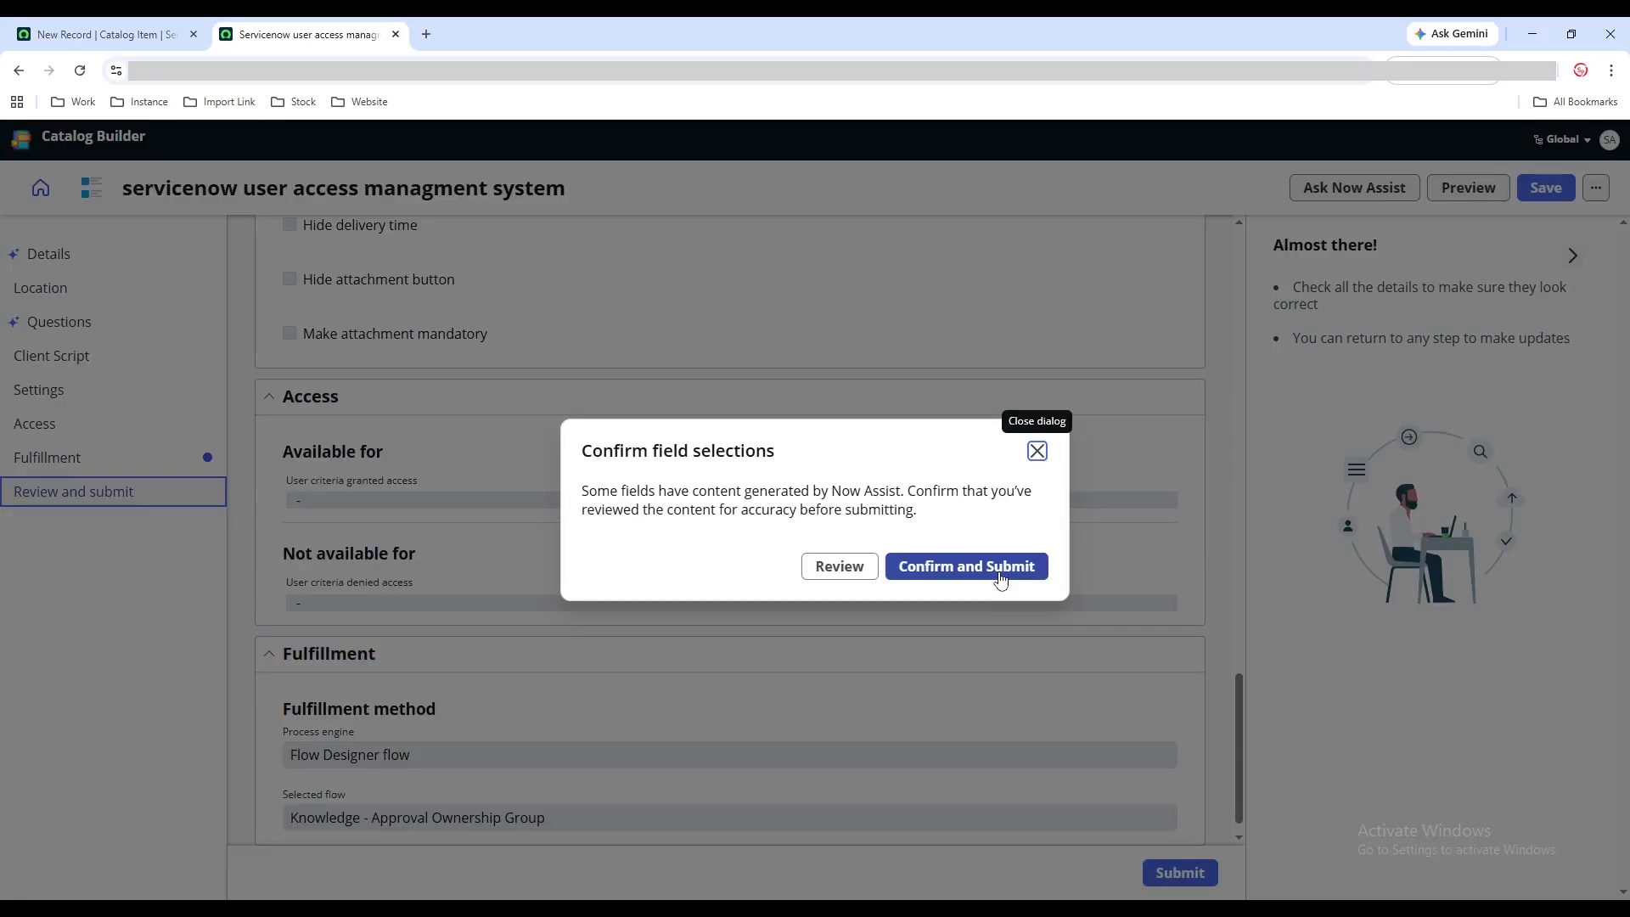
click(1000, 578)
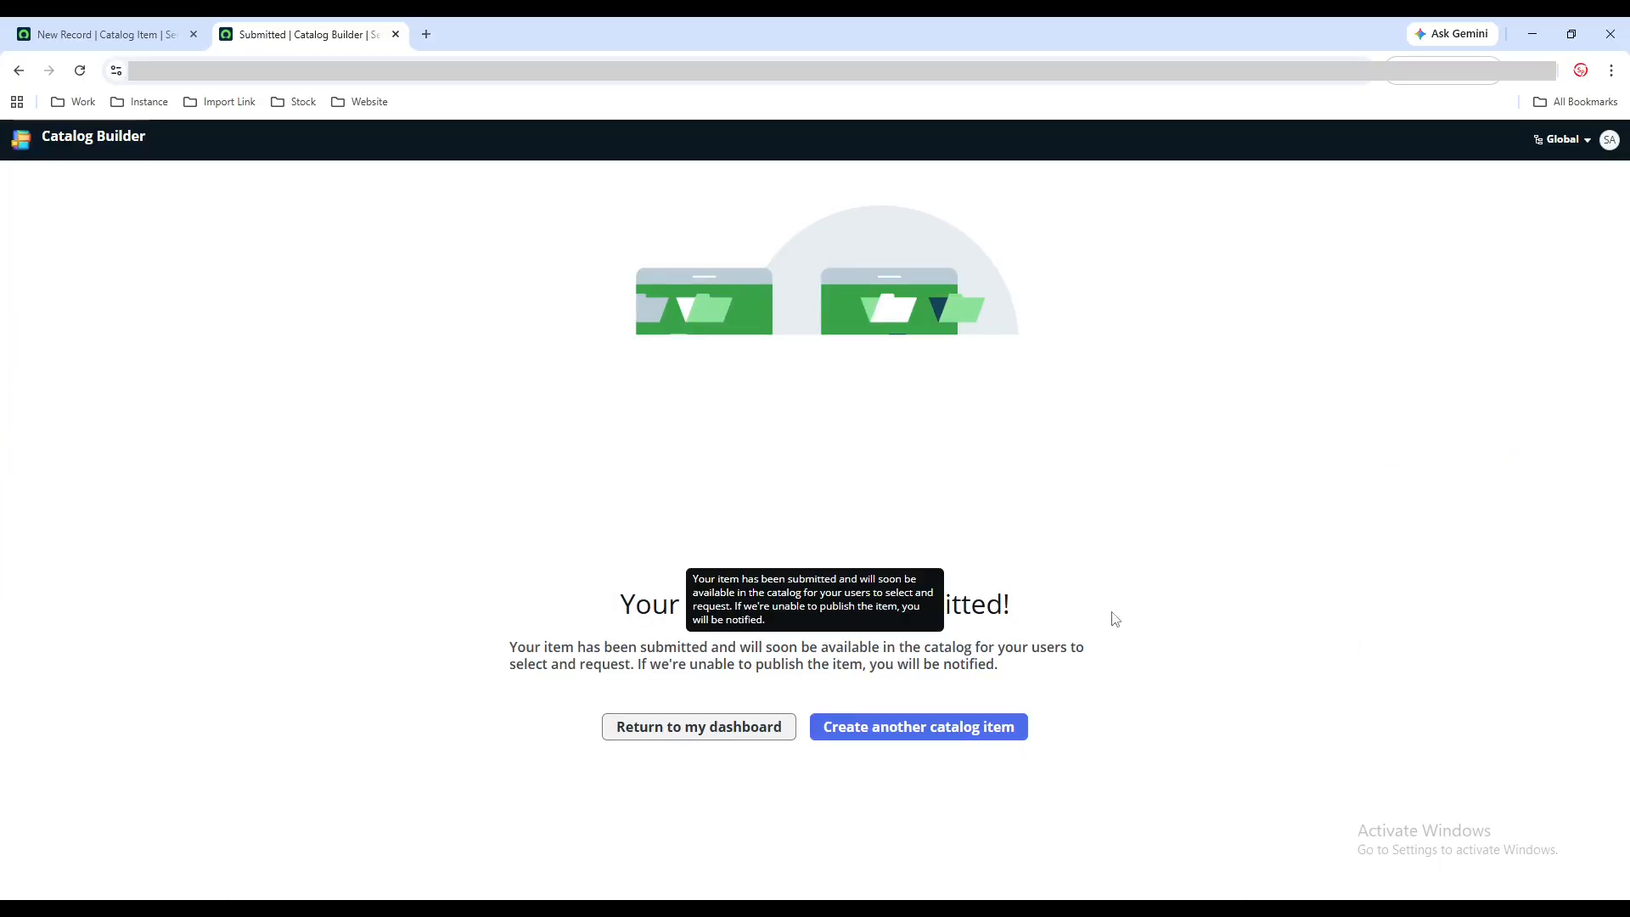
Step: Check the item's status on the Catalog Builder dashboard, and open the servicenow user access managment system record from the Catalog Items list
click(720, 738)
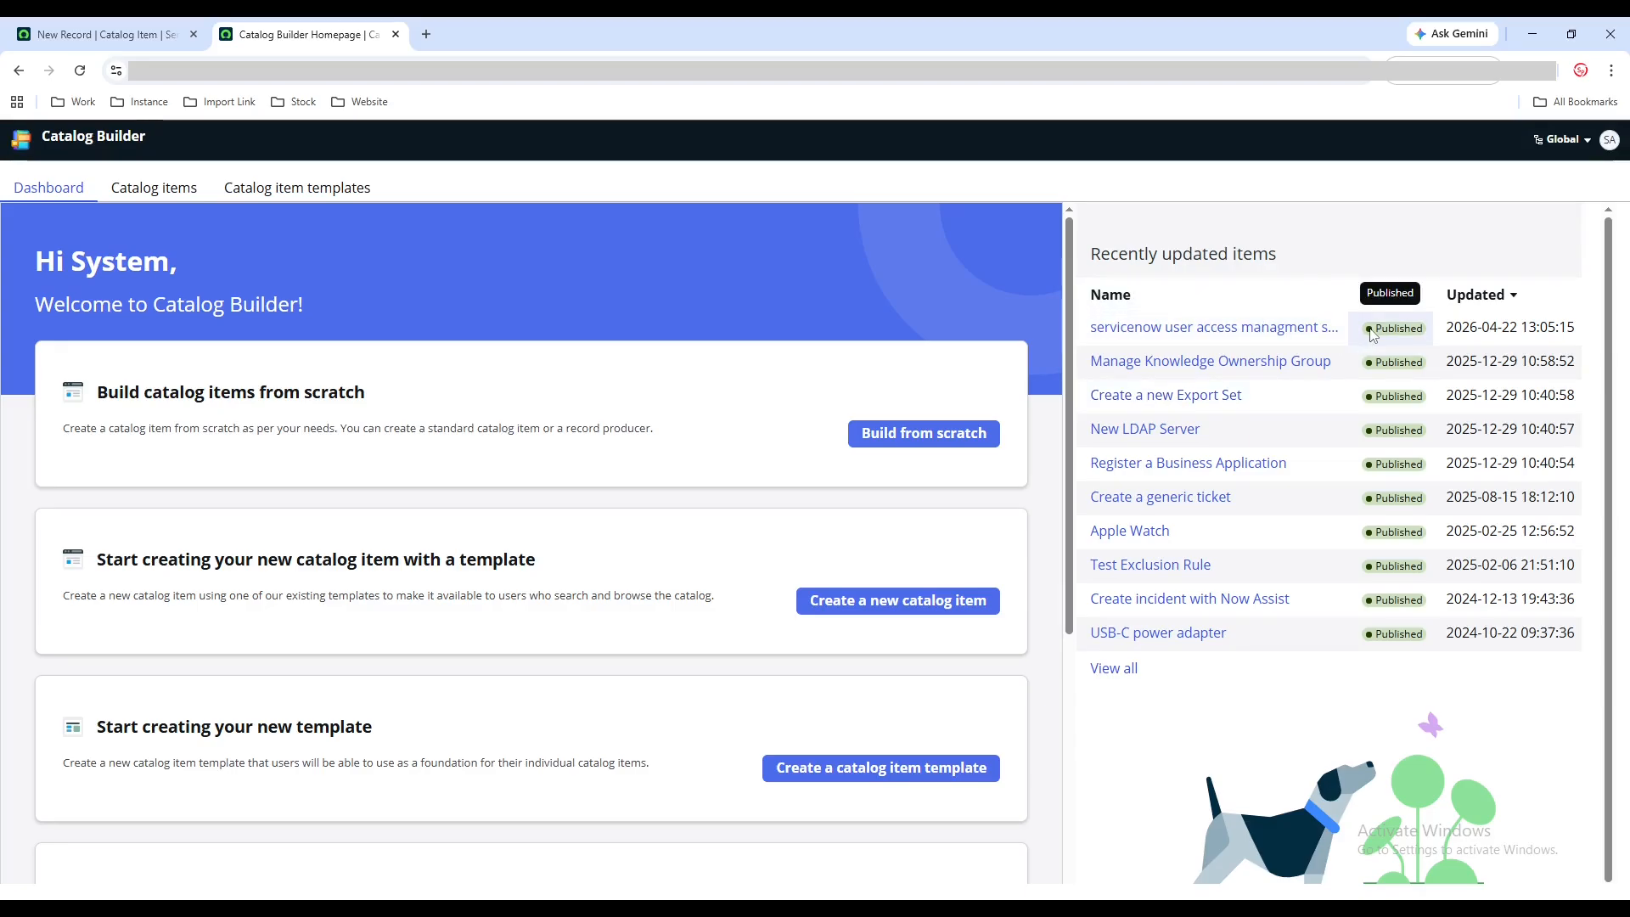
double_click(1373, 334)
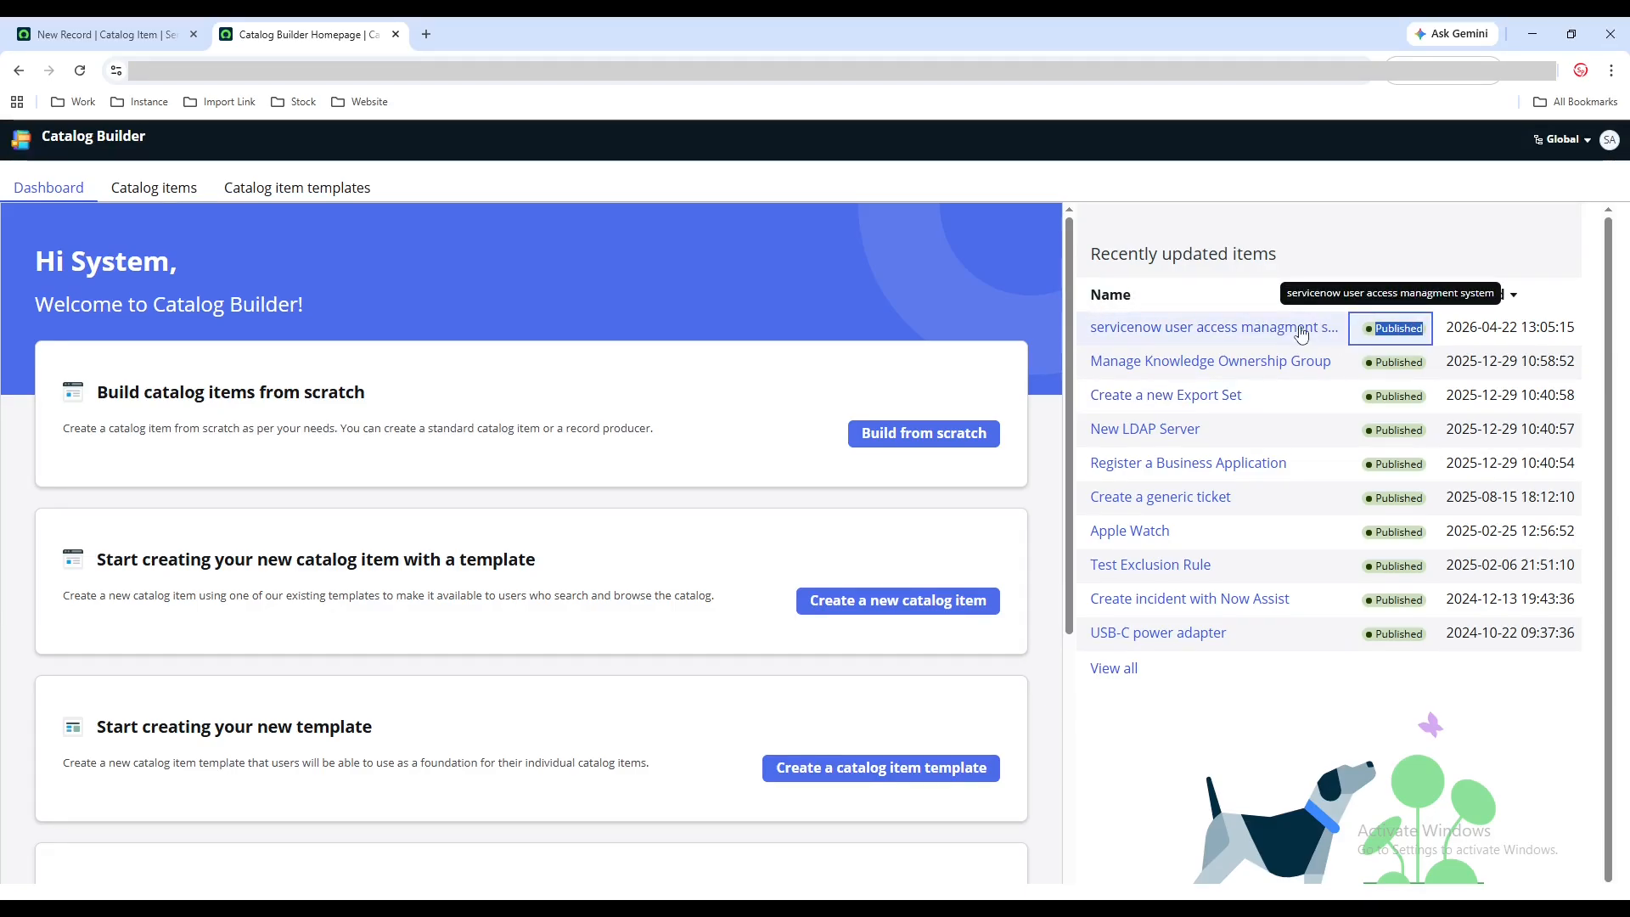
click(93, 42)
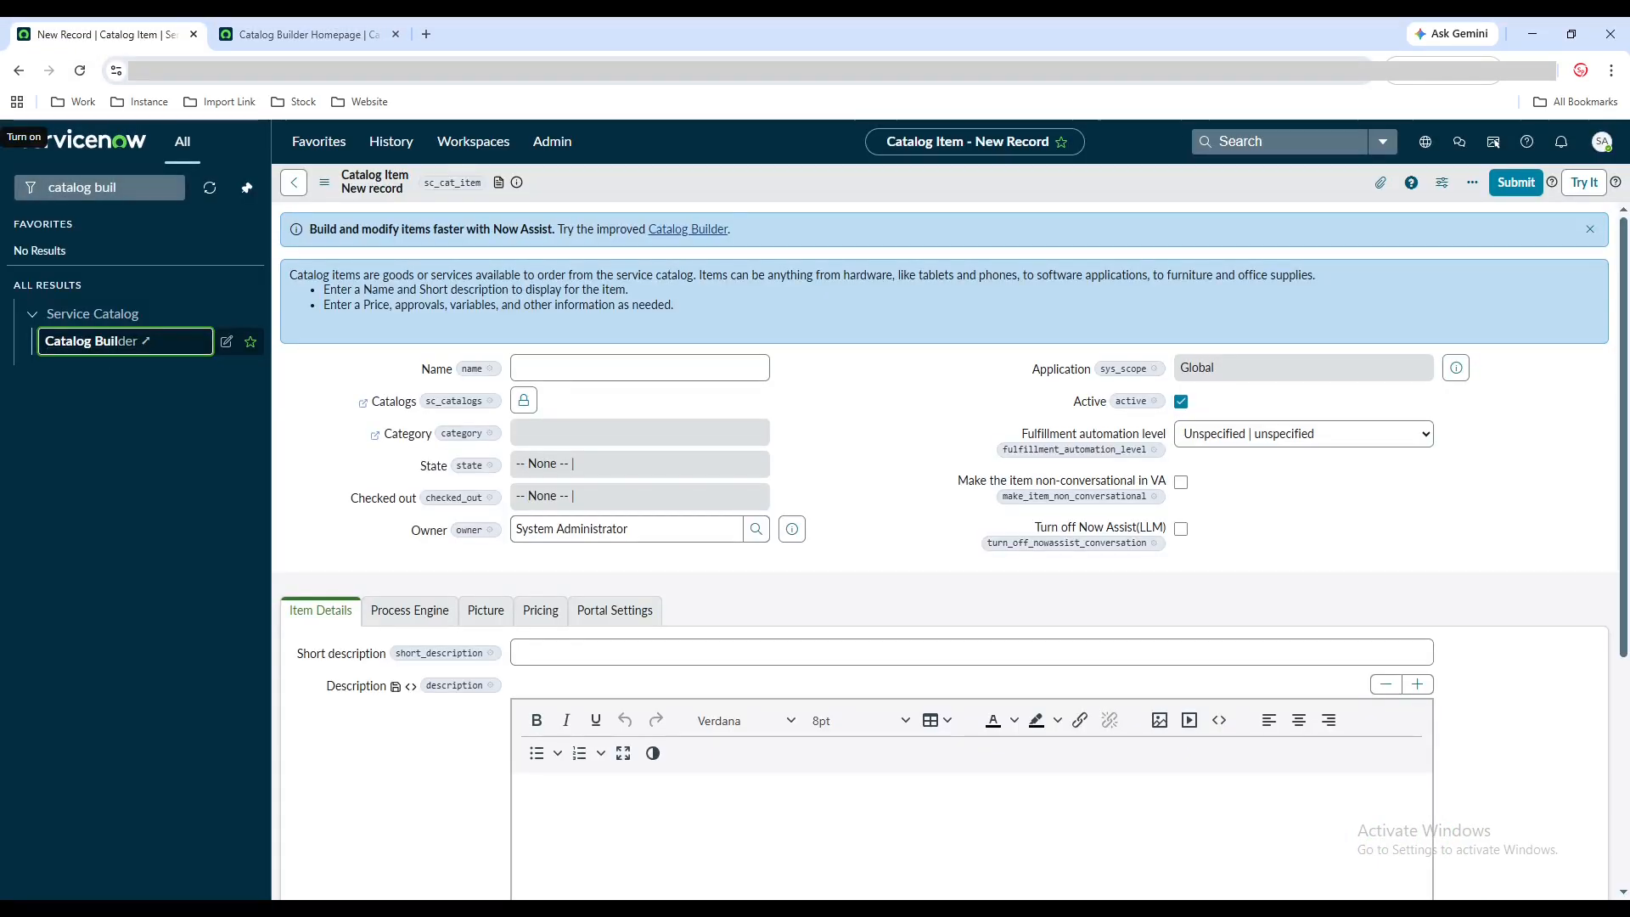
click(20, 73)
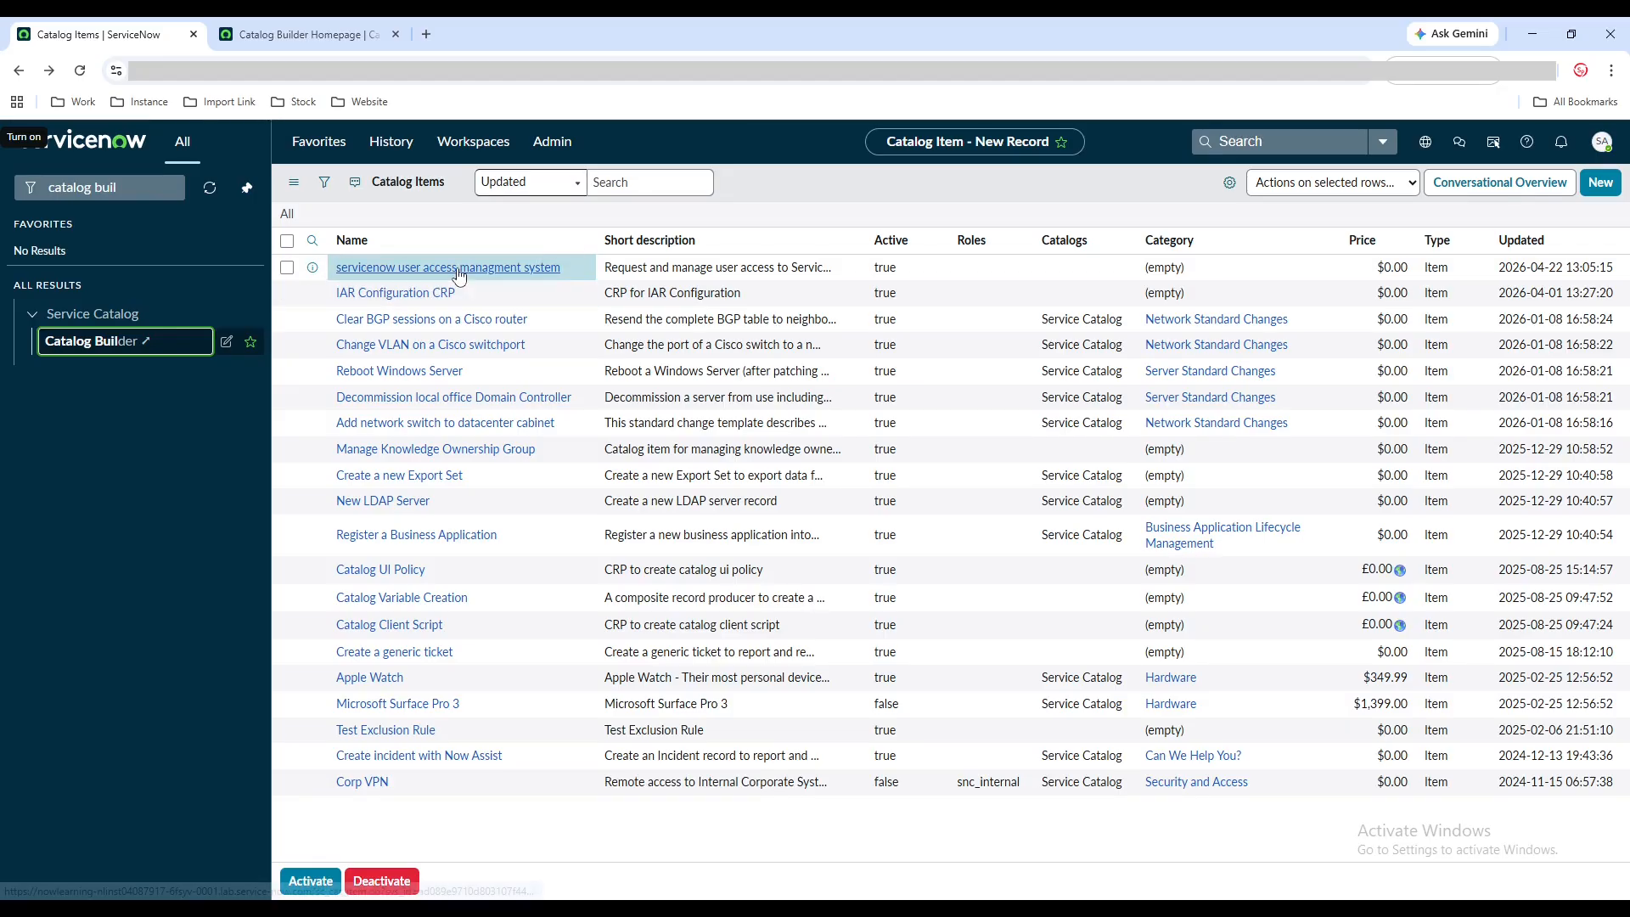
click(466, 269)
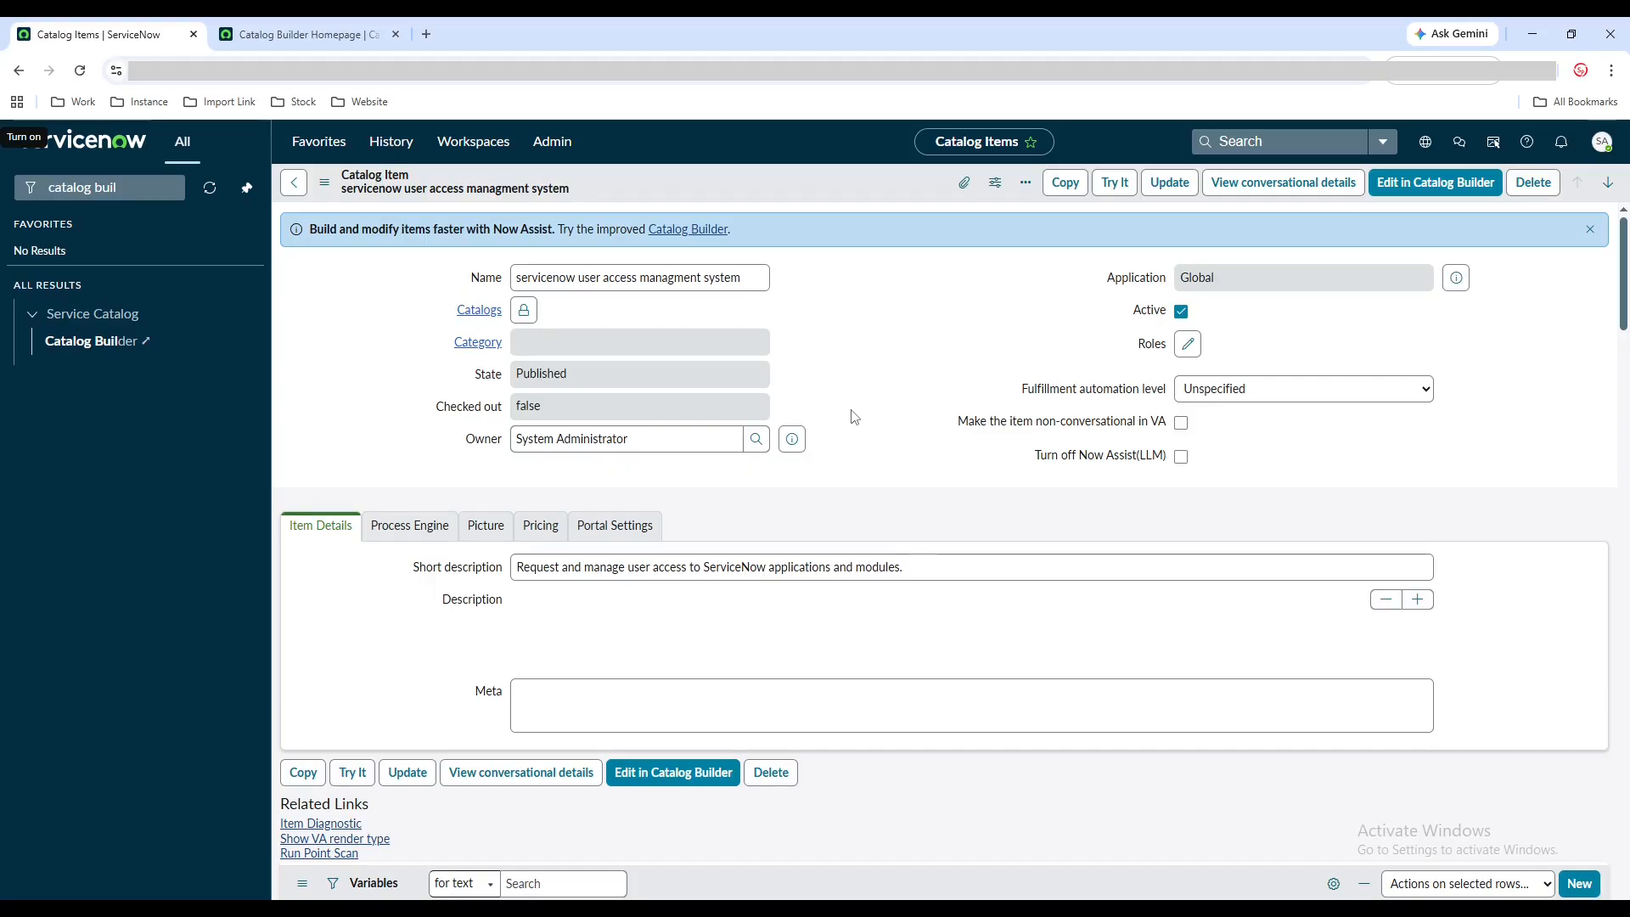
Step: Review the catalog item record's details and display its Catalog UI Policies
scroll(989, 325, down, 3)
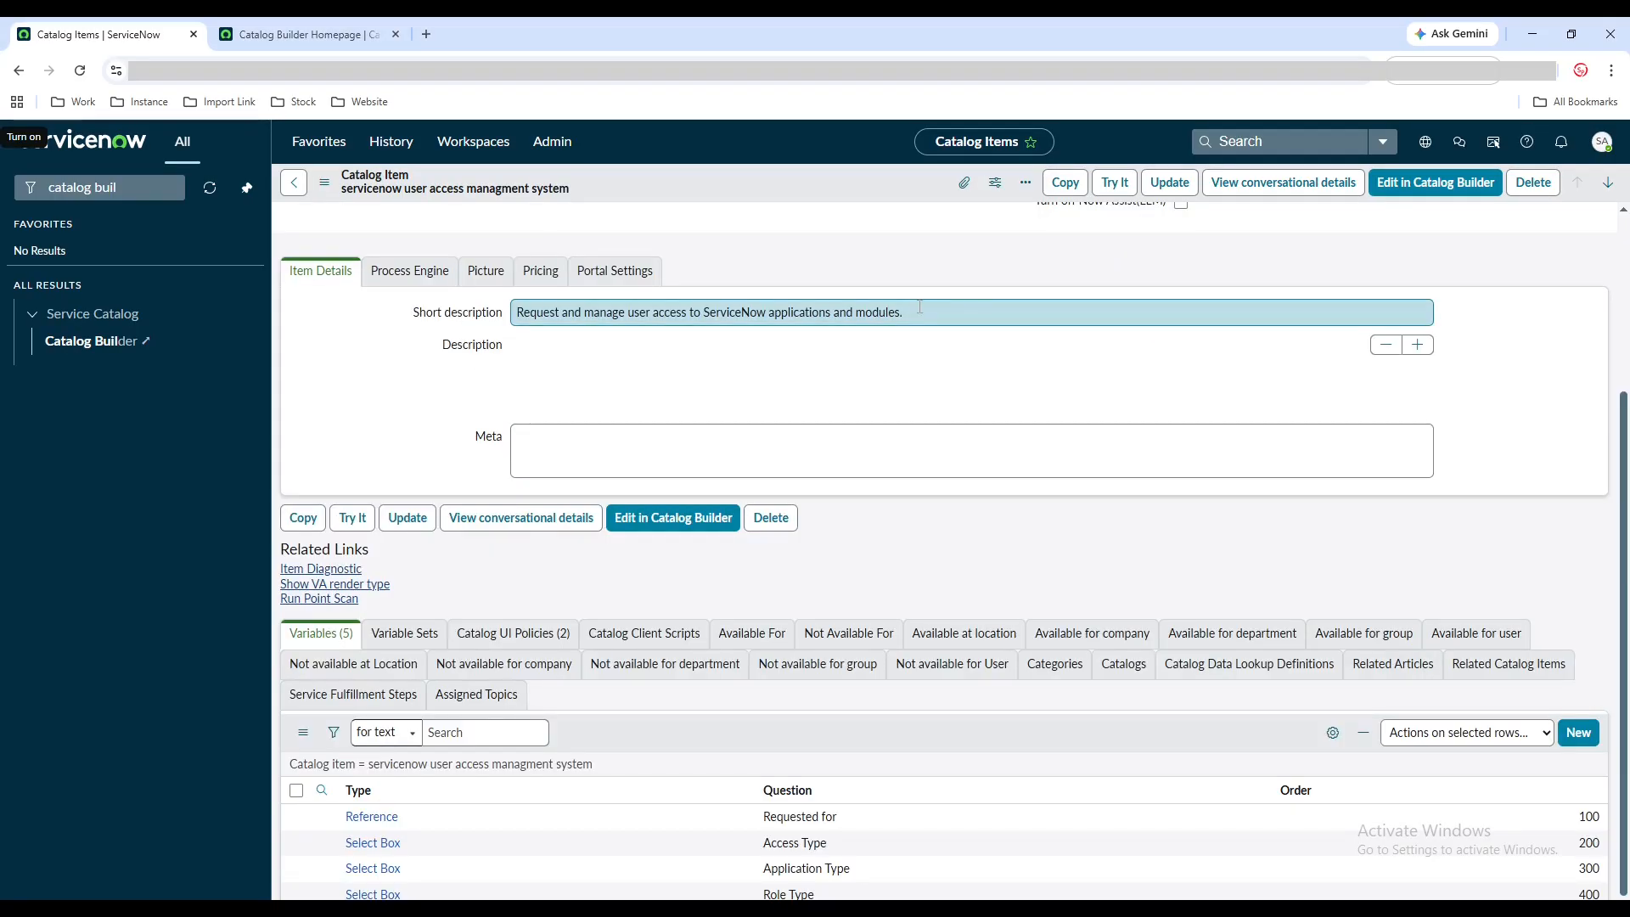
click(530, 641)
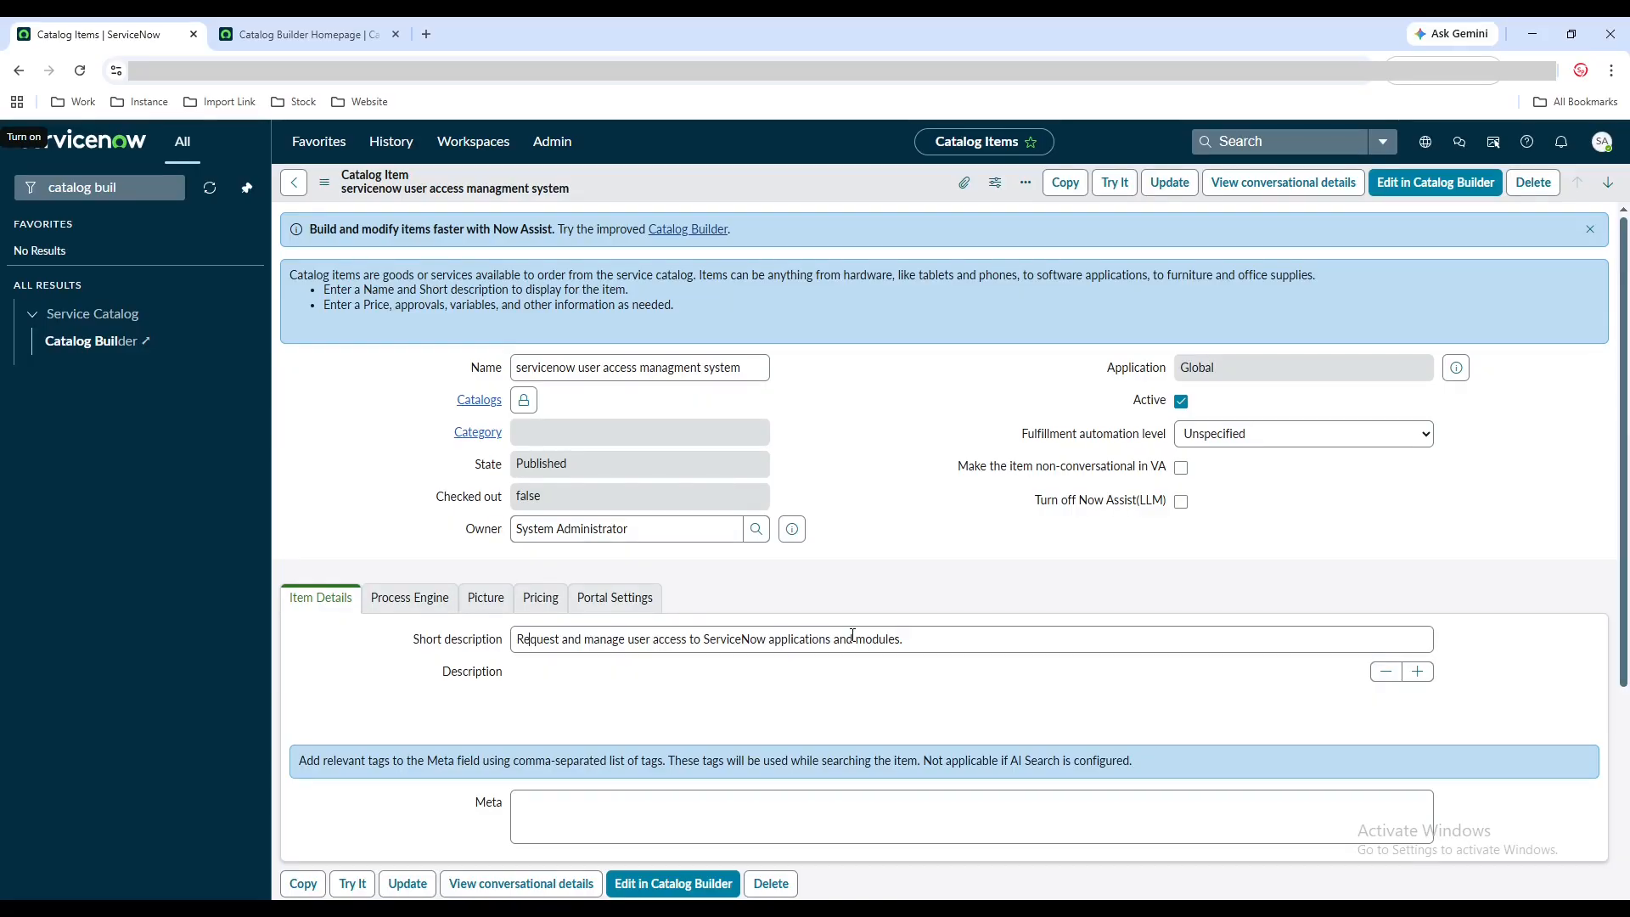
scroll(852, 635, down, 6)
click(512, 588)
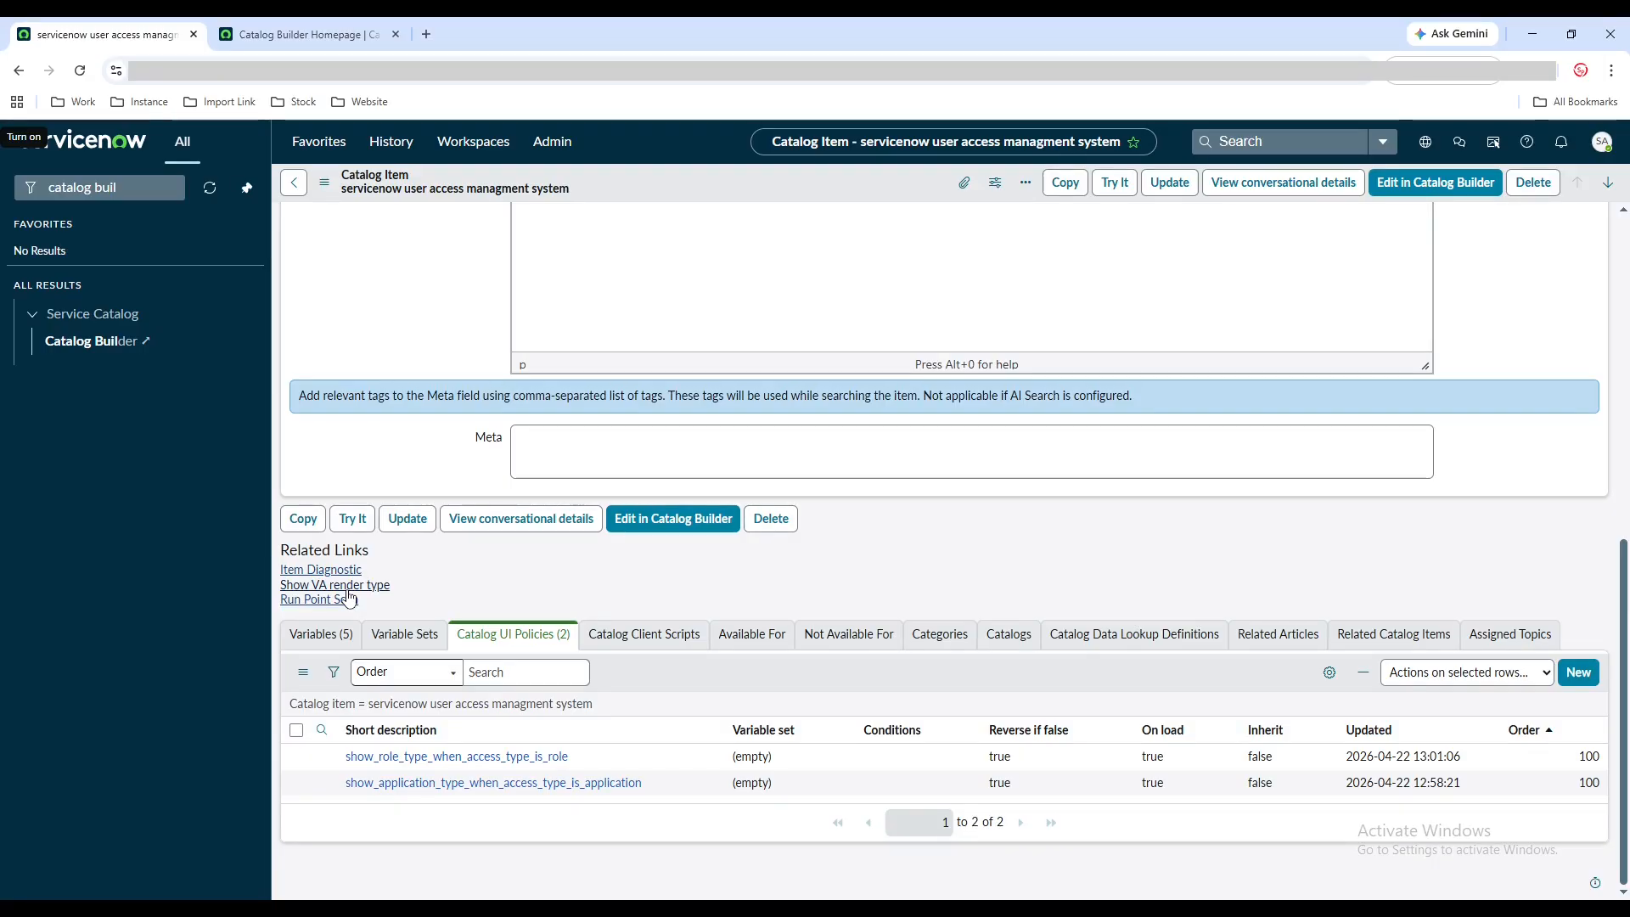
Step: Check the item's VA render type and conversational status in its analytics record, and close that record
click(348, 593)
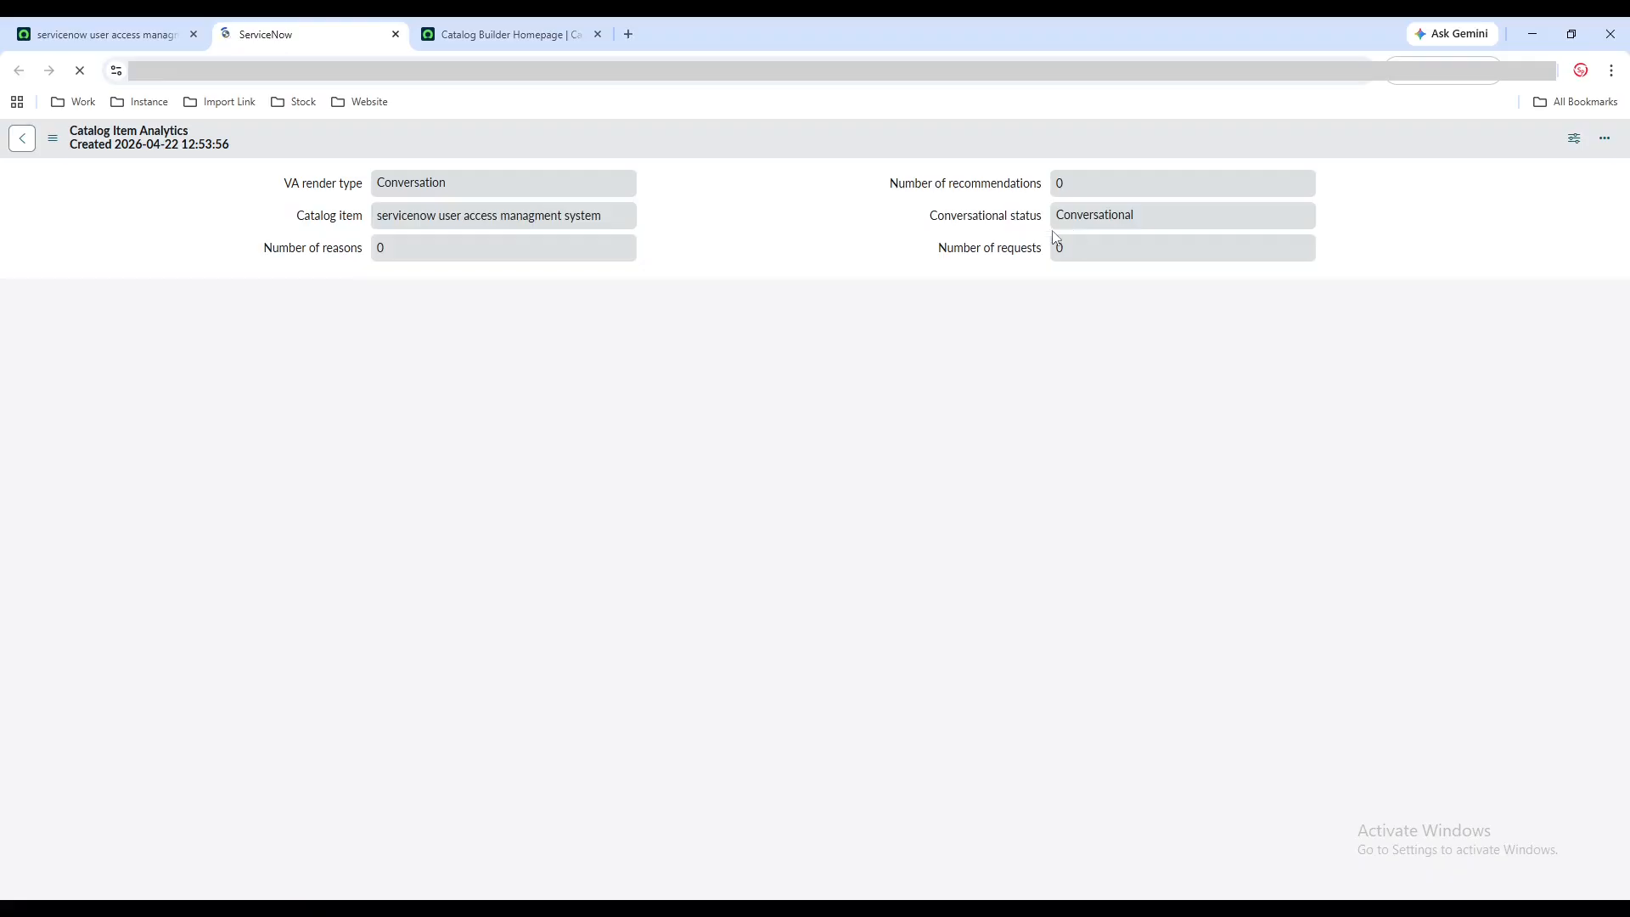
click(1061, 217)
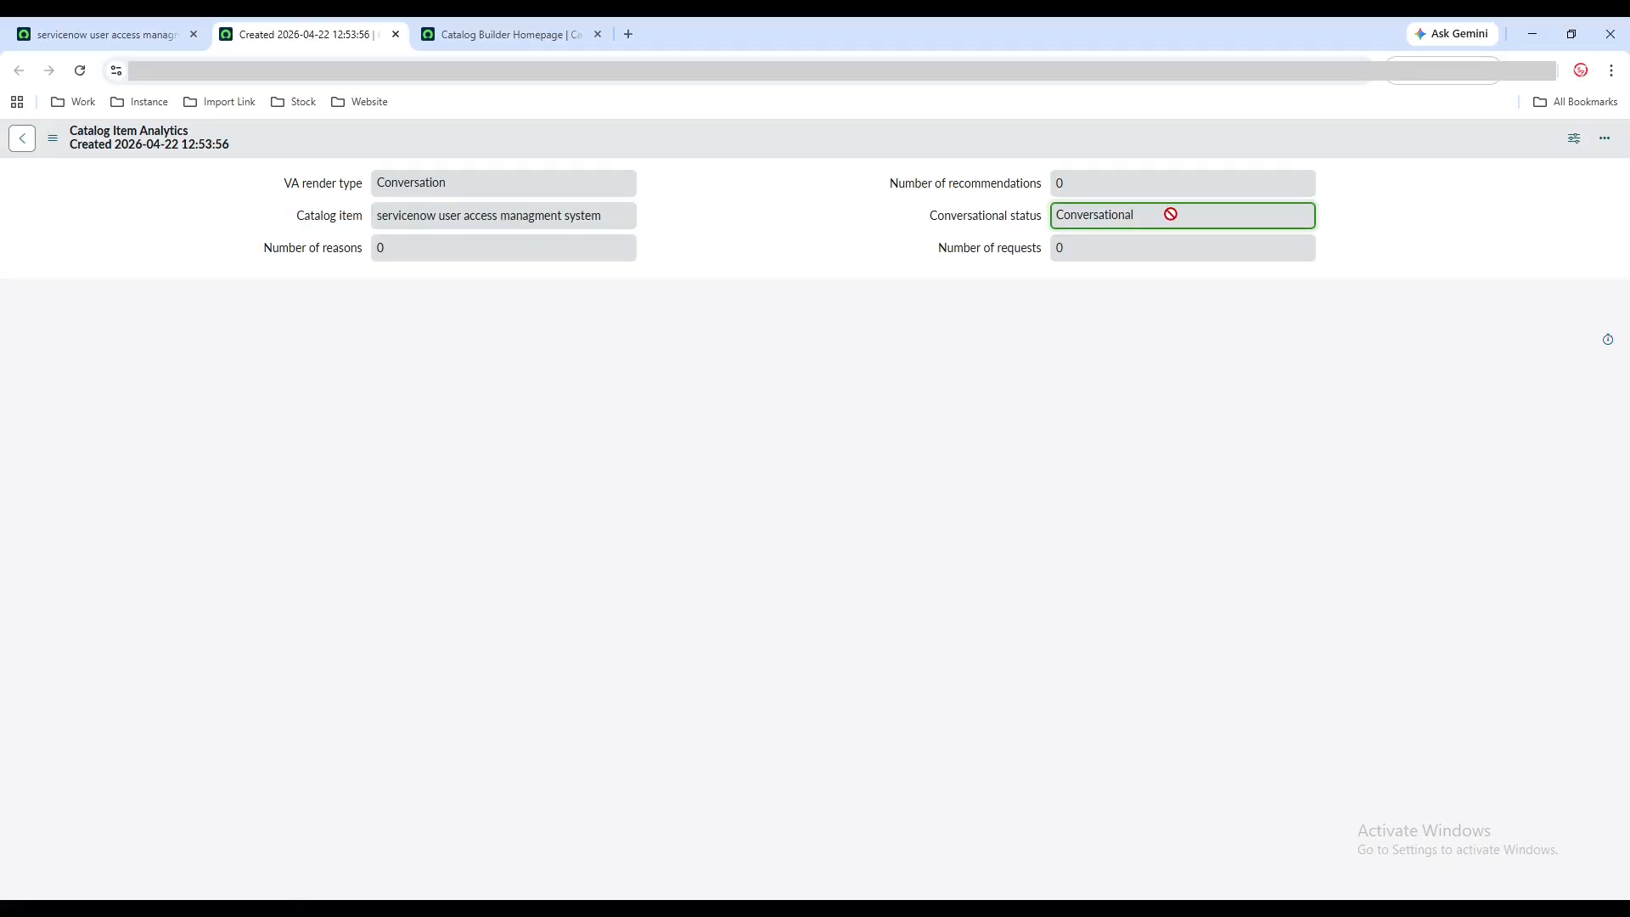
click(395, 34)
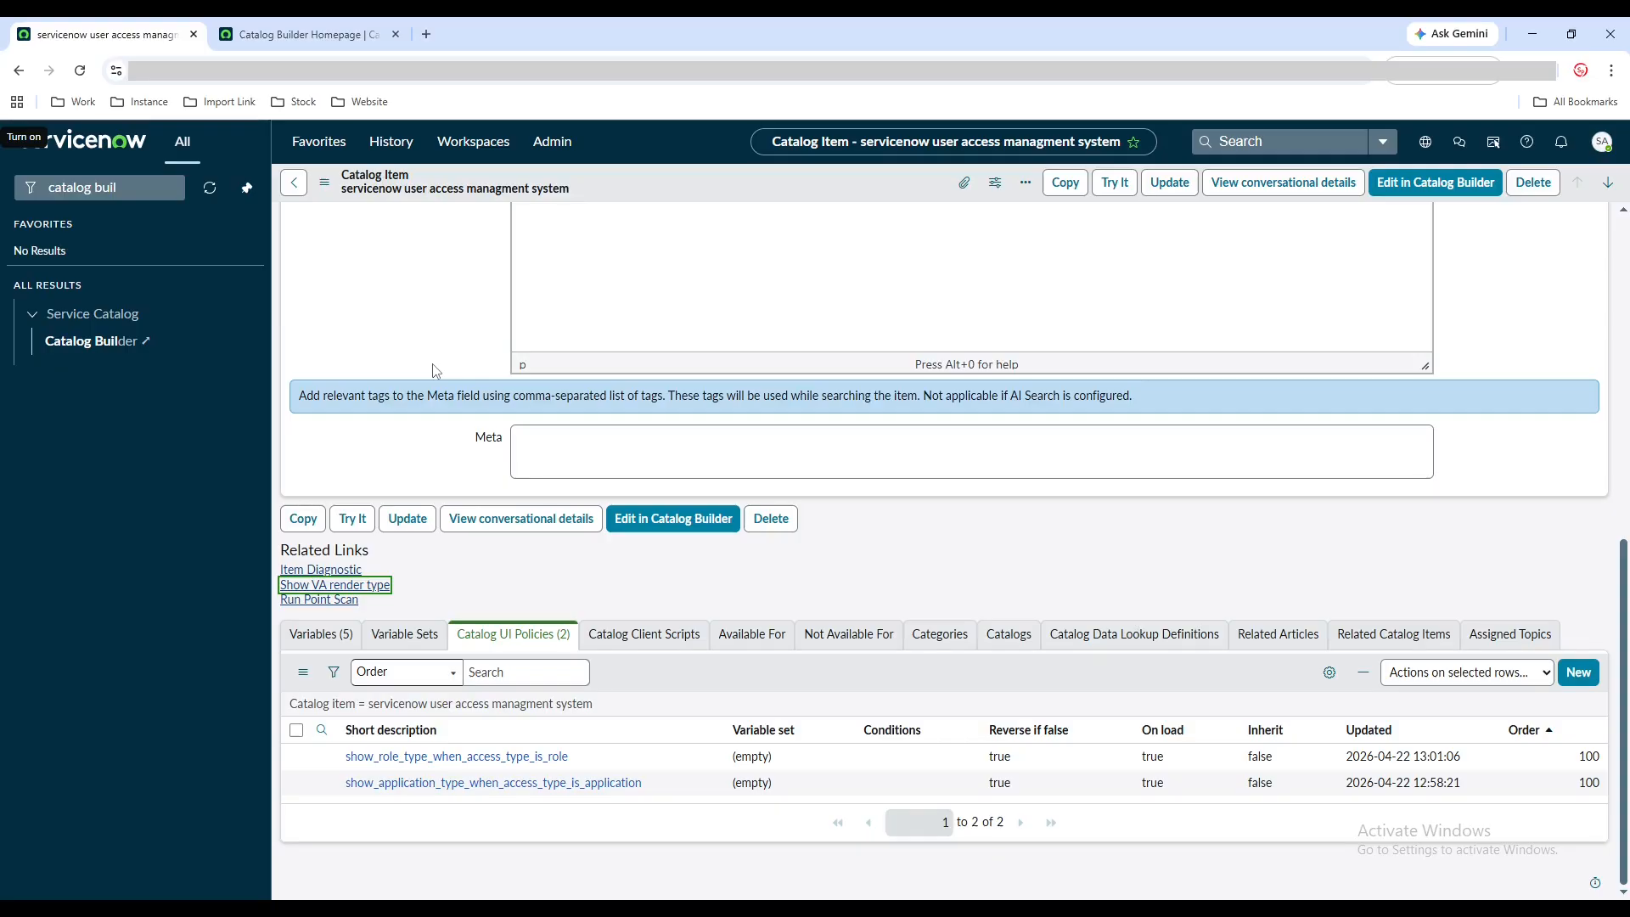
Step: View the item's conversational details to check its conversational readiness, and return to the catalog item record
click(501, 520)
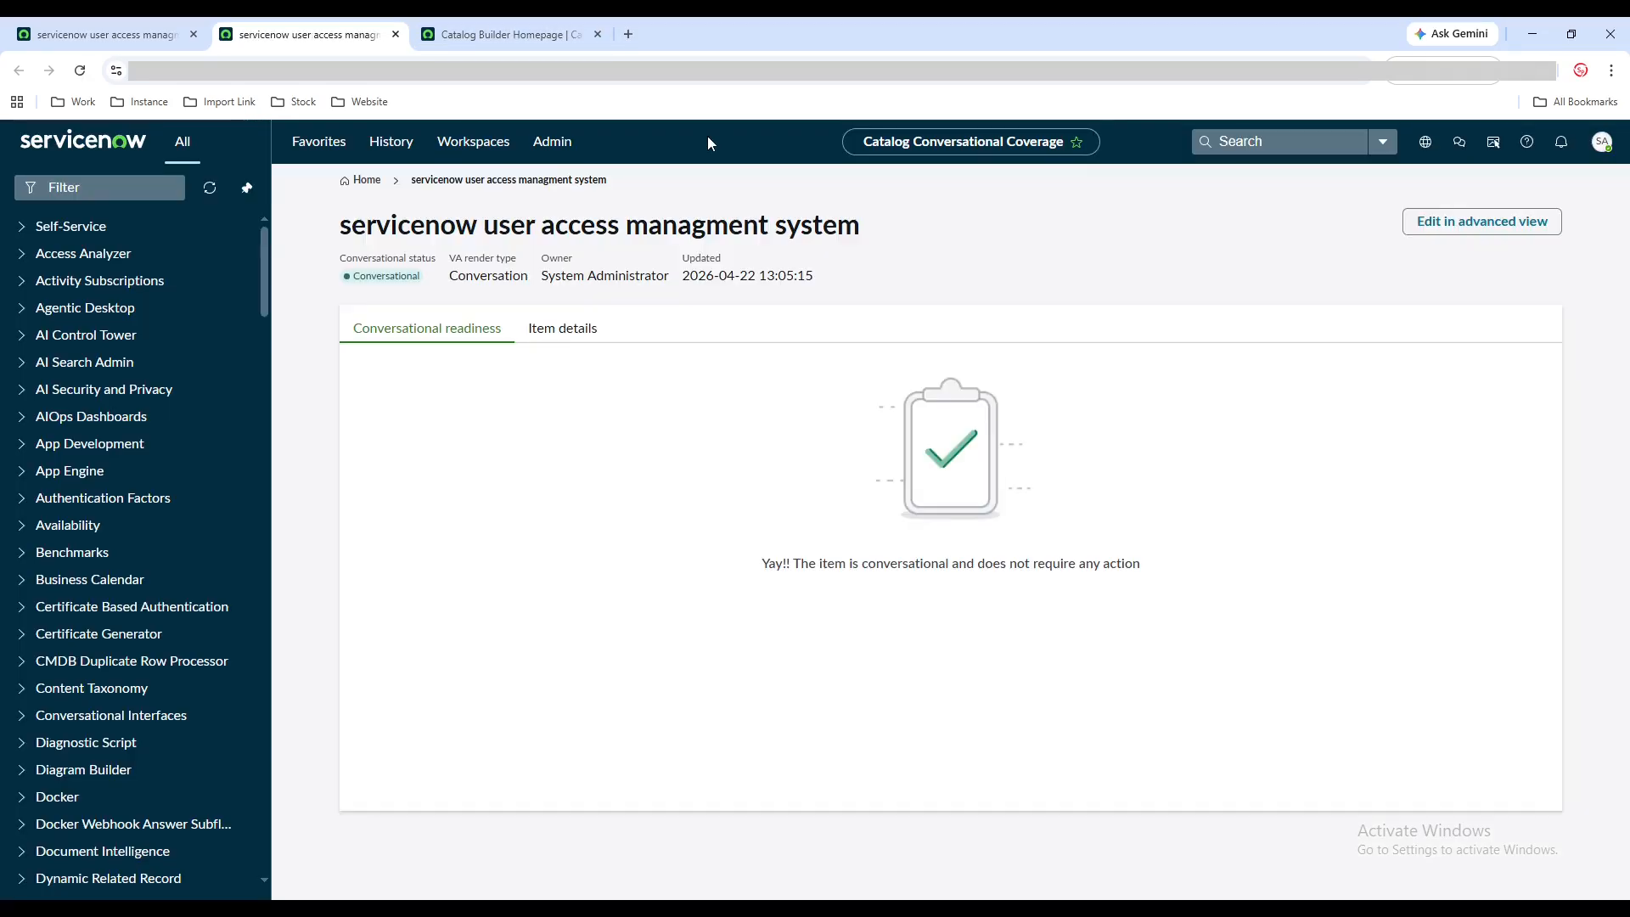
drag(763, 564, 1151, 563)
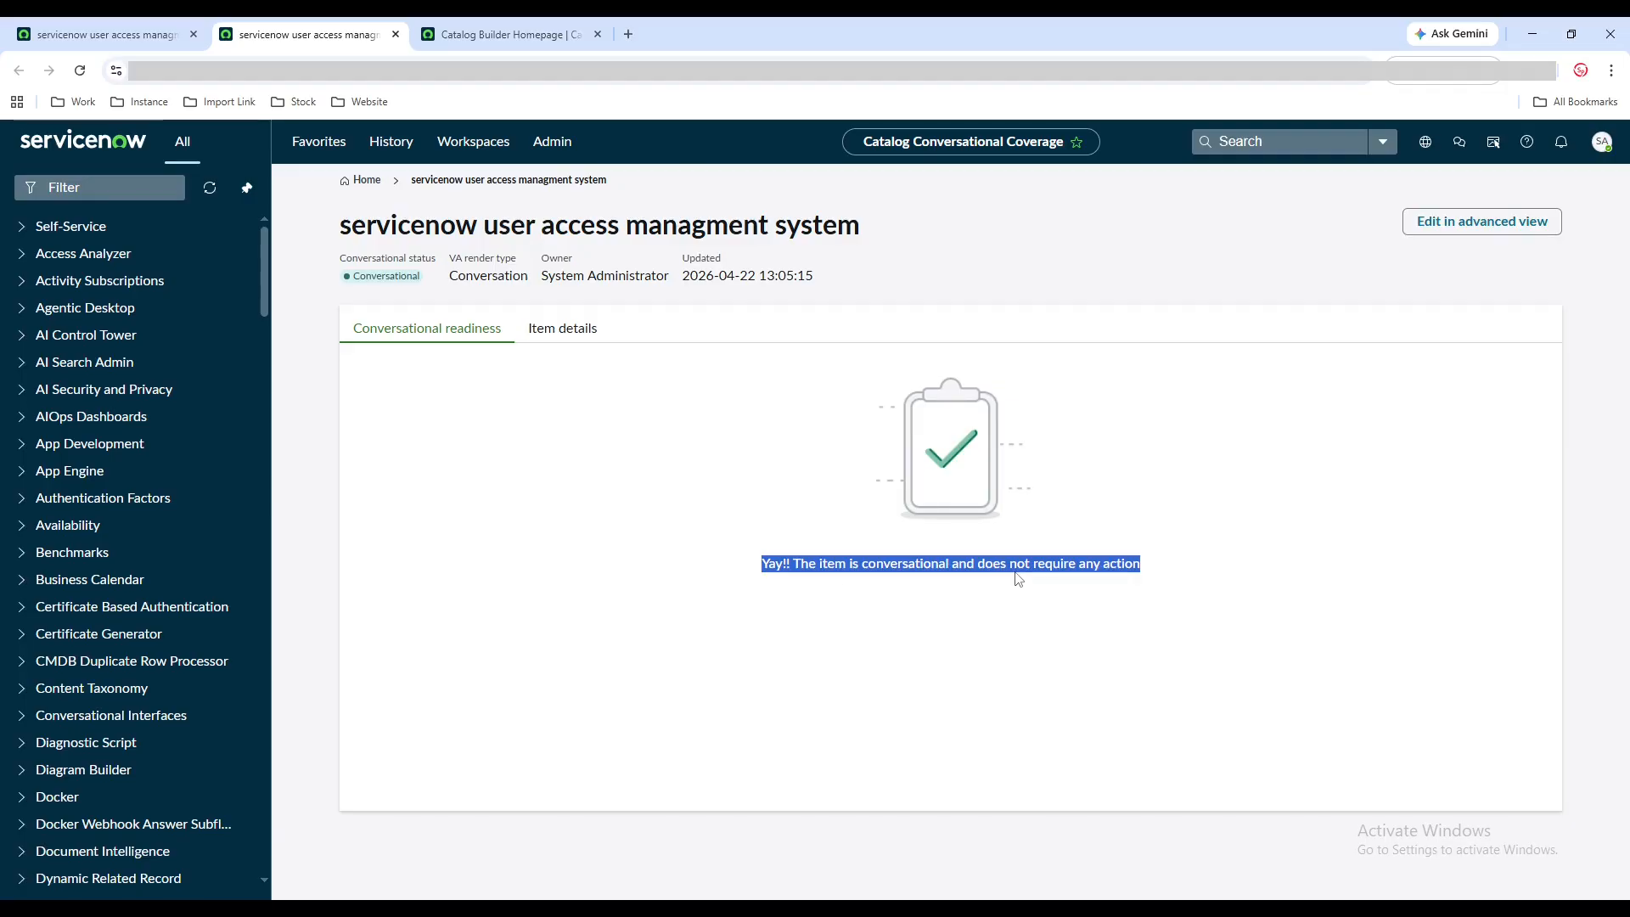
click(868, 569)
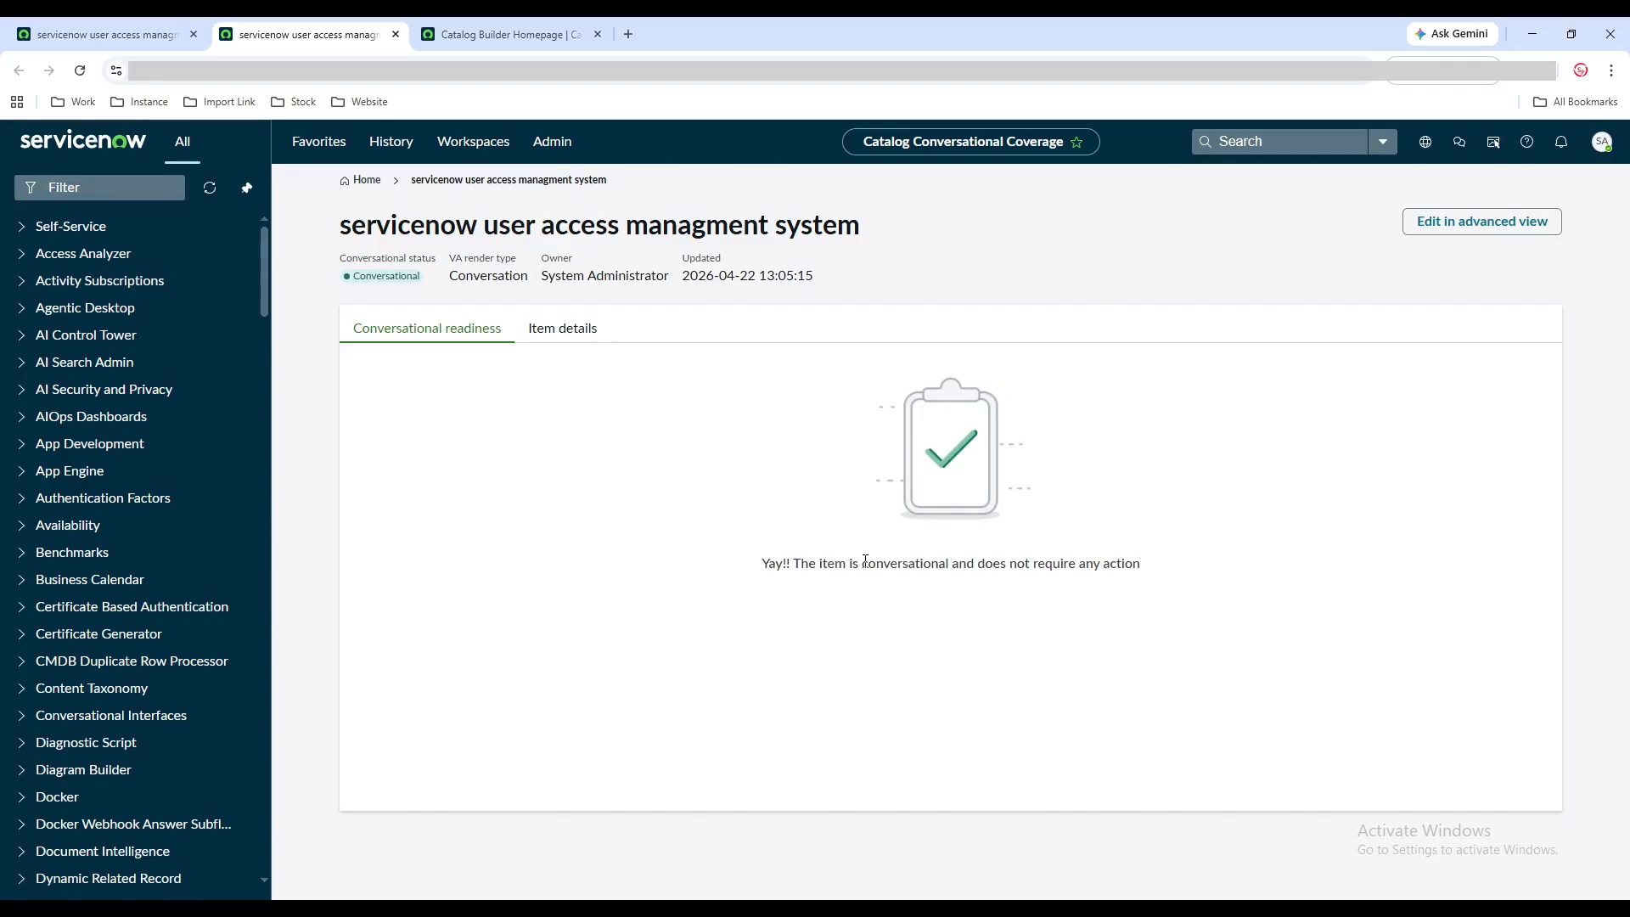
key(ctrl+shift+Tab)
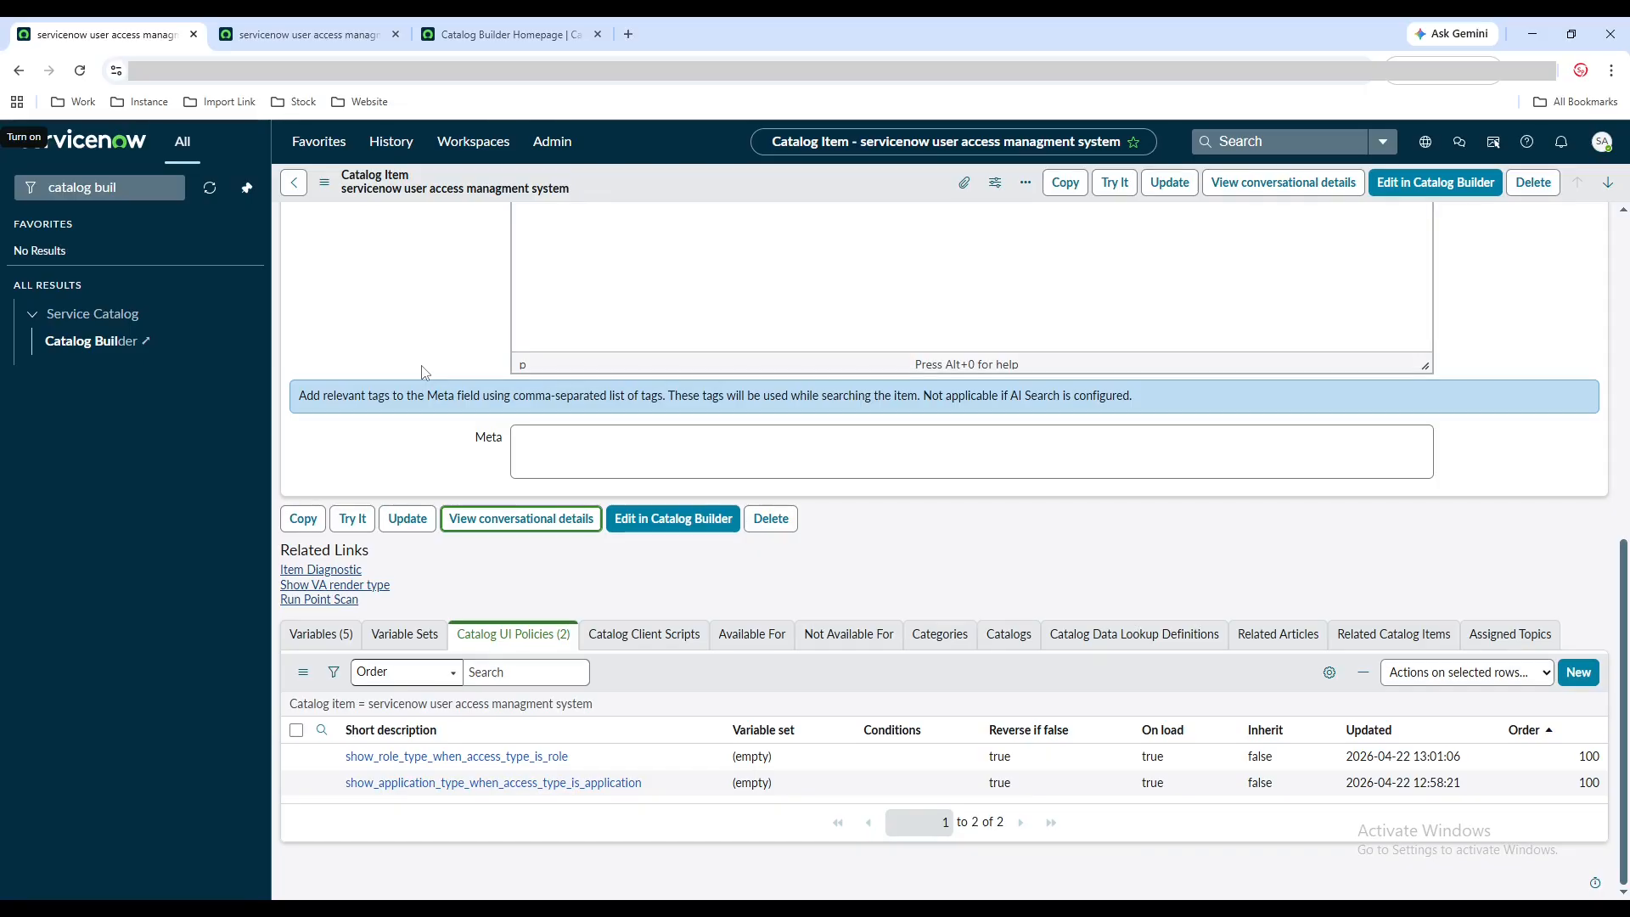
Step: Check the flow assigned in the catalog item's Process Engine settings
scroll(435, 395, up, 5)
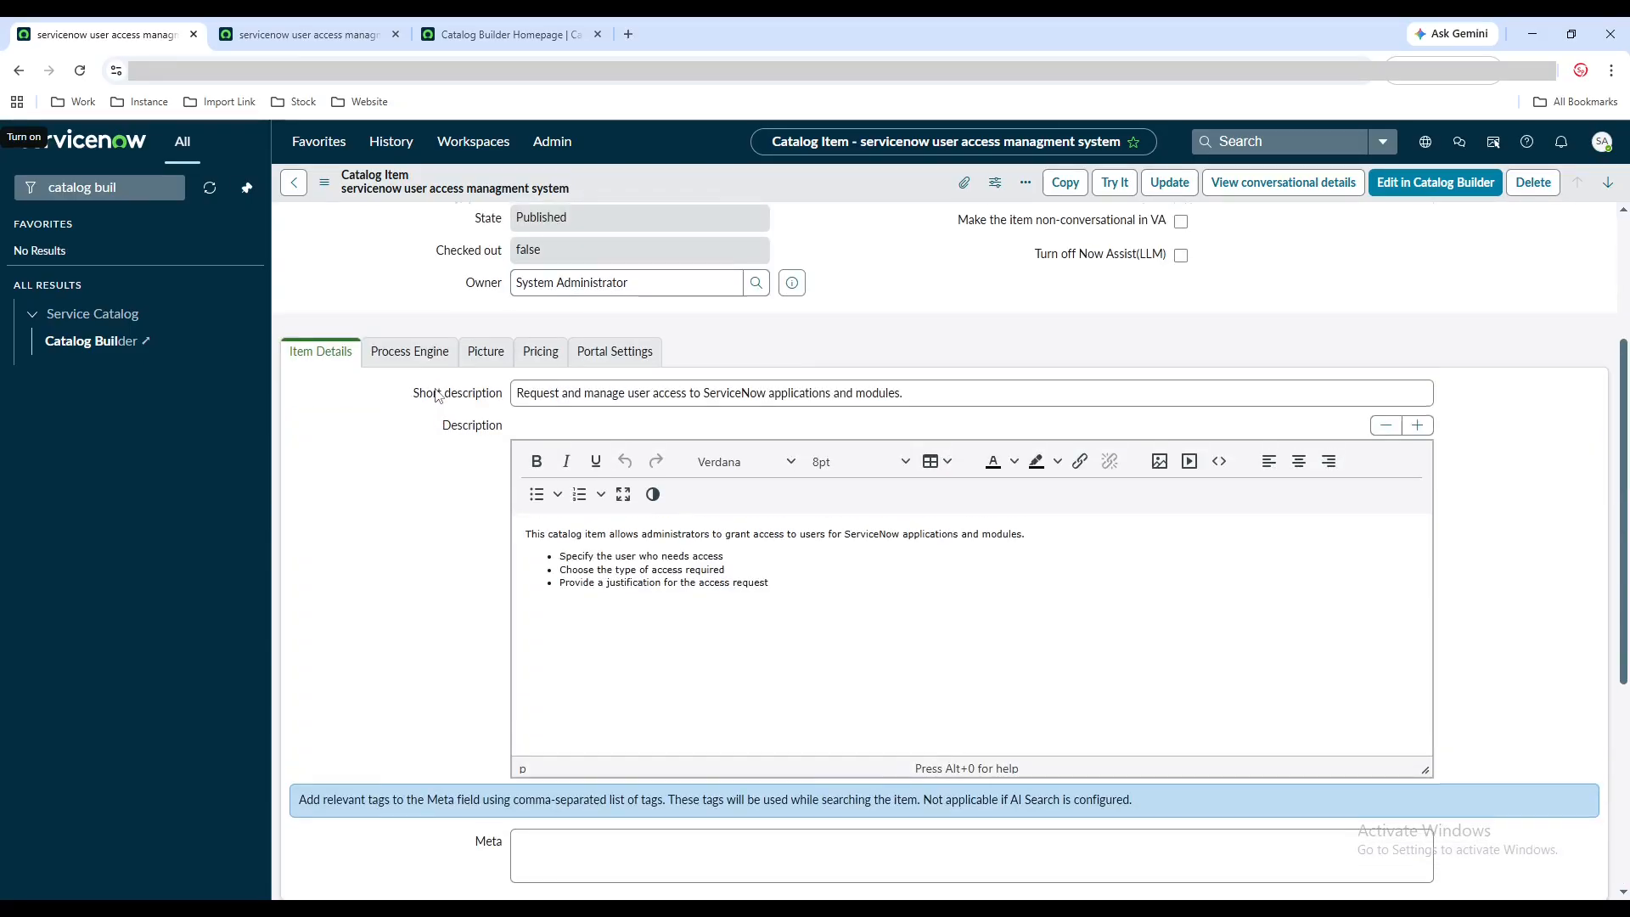
scroll(438, 396, up, 1)
click(416, 382)
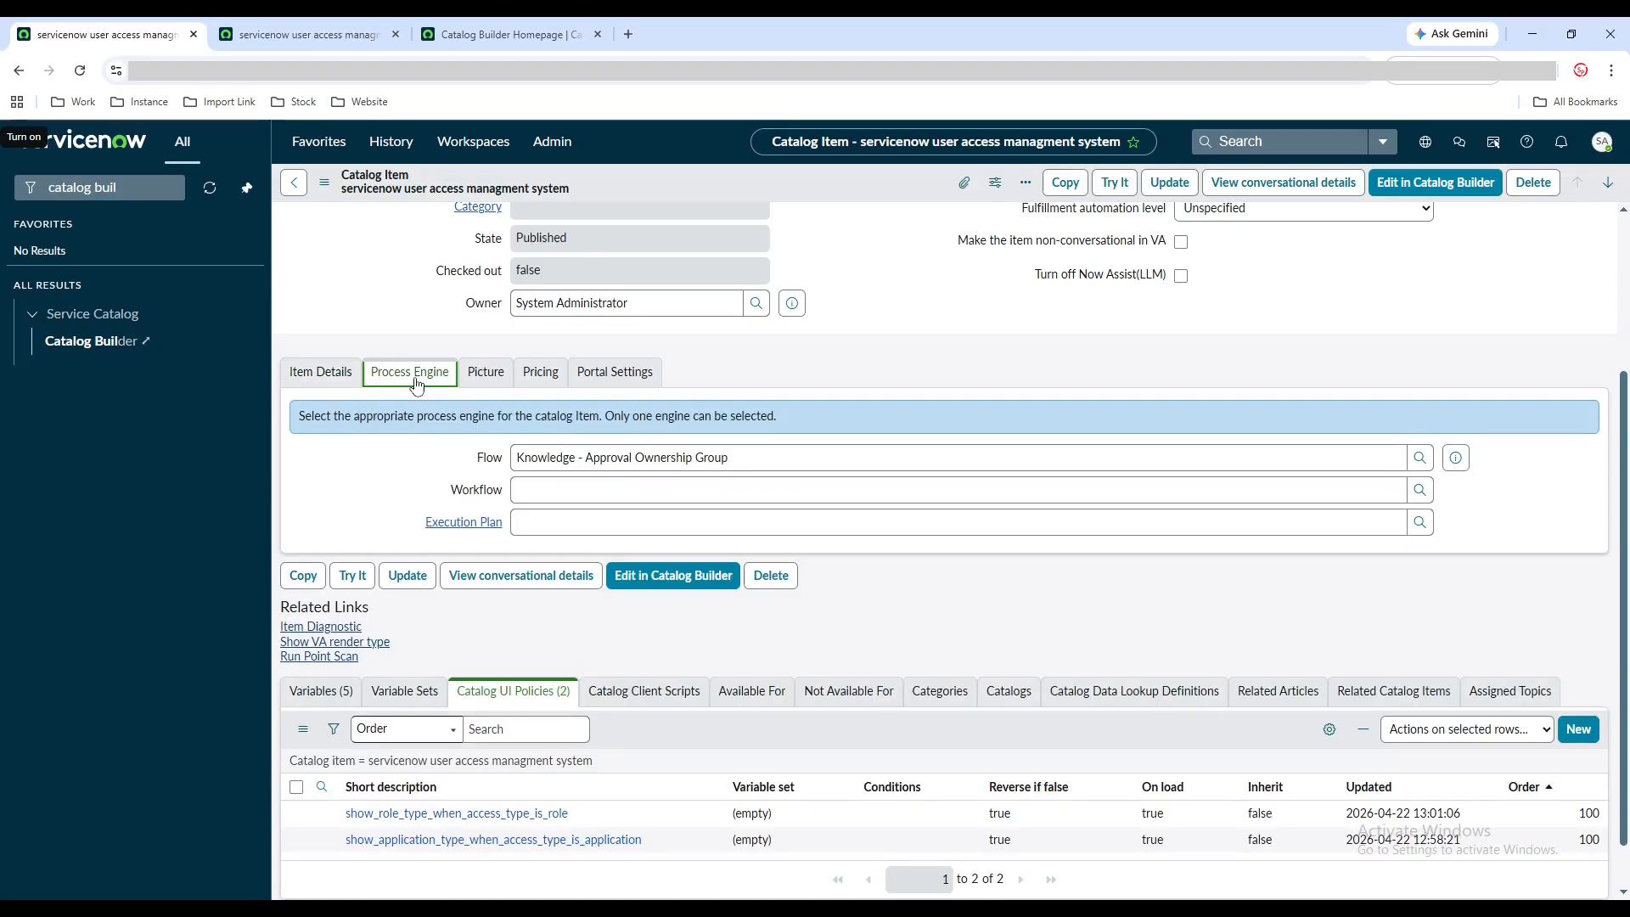